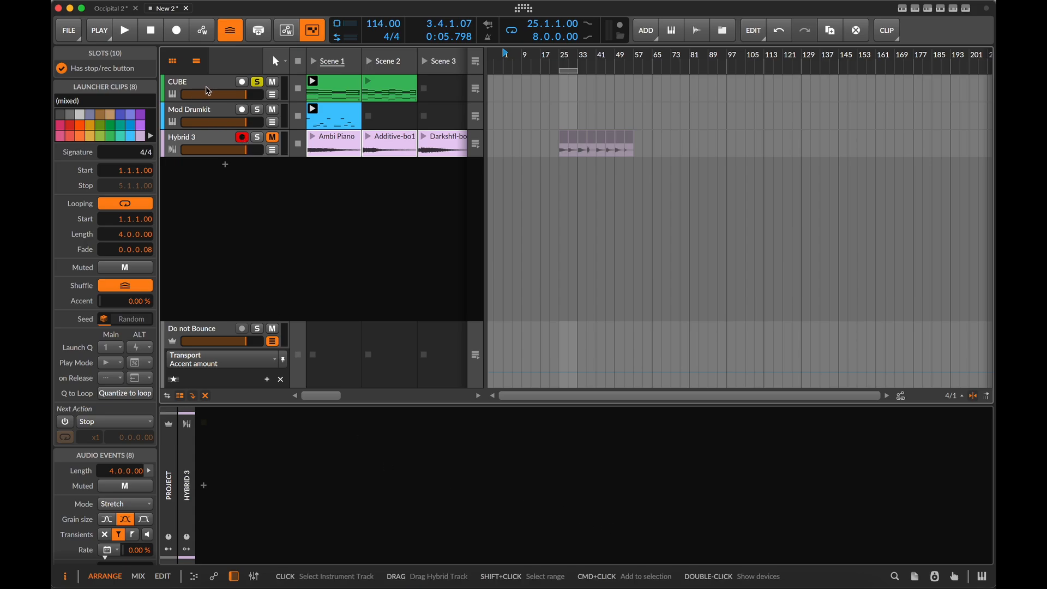
Step: Open the CUBE track's plug-in and examine its Sounds and Orbits pages, including the corner sound sources and the orbit path
left_click(207, 90)
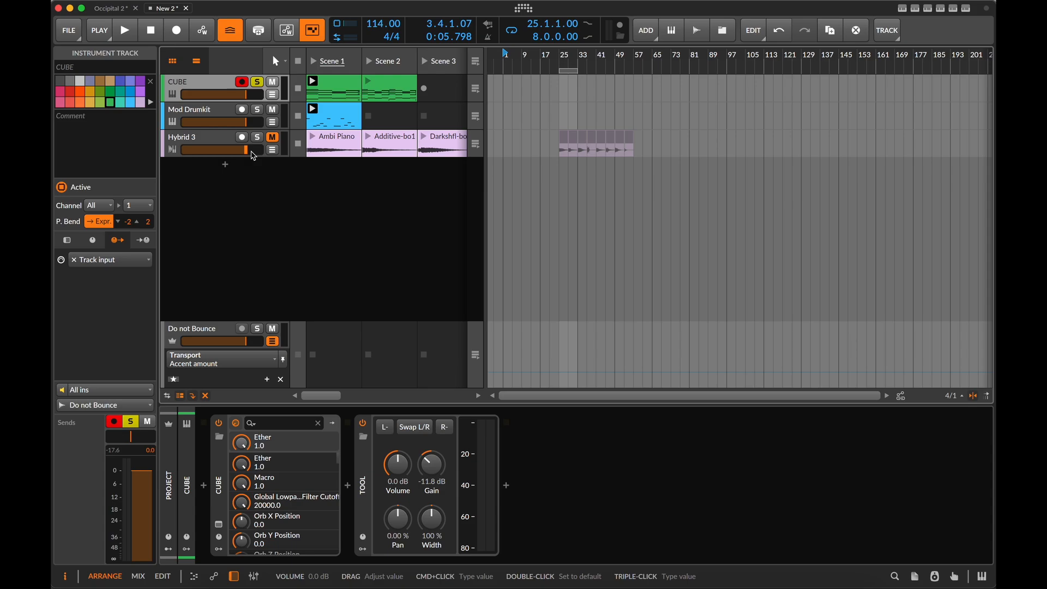
left_click(219, 525)
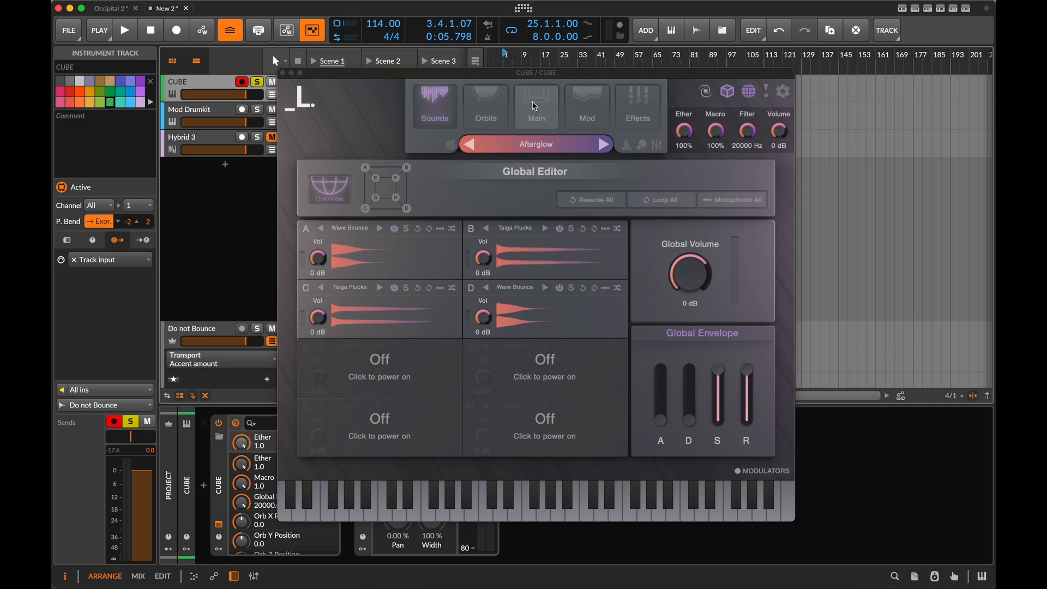
left_click(488, 104)
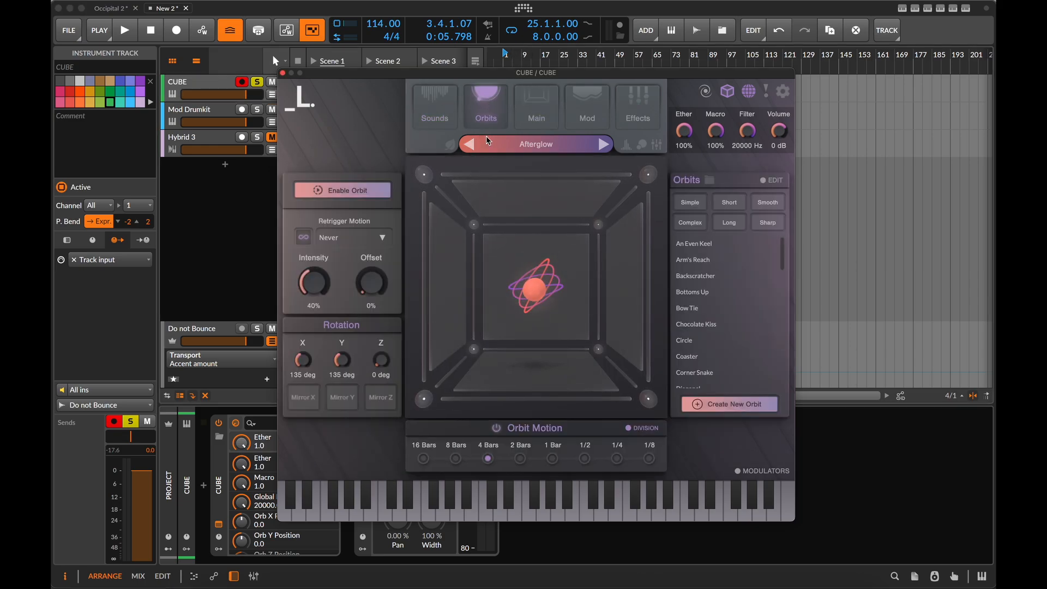
left_click(438, 109)
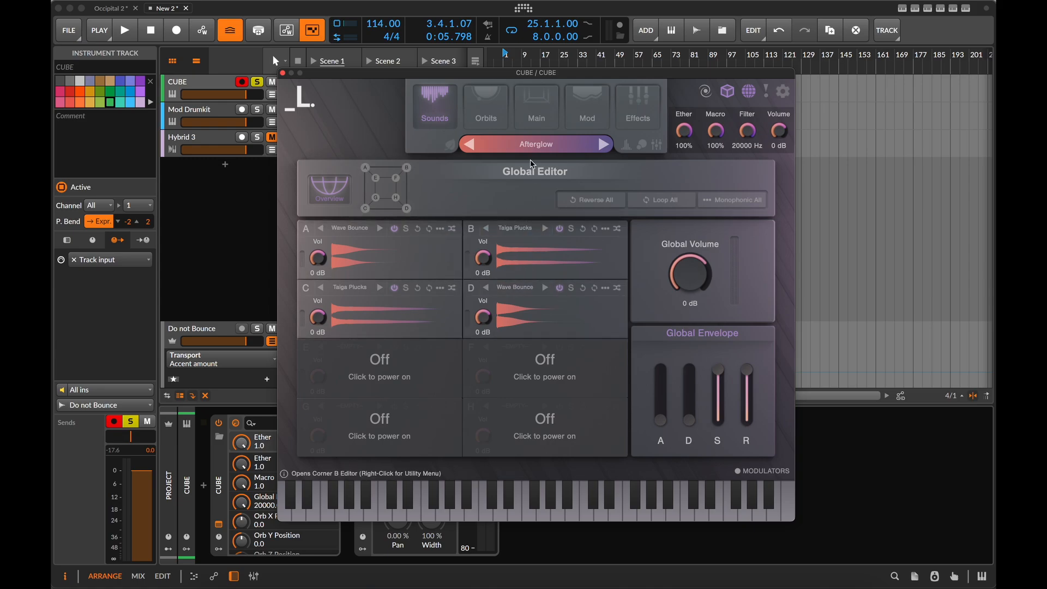
left_click(487, 106)
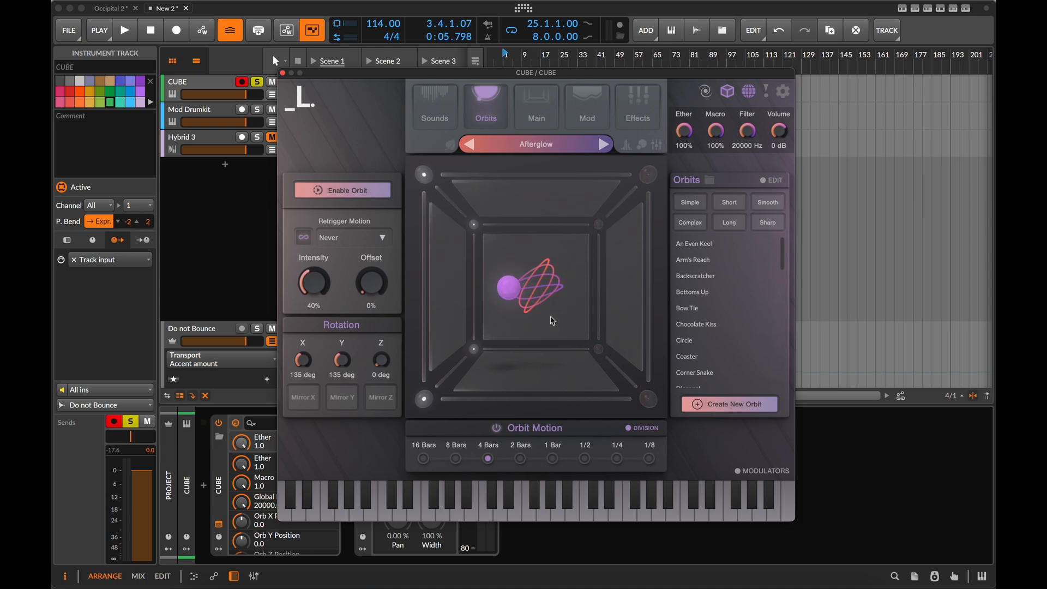
mouse_move(556, 341)
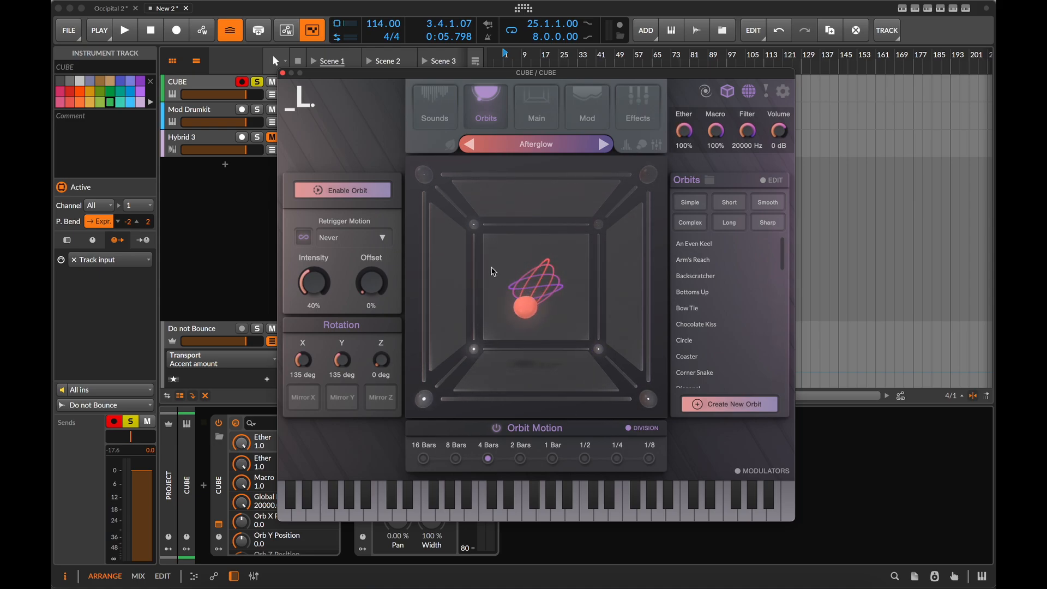
mouse_move(427, 182)
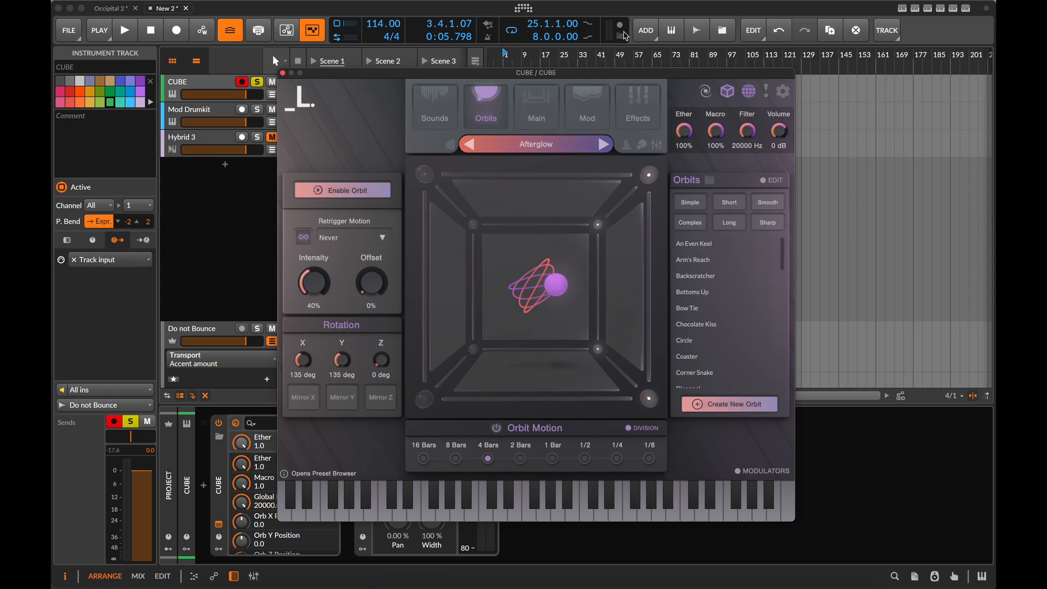
Step: Examine the plug-in's LFOs and Mod Matrix, plus its Reverb, Distortion, Dynamics and Filter effects
left_click(566, 121)
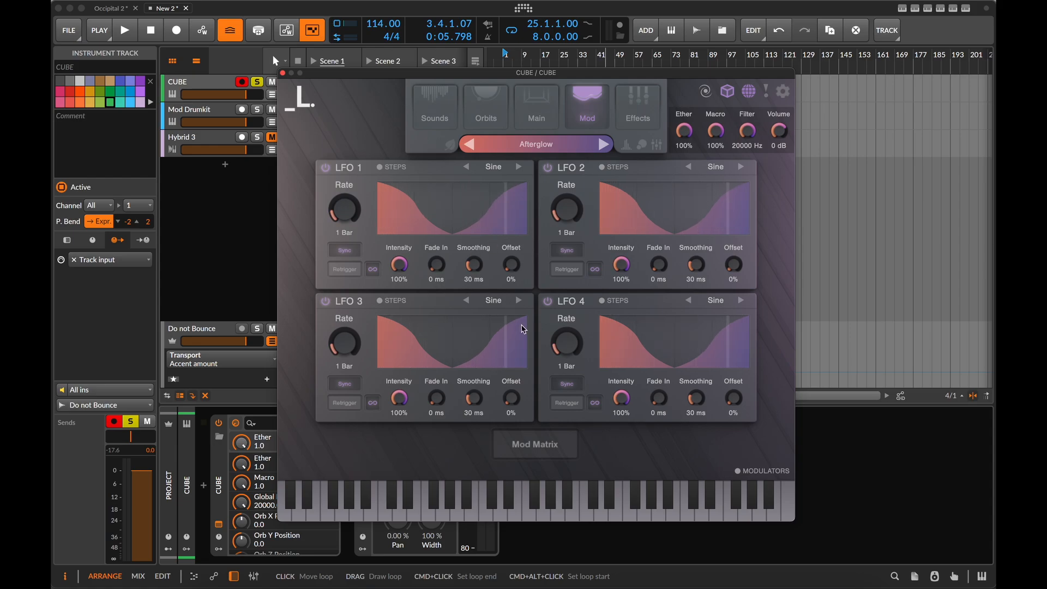
left_click(540, 445)
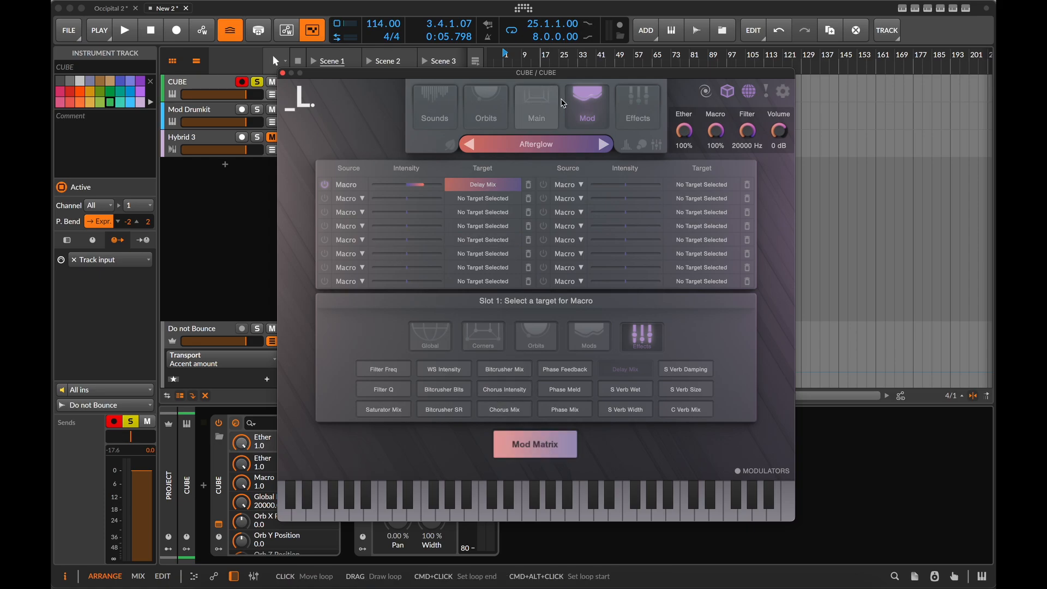
left_click(634, 112)
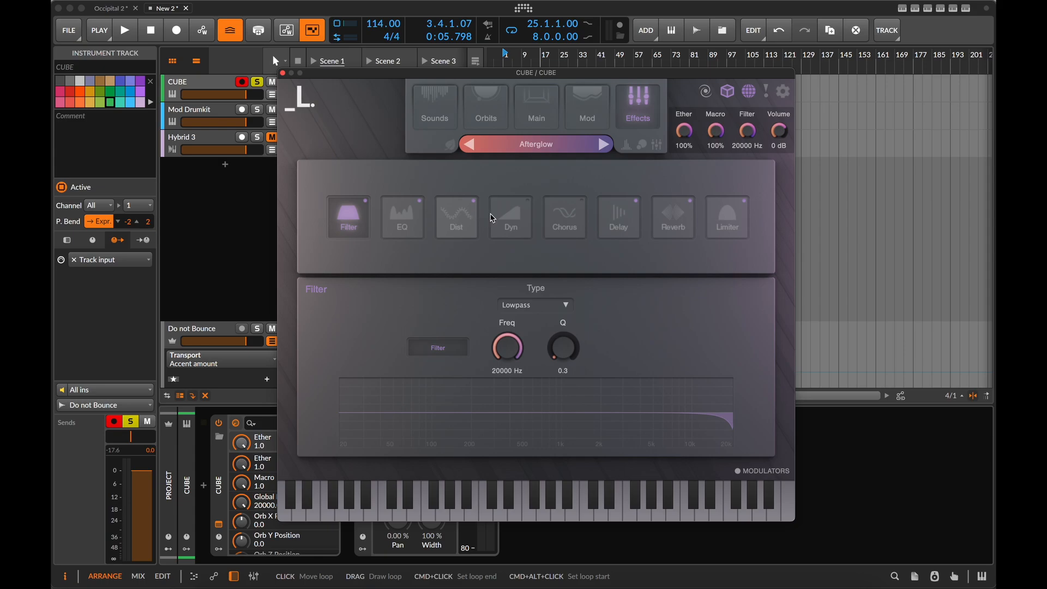
left_click(681, 226)
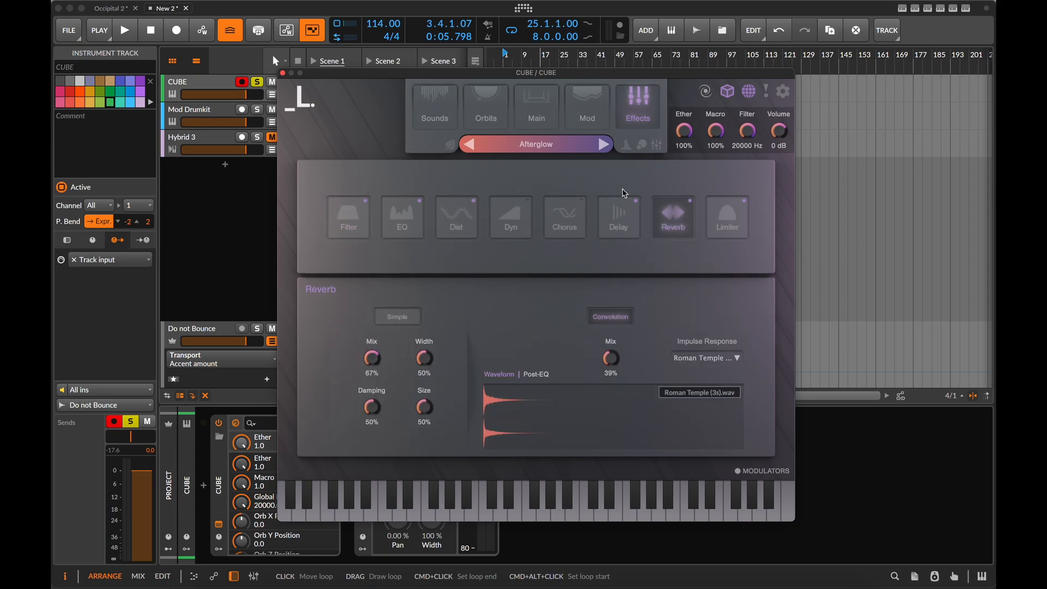
left_click(453, 221)
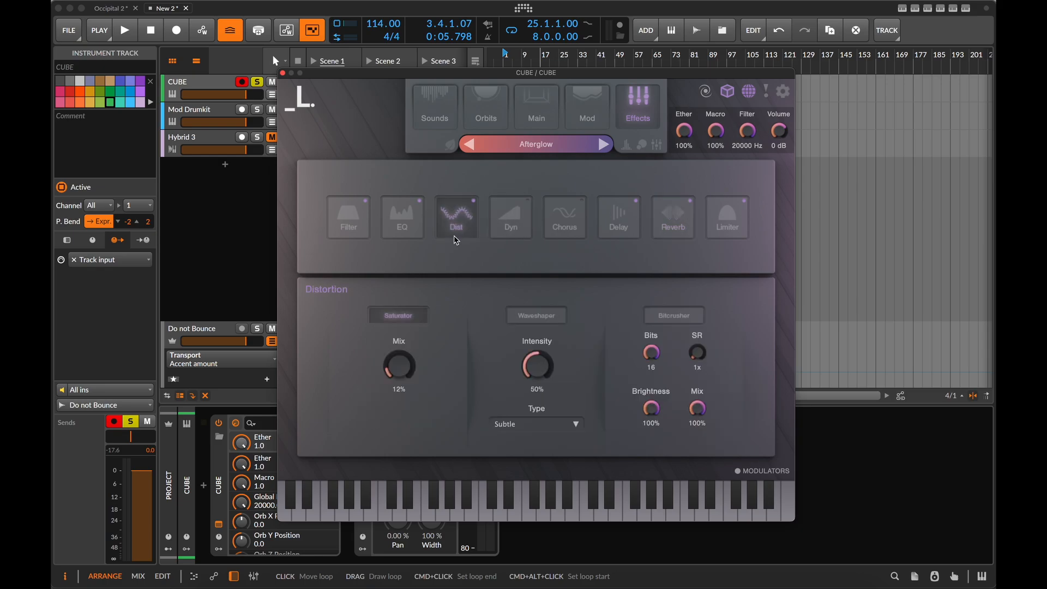
left_click(517, 223)
left_click(343, 216)
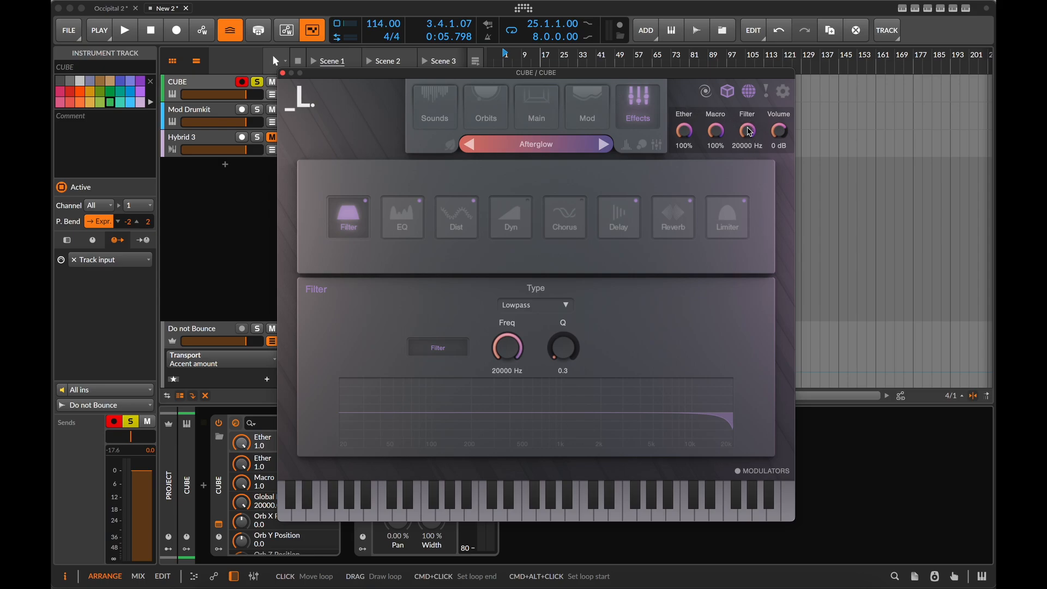
Step: Audition the CUBE clip while trying the Filter and Ether macros, stop playback and close the plug-in window
mouse_move(753, 134)
left_mouse_down()
mouse_move(726, 168)
mouse_move(714, 241)
mouse_move(753, 136)
left_mouse_up()
key("space")
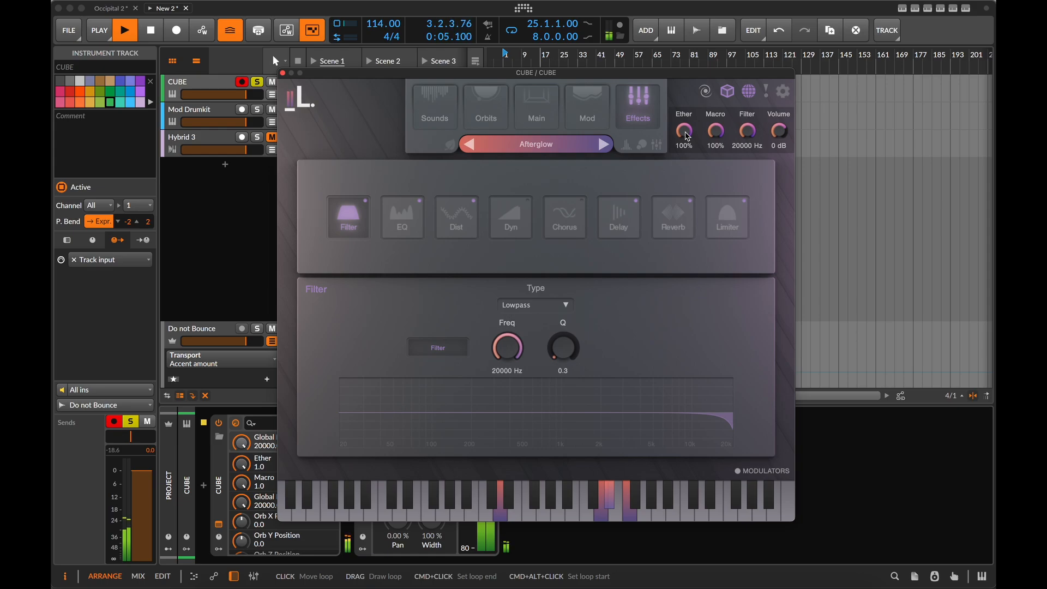
left_click_drag(688, 137, 658, 280)
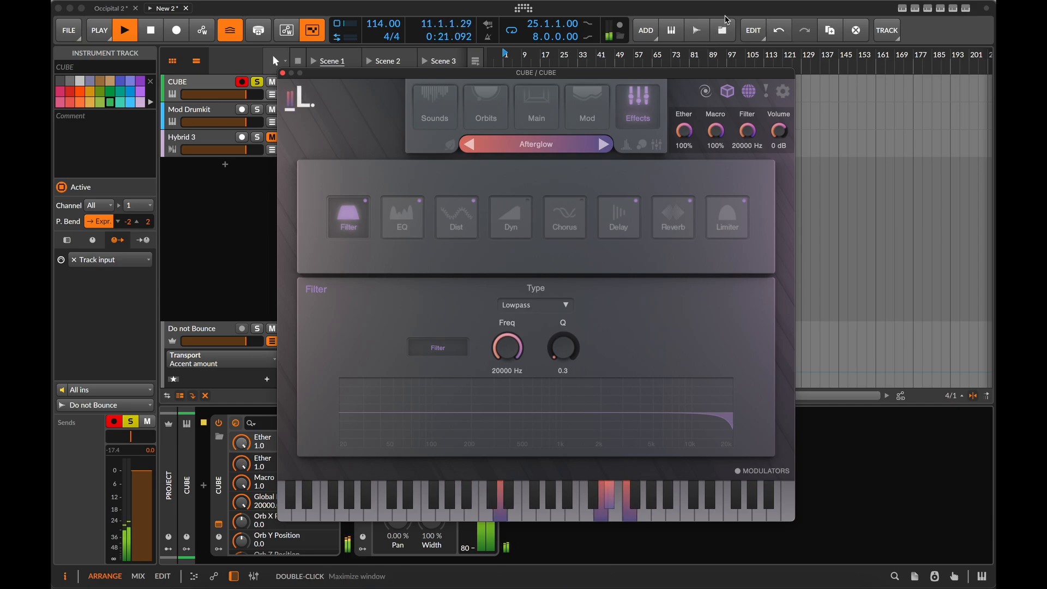
key("space")
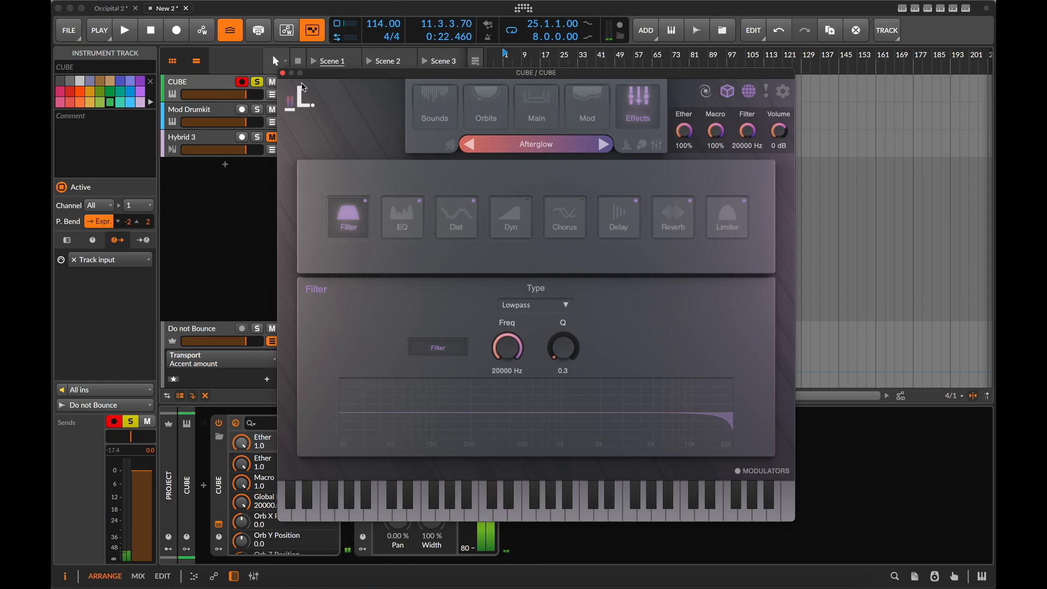
left_click(283, 73)
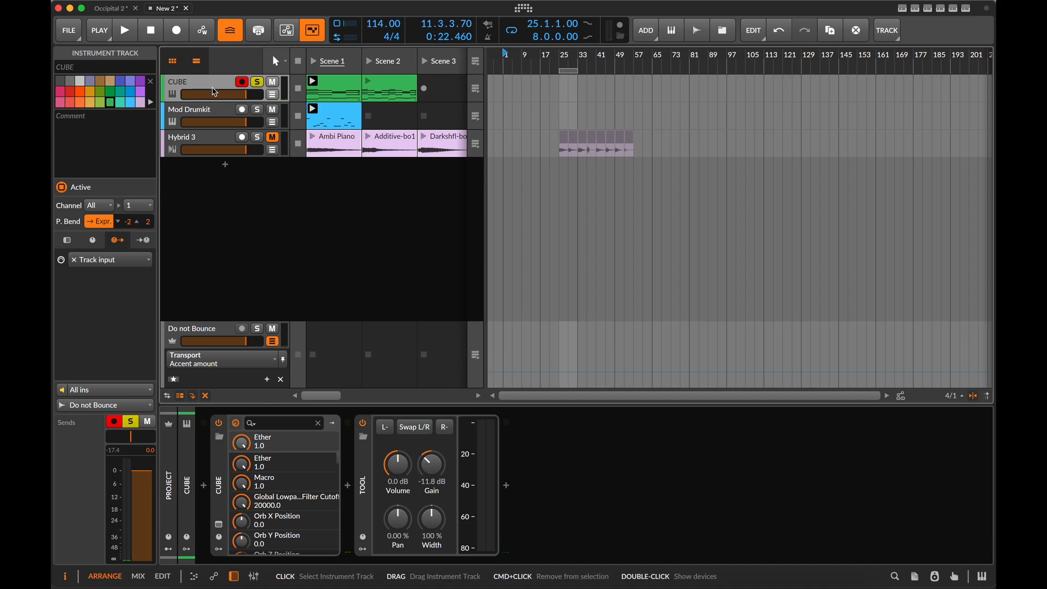
Step: Add an instrument track below CUBE and copy CUBE's Scene 1 clip into its Scene 1 slot
key("super+t")
left_click_drag(329, 88, 332, 125)
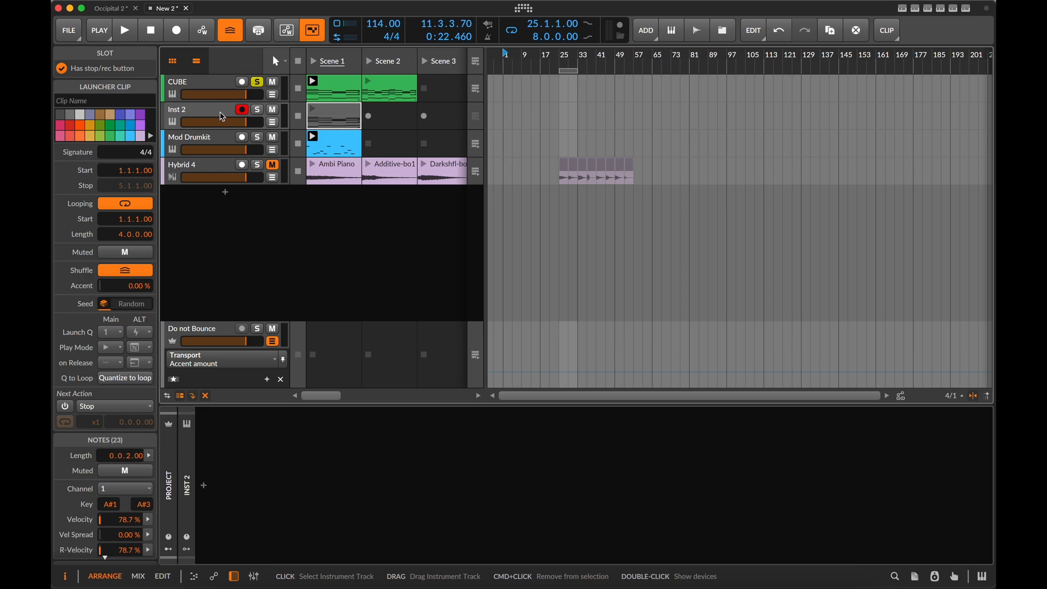
Step: Search the instruments for "xy" and insert an XY Instrument on the new track
left_click(206, 493)
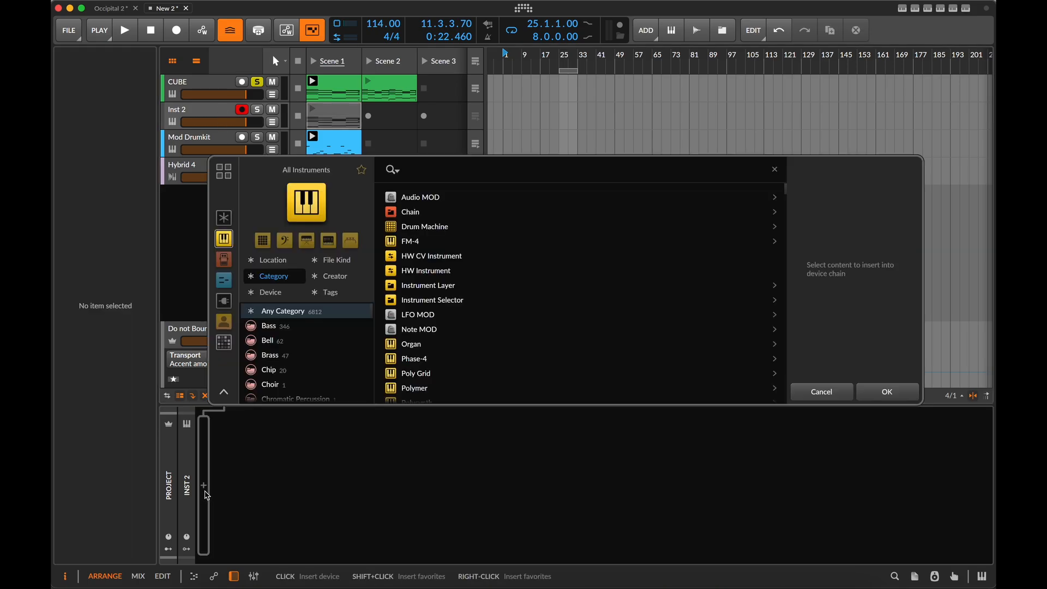
type("xy")
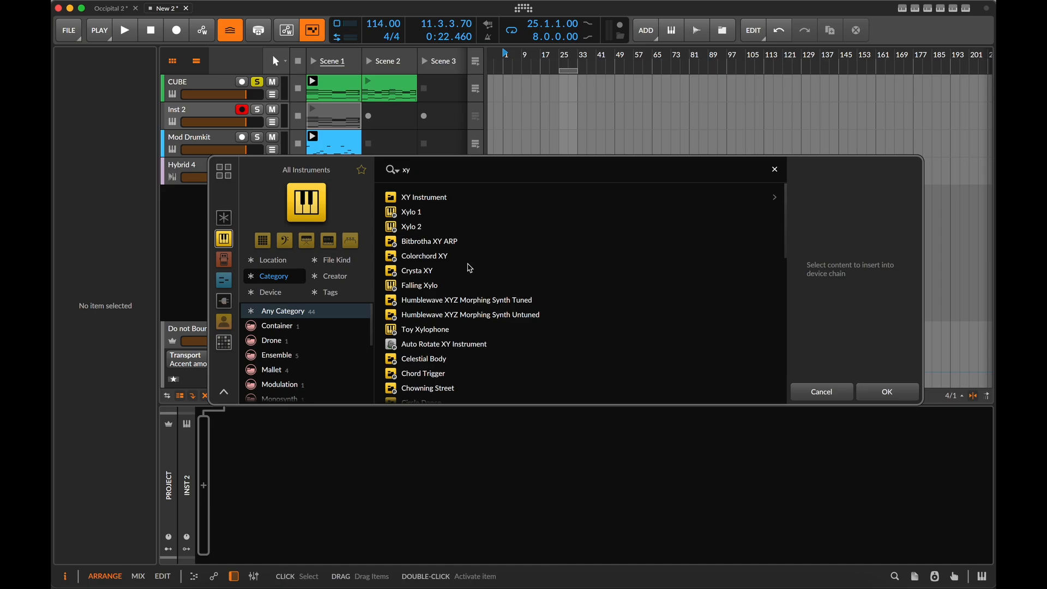
left_click(446, 196)
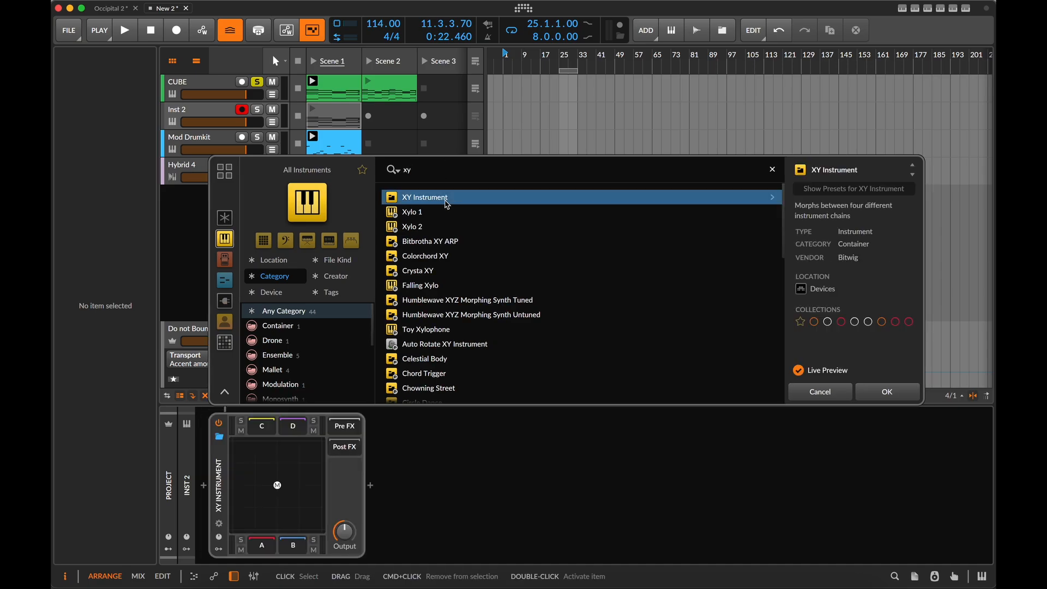
left_click(901, 393)
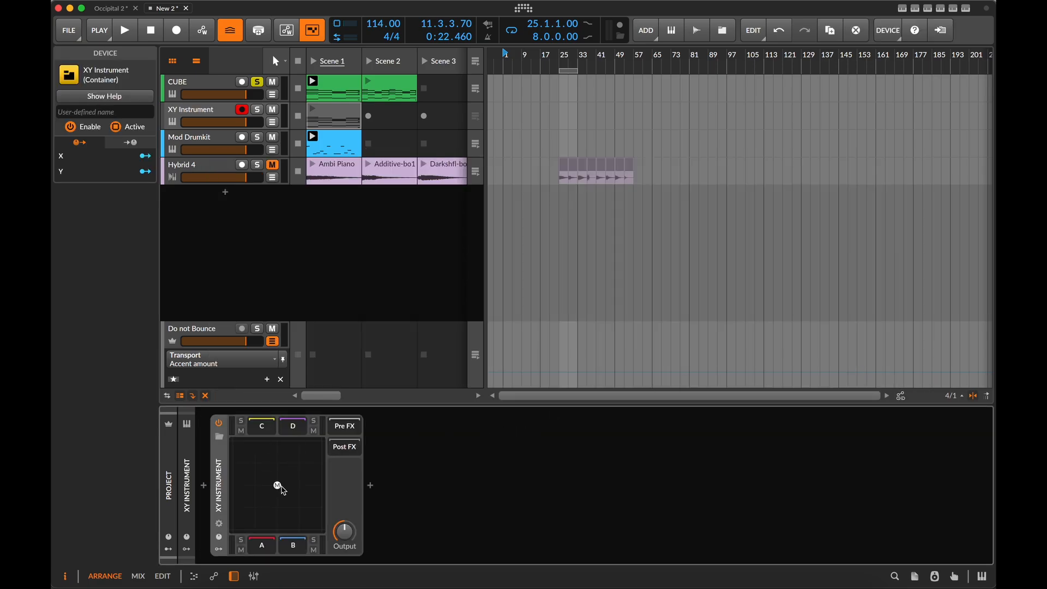
Step: Solo the XY Instrument track and test playback, leaving the XY pad's mix point at the centre
mouse_move(279, 489)
left_mouse_down()
mouse_move(240, 457)
mouse_move(267, 439)
mouse_move(298, 530)
mouse_move(287, 424)
mouse_move(282, 498)
mouse_move(295, 482)
left_mouse_up()
left_click(264, 138)
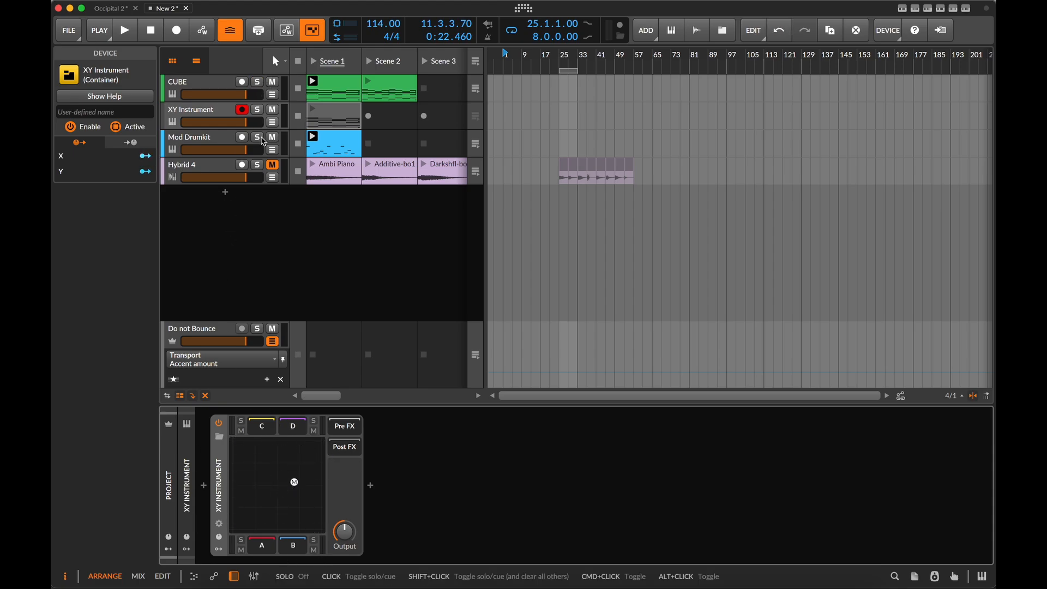
key("space")
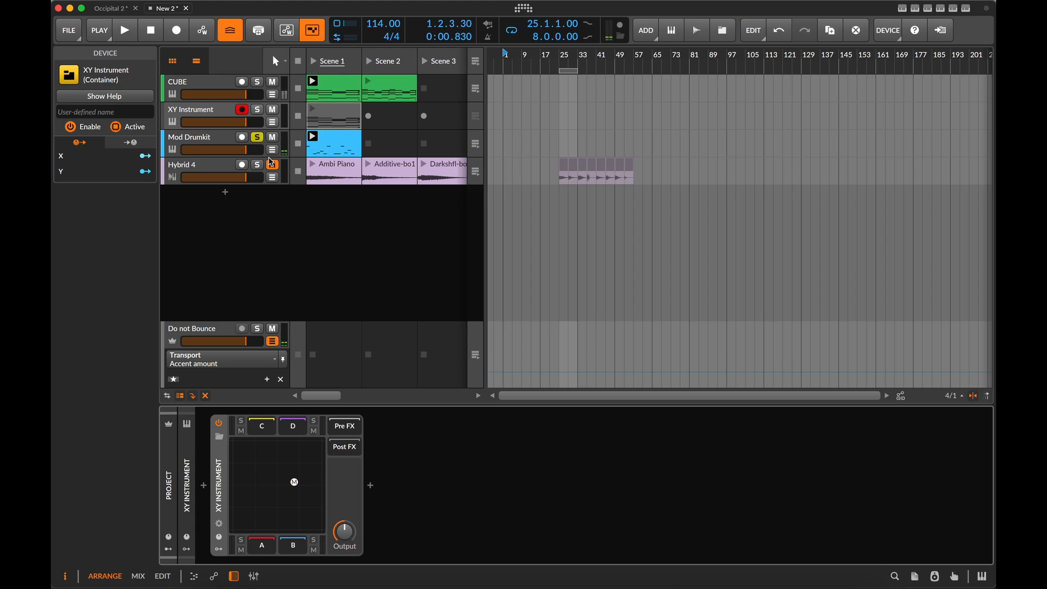
left_click(258, 110)
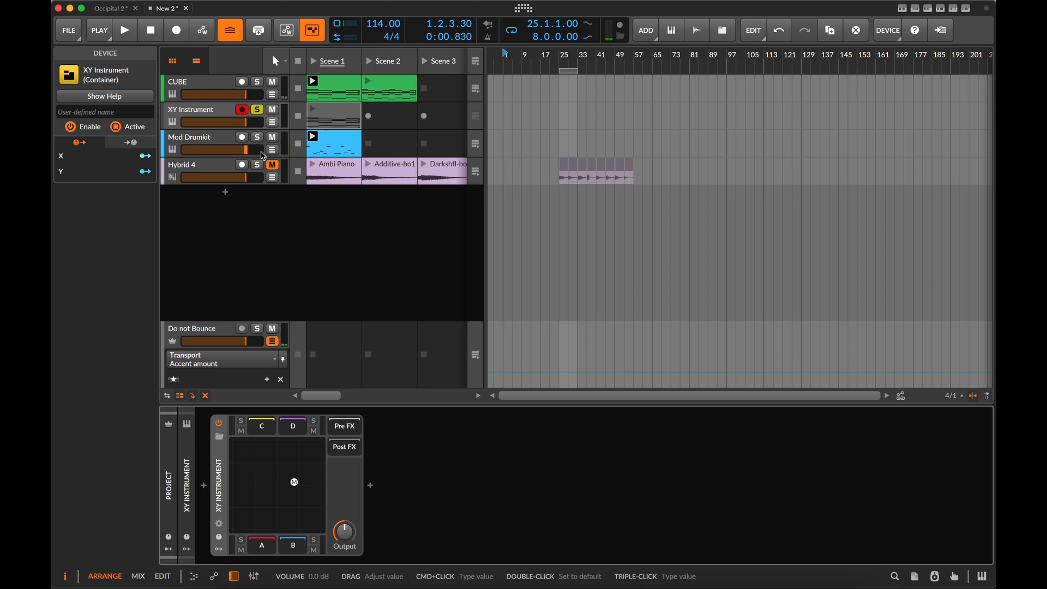
key("space")
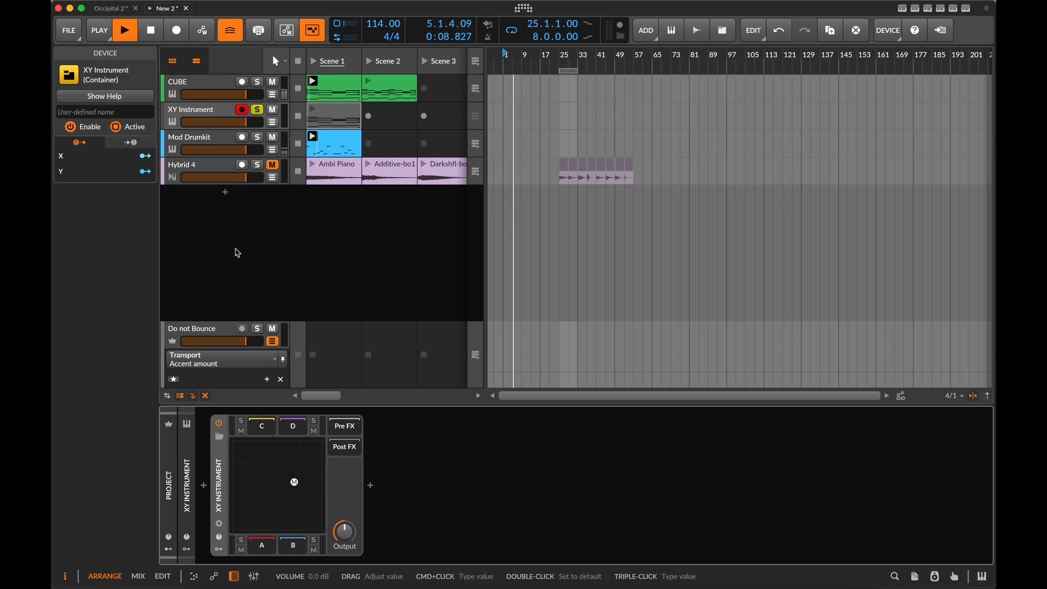
left_click_drag(295, 483, 278, 485)
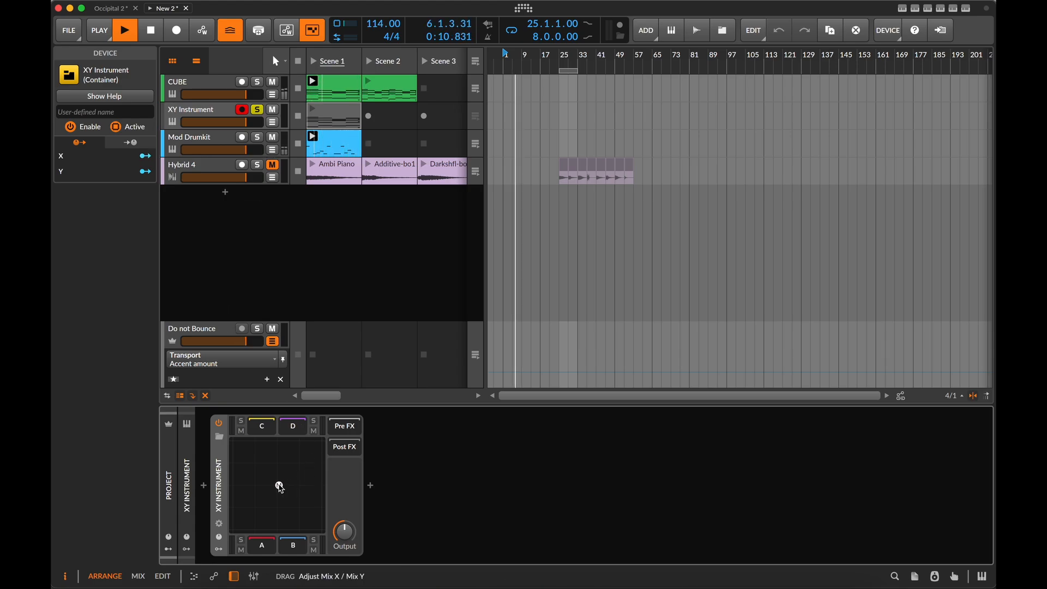
key("space")
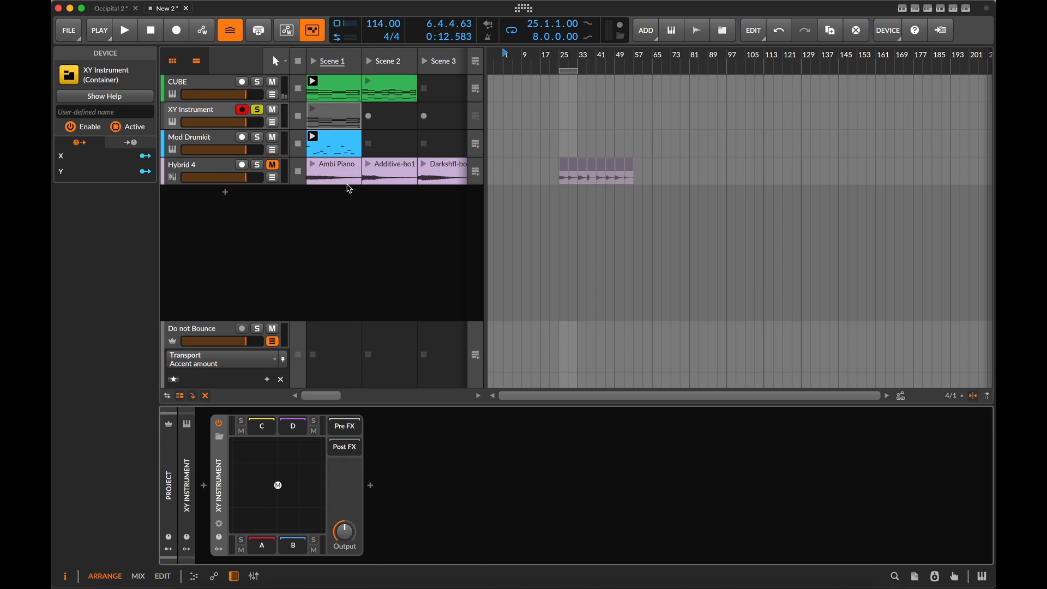
Step: Look through the audio clips on the Hybrid 4 track across Scenes 1 to 8
scroll(400, 186, "right", 3)
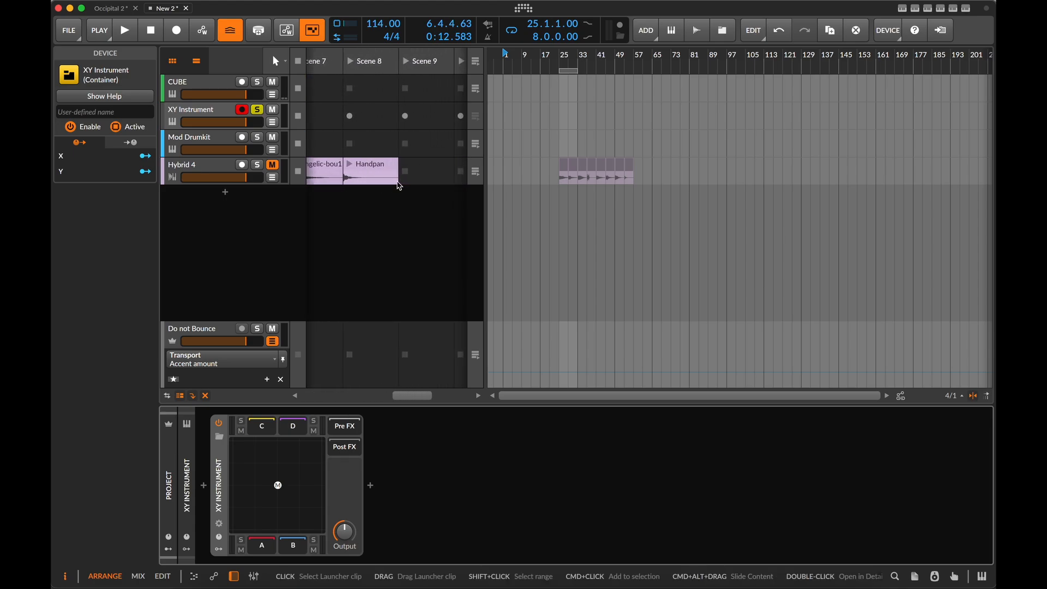
scroll(399, 186, "left", 1)
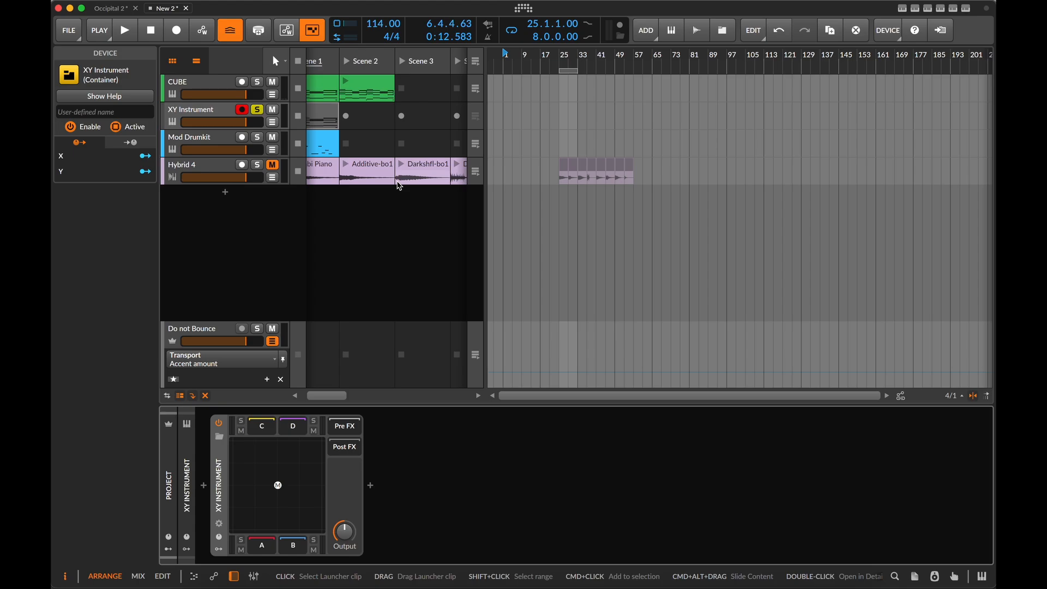
scroll(400, 186, "left", 1)
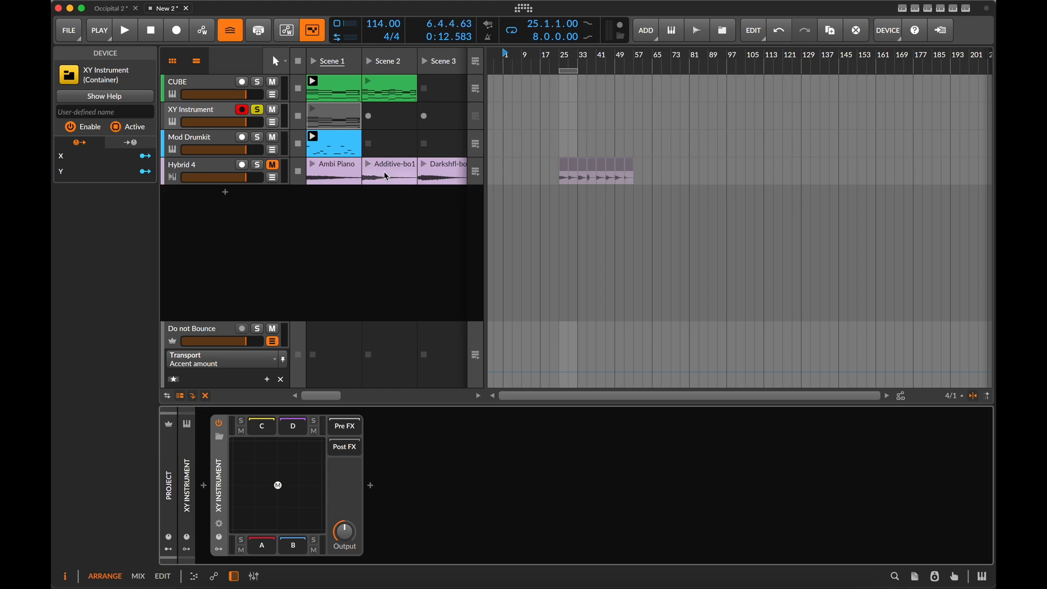
scroll(387, 176, "right", 1)
scroll(390, 176, "left", 1)
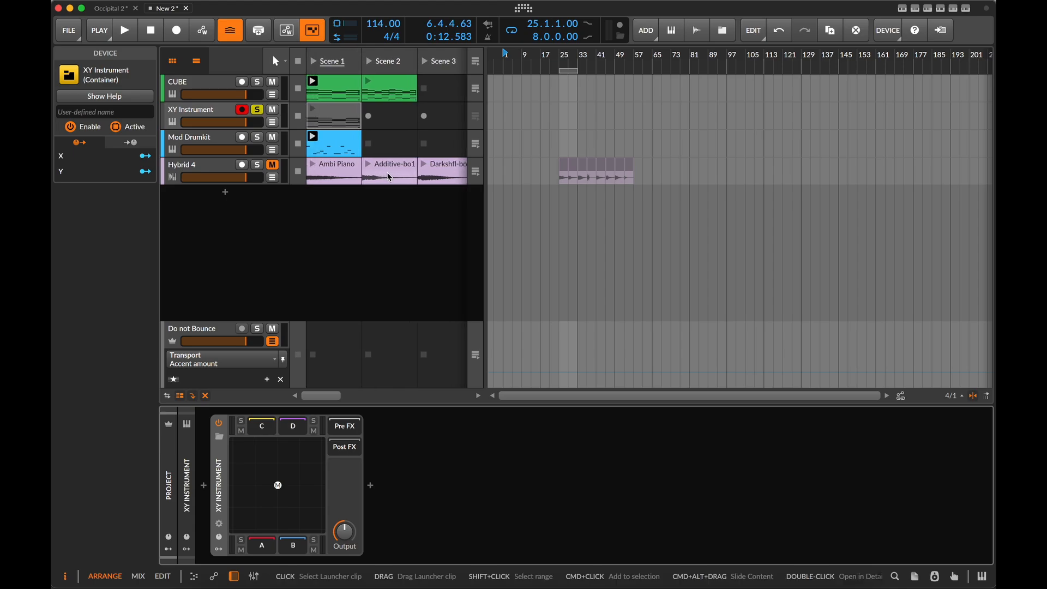
scroll(390, 177, "right", 1)
scroll(389, 176, "left", 1)
scroll(389, 176, "right", 3)
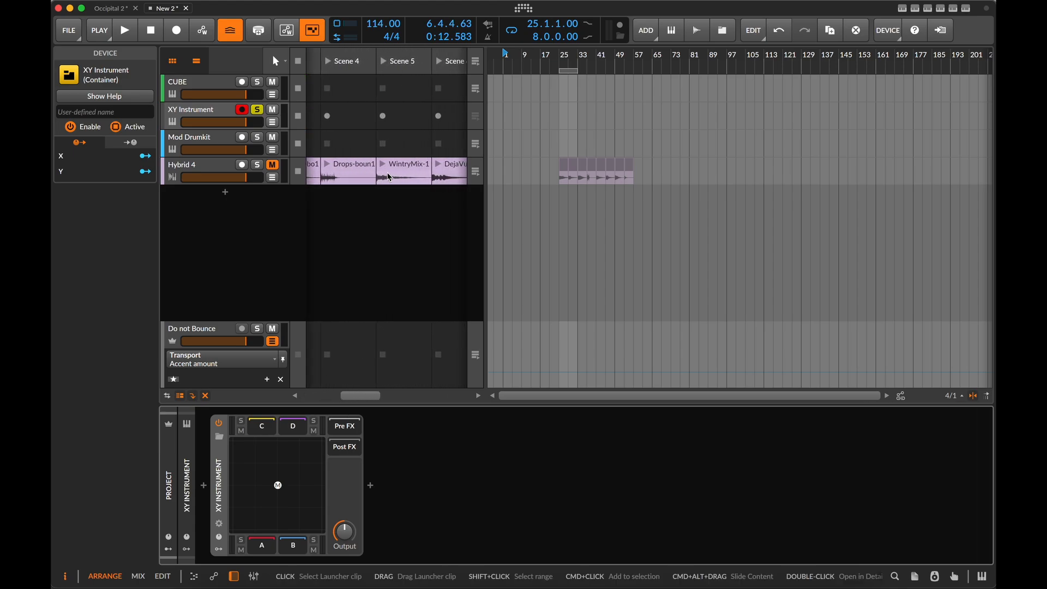
scroll(388, 174, "right", 2)
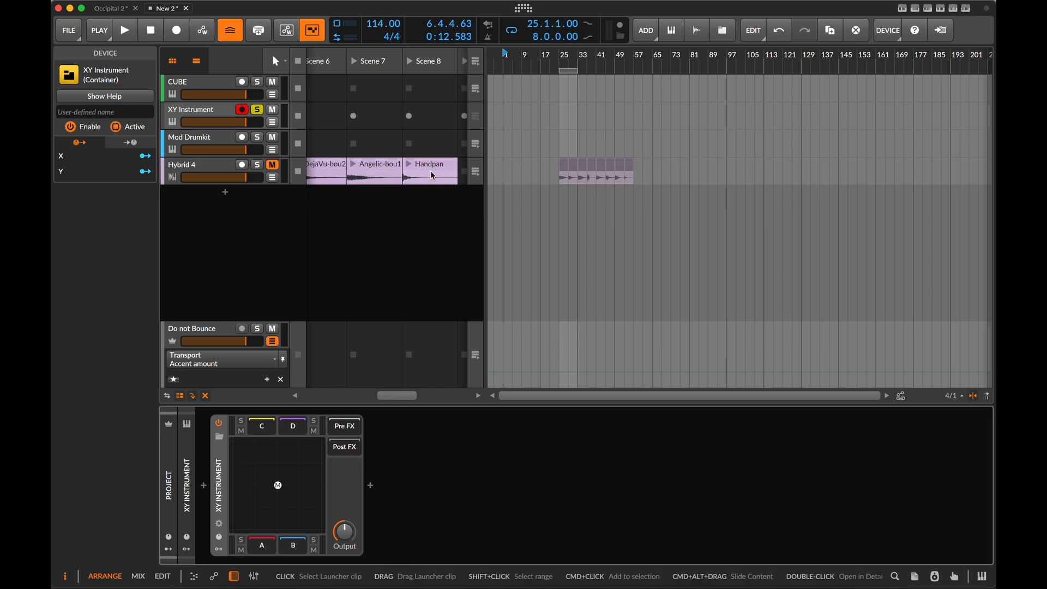
scroll(430, 171, "left", 5)
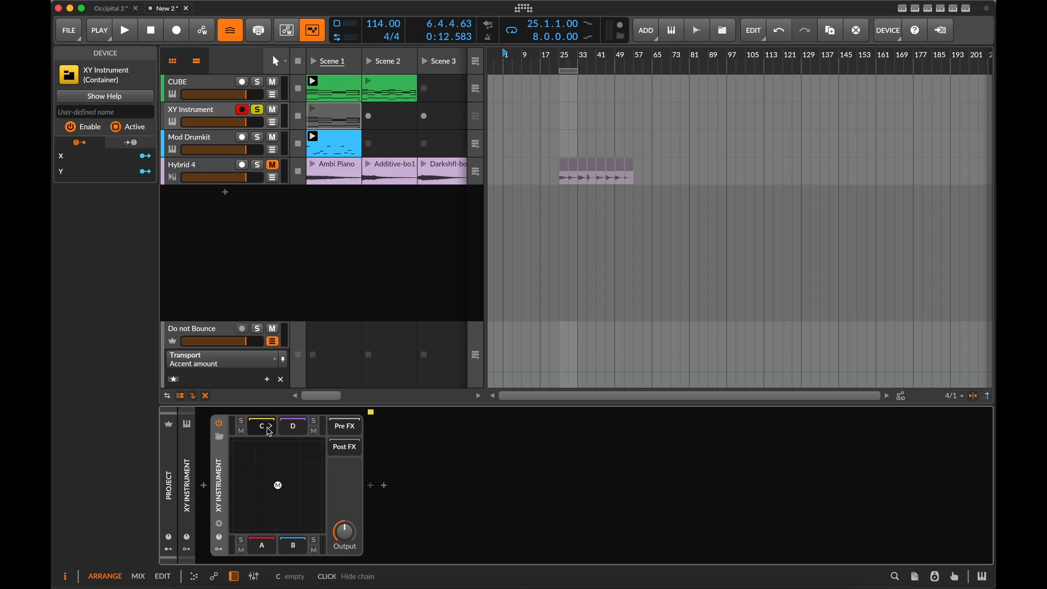
Step: Insert a Sampler into the XY Instrument's chain C and load Hybrid 4's Scene 1 Ambi Piano clip into it
left_click(370, 485)
type("samp")
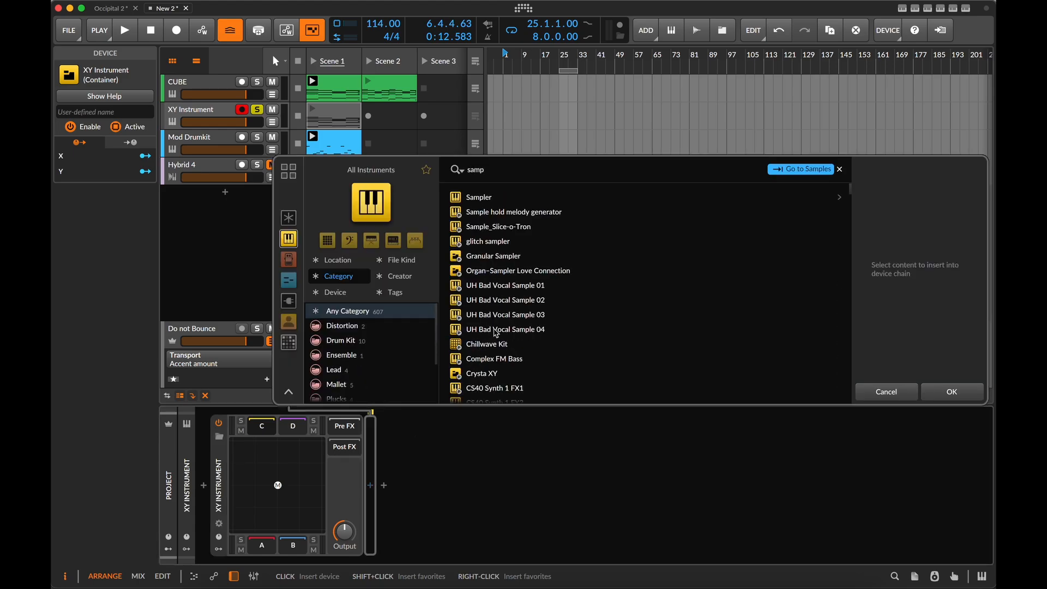
key("Down")
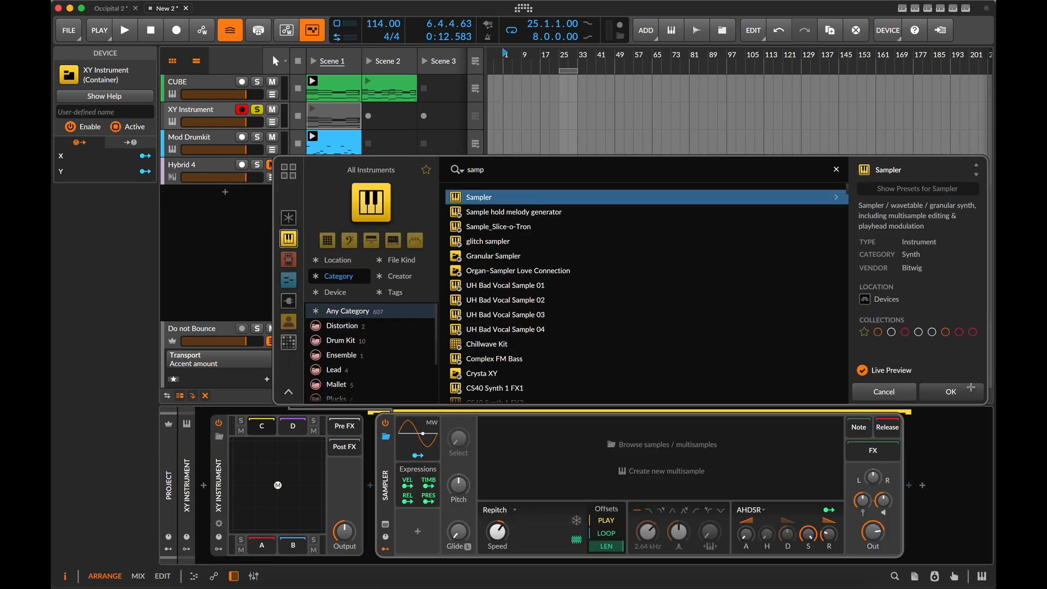
left_click(950, 390)
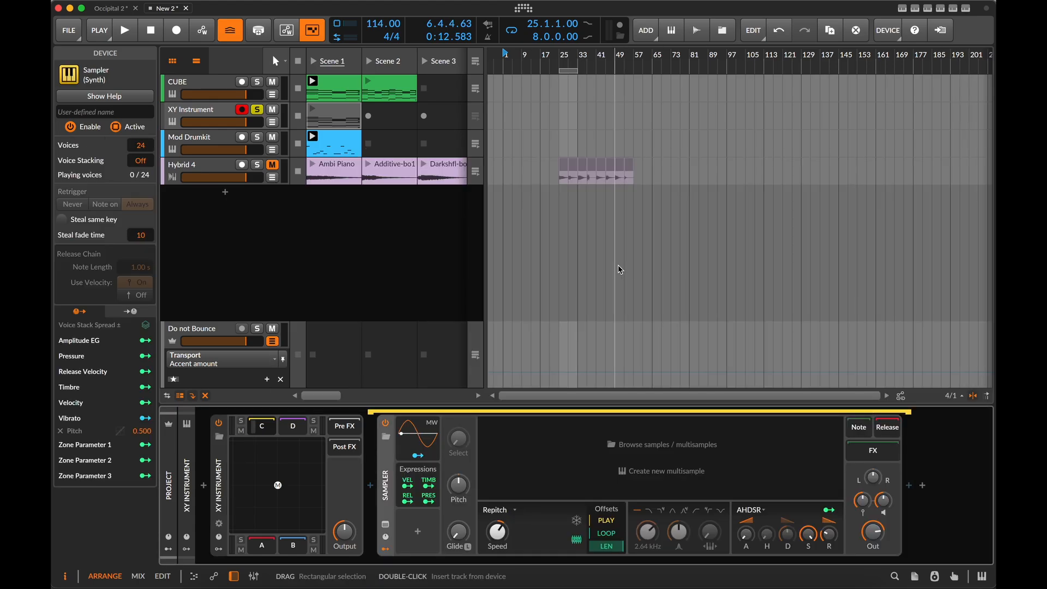
left_click(333, 171)
left_click_drag(580, 455, 580, 454)
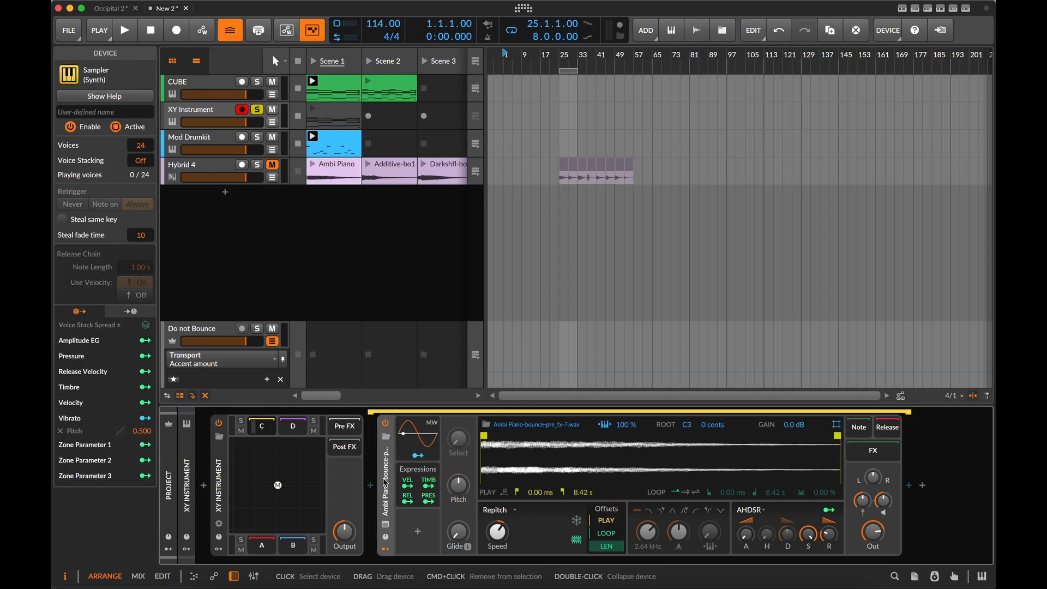
Step: Copy the Ambi Piano Sampler so that chains A, B, C and D of the XY Instrument each hold one
left_click(299, 435)
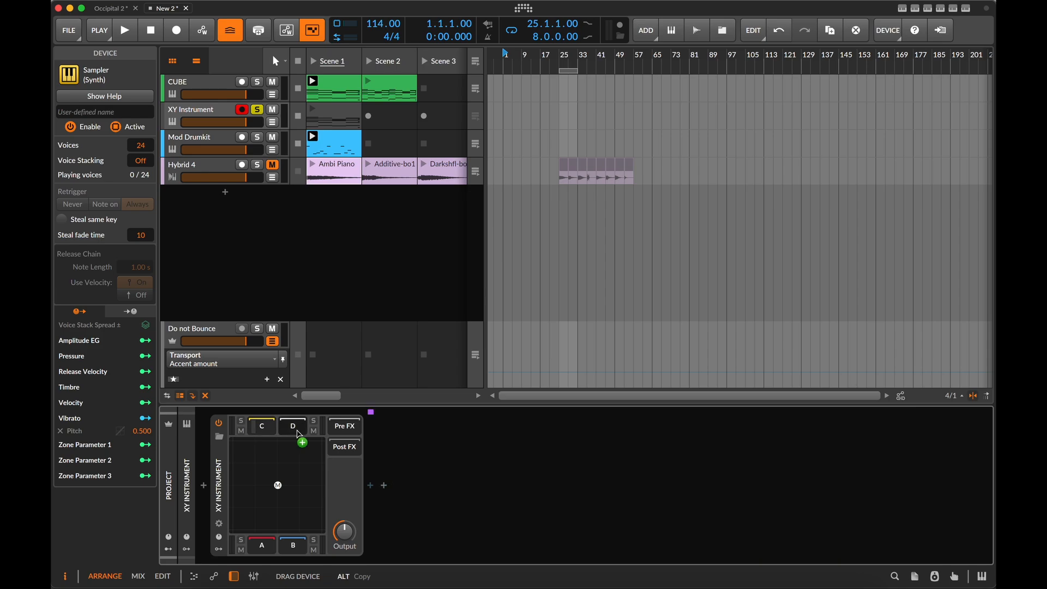
left_click(271, 549)
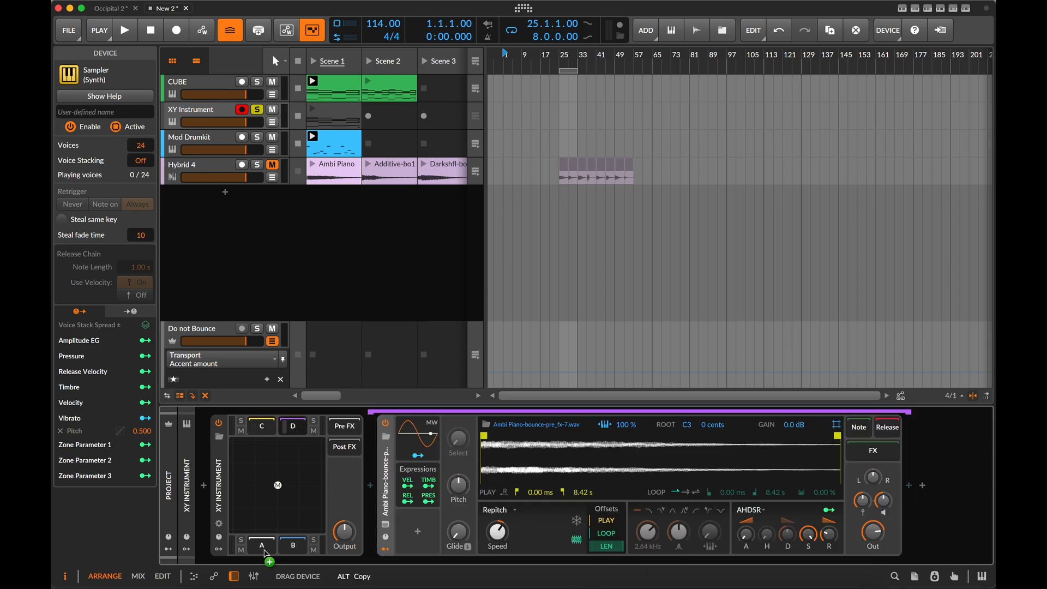
left_click_drag(265, 554, 303, 549)
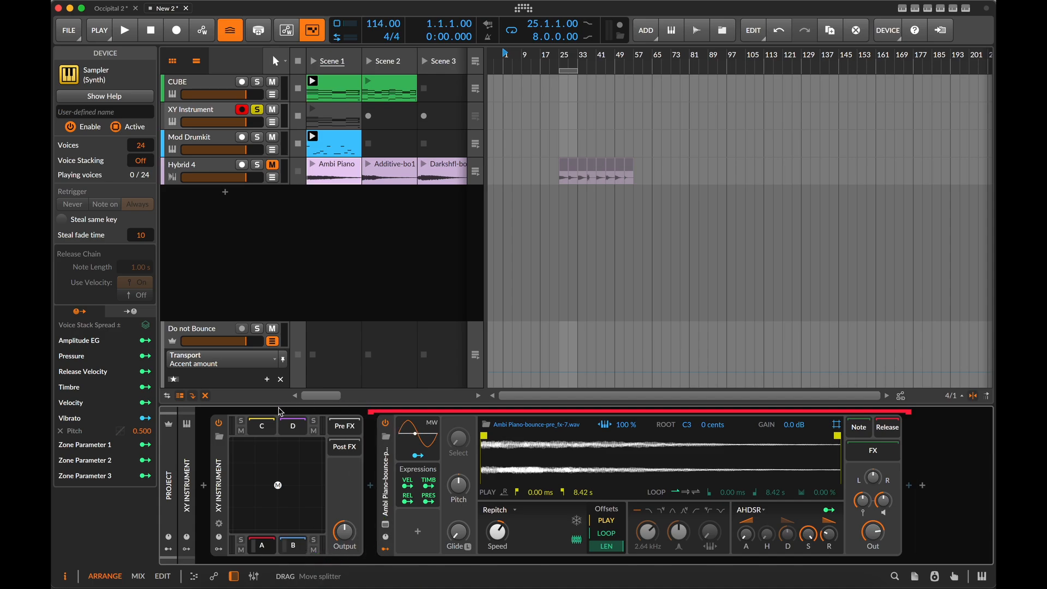
left_click(293, 427)
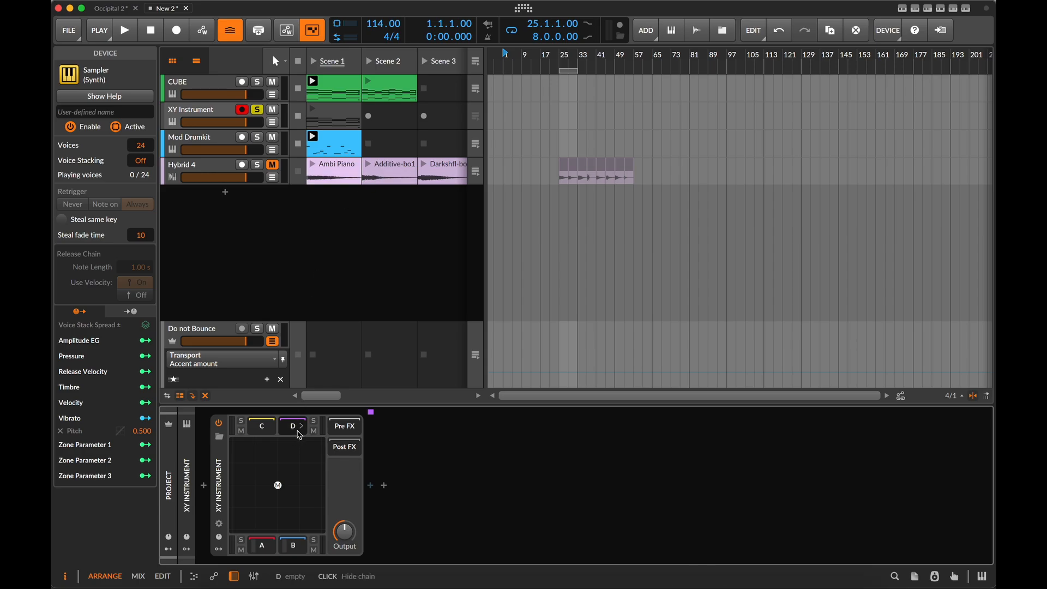
left_click(261, 427)
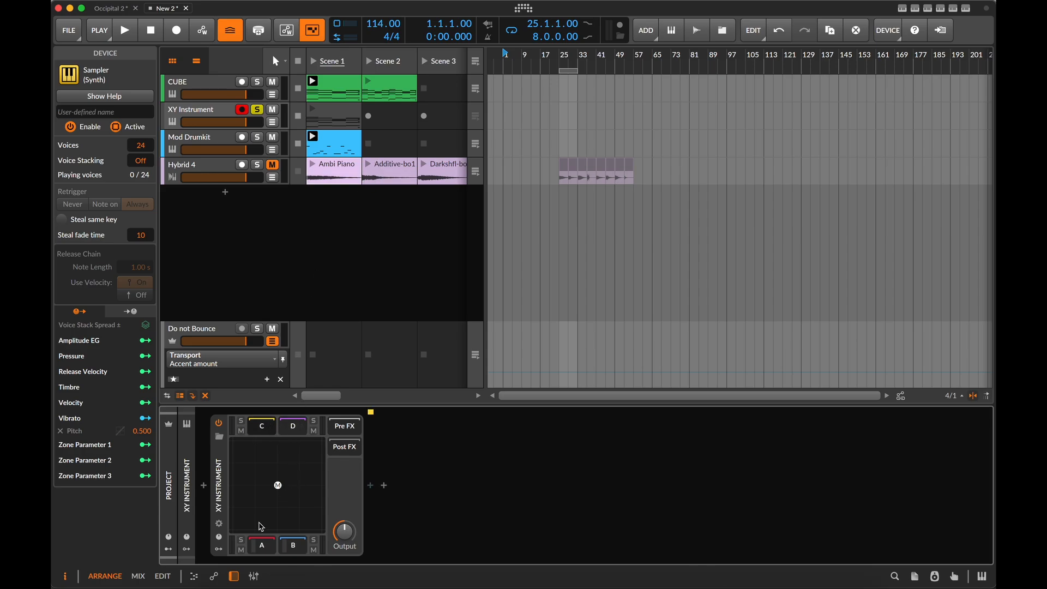
left_click(262, 425)
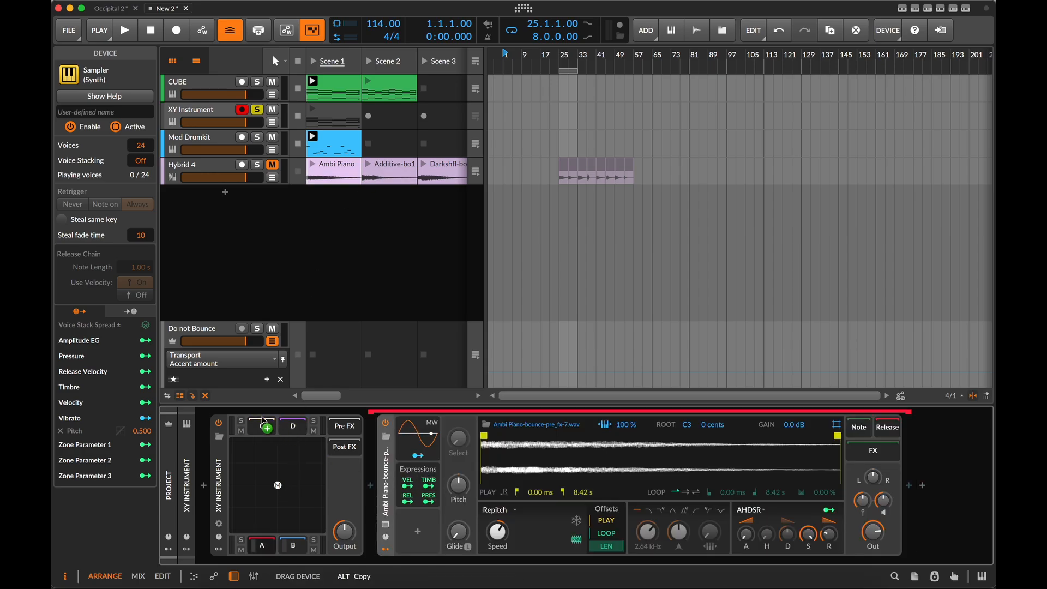
left_click_drag(262, 421, 389, 484)
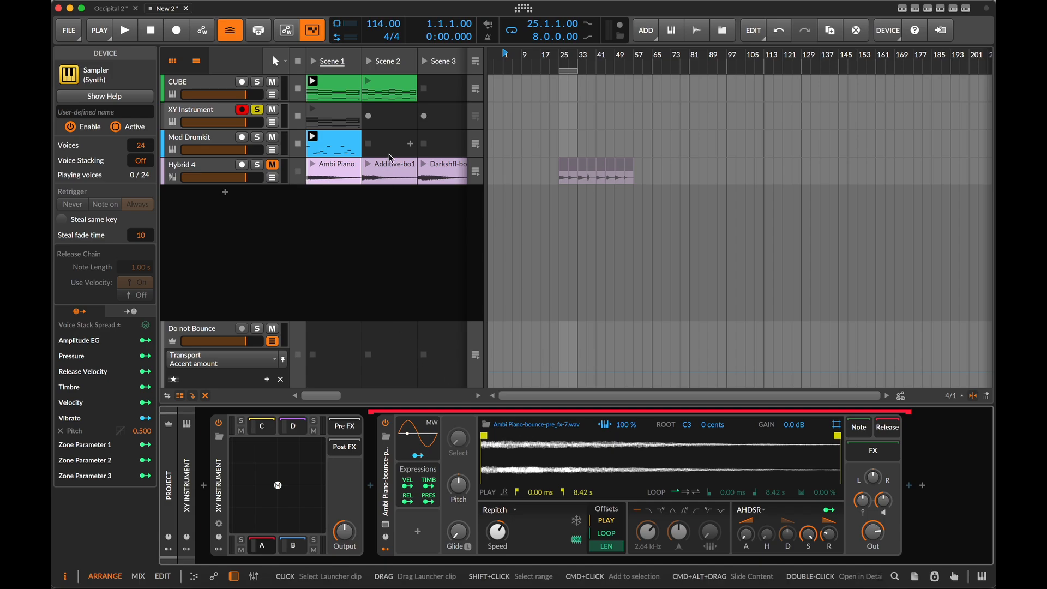
Step: Replace the sample in chain A's Sampler with Hybrid 4's Additive clip and in chain B's with the Scene 3 dark shuffle clip
scroll(394, 169, "right", 5)
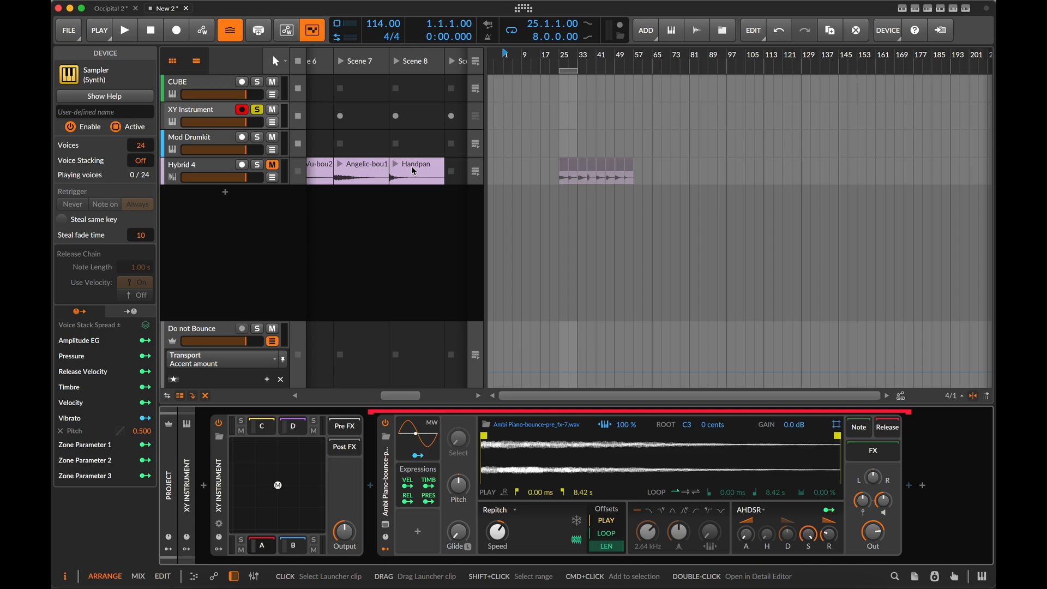
scroll(412, 170, "left", 5)
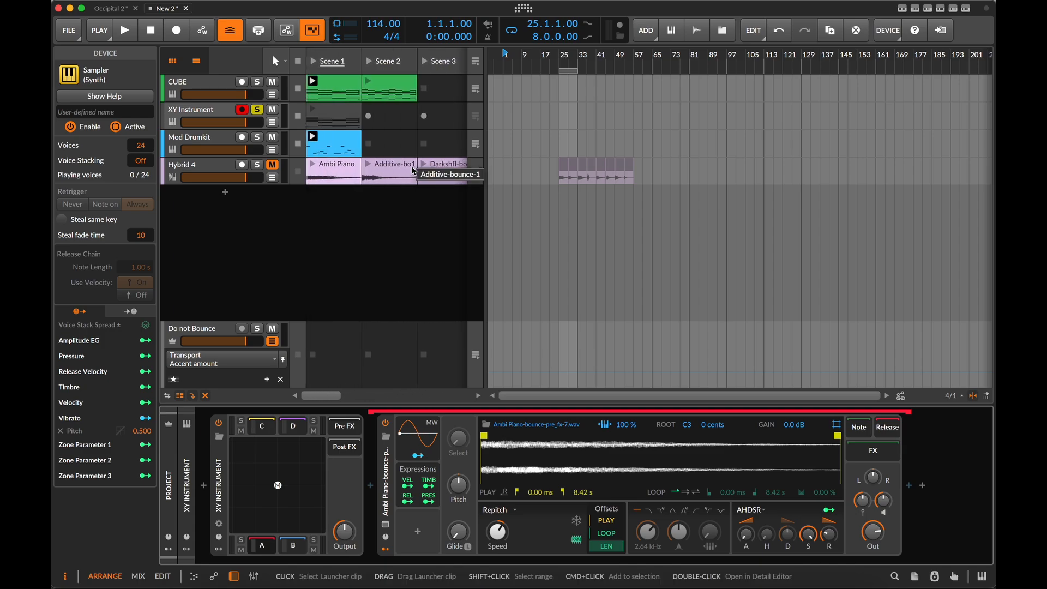
left_click_drag(394, 165, 560, 436)
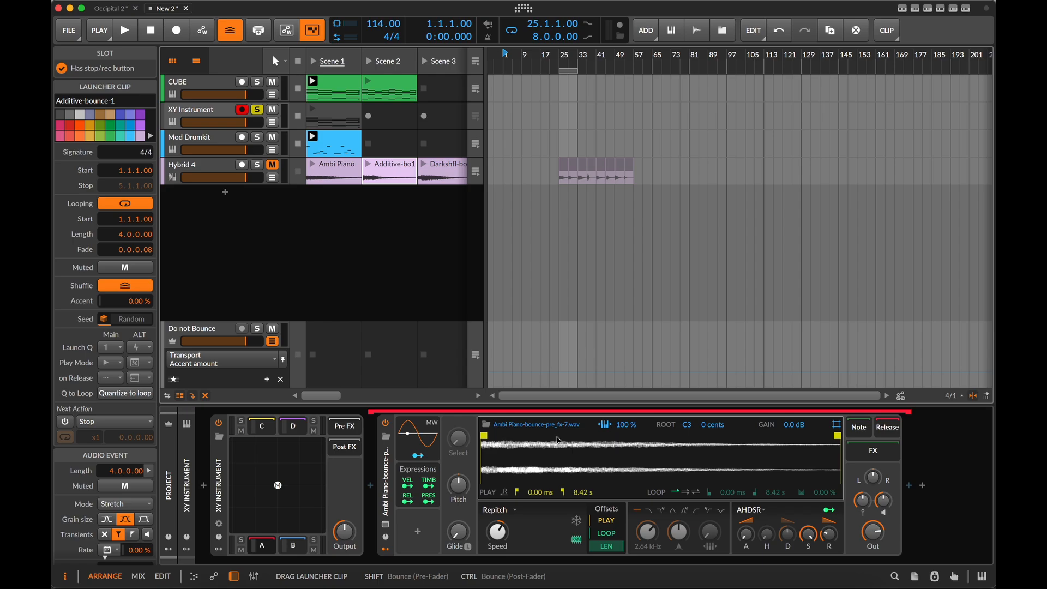
left_click_drag(558, 439, 557, 439)
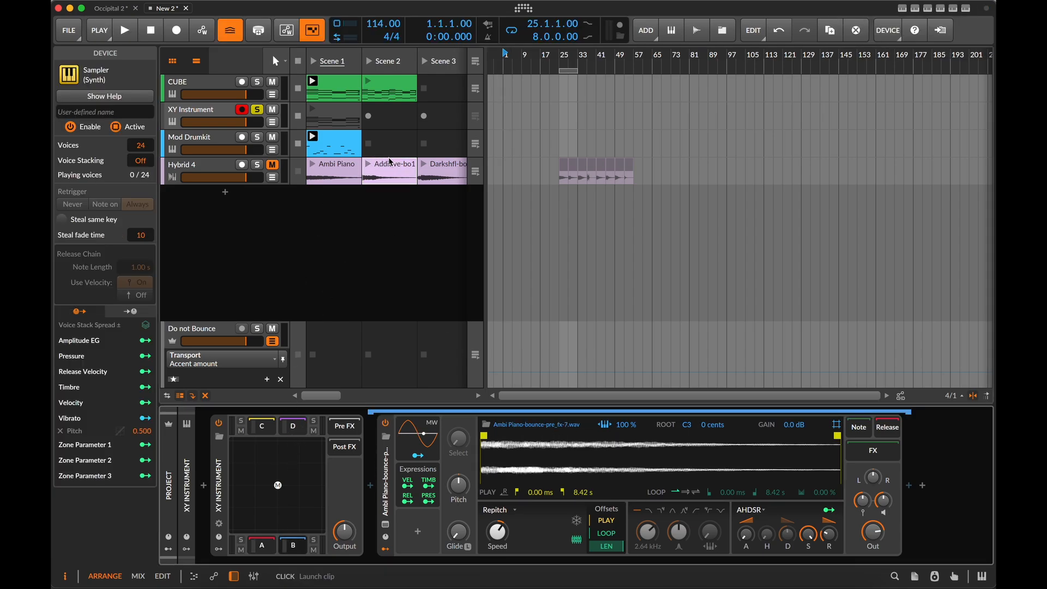
left_click(442, 171)
left_click_drag(442, 171, 524, 450)
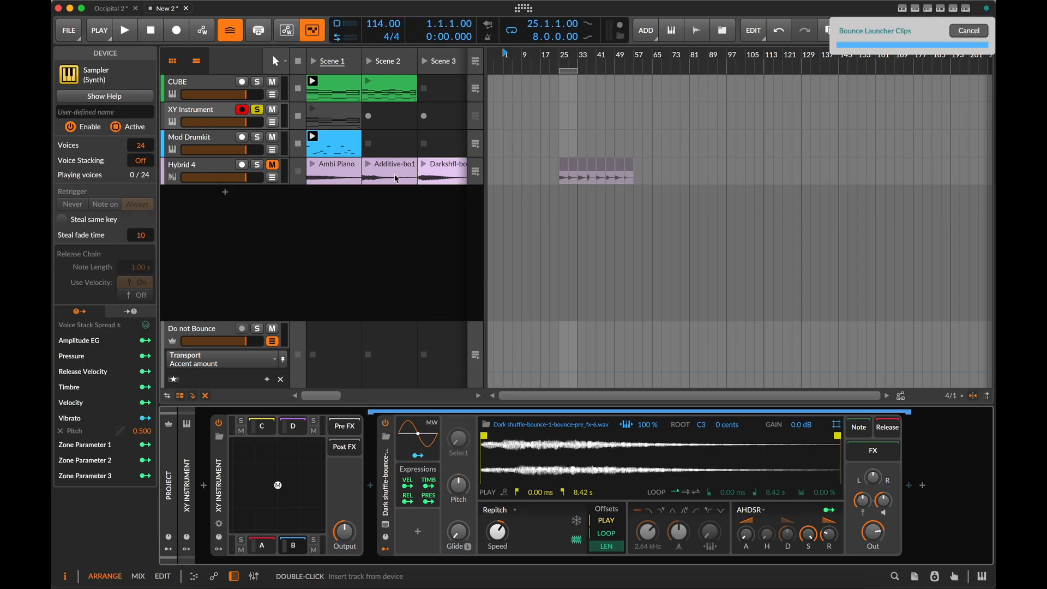
Step: Replace the sample in chain D's Sampler with Hybrid 4's Scene 4 Drops clip
scroll(427, 178, "right", 2)
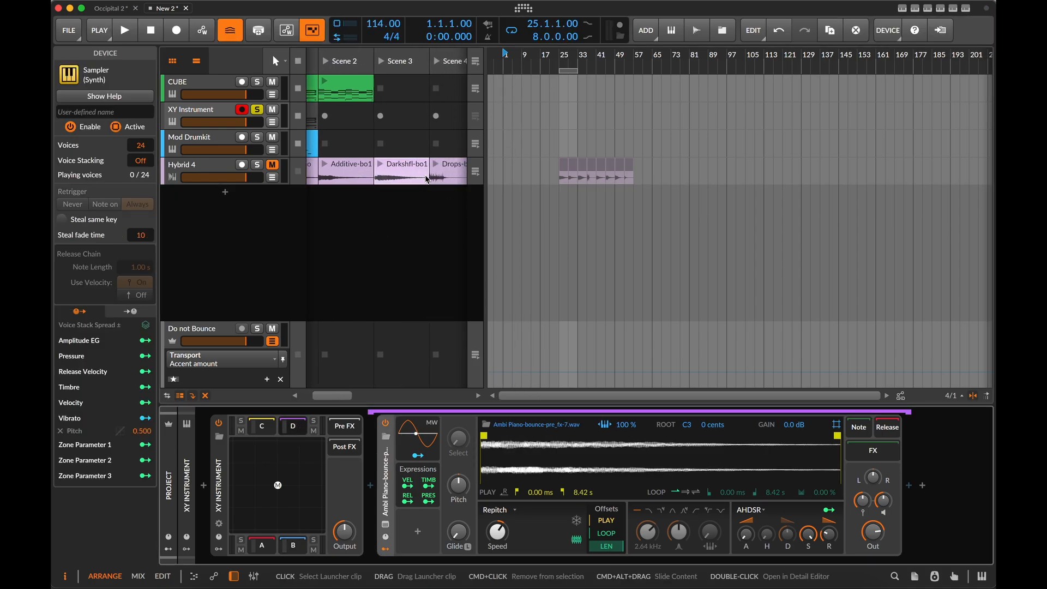
scroll(427, 179, "right", 1)
left_click(406, 173)
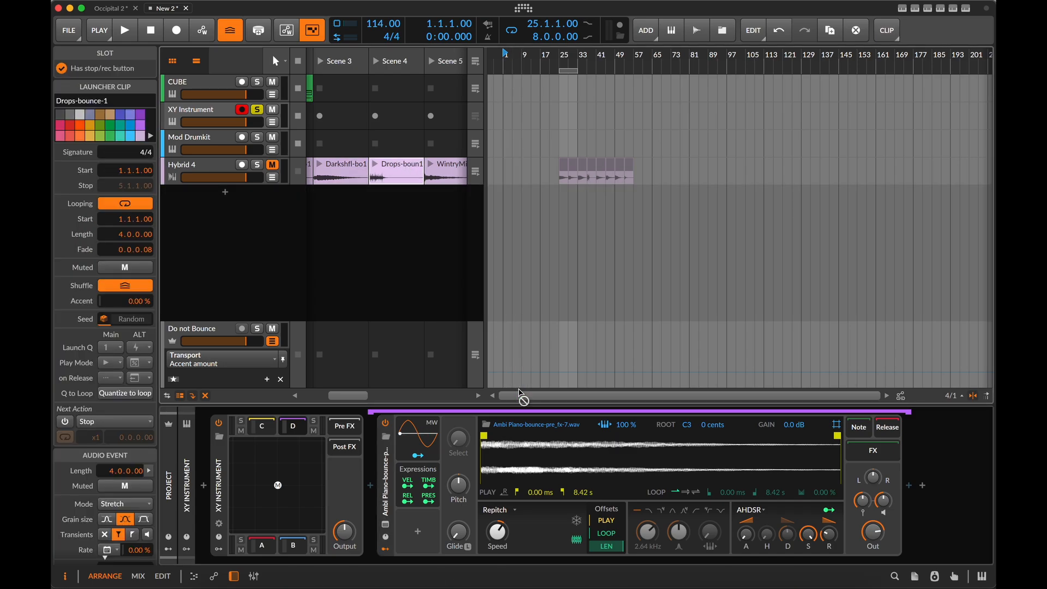
left_click_drag(522, 399, 519, 450)
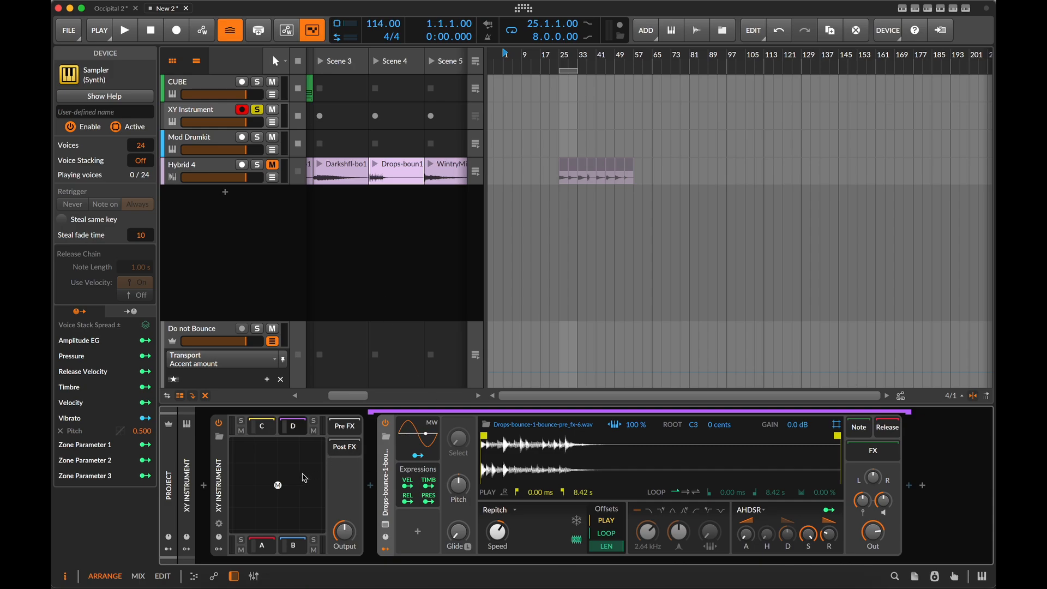
Step: Launch the XY Instrument track's Scene 1 clip, listen to the blend of the four Samplers, and stop playback
scroll(369, 240, "left", 2)
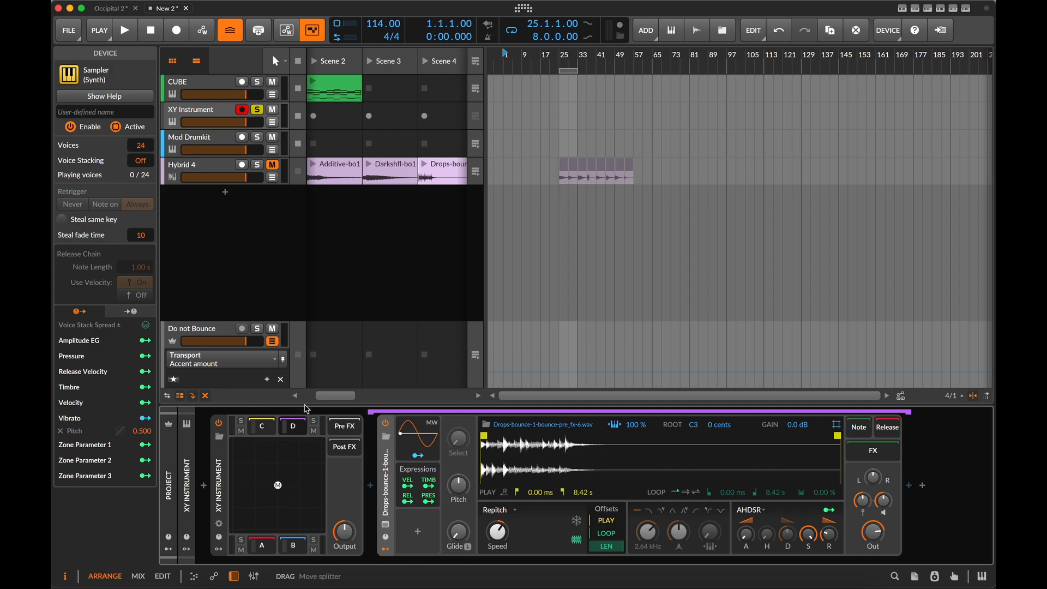
key("space")
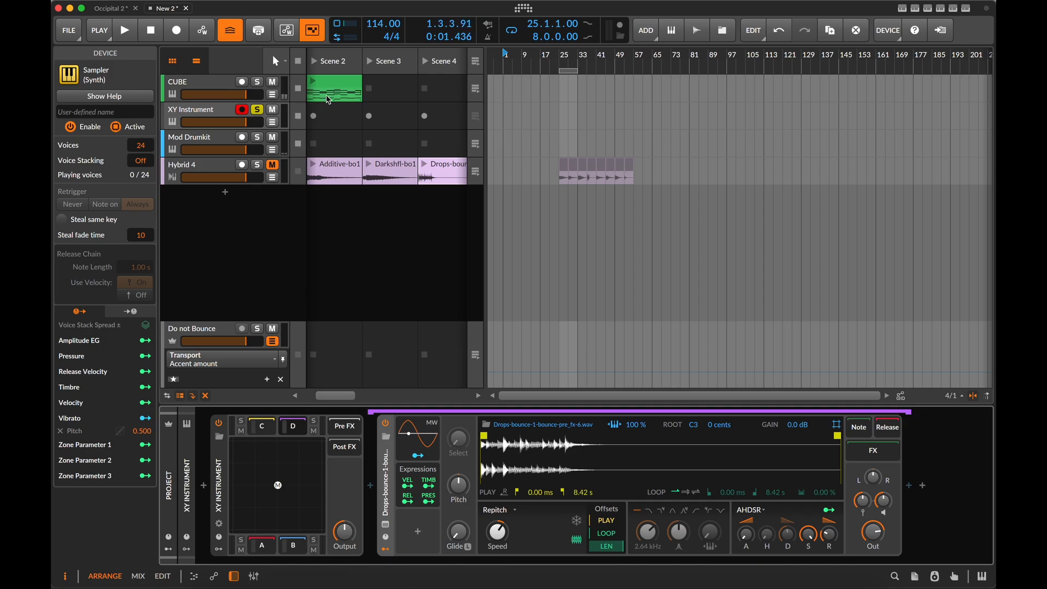
scroll(349, 131, "left", 2)
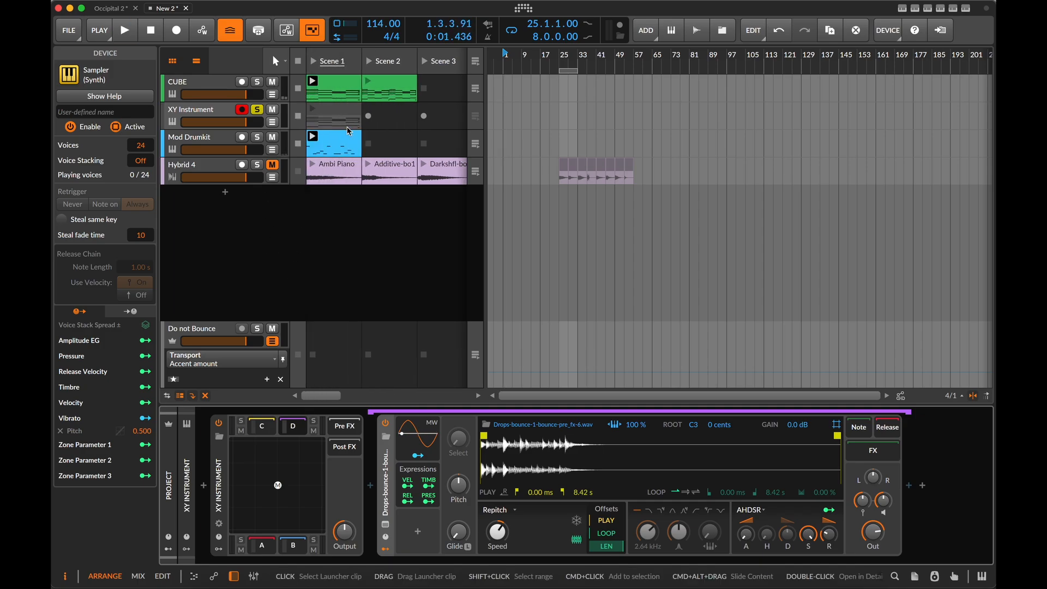
left_click(314, 111)
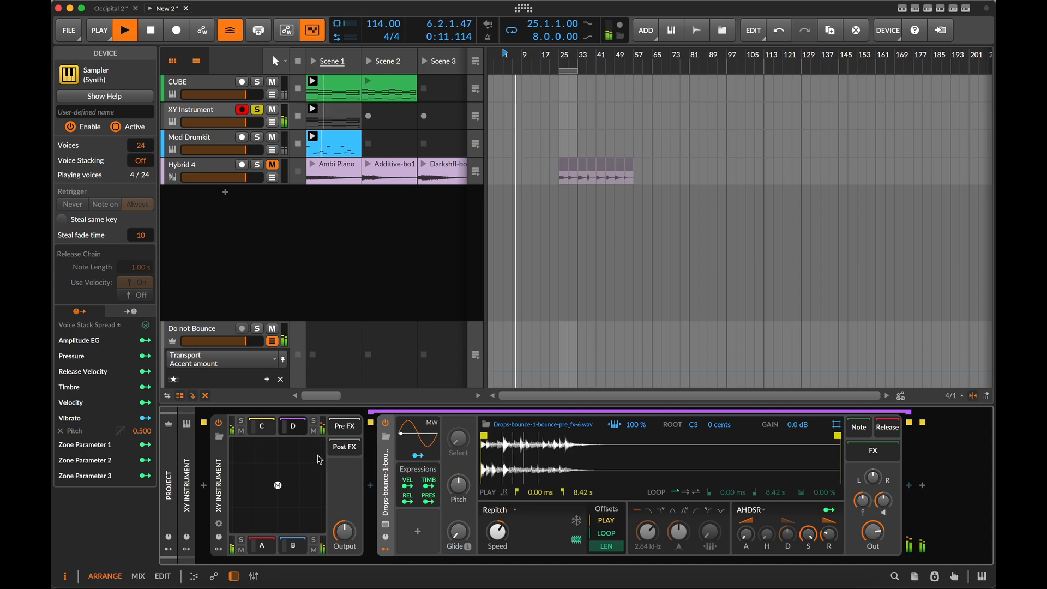
key("space")
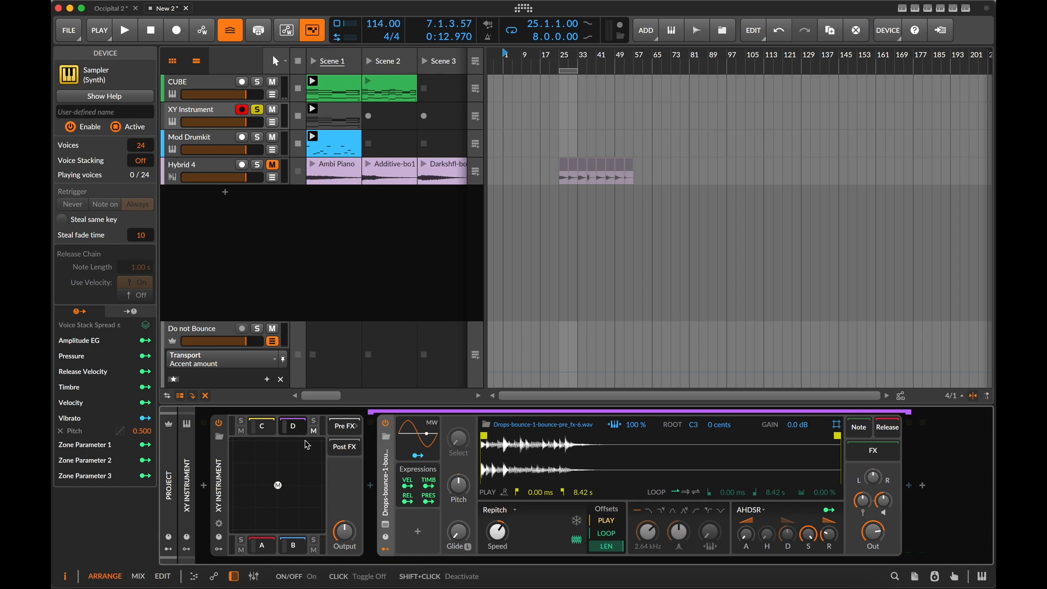
Step: Move the XY pad's mix point into the chain D corner and audition the Drops Sampler
left_click_drag(277, 485, 327, 442)
key("space")
key("space")
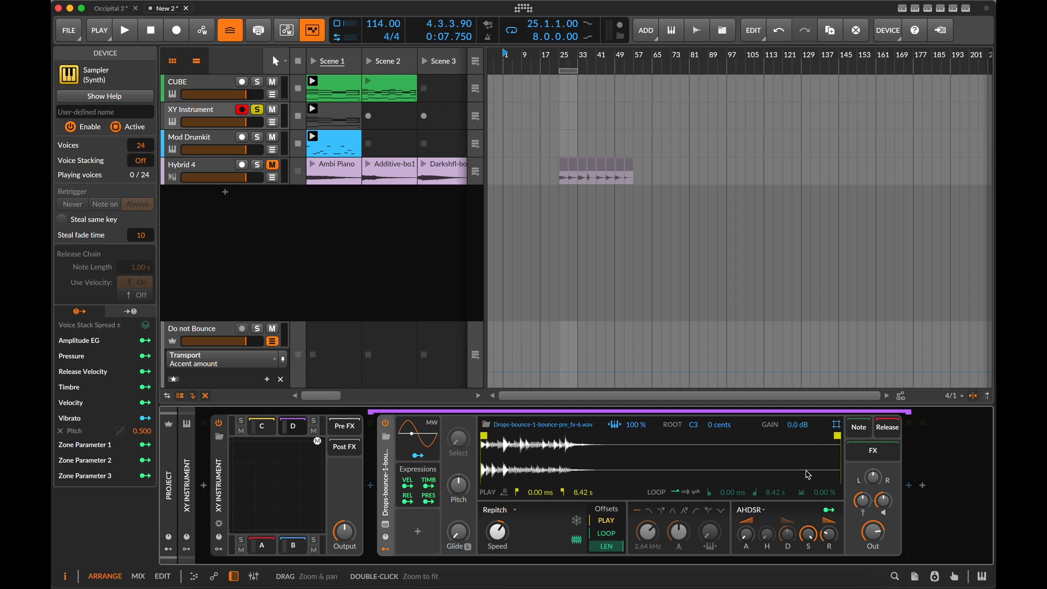
Step: Raise the Drops Sampler's pitch, audition it, and return the XY mix point to about the centre
triple_click(459, 485)
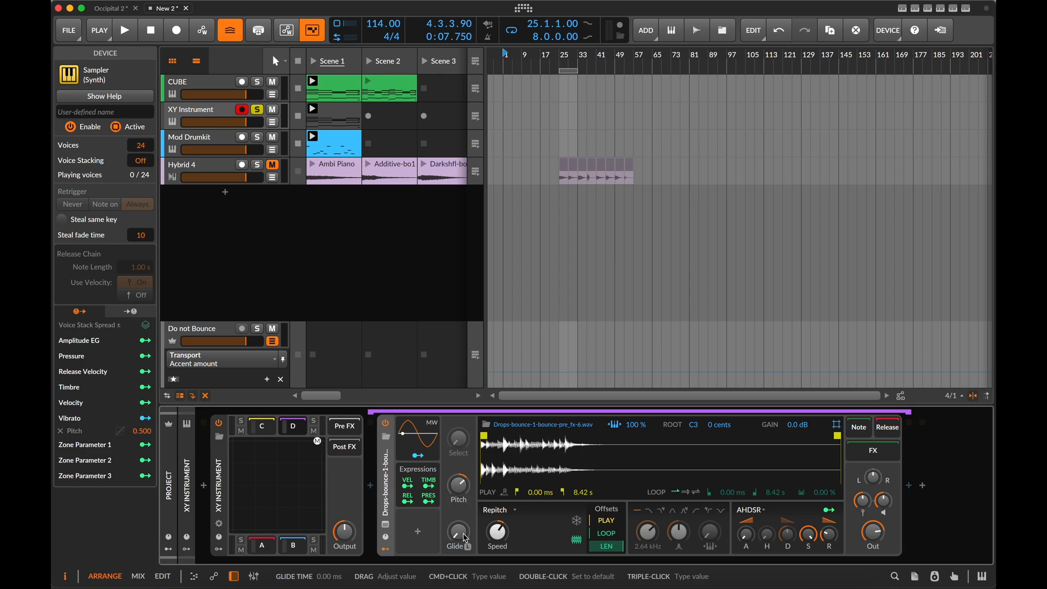
key("space")
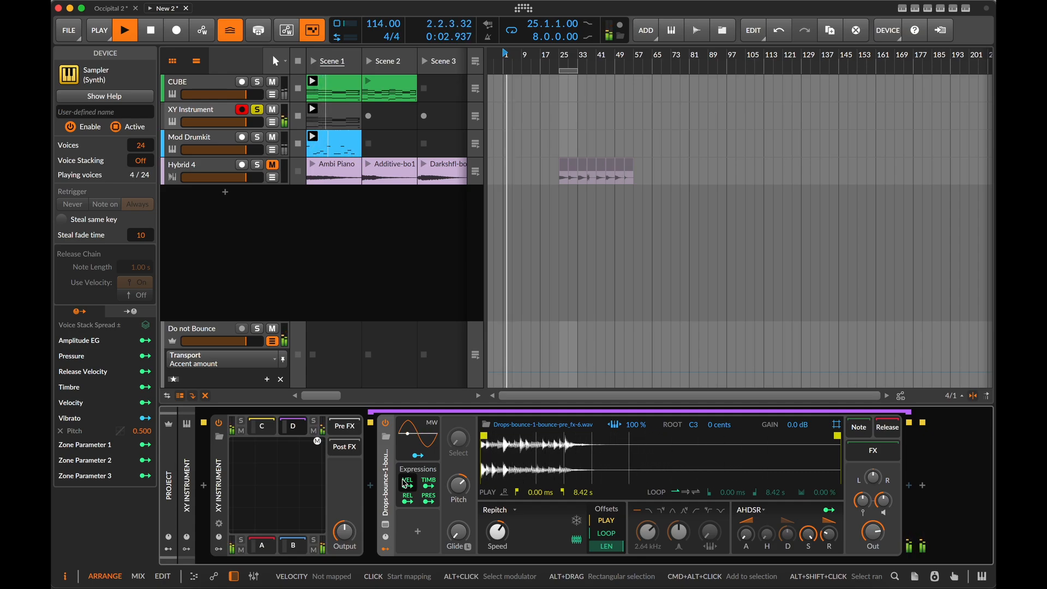
key("space")
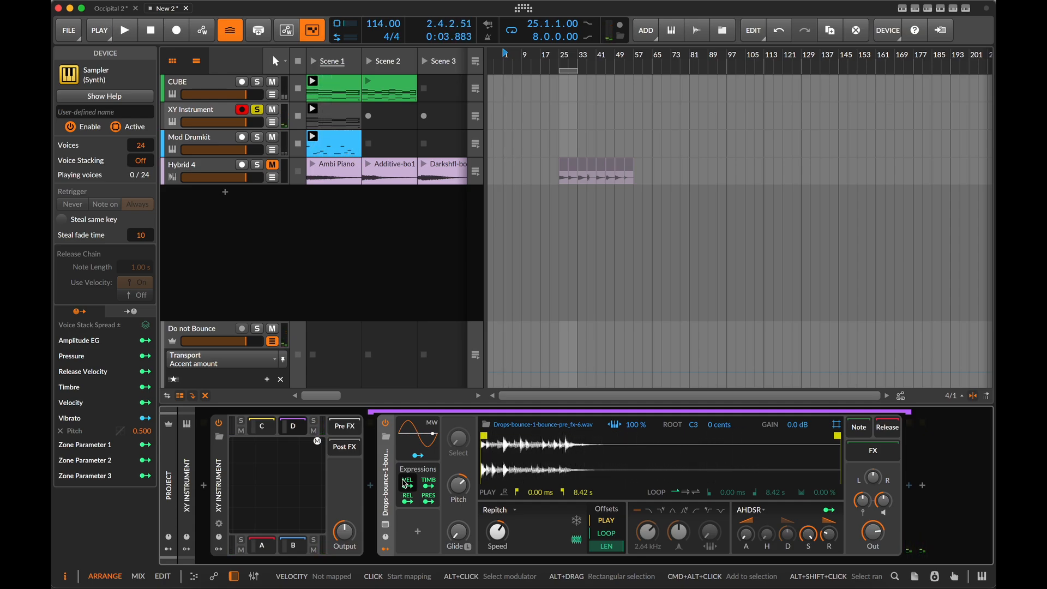
left_click_drag(315, 451, 275, 496)
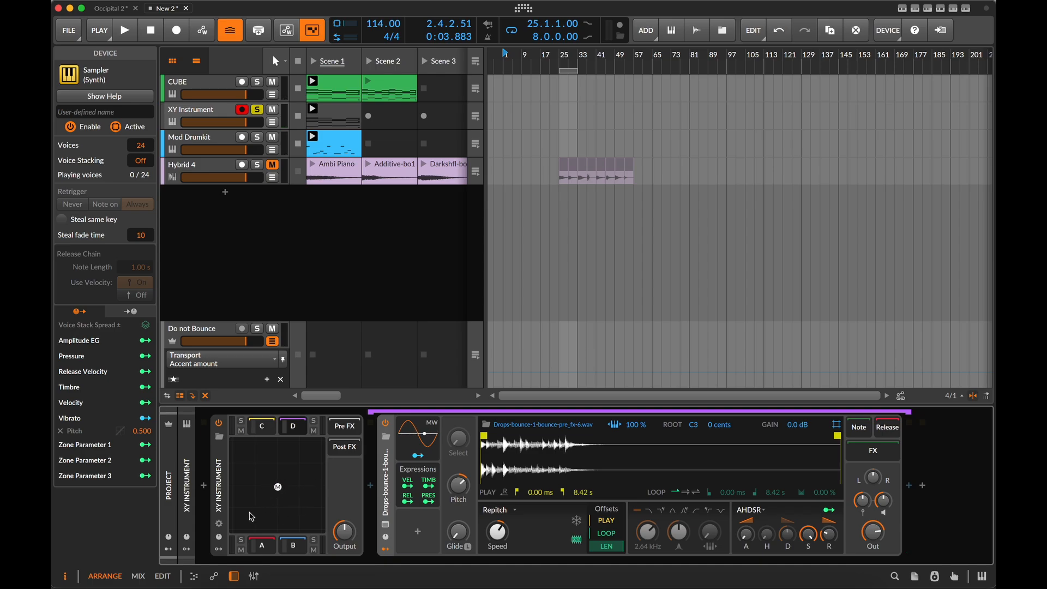
Step: Show the XY Instrument's remote controls and modulator slots, and view the list of available modulators without inserting one
left_click(219, 538)
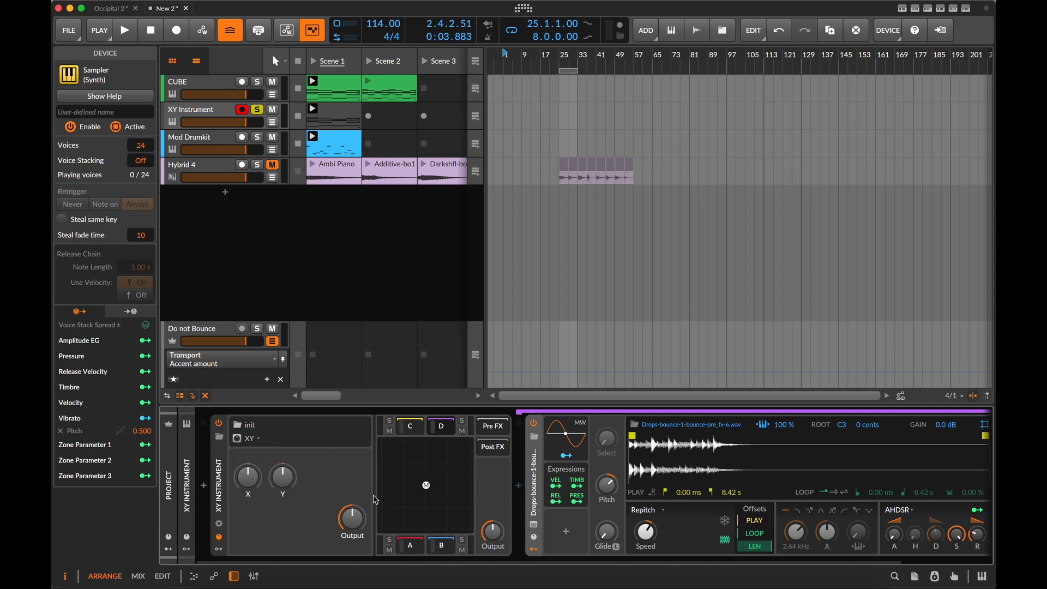
left_click(220, 551)
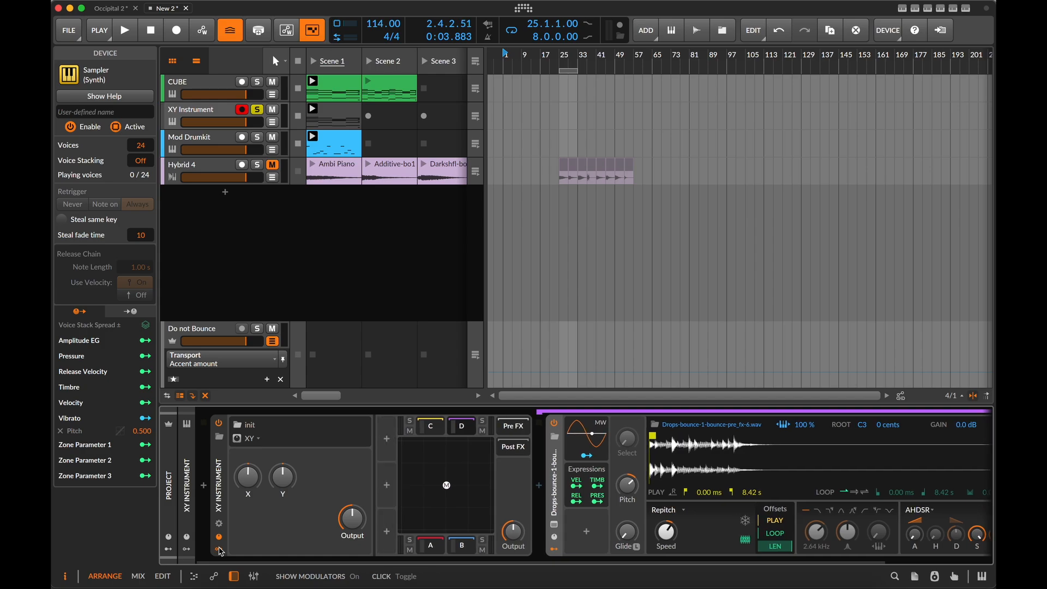
left_click(386, 439)
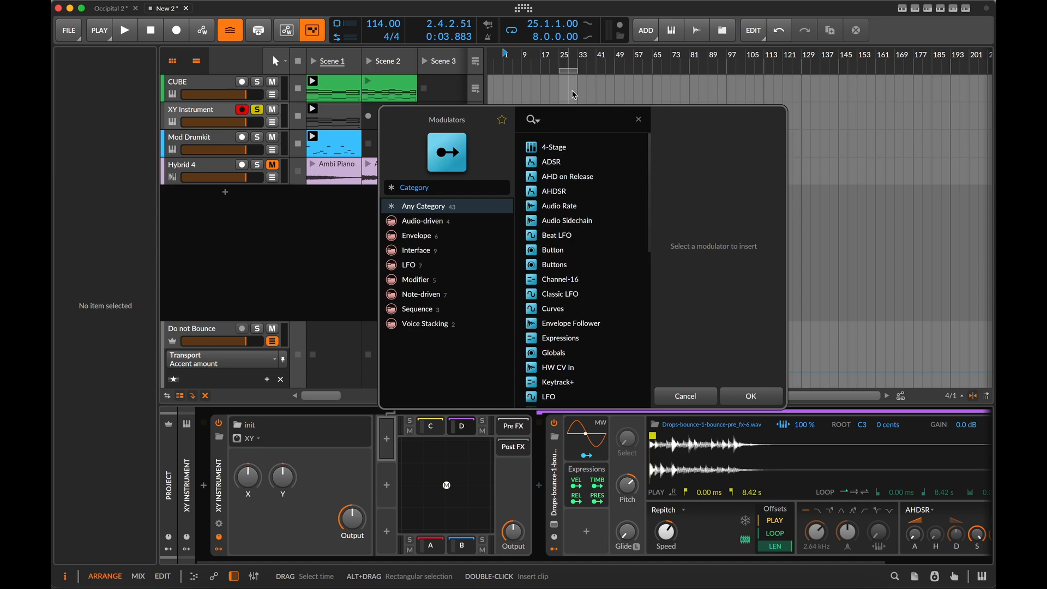
left_click(688, 397)
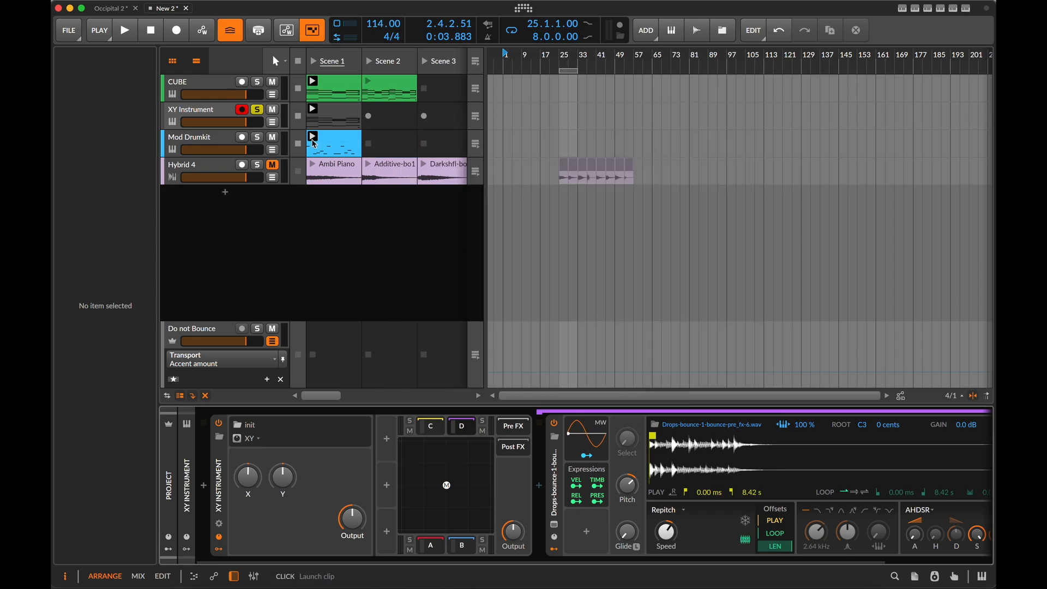
Step: Select the CUBE track and open the CUBE plug-in's window
left_click(207, 89)
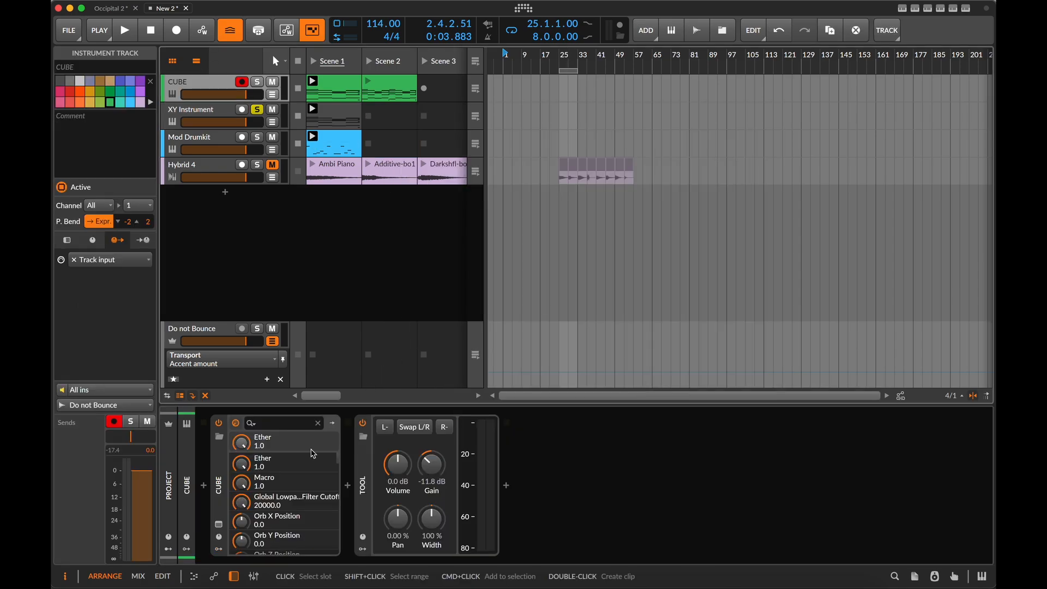
left_click(218, 524)
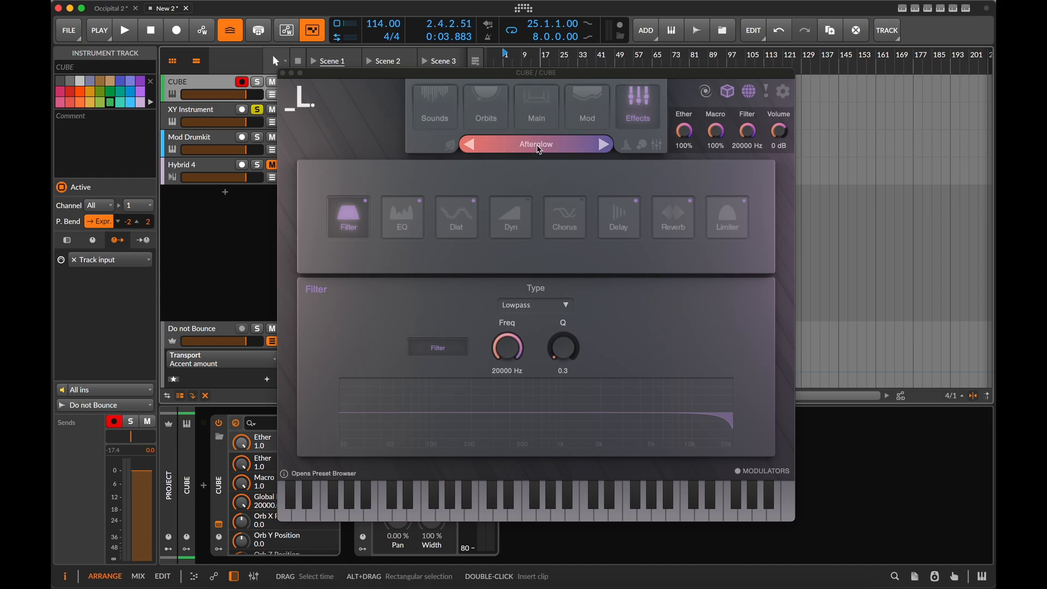
Step: Load the Bohemian Ecstasy preset from CUBE's Factory pack and start playback to audition it
left_click(506, 144)
scroll(499, 381, "down", 10)
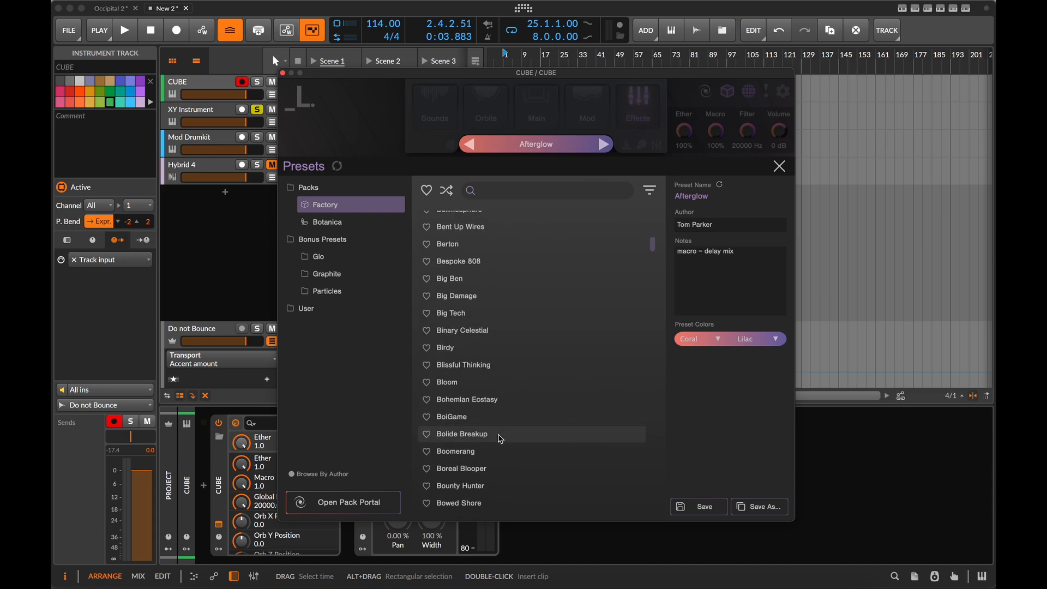
left_click(496, 379)
key("space")
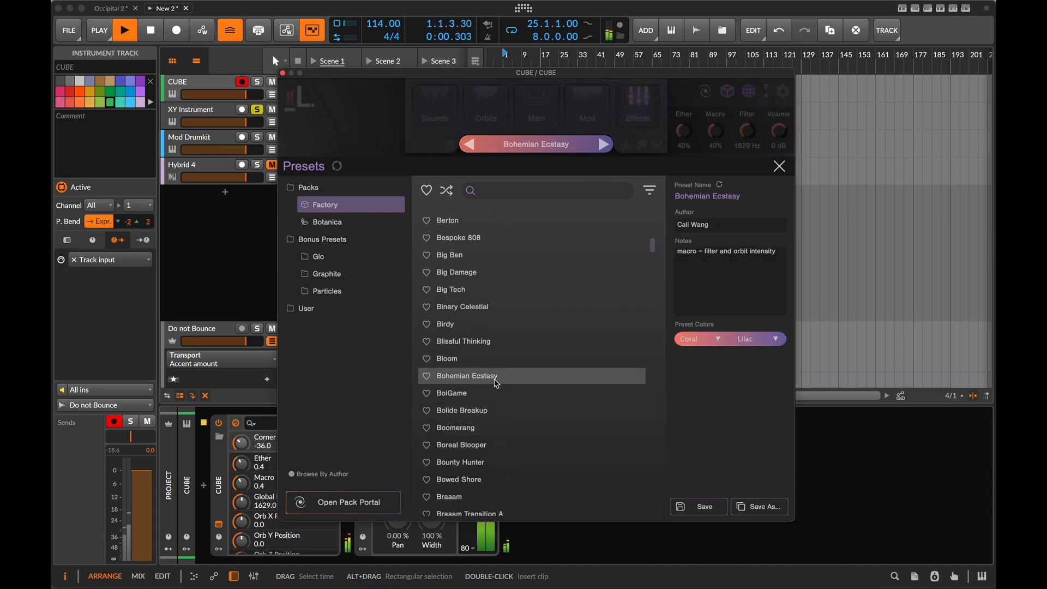
key("space")
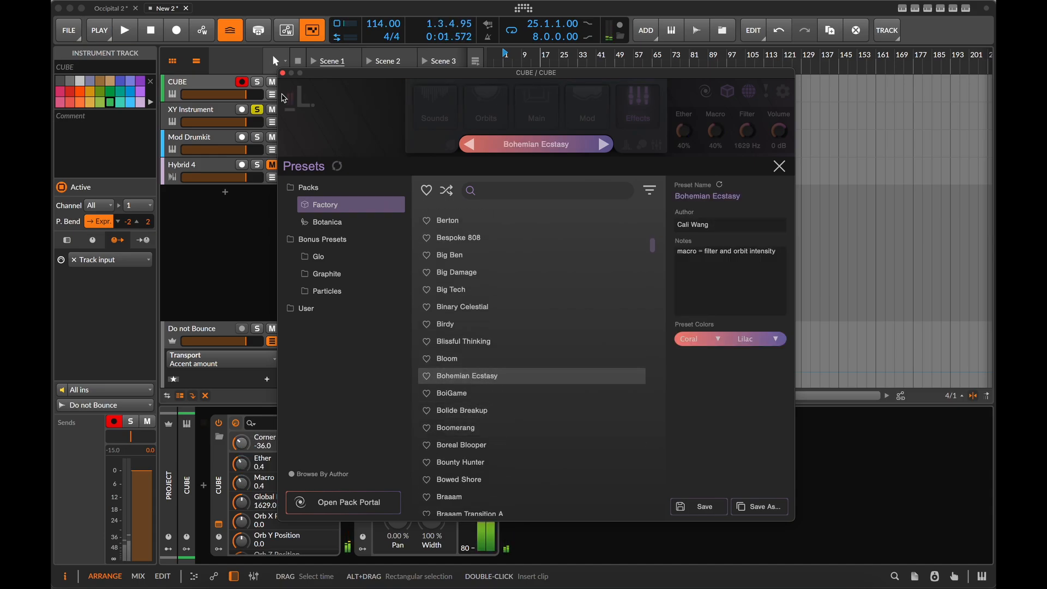
Step: Solo the CUBE track in place of the XY Instrument track and restart playback
left_click(260, 86)
left_click(260, 86)
key("space")
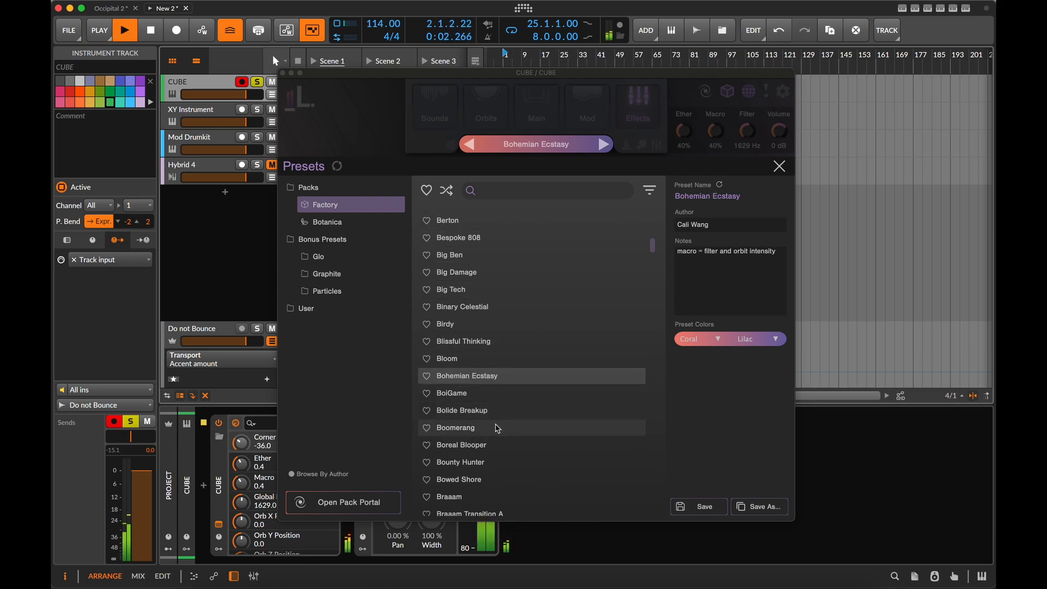
Step: Audition the Boomerang and Breaking Up Is Hard factory presets in CUBE during playback
left_click(530, 431)
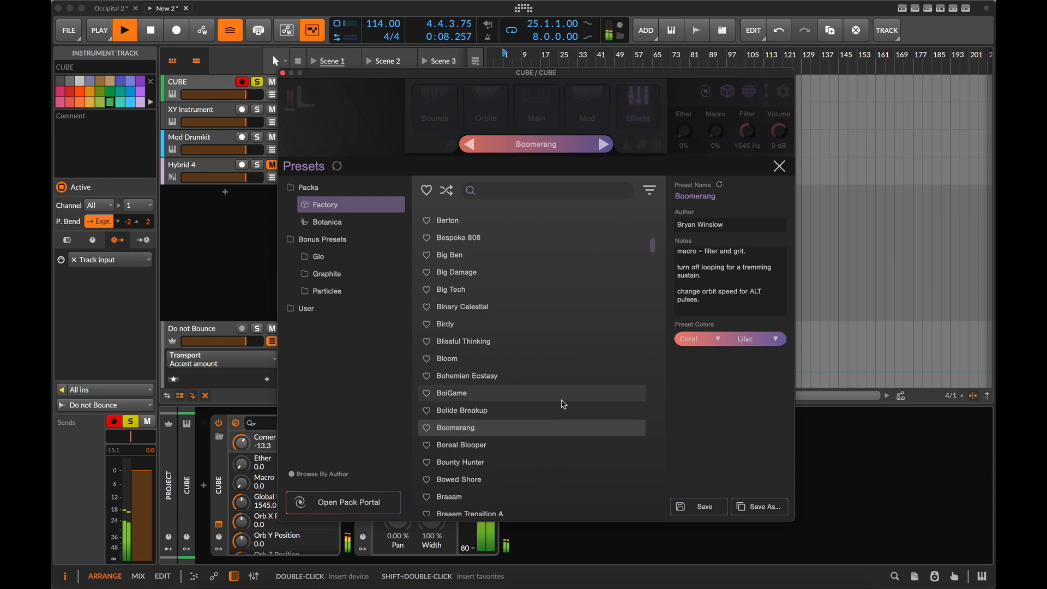
scroll(529, 424, "down", 4)
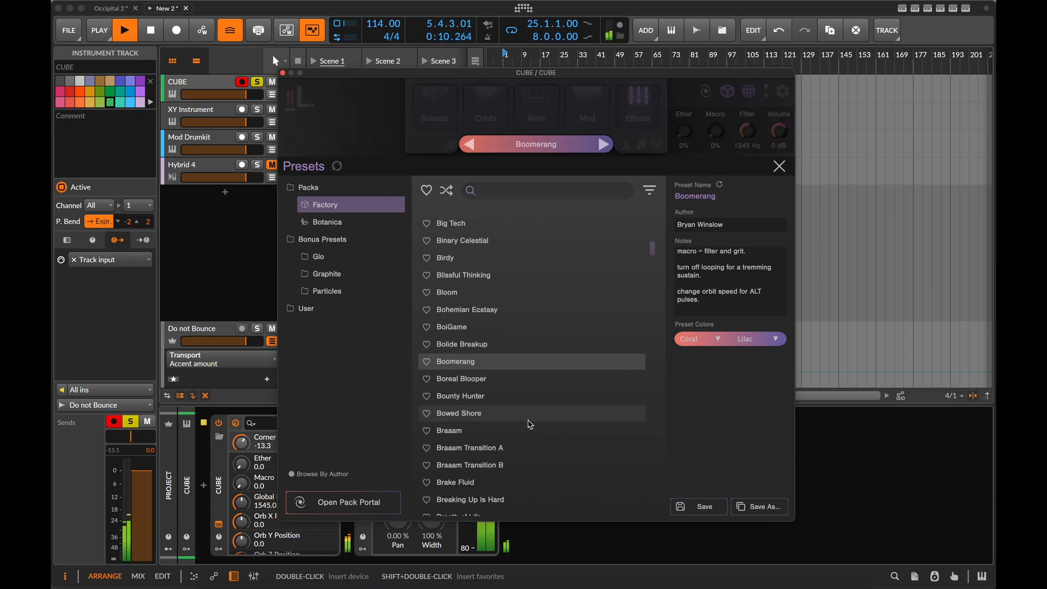
scroll(529, 424, "down", 2)
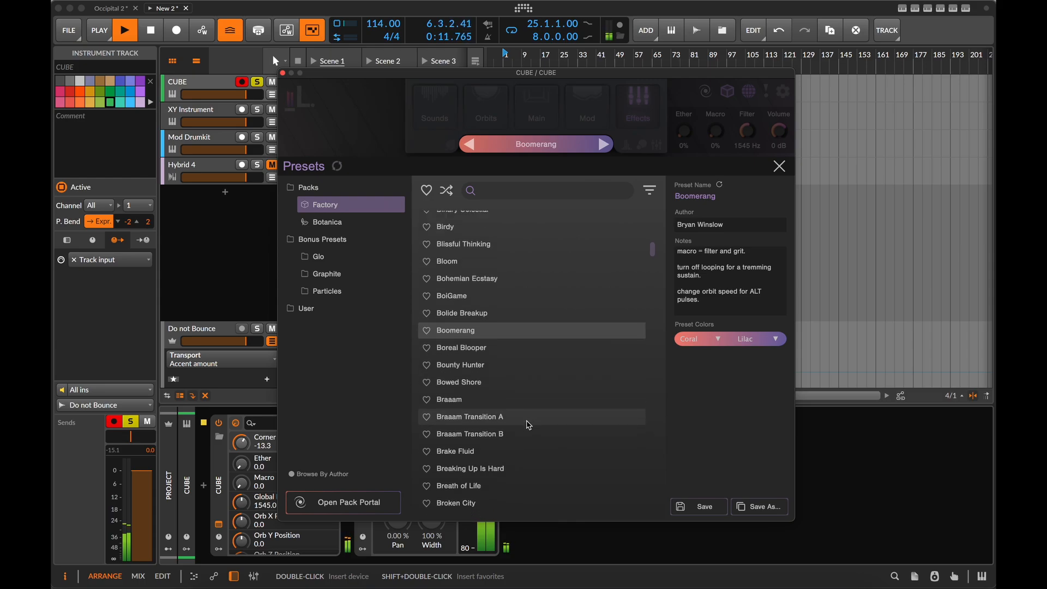
left_click(497, 469)
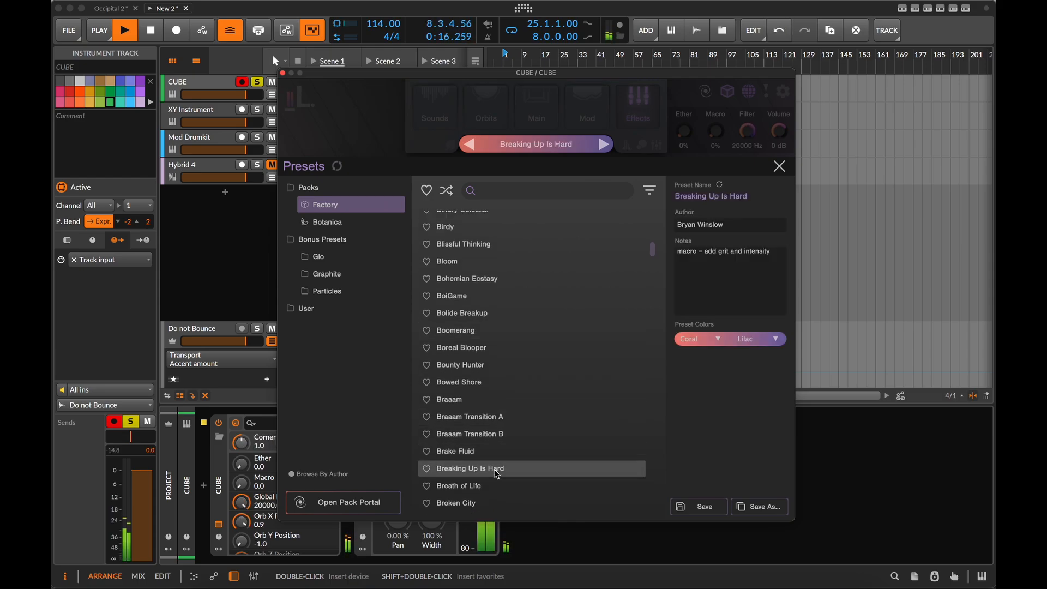
Step: Load the Choir Practice factory preset, leave the preset browser, and audition the sound while trying out the Ether amount
scroll(496, 474, "down", 7)
left_click(478, 428)
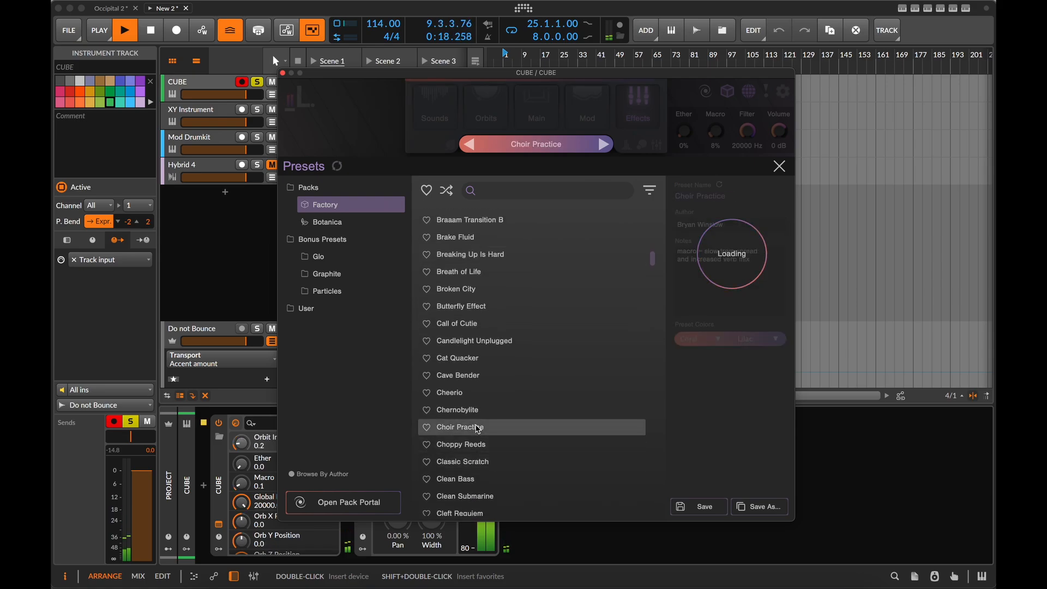
scroll(478, 427, "down", 1)
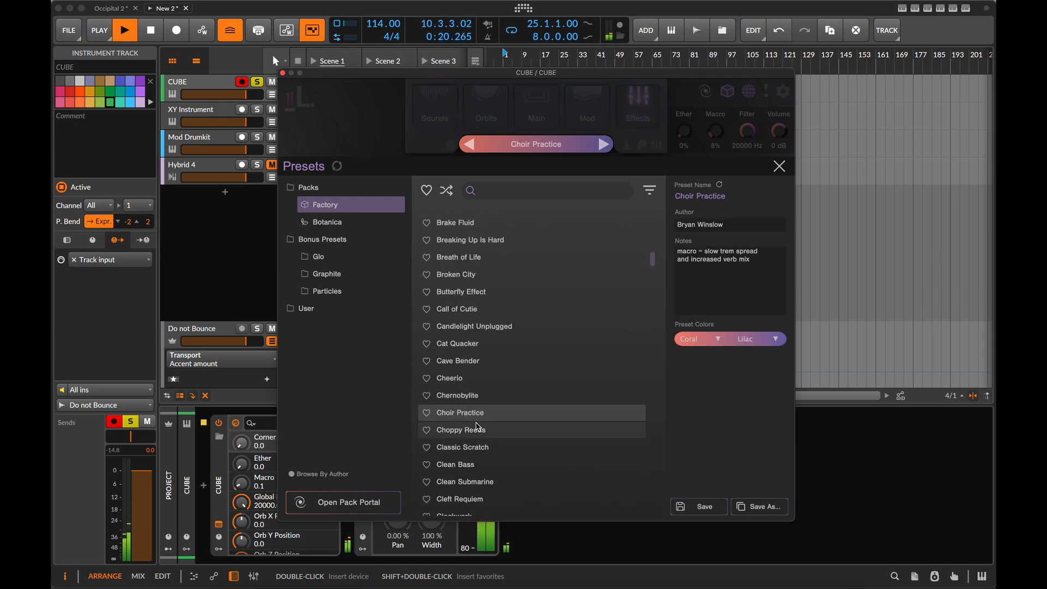
left_click(779, 165)
left_click_drag(684, 131, 778, 30)
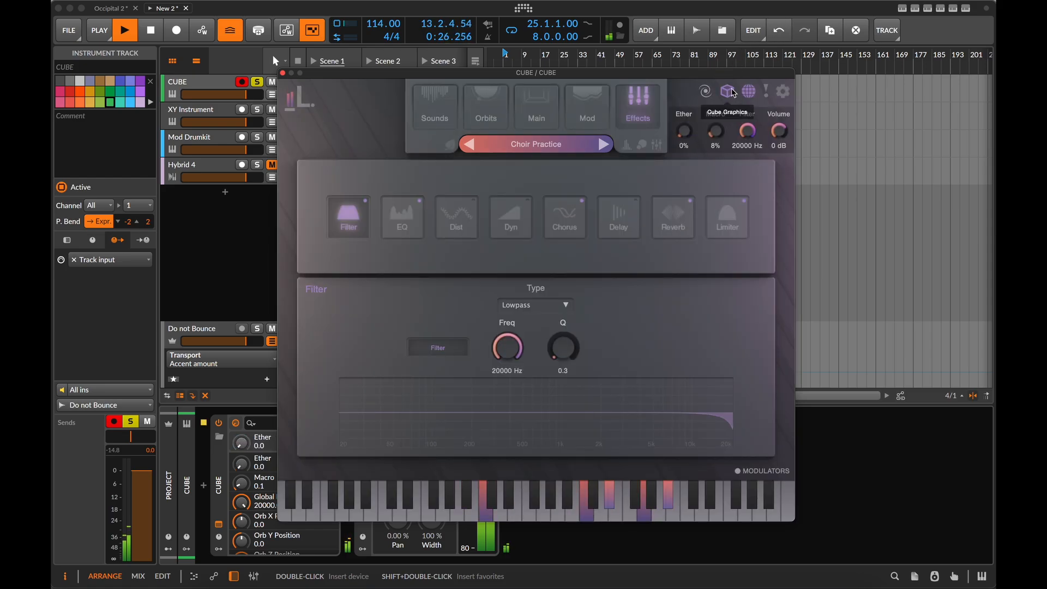
key("space")
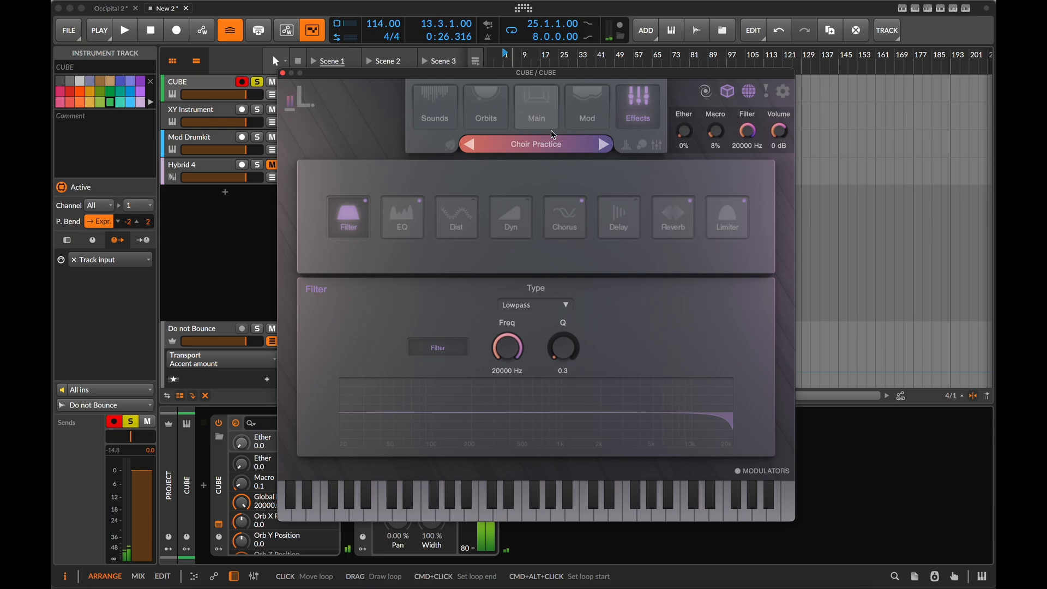
Step: Show CUBE's Orbits page and try the Dueling Butterflies, Escarpment and Hourglass Polygon orbit paths, keeping Hourglass Polygon
left_click(487, 109)
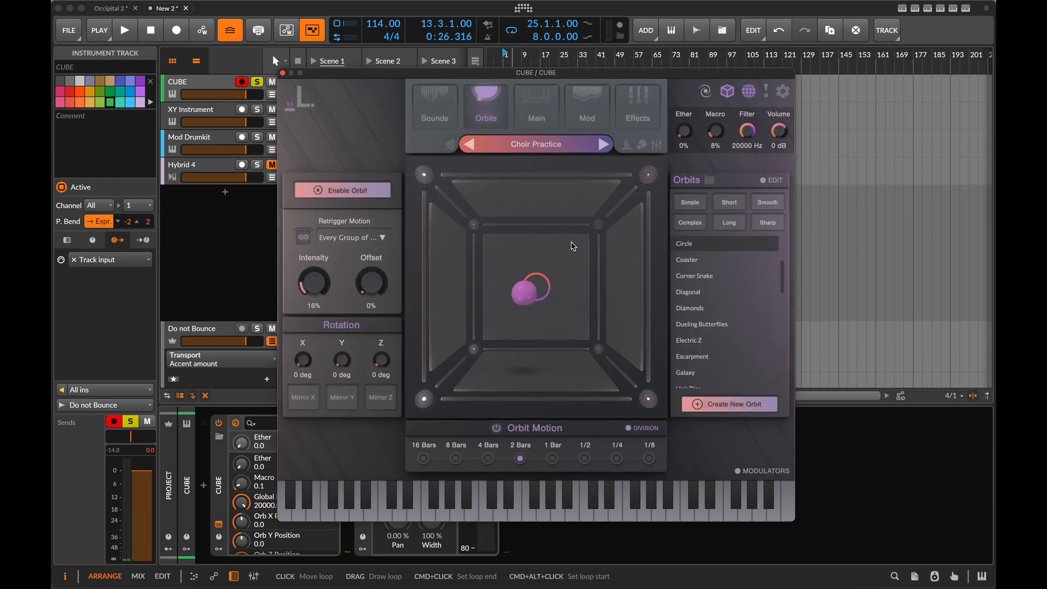
left_click(701, 325)
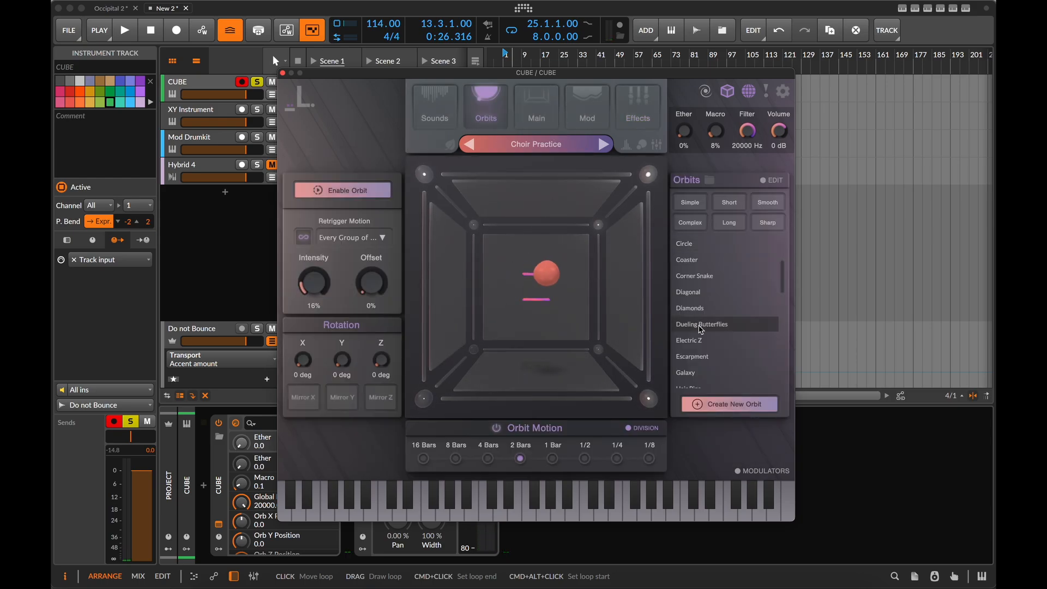
left_click(704, 360)
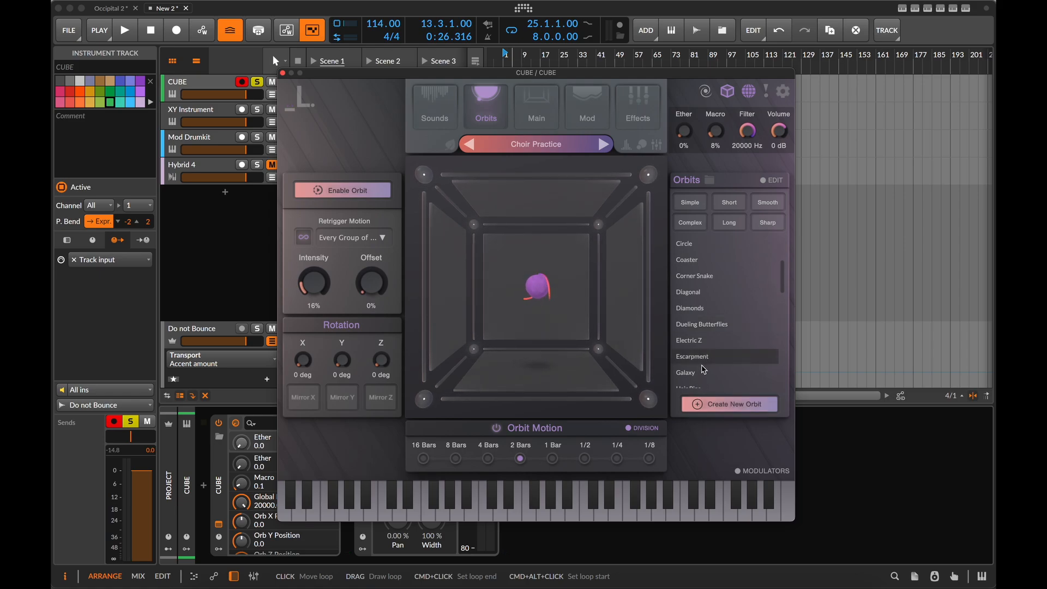
scroll(700, 371, "down", 2)
left_click(690, 373)
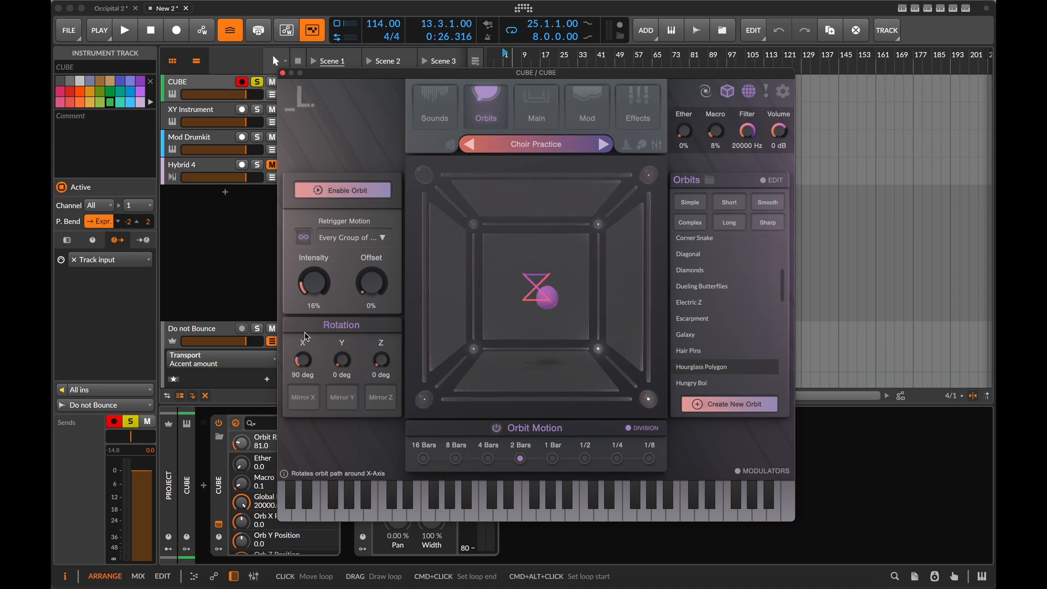
Step: Rotate the orbit path to 90 degrees in X, 180 degrees in Y and 104 degrees in Z, with playback running
left_click_drag(304, 358, 343, 327)
key("space")
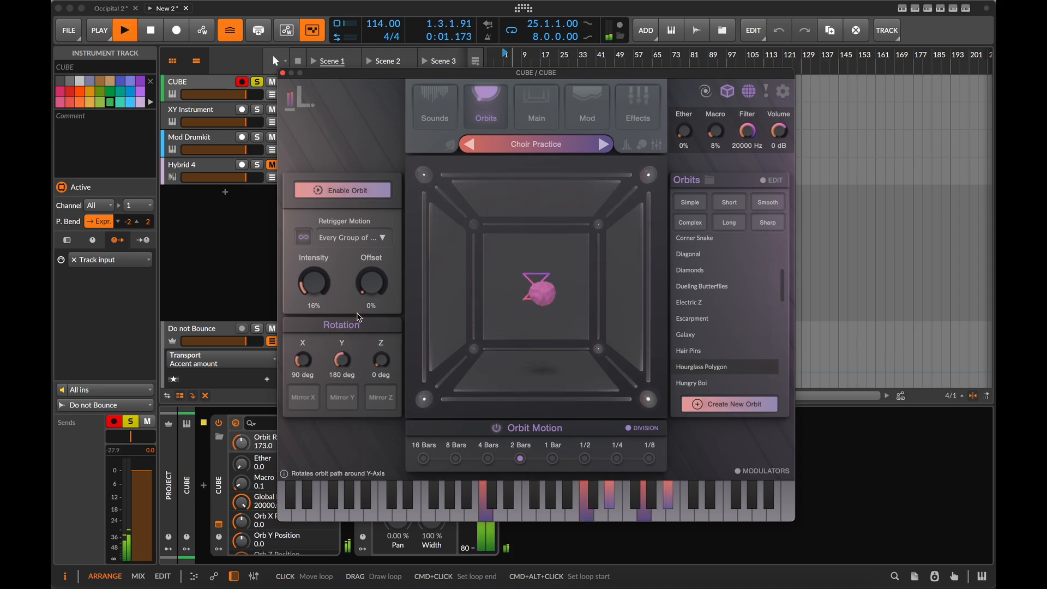
left_click_drag(381, 360, 381, 319)
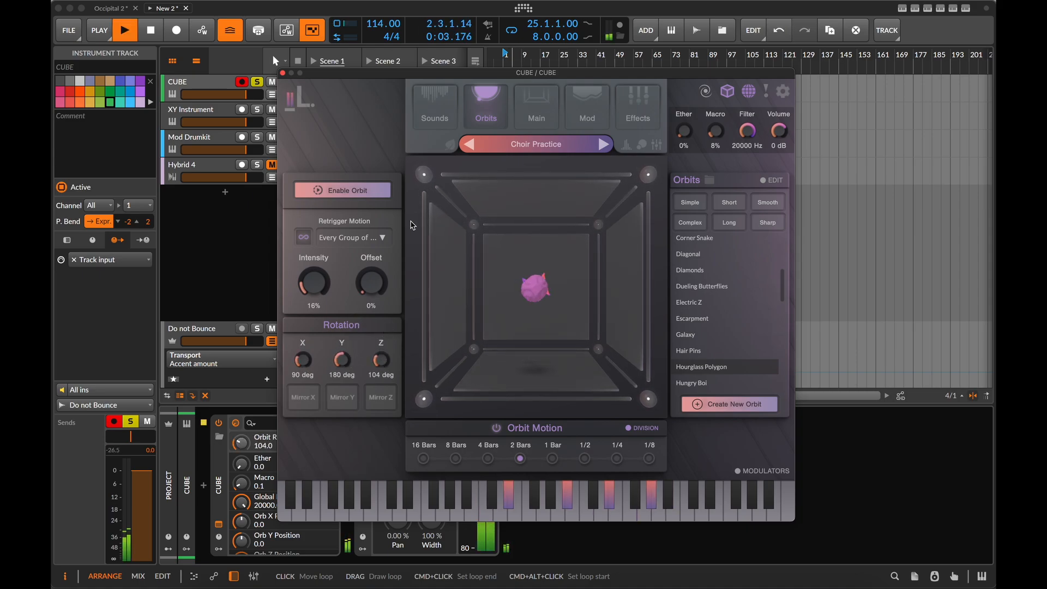
Step: Set the orbit's Intensity and Offset to 100% while listening, and stop playback
left_click_drag(314, 281, 350, 202)
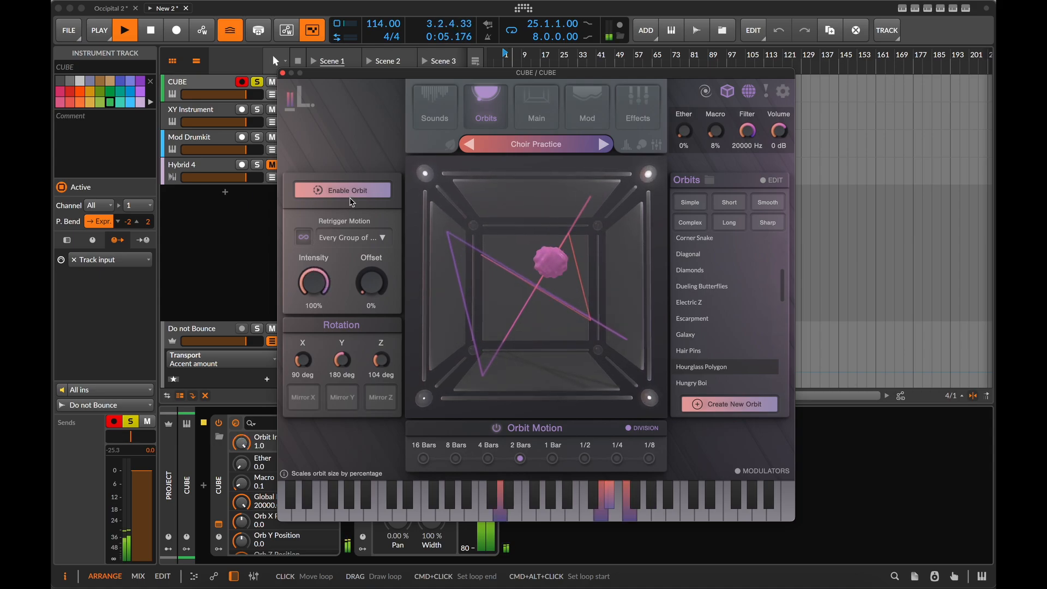
left_click_drag(365, 275, 368, 227)
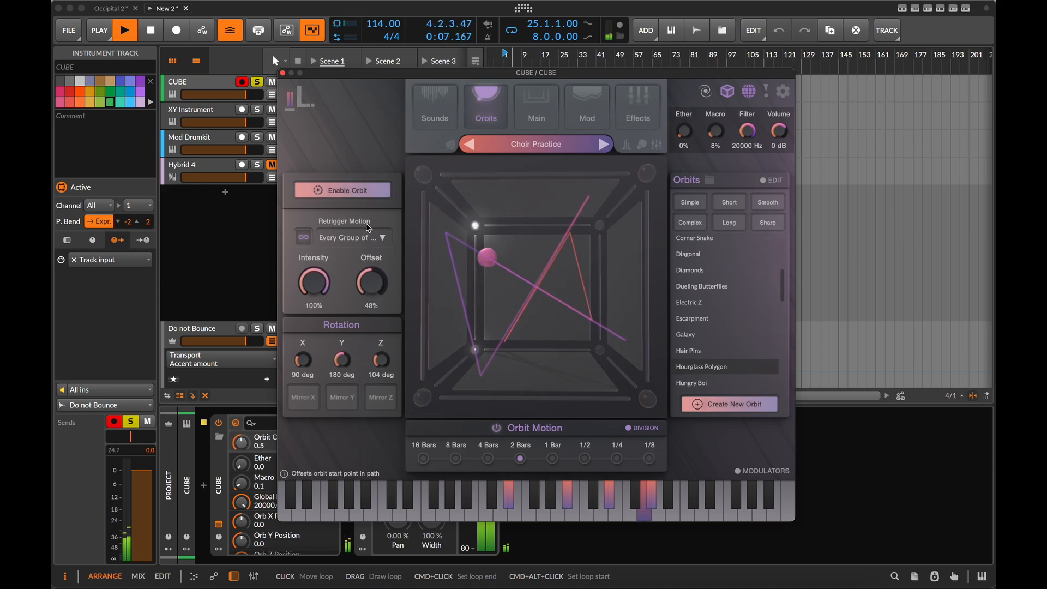
left_click_drag(388, 193, 389, 182)
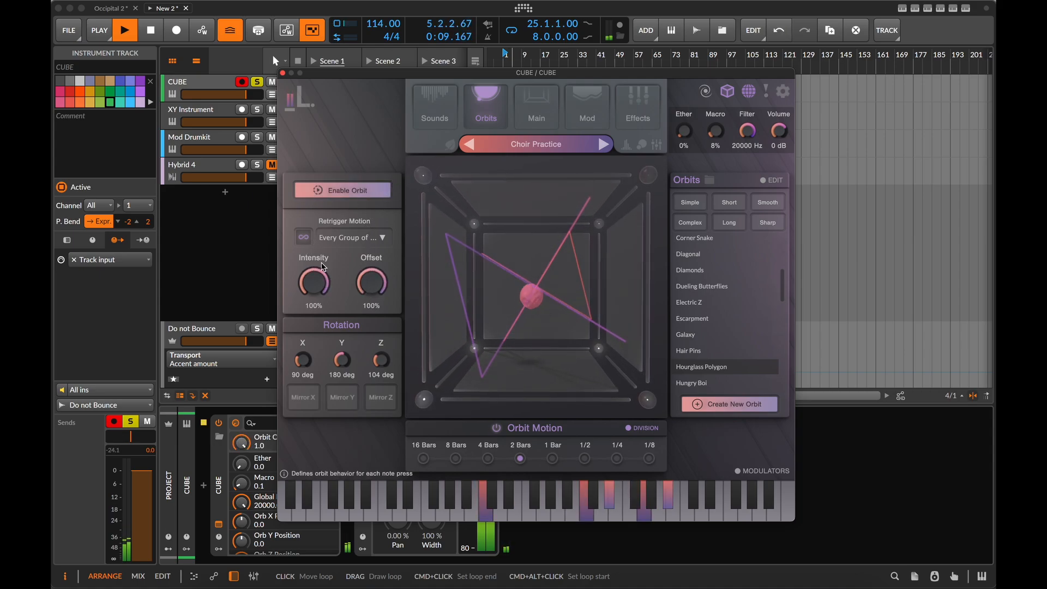
key("space")
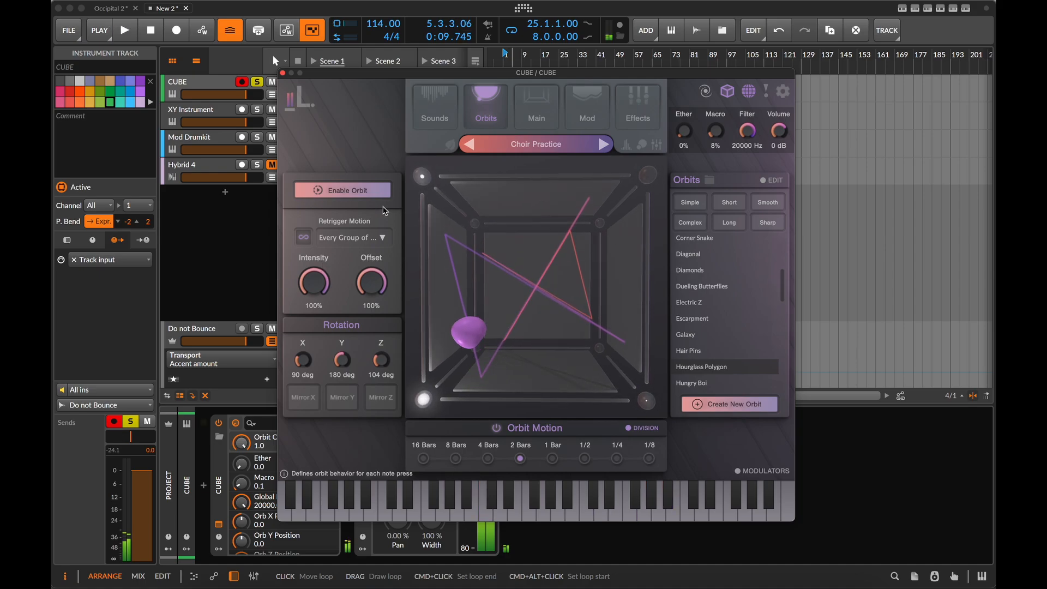
Step: View the Retrigger Motion options without changing them, and switch the orbit path to Galaxy before closing the CUBE window
left_click(380, 239)
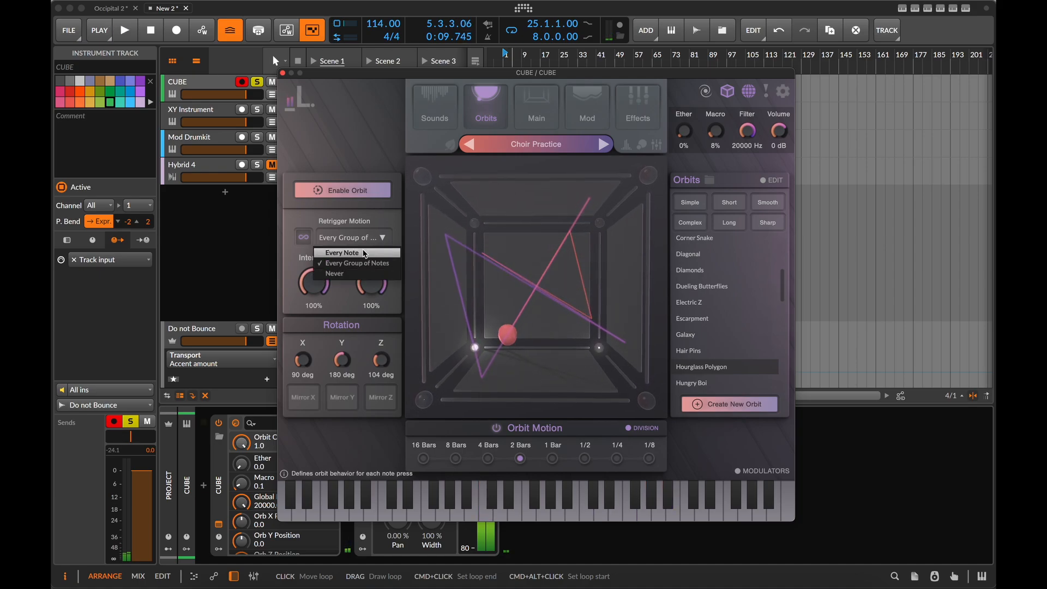
left_click(370, 142)
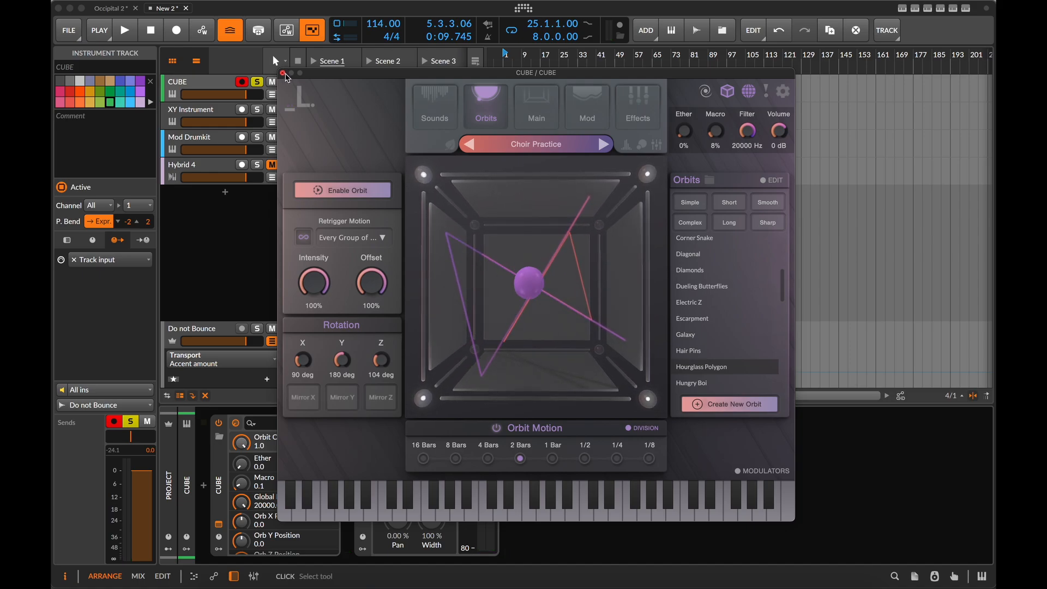
left_click(701, 335)
scroll(701, 337, "down", 1)
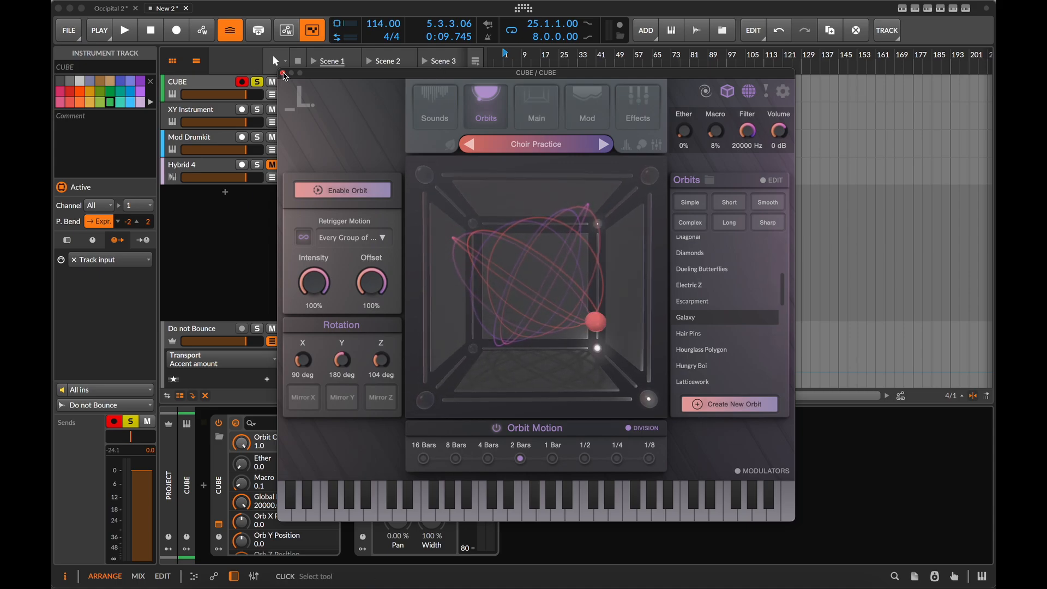
left_click(283, 73)
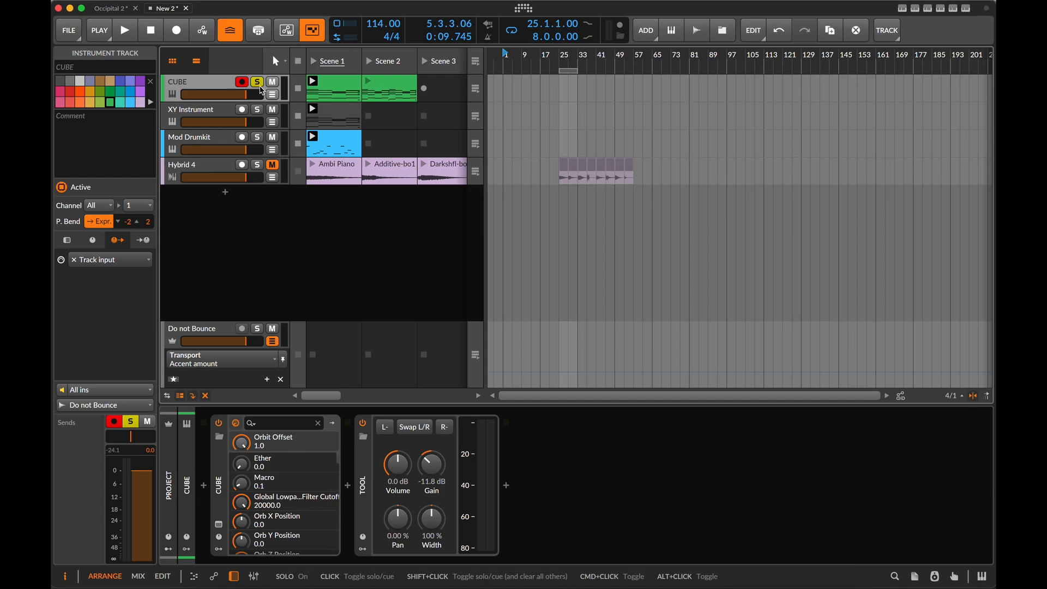
Step: Solo the XY Instrument track in place of CUBE and briefly audition it
left_click(258, 111)
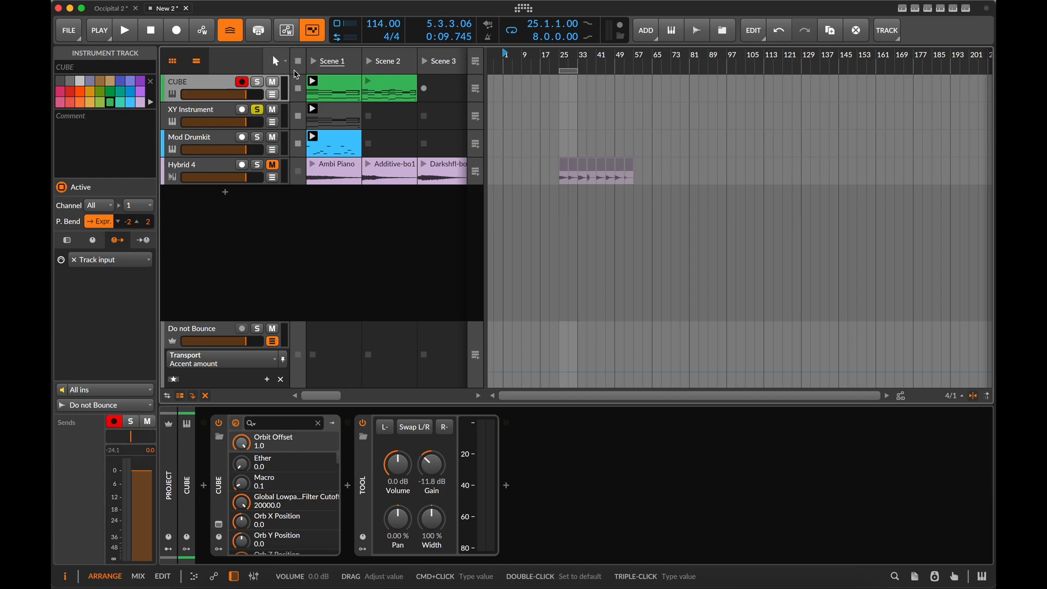
key("space")
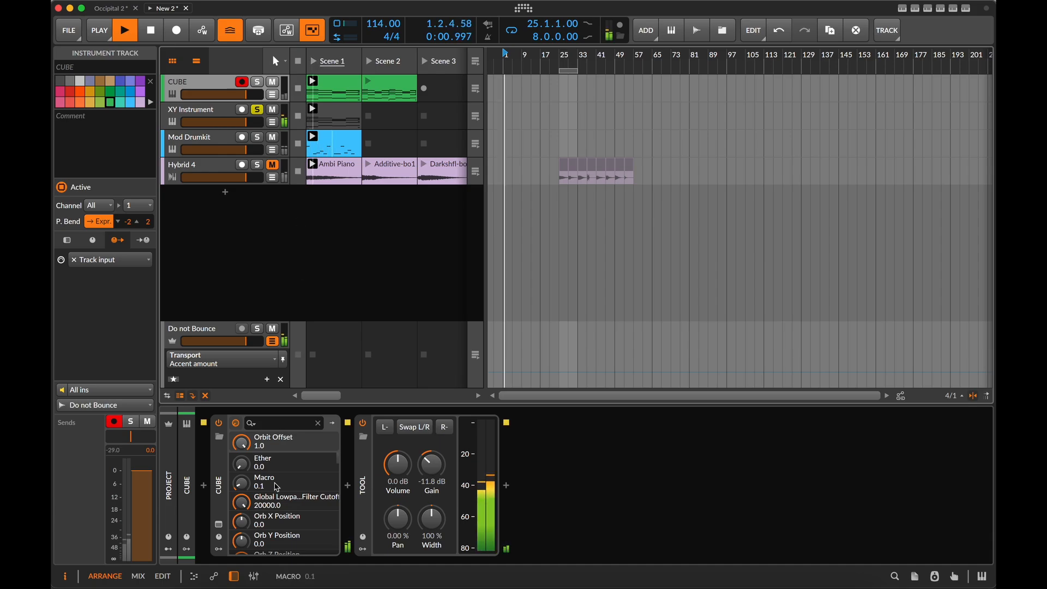
key("space")
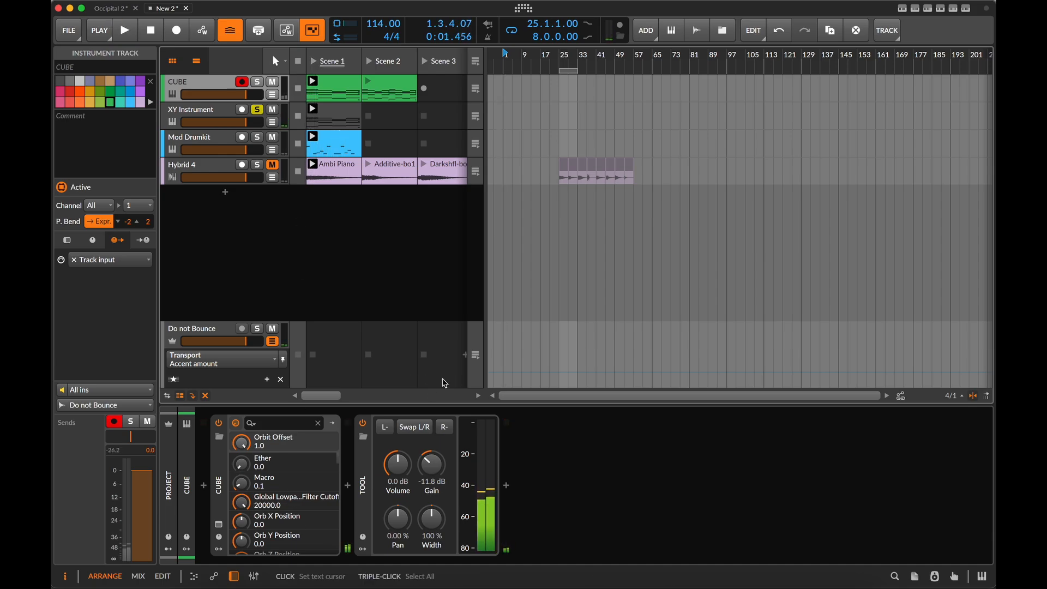
Step: Select the XY Instrument track, try moving the XY pad's mix point around, and reset it to the centre
left_click(212, 116)
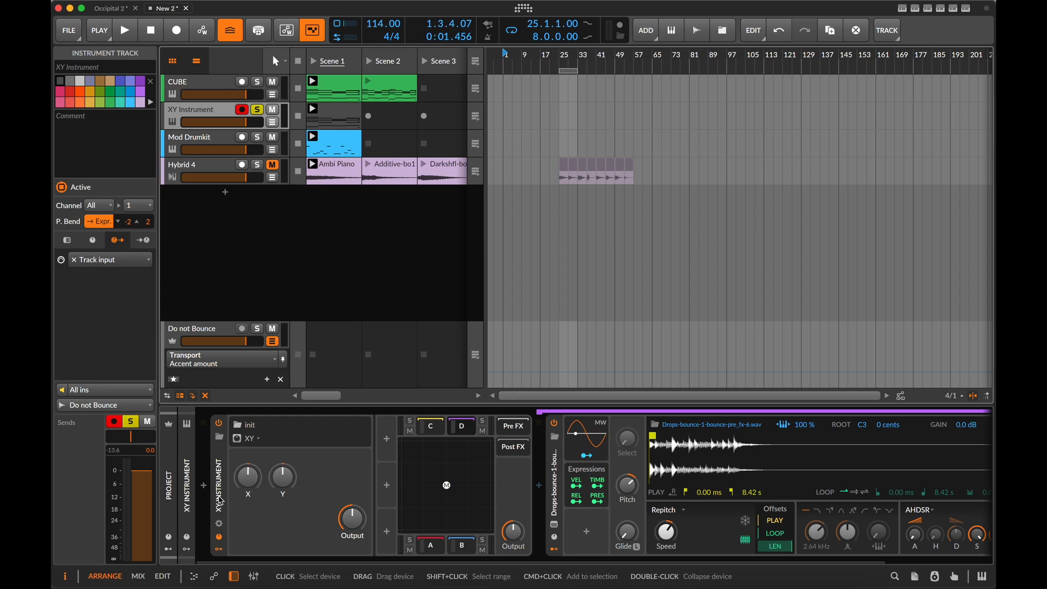
left_click_drag(446, 489, 481, 443)
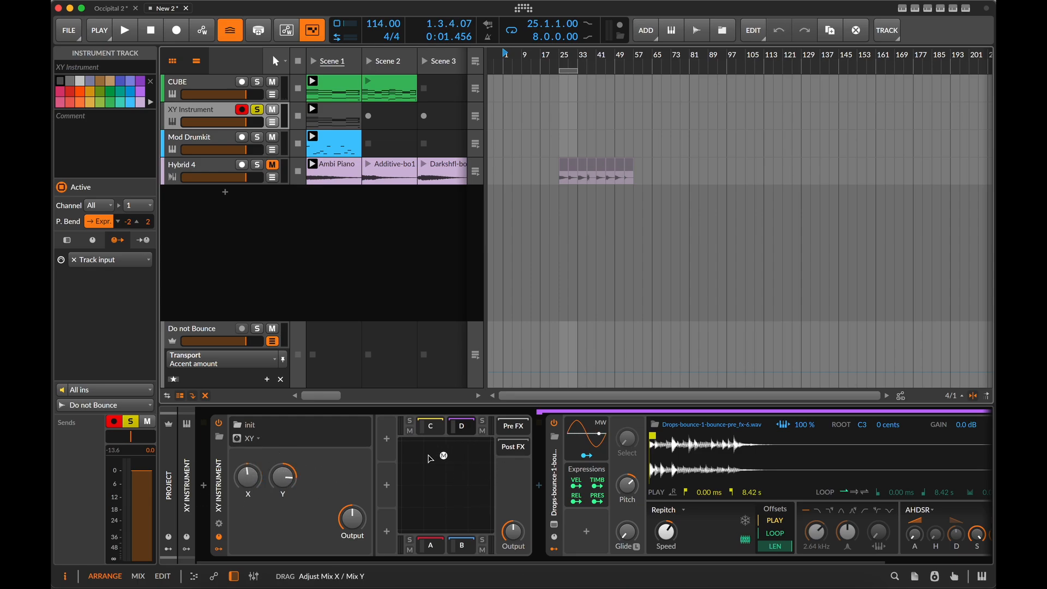
double_click(439, 500)
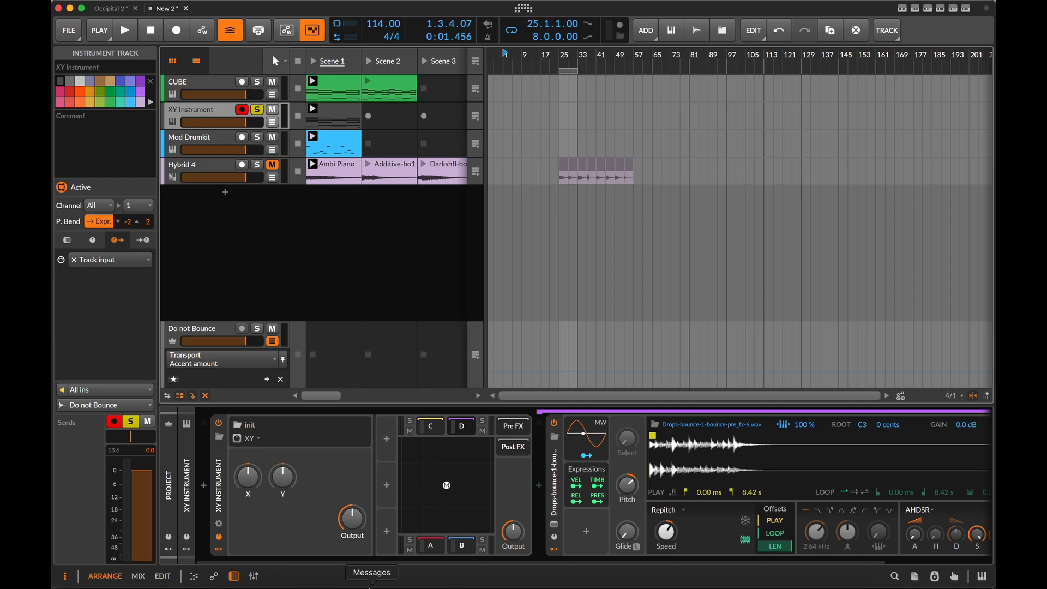
Step: Insert an LFO modulator into the XY Instrument's first modulator slot
left_click(223, 552)
left_click(223, 552)
left_click(388, 438)
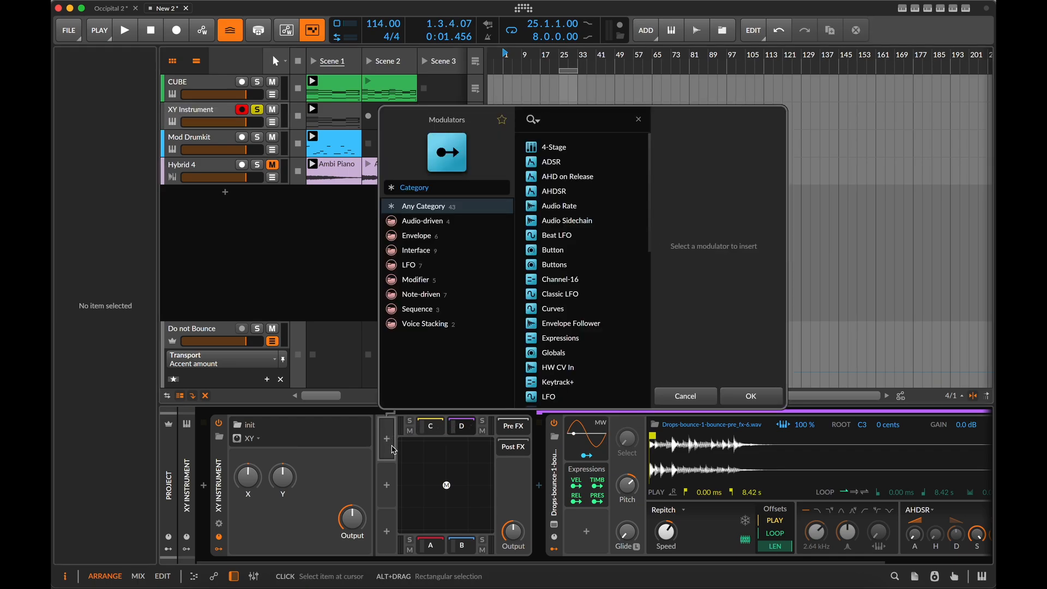
type("lfo")
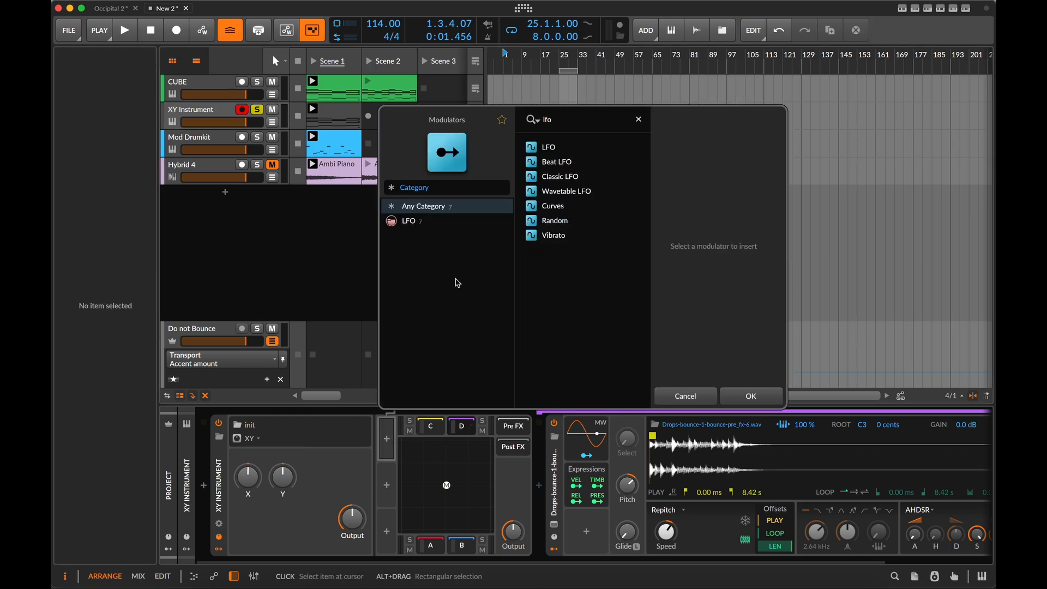
left_click(567, 146)
left_click(758, 399)
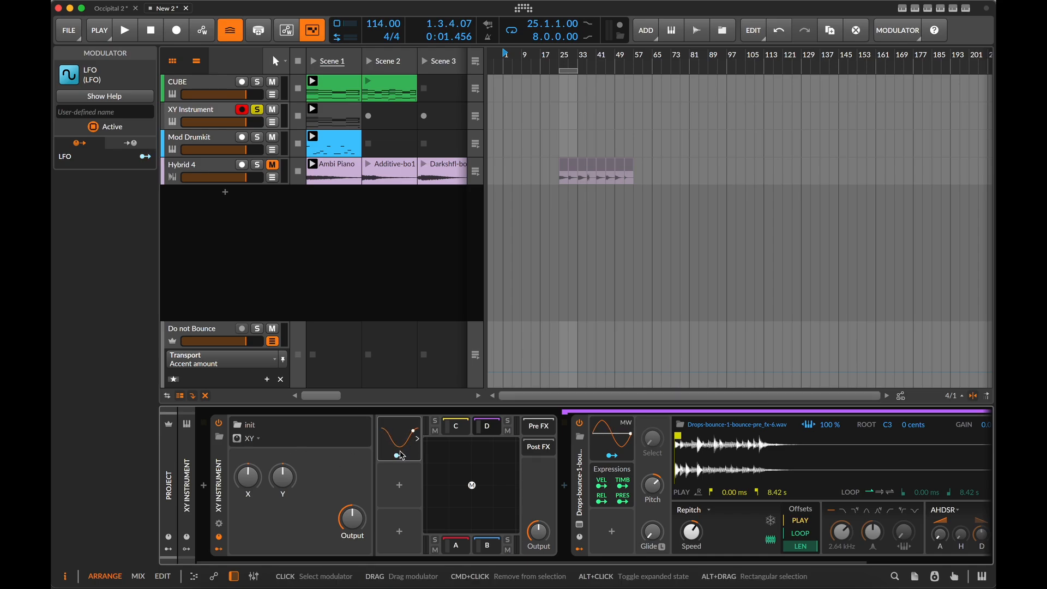
Step: Map the LFO to the XY Instrument's X position with a modulation amount of about 0.516
left_click(400, 455)
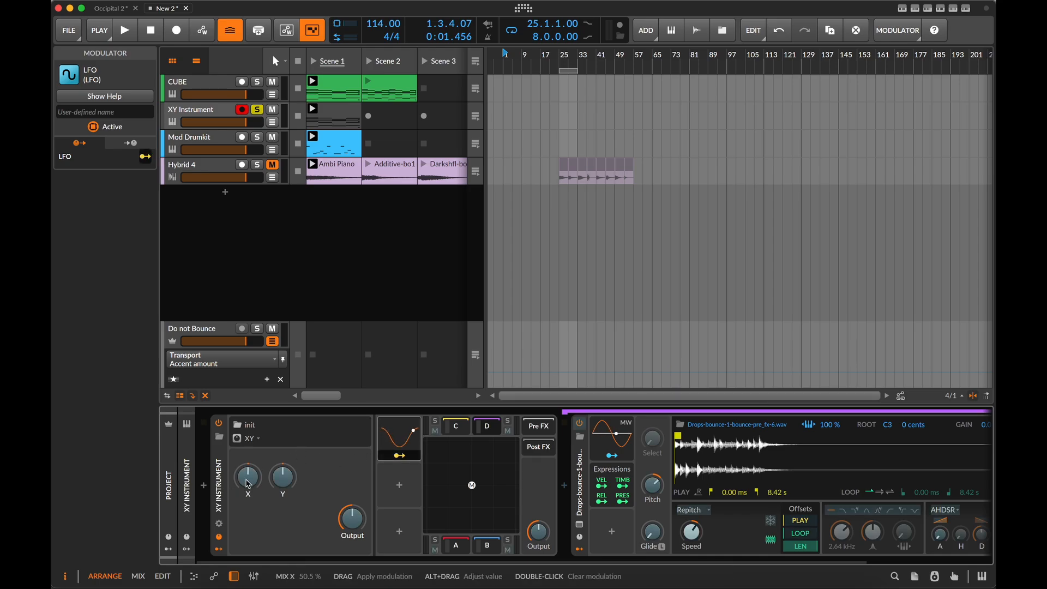
left_click_drag(248, 483, 248, 469)
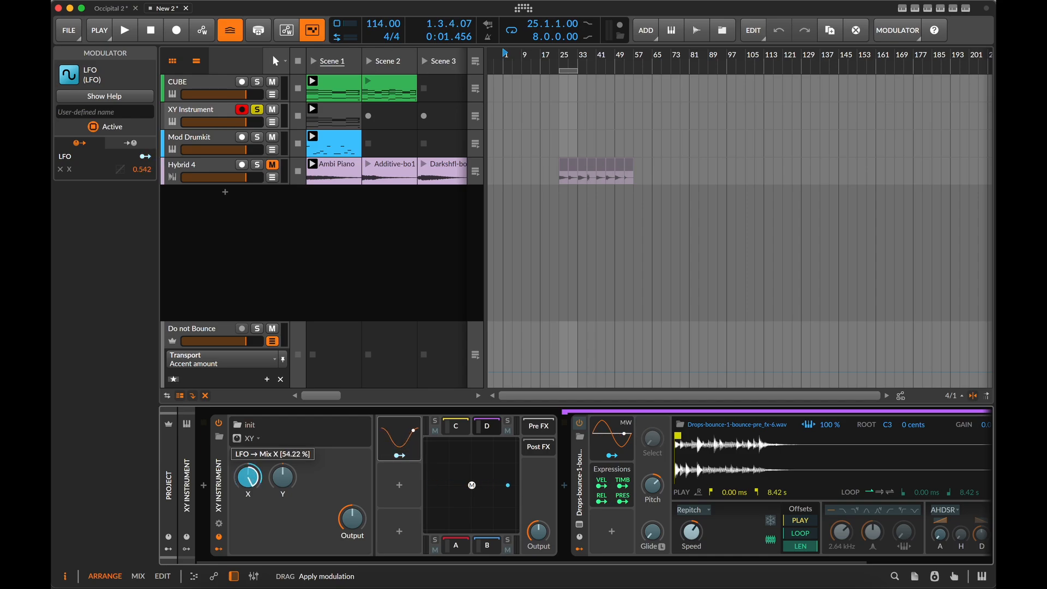
left_click_drag(248, 477, 250, 480)
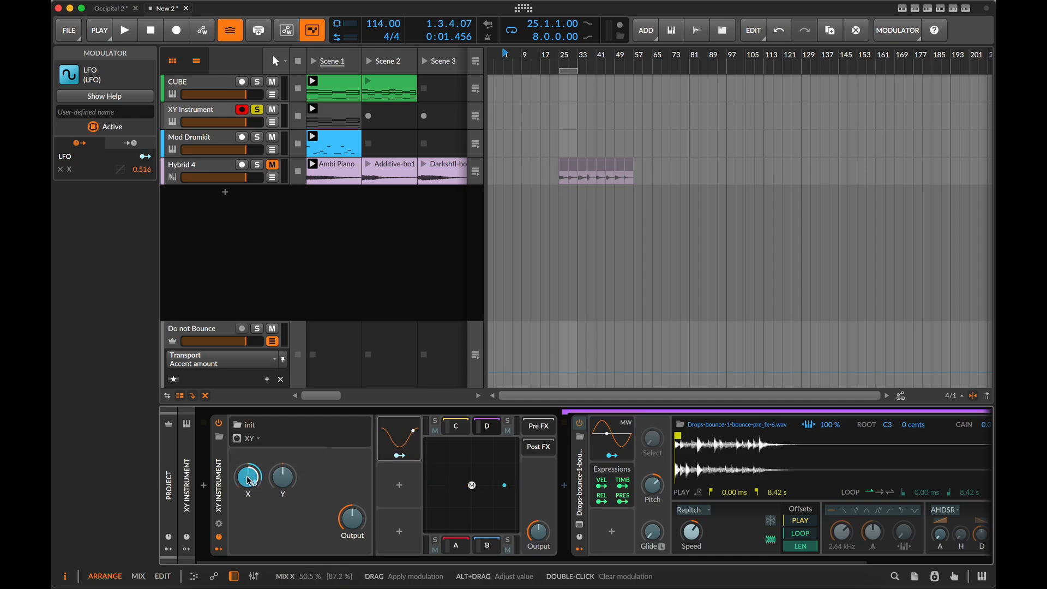
Step: Expand the LFO, set its rate unit to Bar, and briefly audition the moving X position
left_click(398, 438)
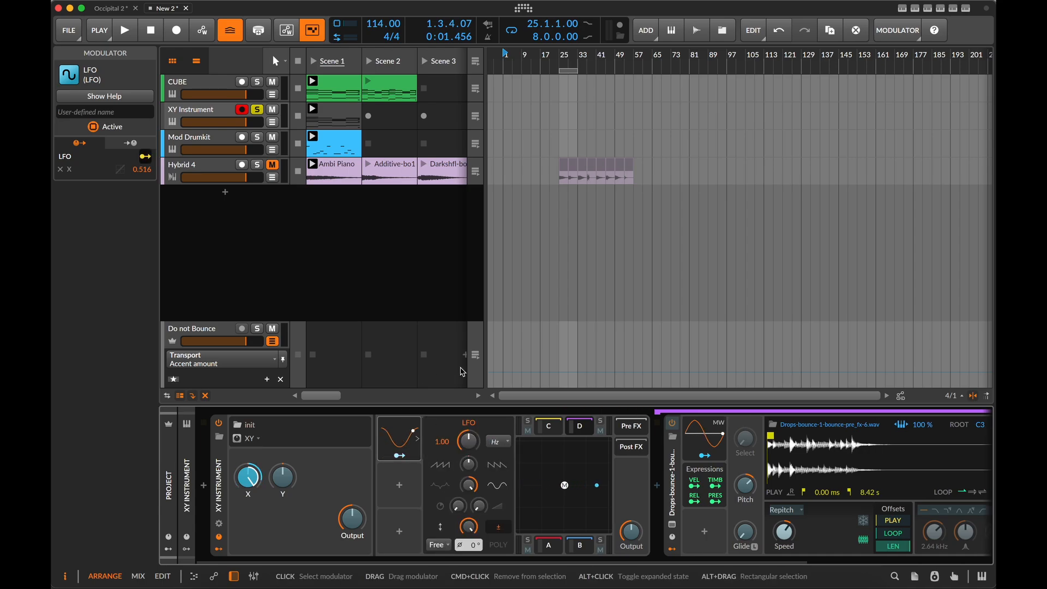
left_click(502, 447)
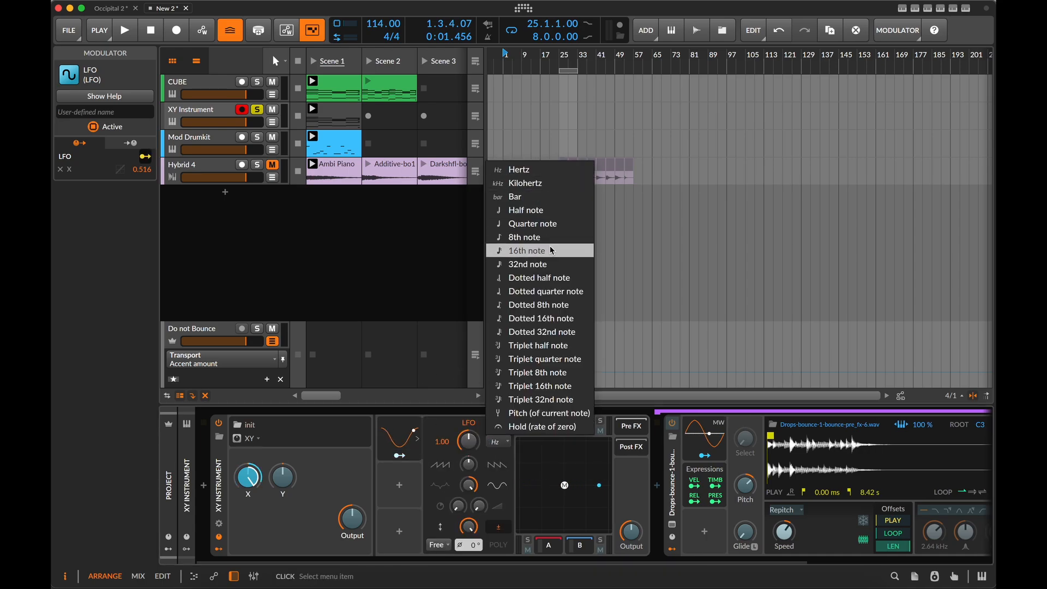
left_click(544, 197)
left_click(534, 341)
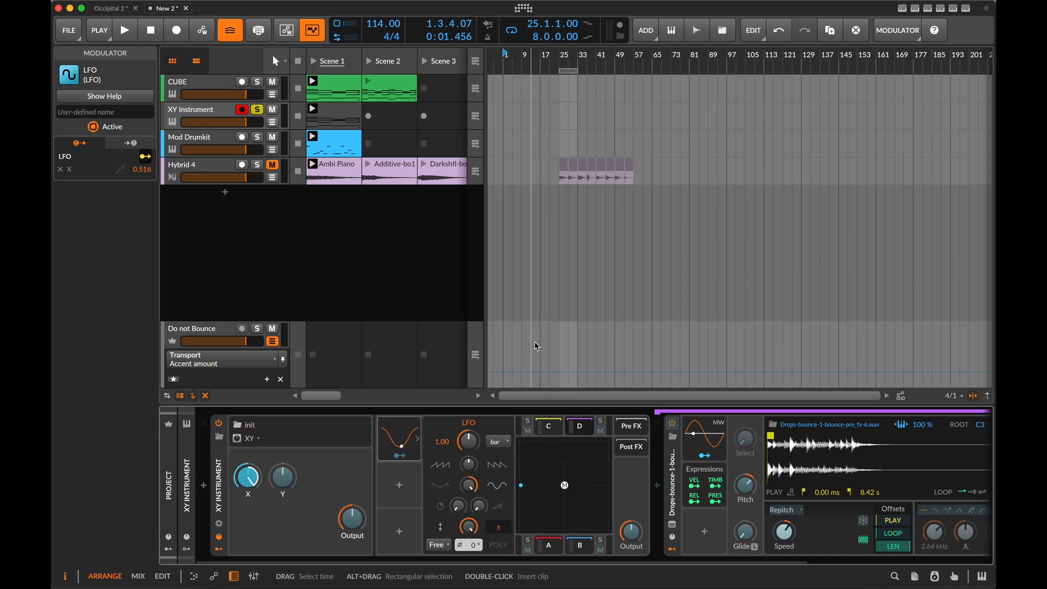
key("space")
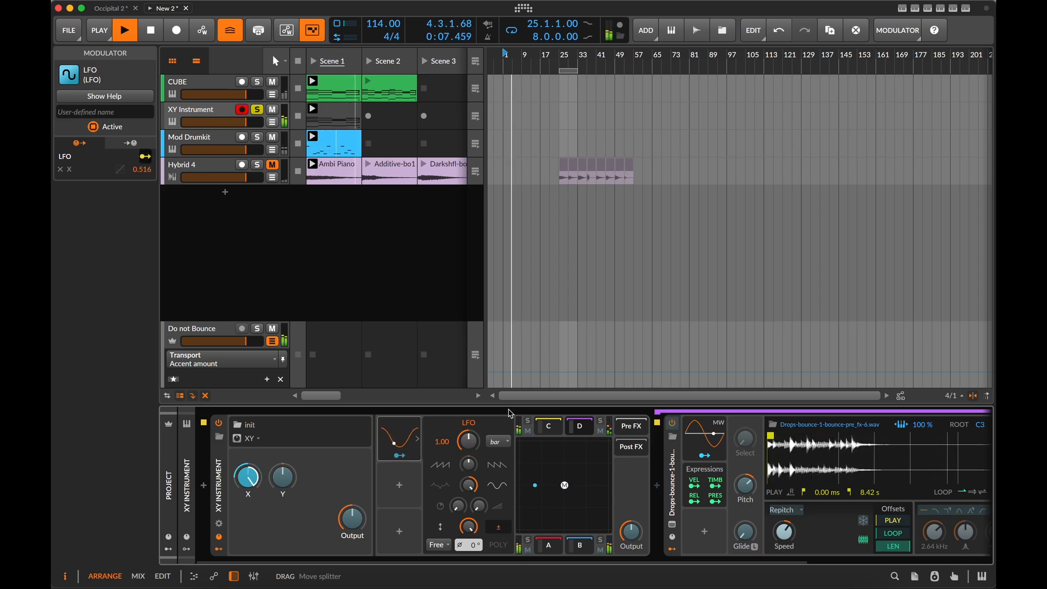
key("space")
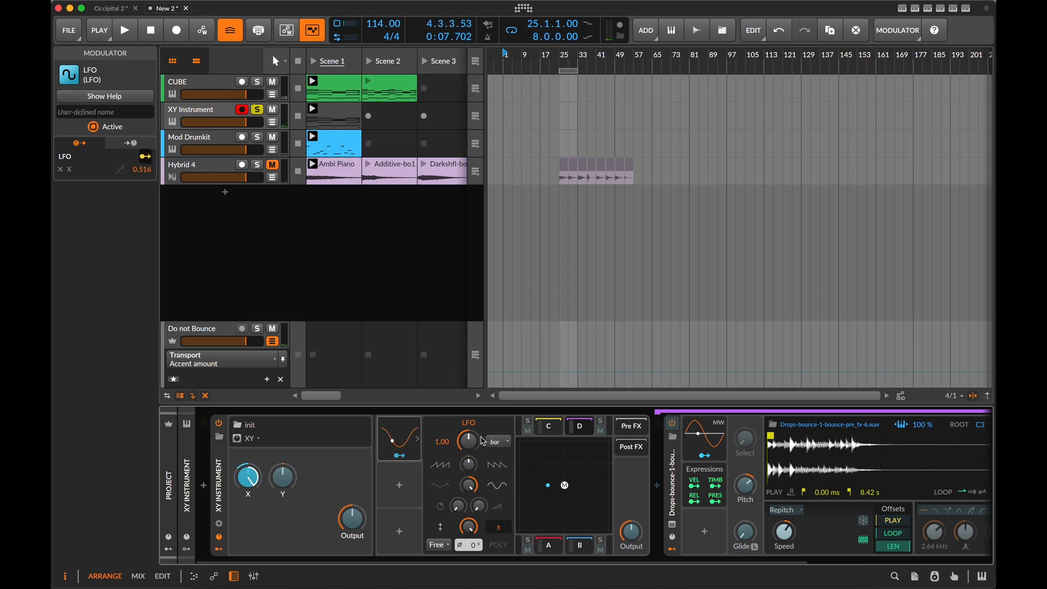
Step: Set the LFO's rate to 2.00 bars
triple_click(444, 443)
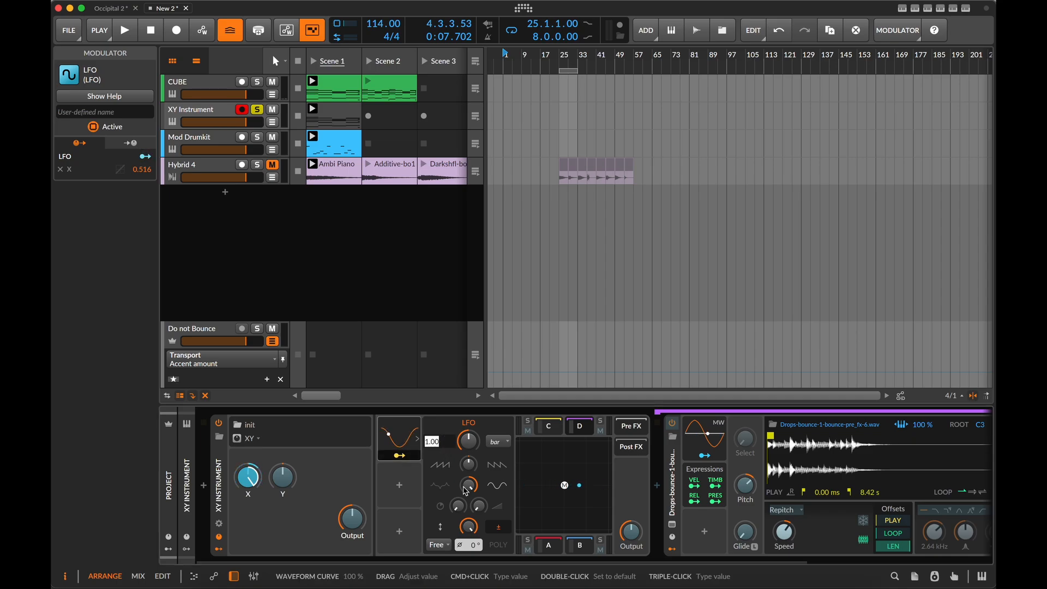
type("2")
key("Return")
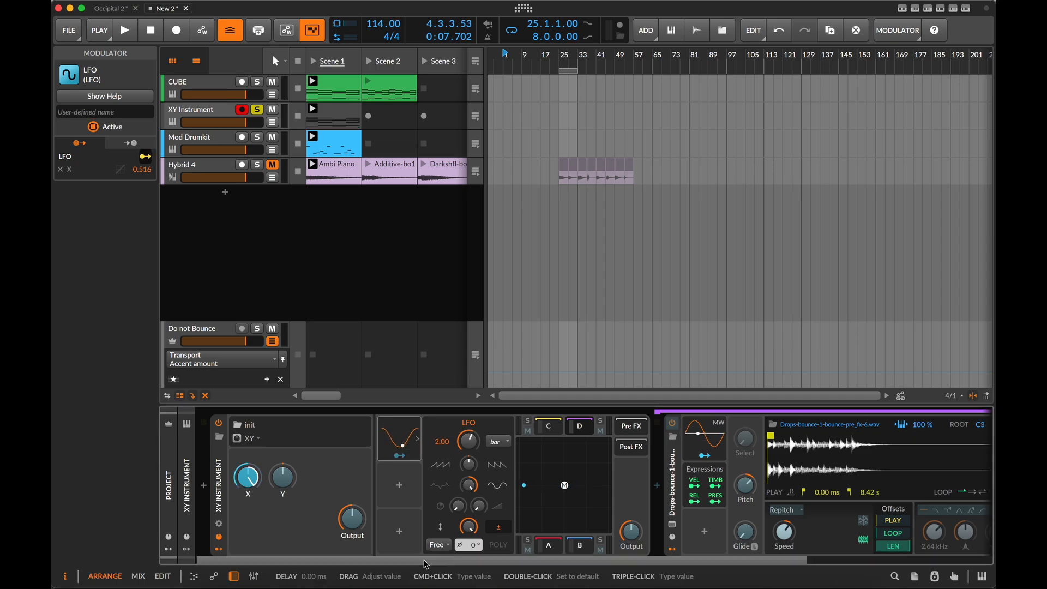
Step: Insert a Random modulator into the XY Instrument's second modulator slot
left_click(399, 486)
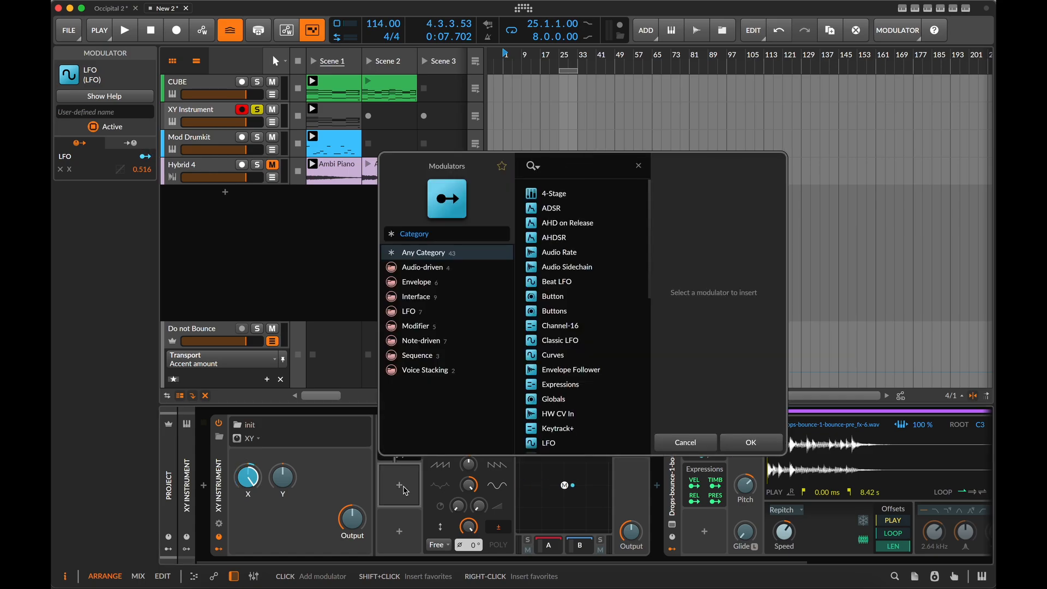
type("ra")
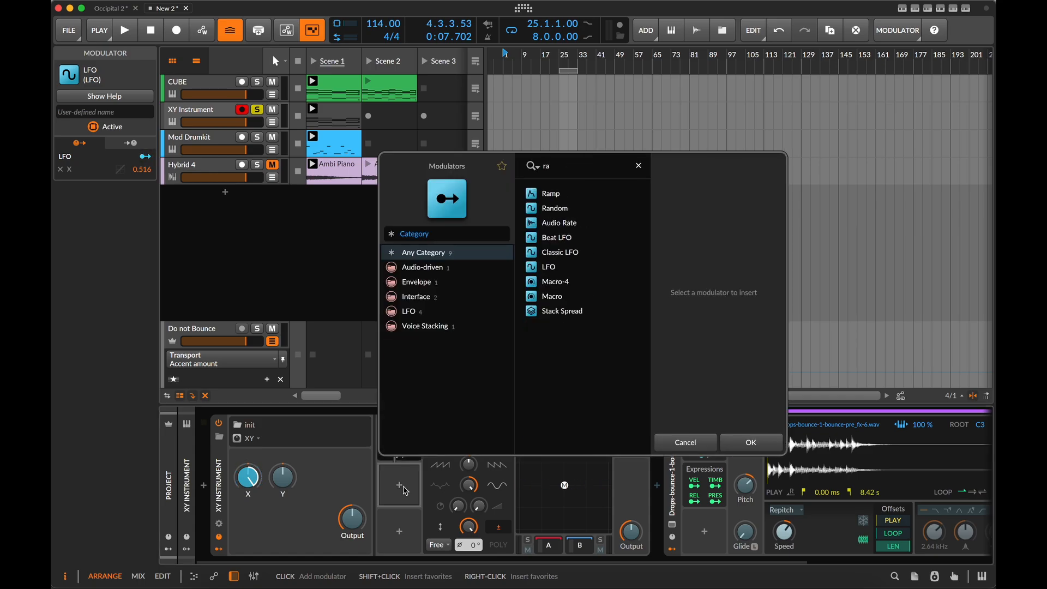
left_click(571, 212)
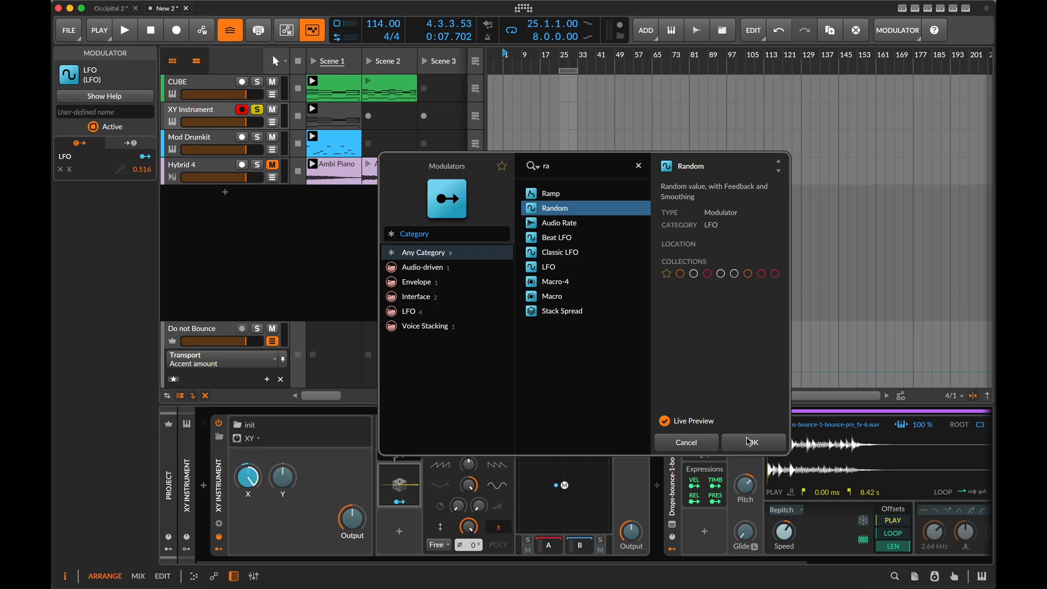
left_click(749, 441)
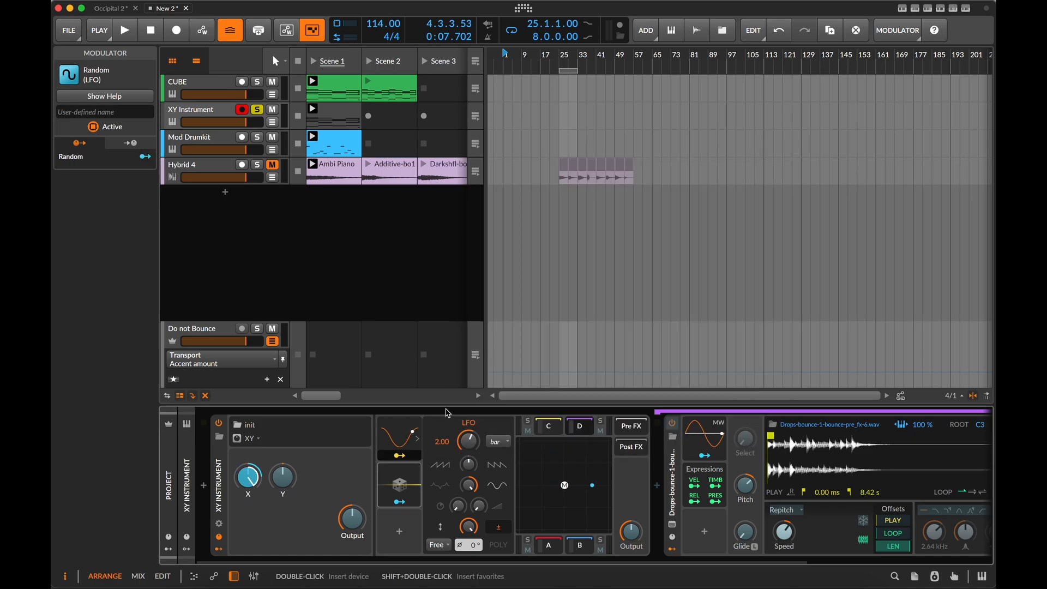
Step: Expand the Random modulator and set it to 0.21 Hz with full smoothing and bipolar output
left_click(411, 492)
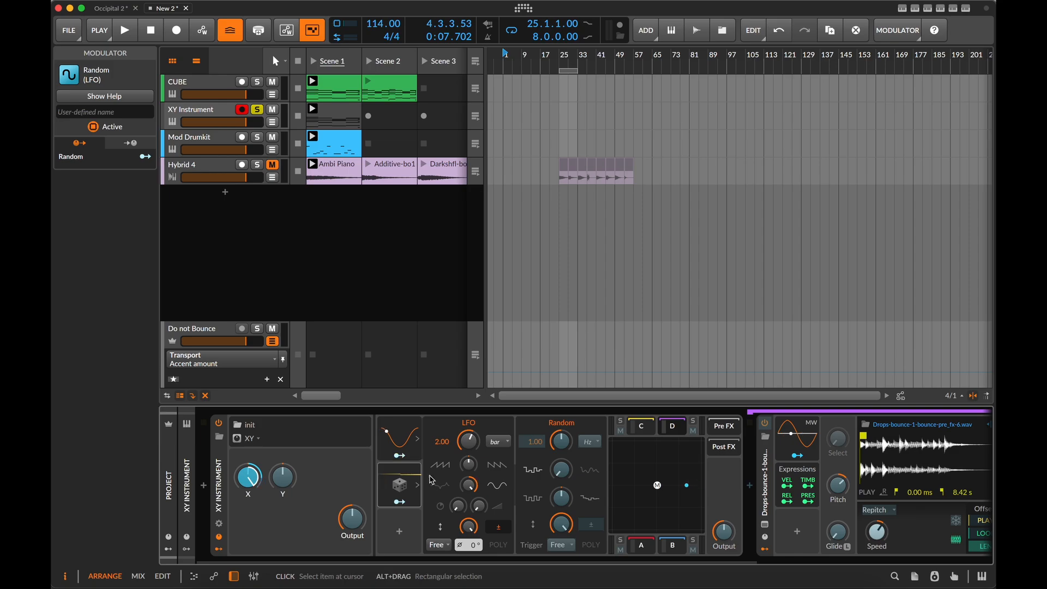
left_click(400, 501)
left_click(591, 488)
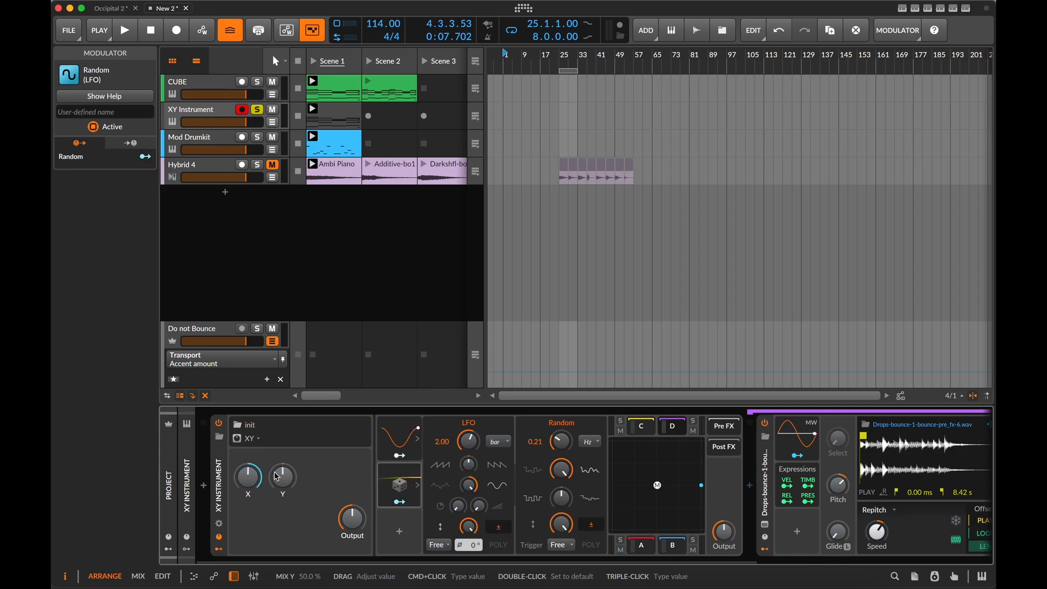
Step: Map the Random modulator to the Y position with an amount of about 0.507, and audition the combined movement
left_click_drag(283, 475, 293, 460)
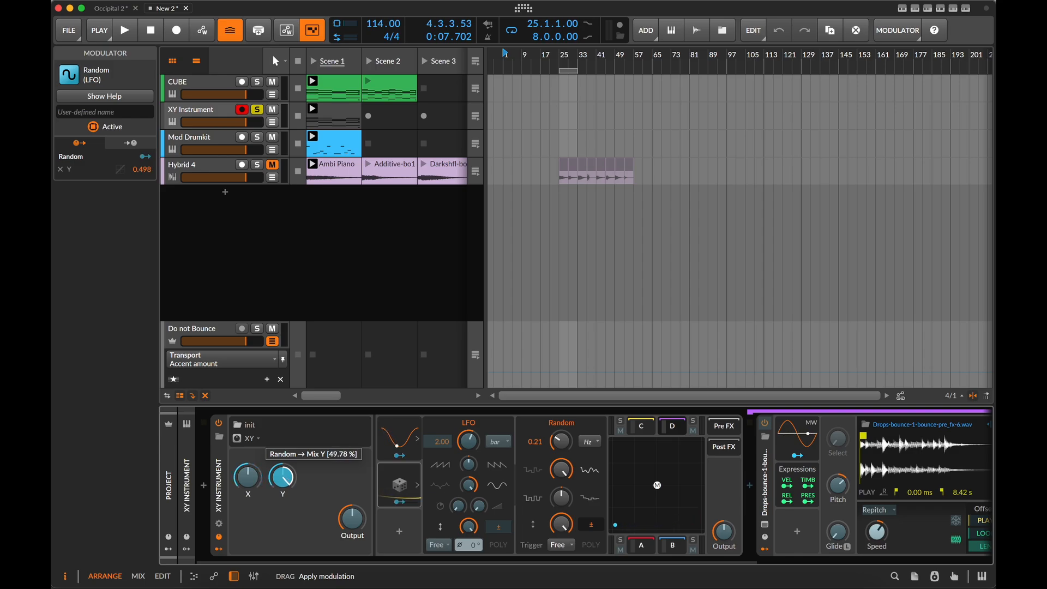
left_click(331, 503)
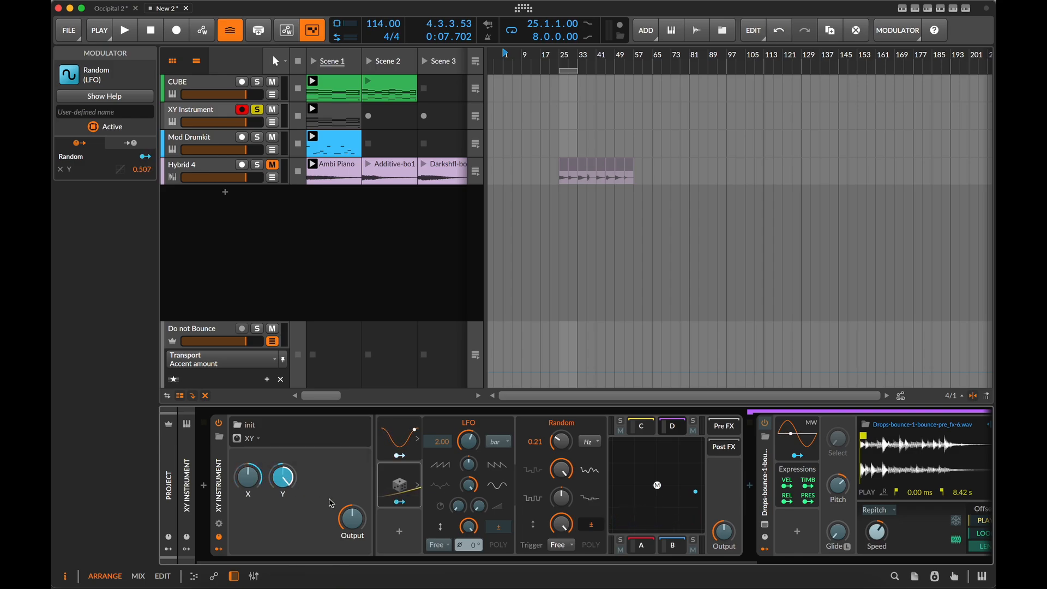
key("space")
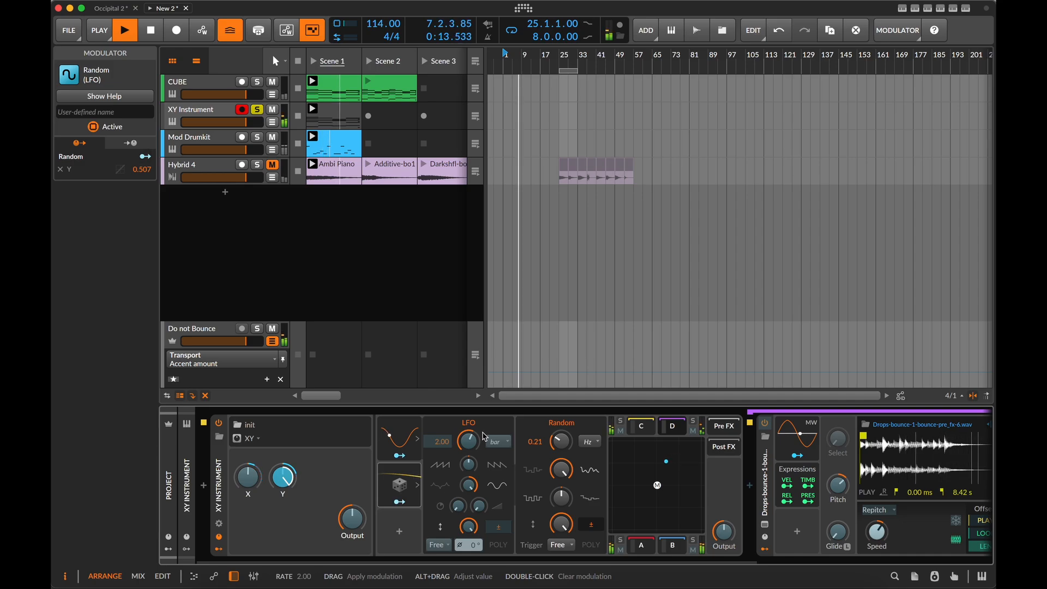
key("space")
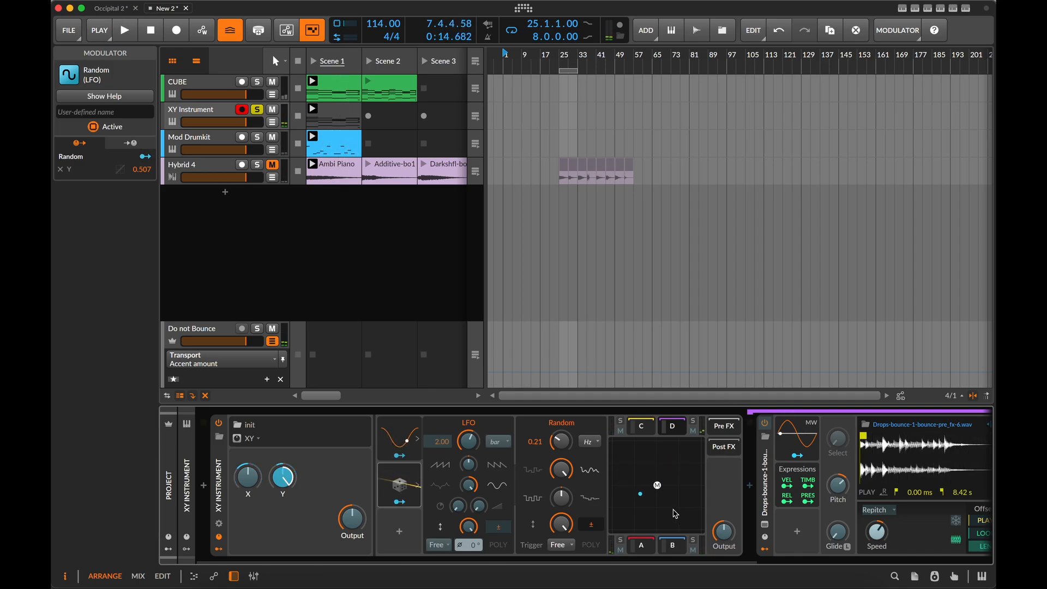
Step: Shorten the play range of the Drops-bounce-1 Sampler so that it ends at about 2.84 s
scroll(675, 513, "right", 3)
scroll(803, 462, "right", 5)
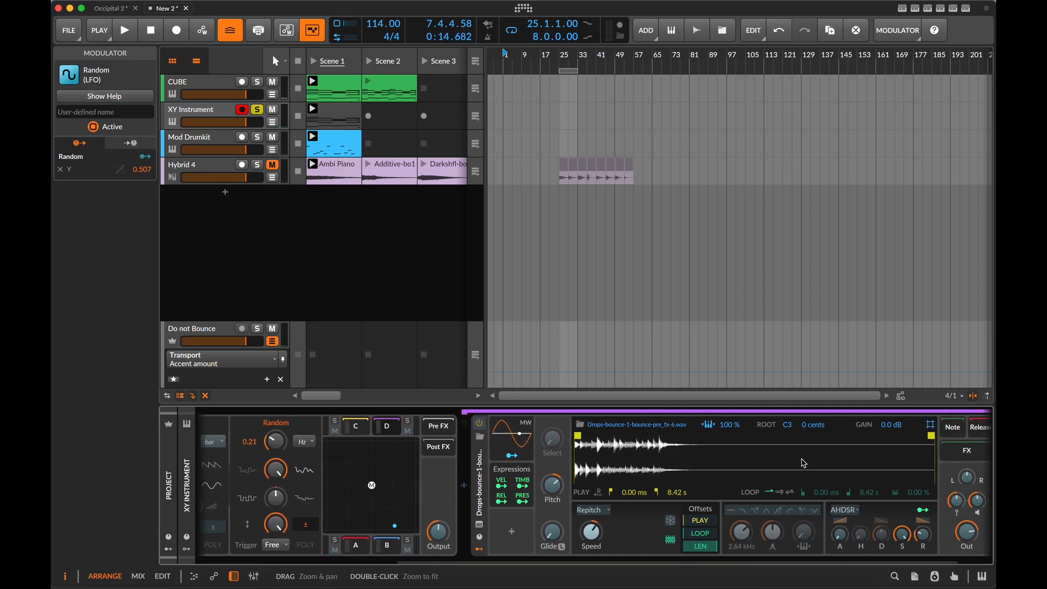
scroll(803, 463, "right", 2)
left_click_drag(879, 443, 644, 456)
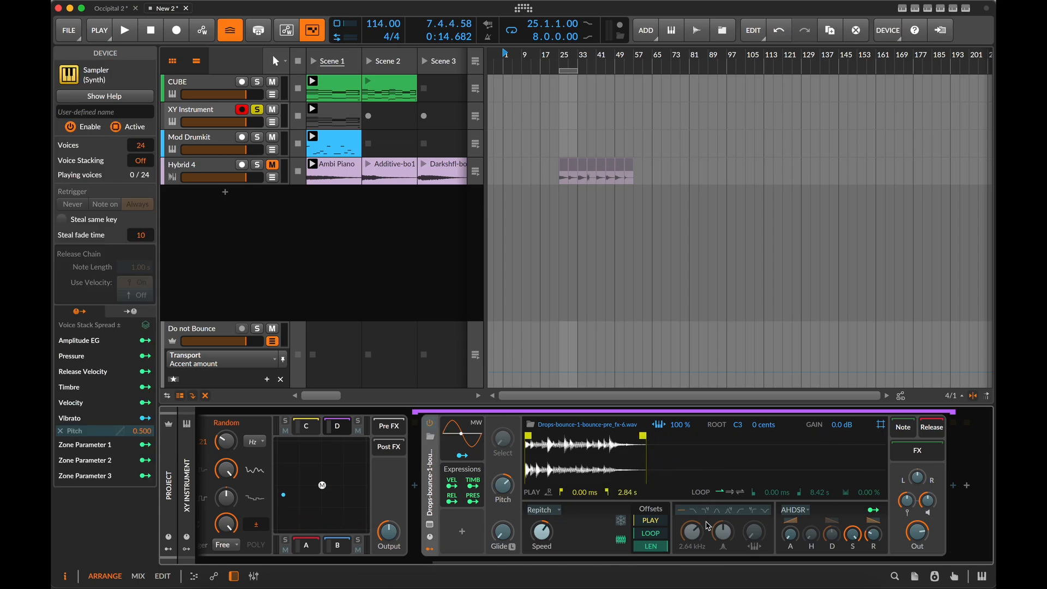
Step: Enable ping-pong looping in the Drops-bounce-1 Sampler with the loop length at about 2.27 s, and audition it
left_click(739, 493)
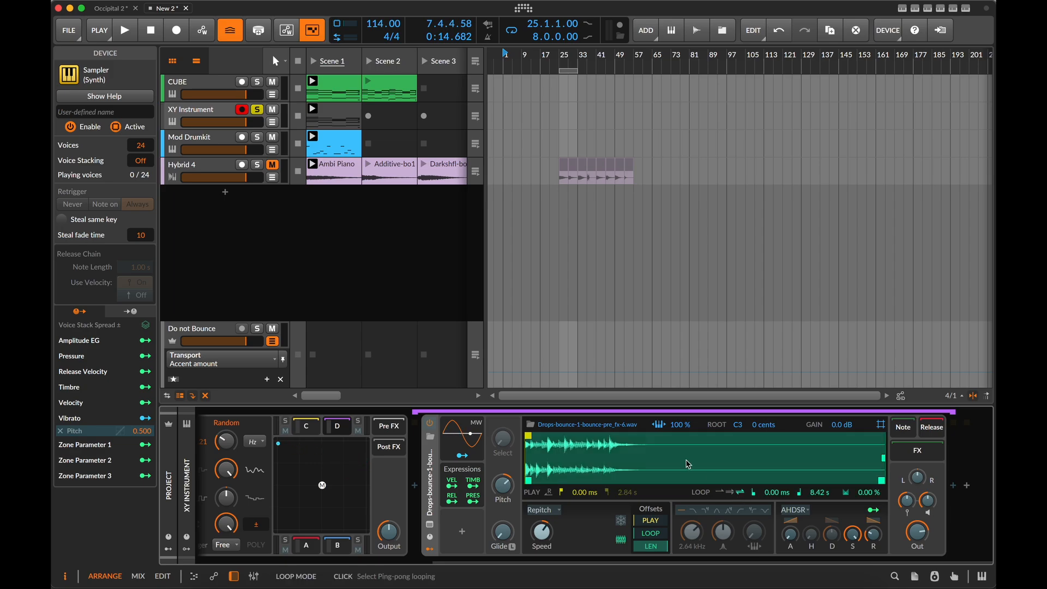
left_click_drag(883, 485, 622, 483)
key("space")
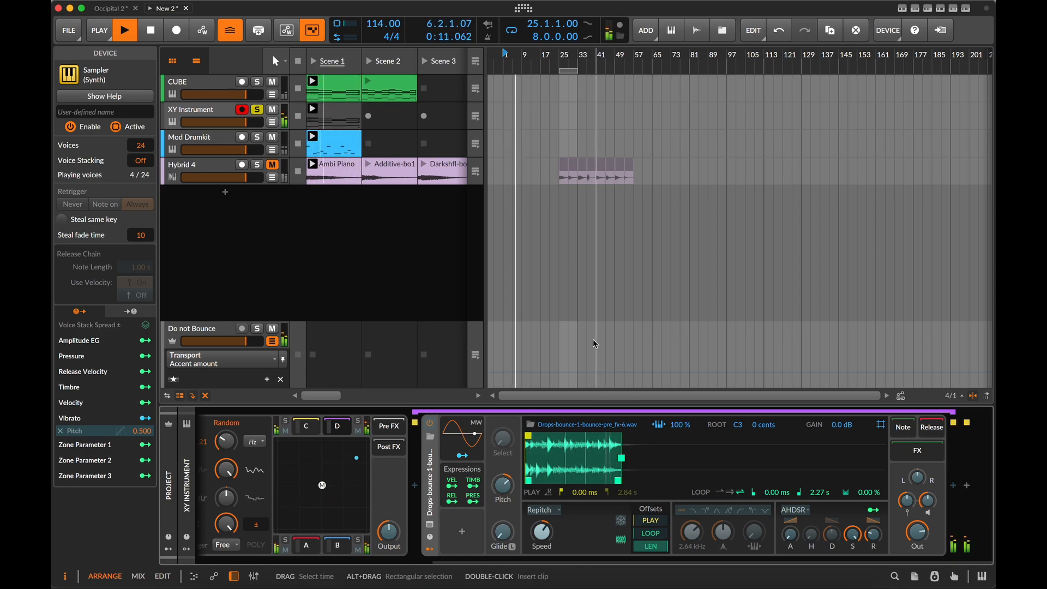
key("space")
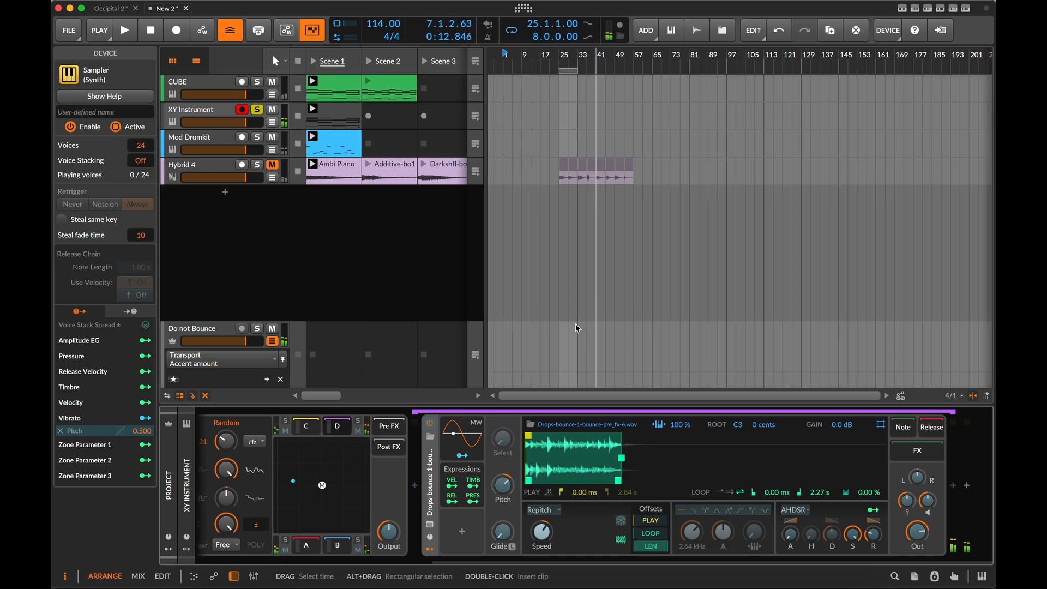
Step: Open the XY Instrument clip in Scene 1 and extend its final chord notes to the clip end at 5.1.1.00
left_click(340, 113)
double_click(340, 113)
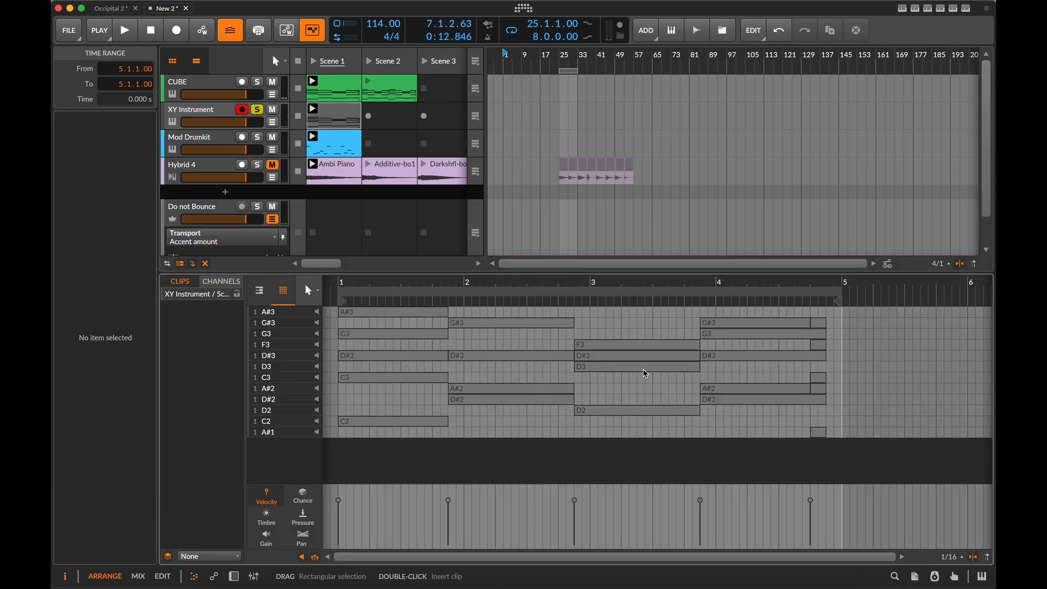
left_click_drag(857, 324, 826, 437)
left_click(834, 323)
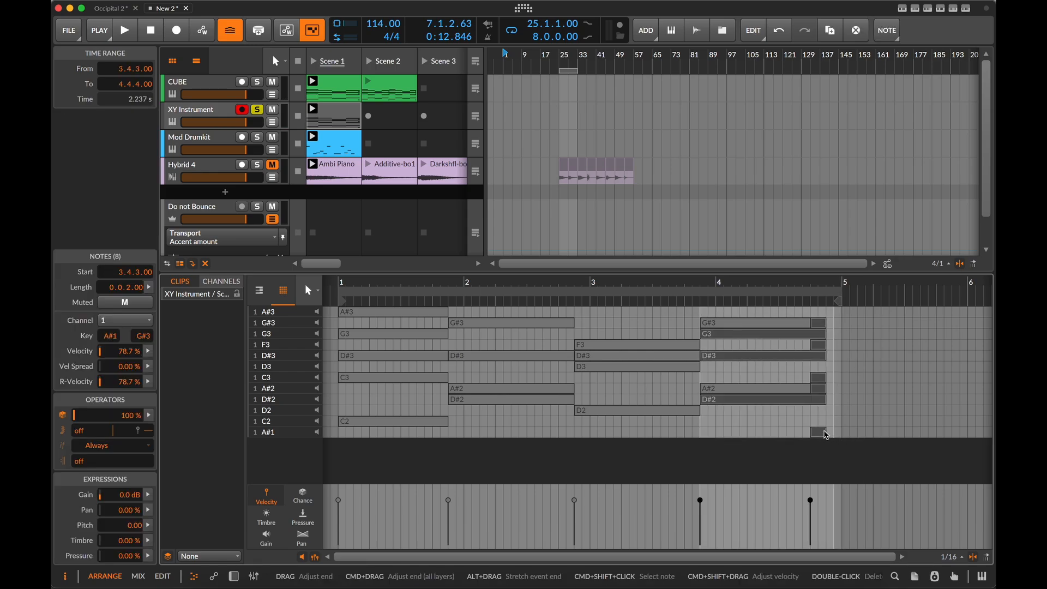
scroll(830, 427, "up", 2)
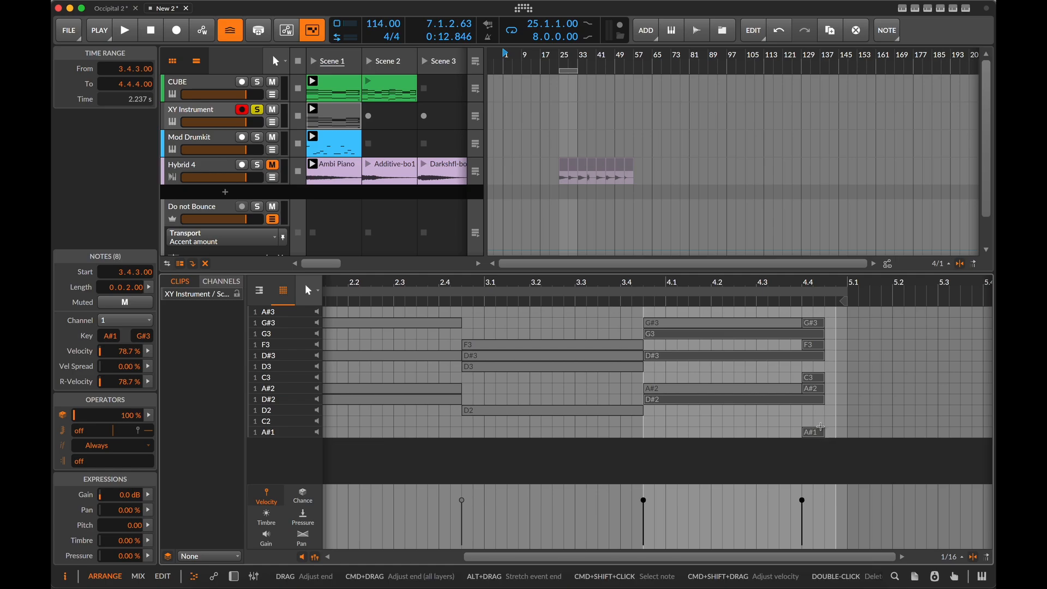
left_click_drag(821, 326, 845, 331)
scroll(845, 331, "down", 3)
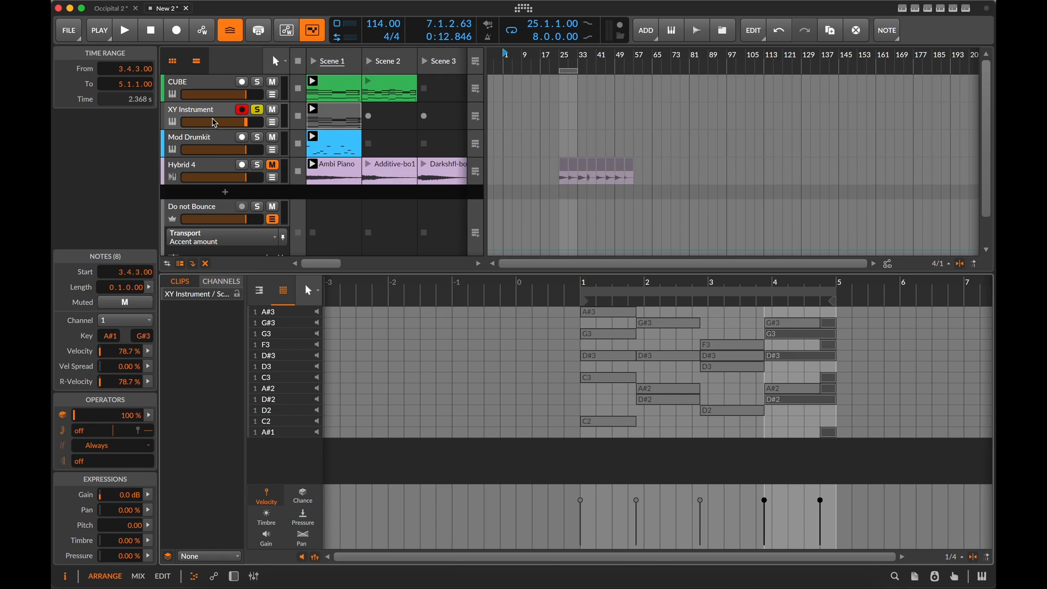
Step: Return to the XY Instrument's devices and give the Drops-bounce-1 Sampler a high-pass filter with its cutoff at 101 Hz
key("d")
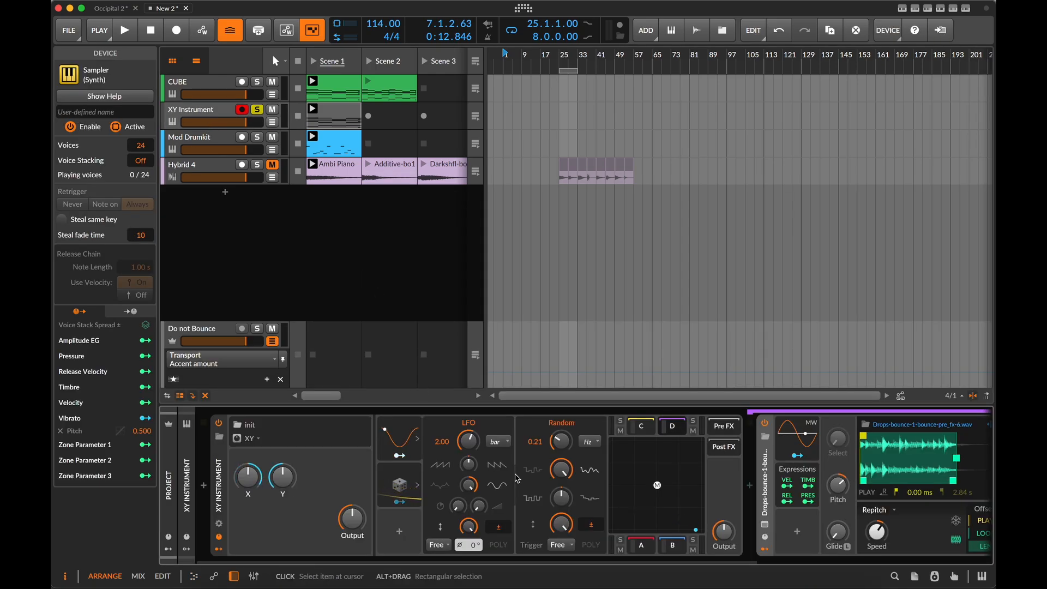
scroll(736, 489, "right", 10)
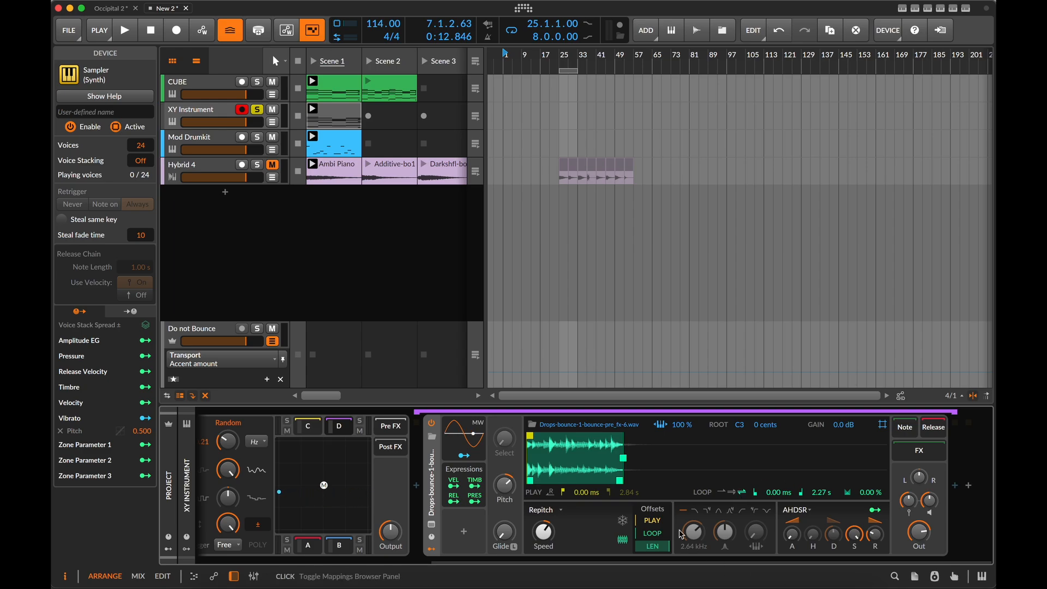
left_click_drag(693, 530, 692, 565)
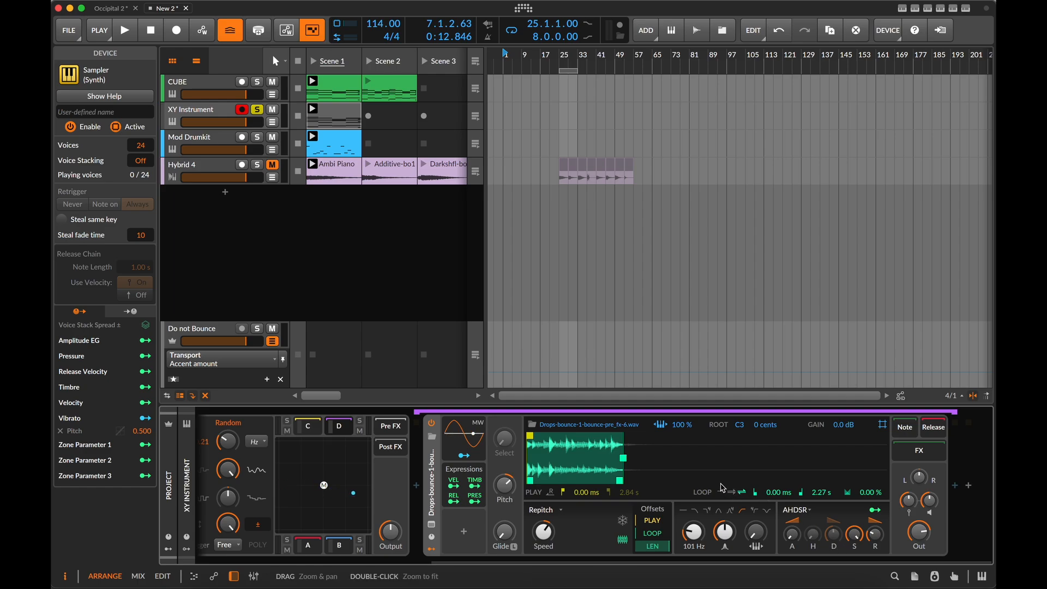
scroll(565, 514, "left", 3)
scroll(565, 514, "left", 5)
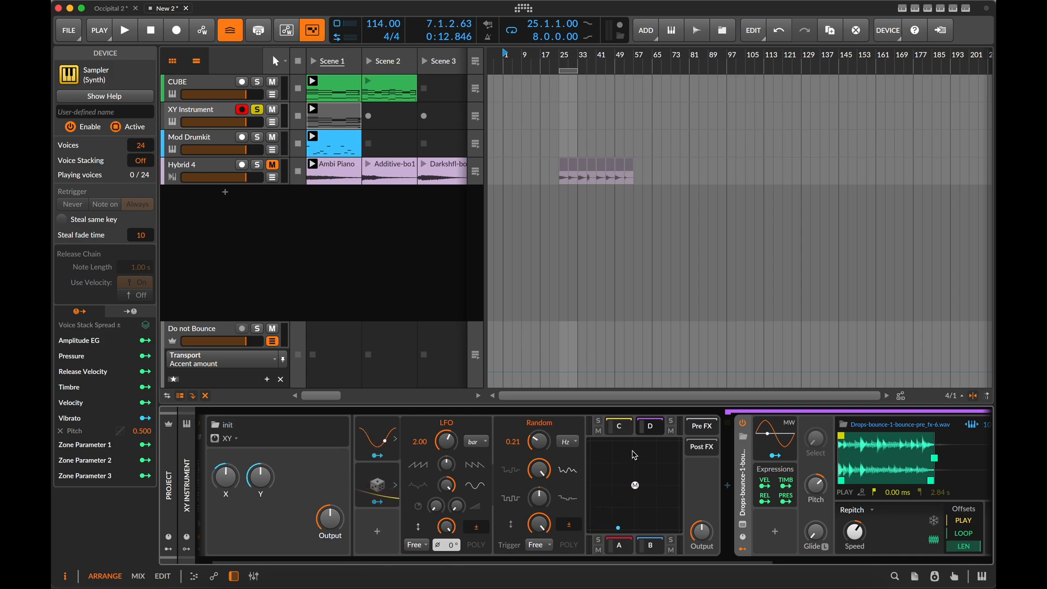
scroll(707, 487, "right", 5)
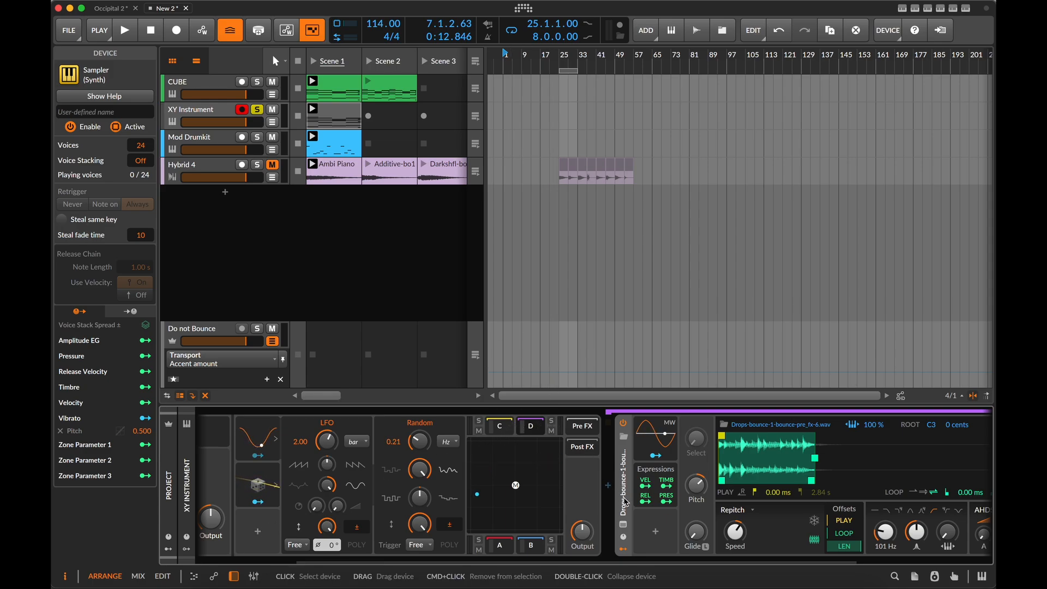
scroll(625, 501, "right", 1)
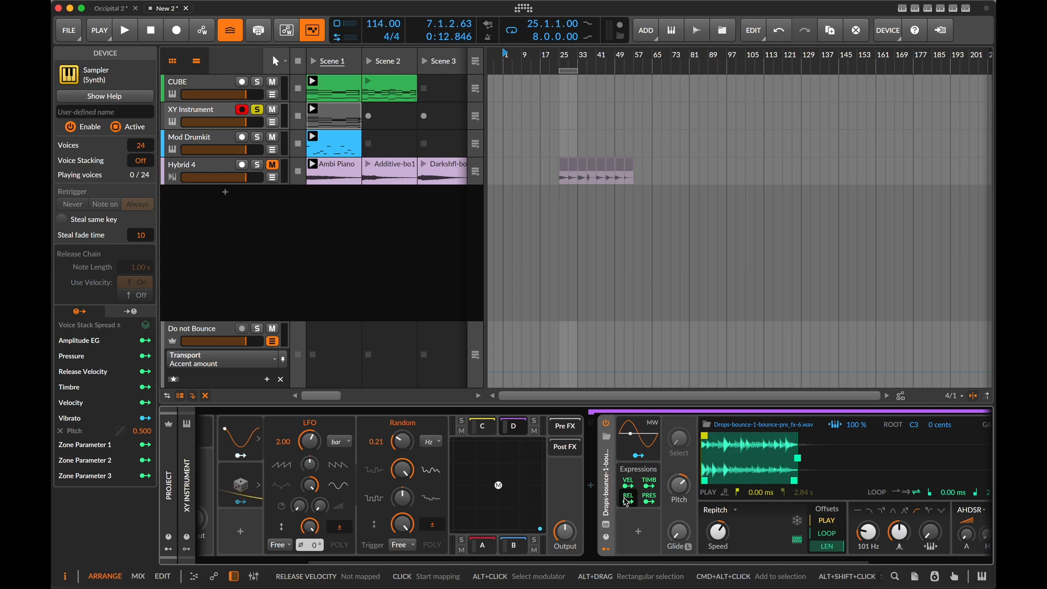
scroll(618, 497, "right", 5)
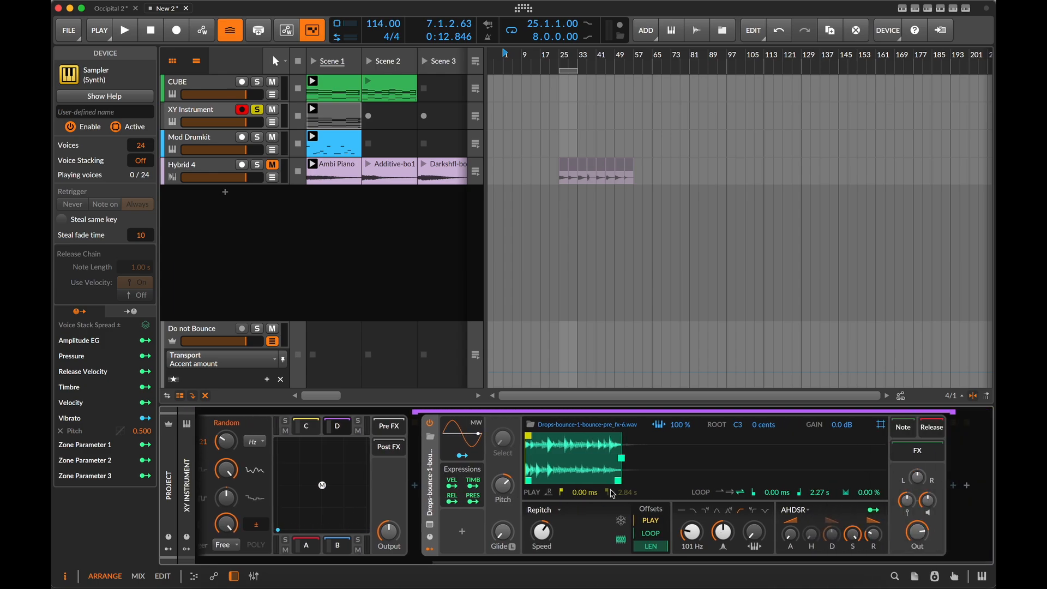
scroll(612, 493, "left", 10)
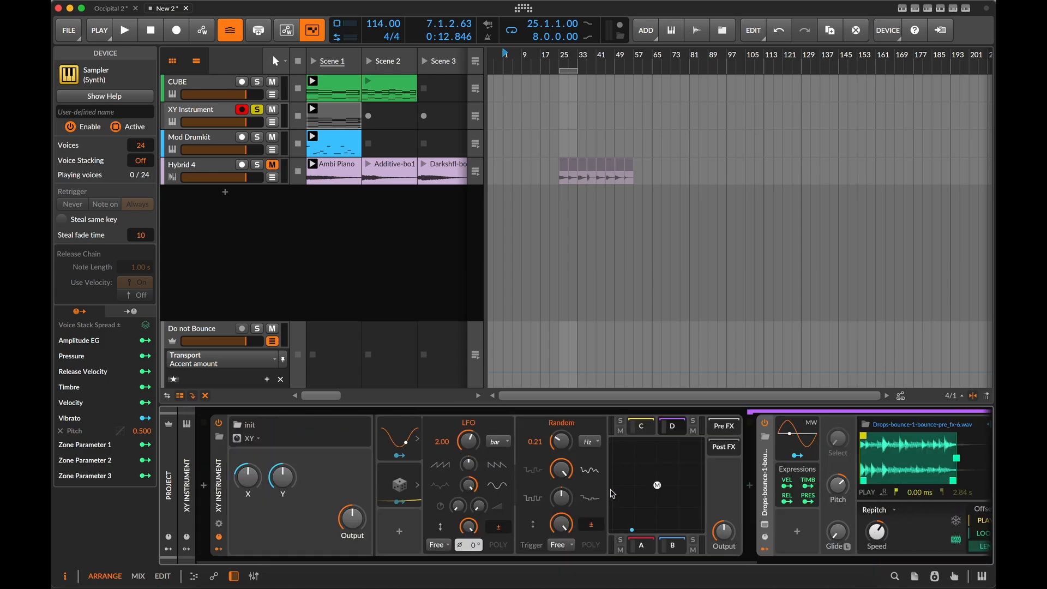
left_click(220, 489)
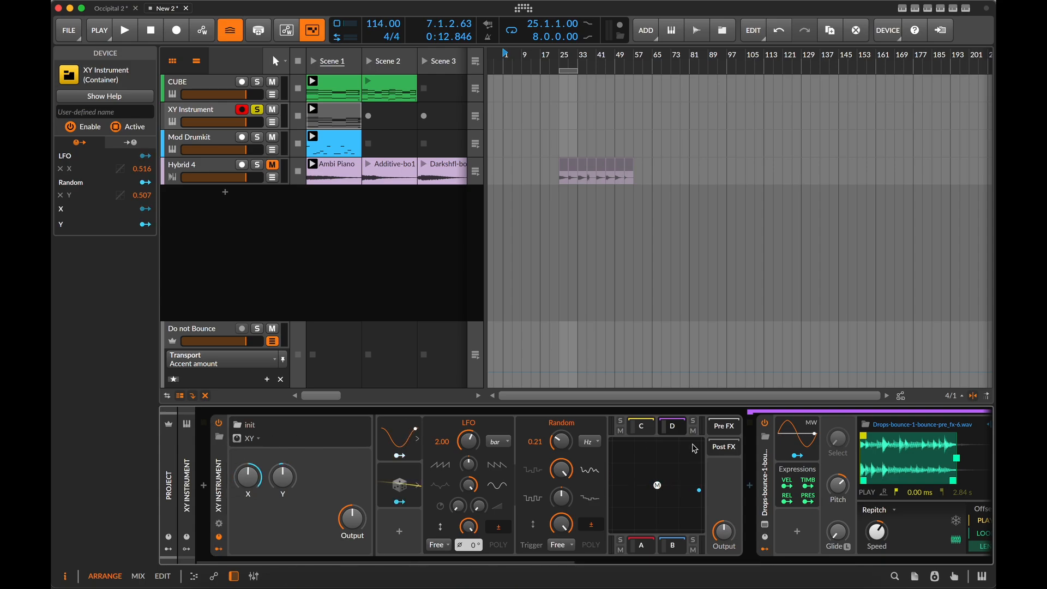
scroll(628, 462, "right", 5)
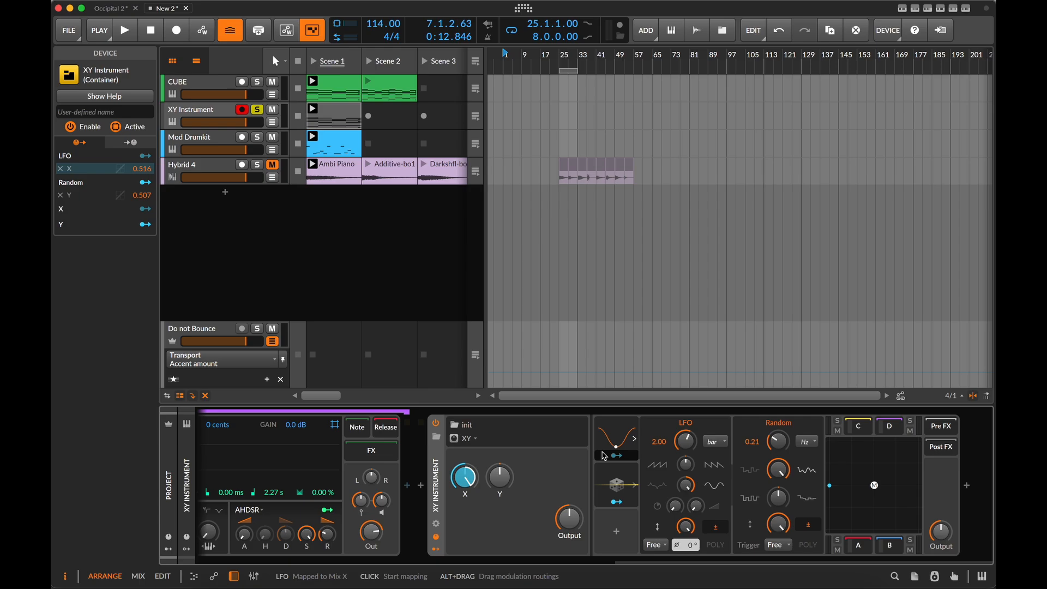
scroll(561, 458, "right", 5)
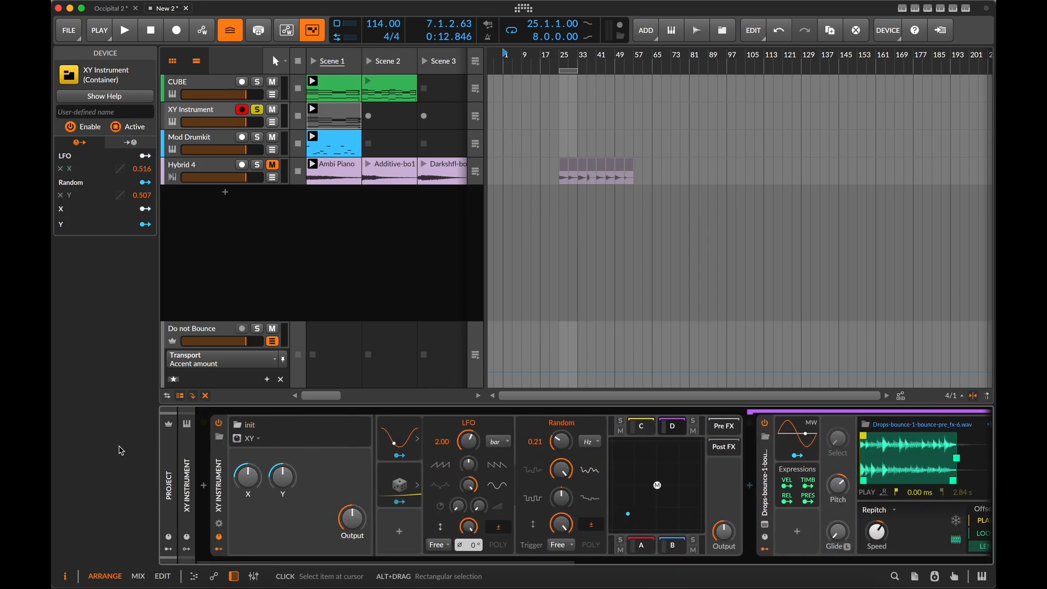
left_click(204, 485)
type("xy")
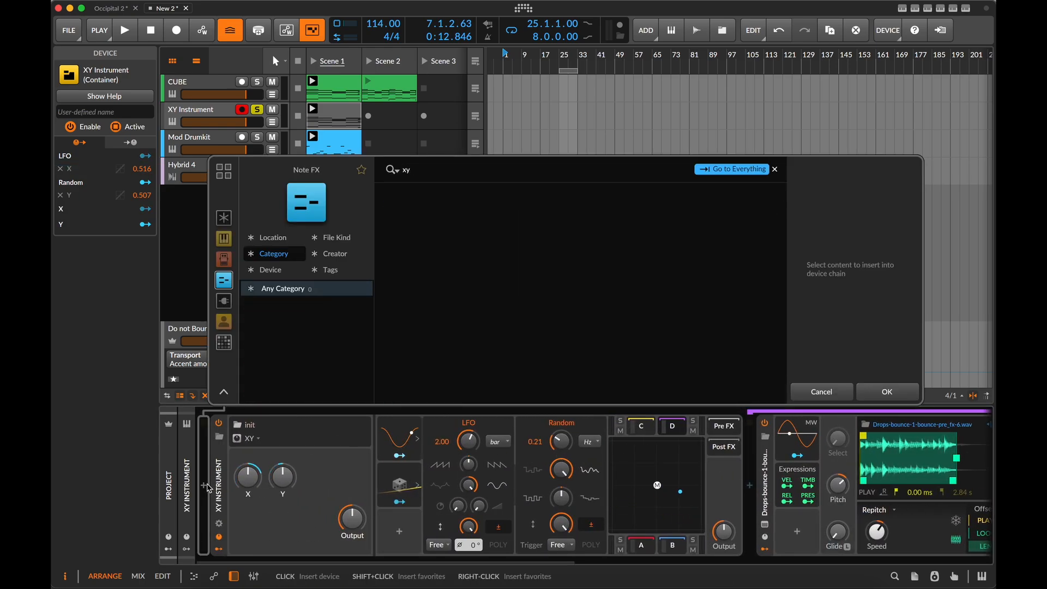
left_click(725, 169)
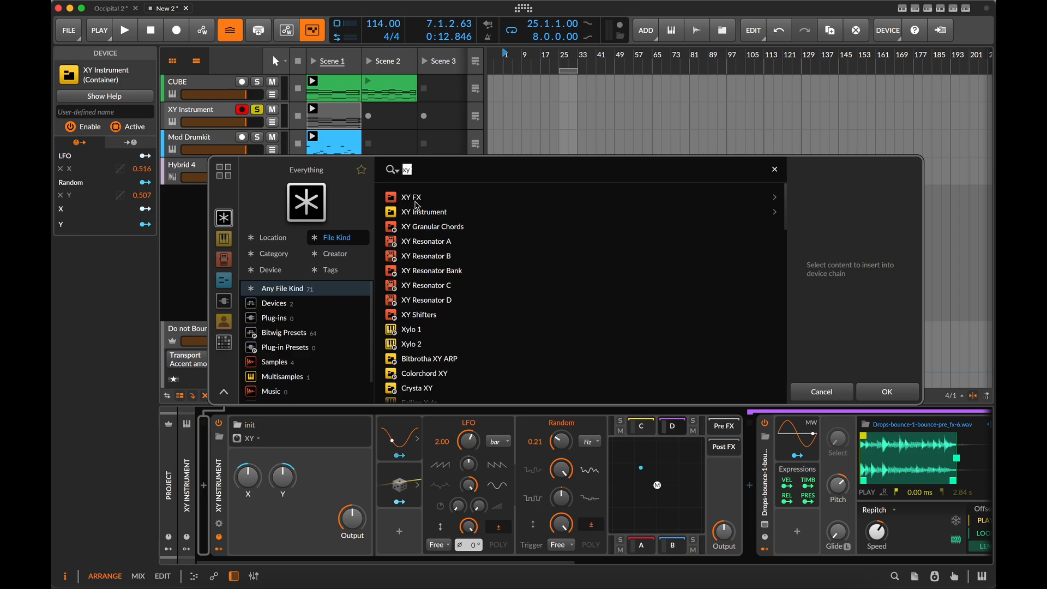
left_click(430, 213)
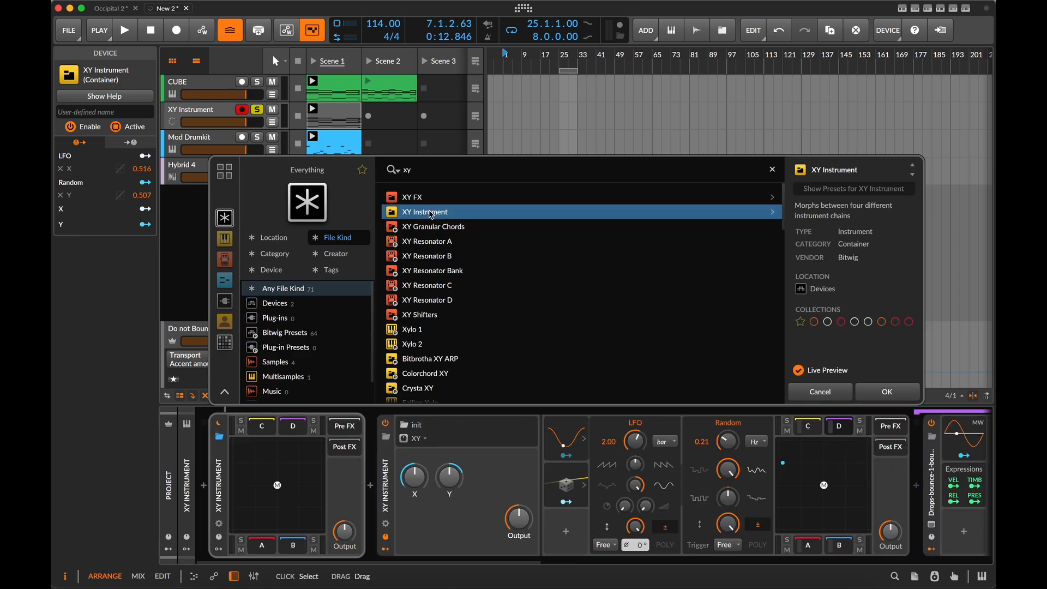
left_click(820, 392)
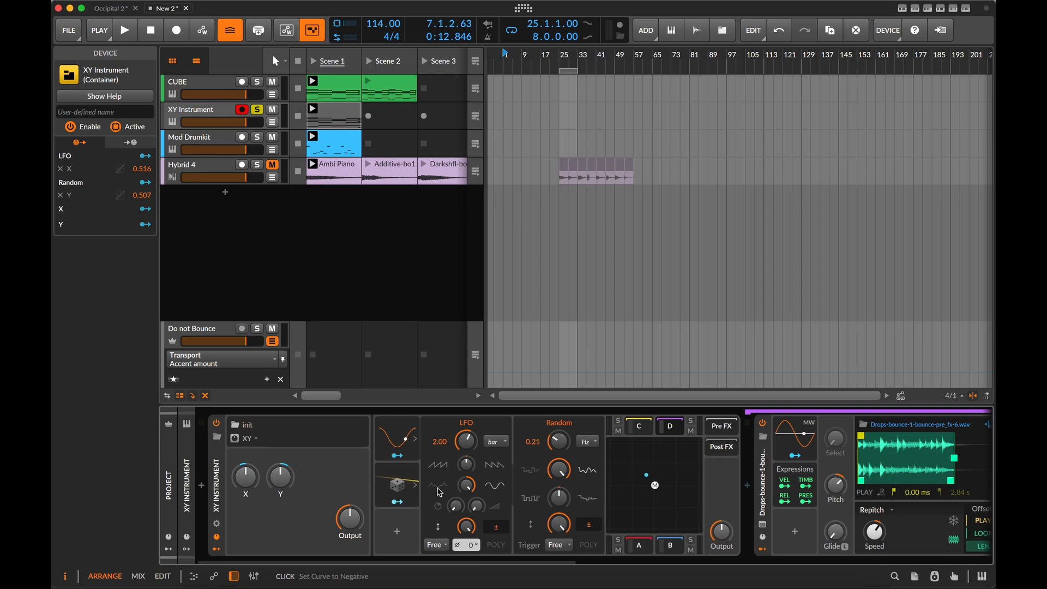
Step: Insert a new XY Instrument ahead of the existing one, finding it by searching everything for "xy"
scroll(440, 494, "right", 5)
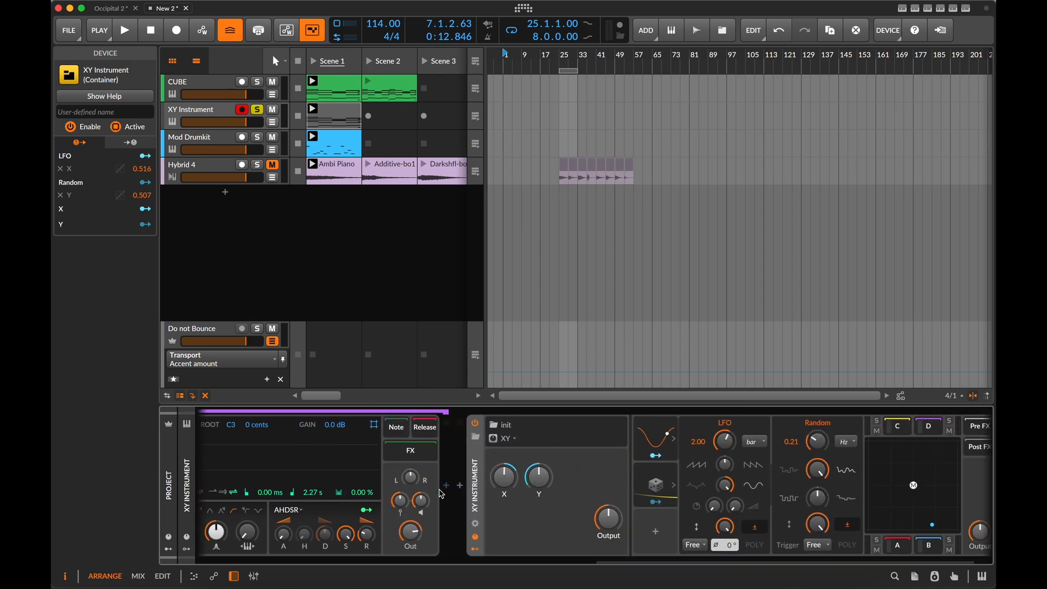
scroll(438, 490, "left", 6)
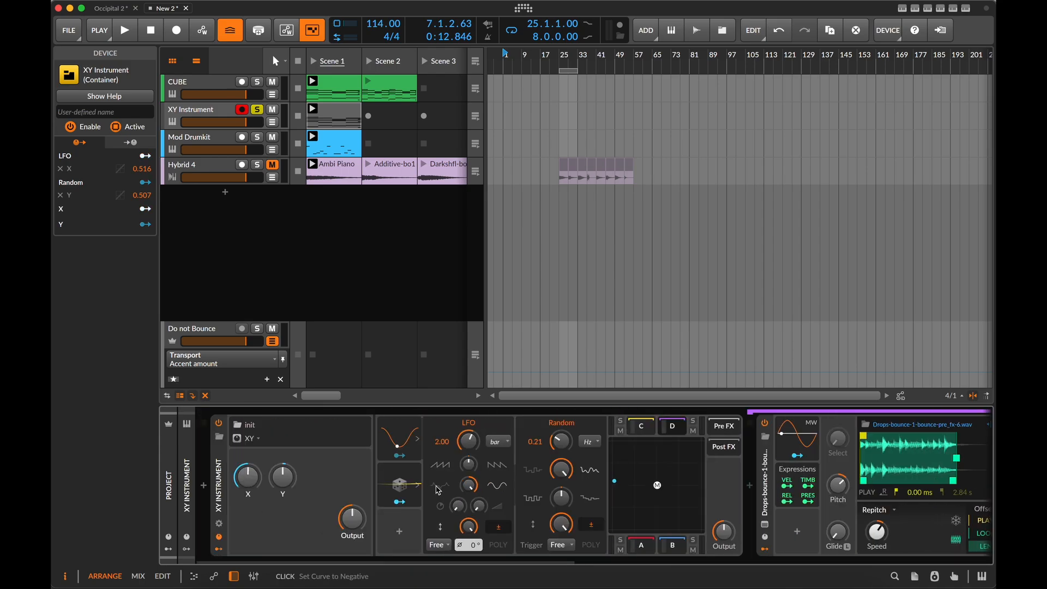
left_click(206, 491)
type("xy")
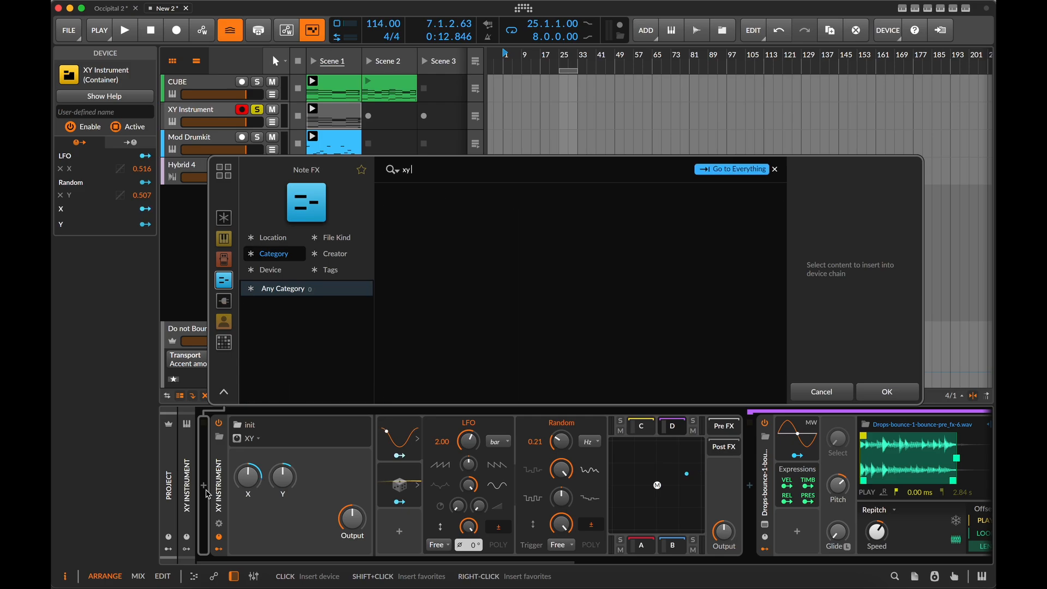
left_click(719, 169)
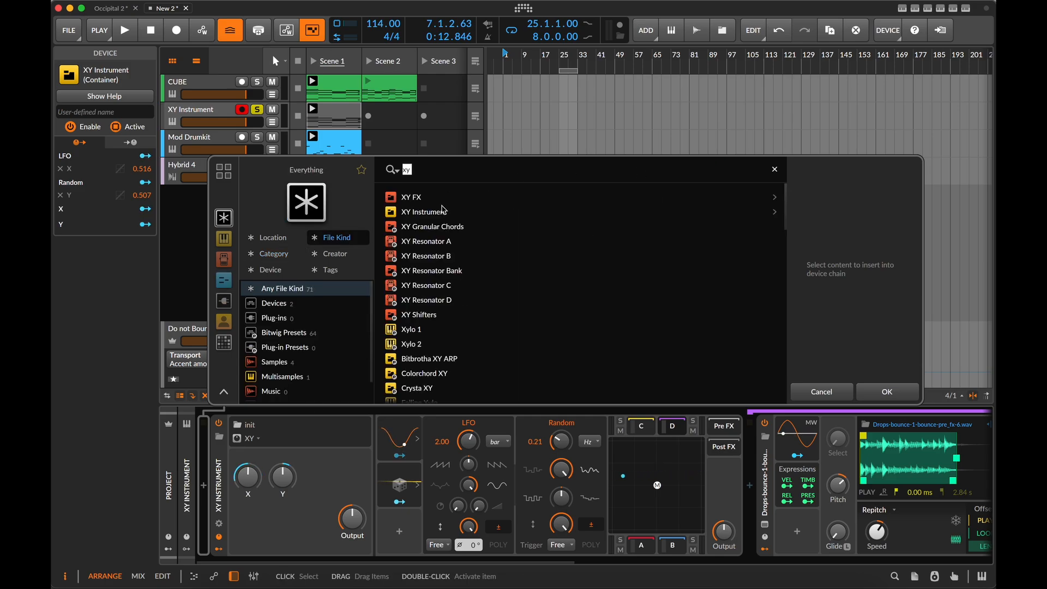
left_click(454, 217)
left_click(887, 393)
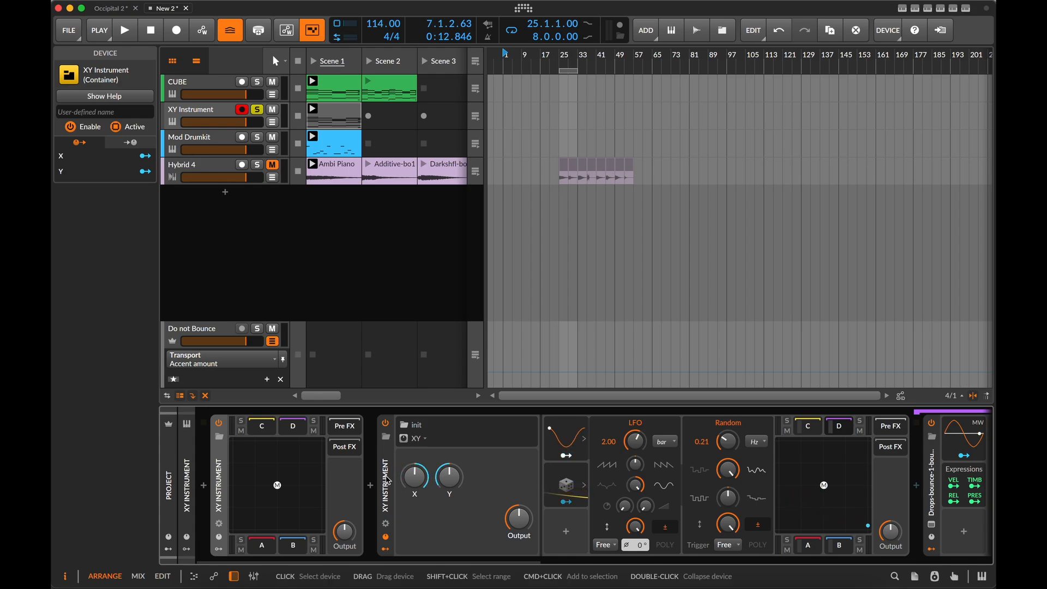
Step: Nest the original XY Instrument in layer A of the new one and place a copy of it in layer B
mouse_move(387, 480)
left_mouse_down()
mouse_move(286, 451)
mouse_move(265, 435)
left_mouse_up()
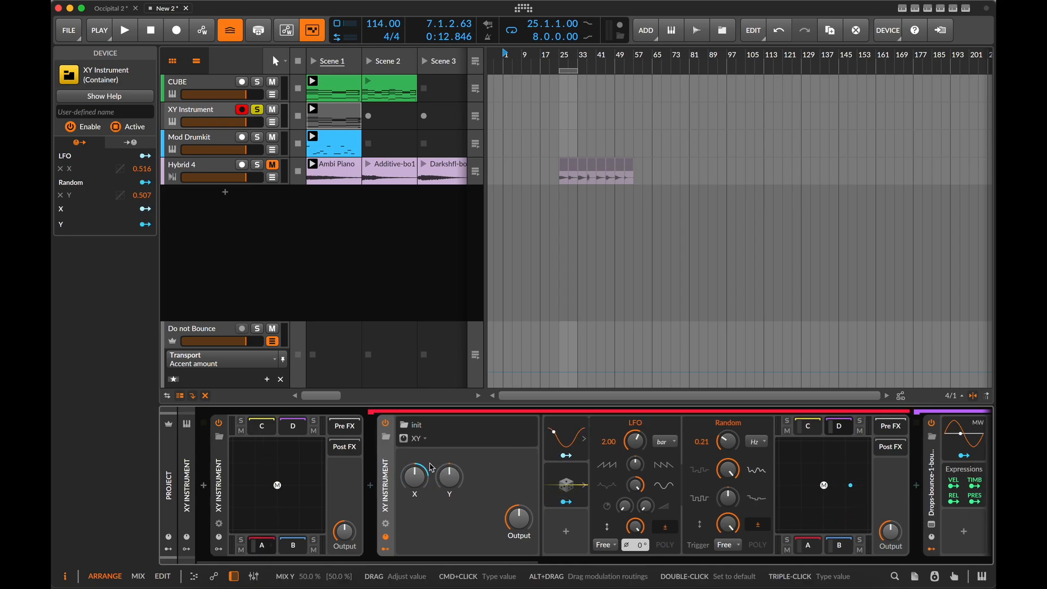
left_click(391, 481)
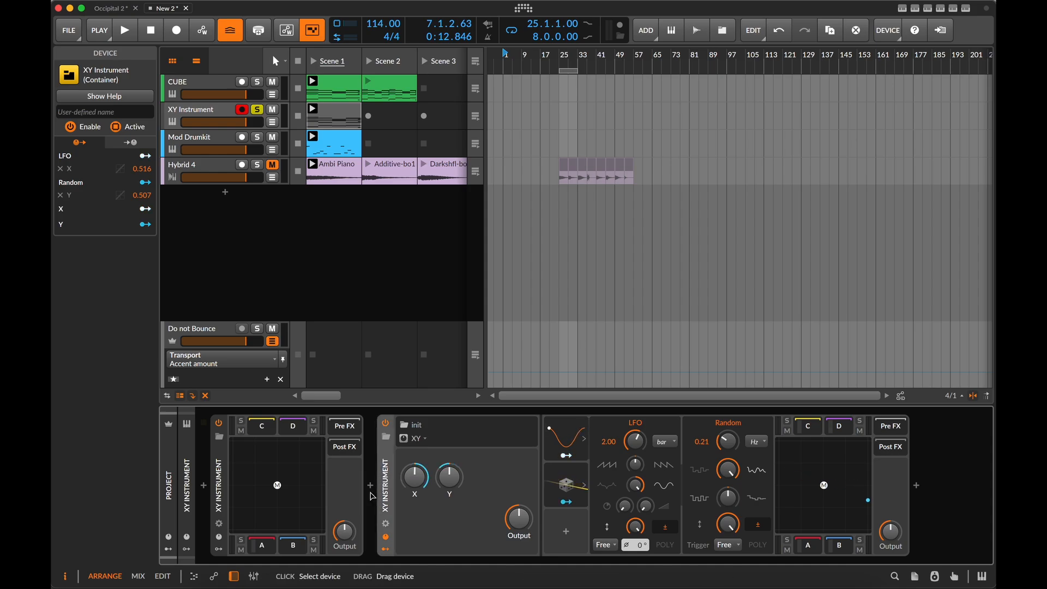
key("Delete")
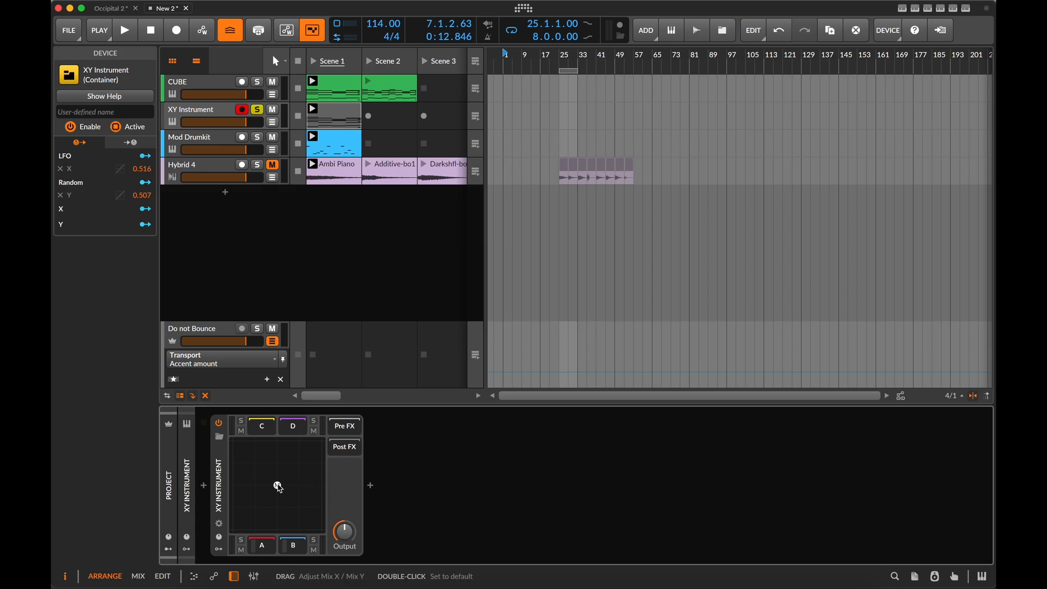
Step: Set the outer XY Instrument's mix point to the bottom edge midway between layers A and B, and show its remote controls
left_click_drag(279, 487, 279, 490)
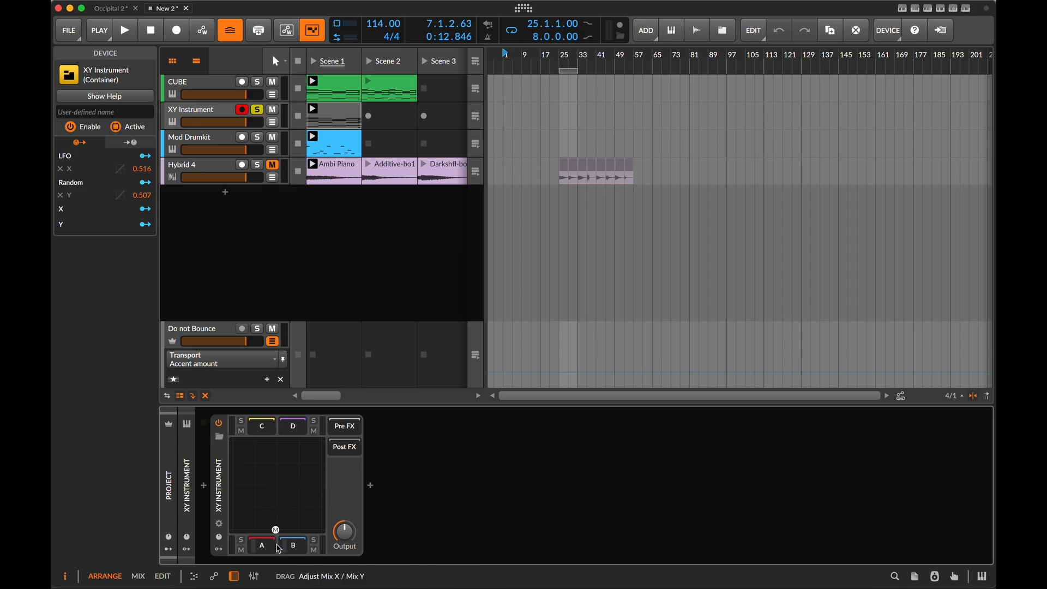
left_click_drag(279, 548, 277, 545)
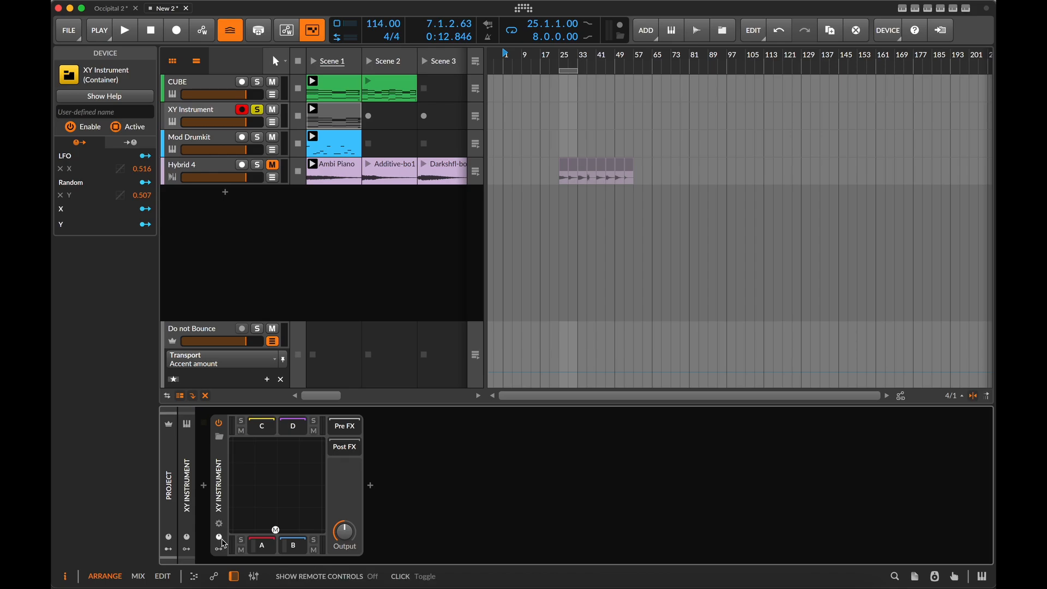
left_click(221, 539)
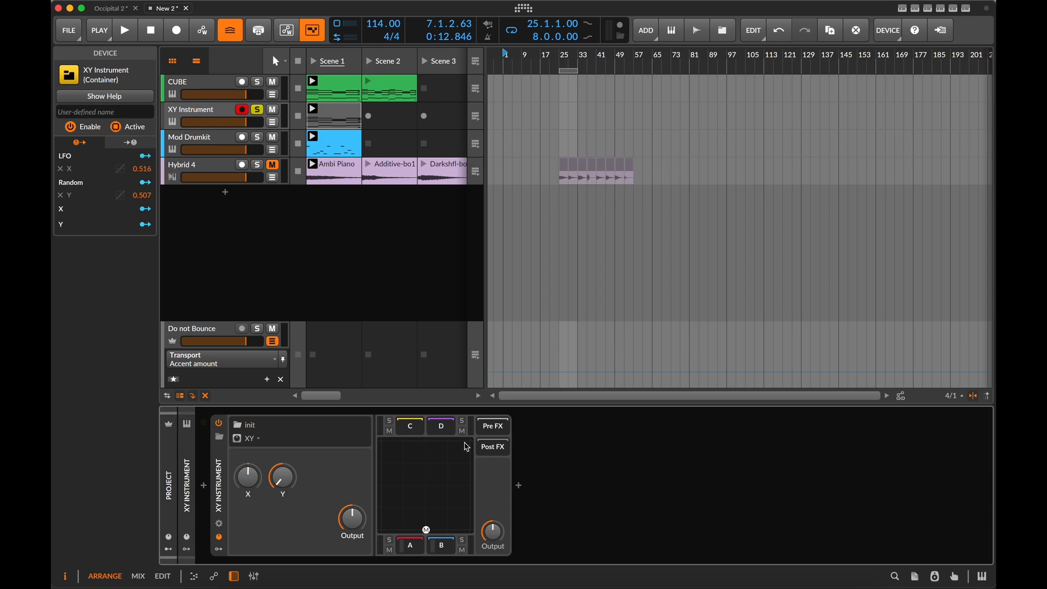
Step: In the XY Instrument nested in outer layer B, replace the sample in its layer A Sampler with the Wintry Mix clip from Scene 5
left_click(445, 545)
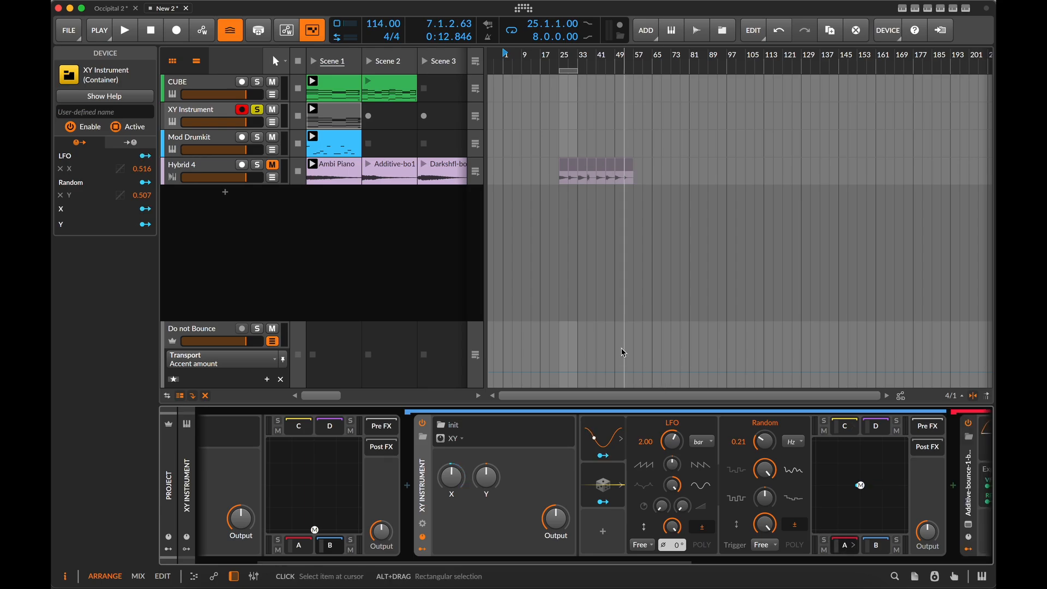
scroll(390, 175, "right", 4)
scroll(391, 185, "left", 4)
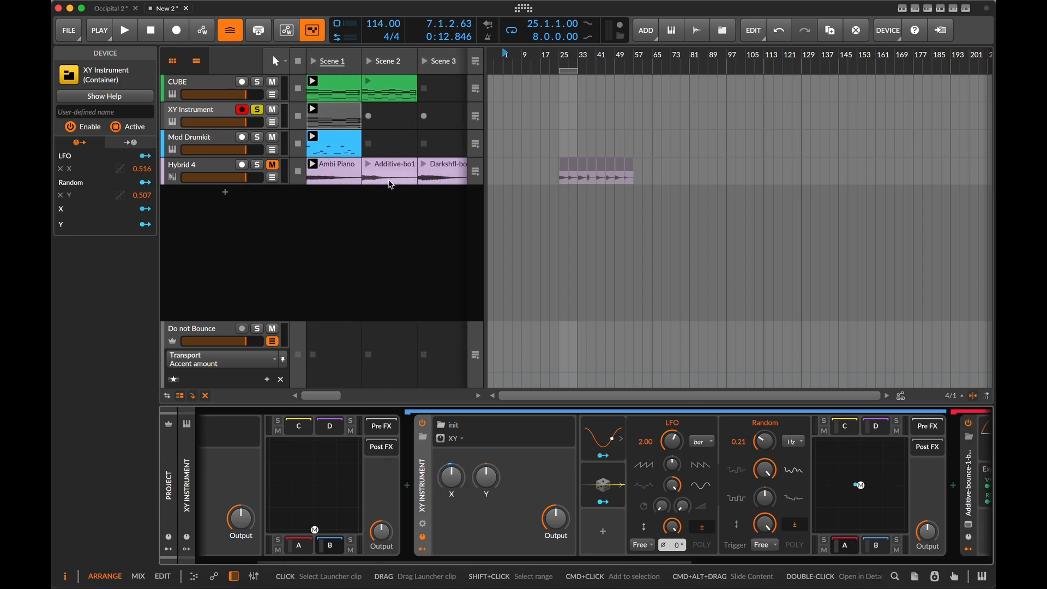
scroll(390, 185, "right", 8)
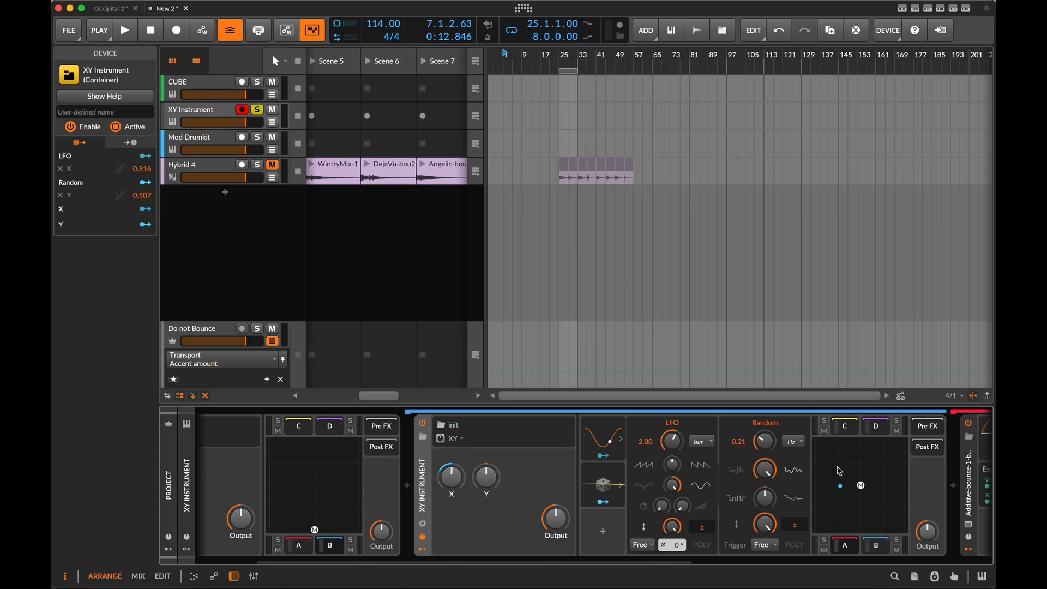
scroll(854, 507, "right", 10)
scroll(854, 507, "right", 3)
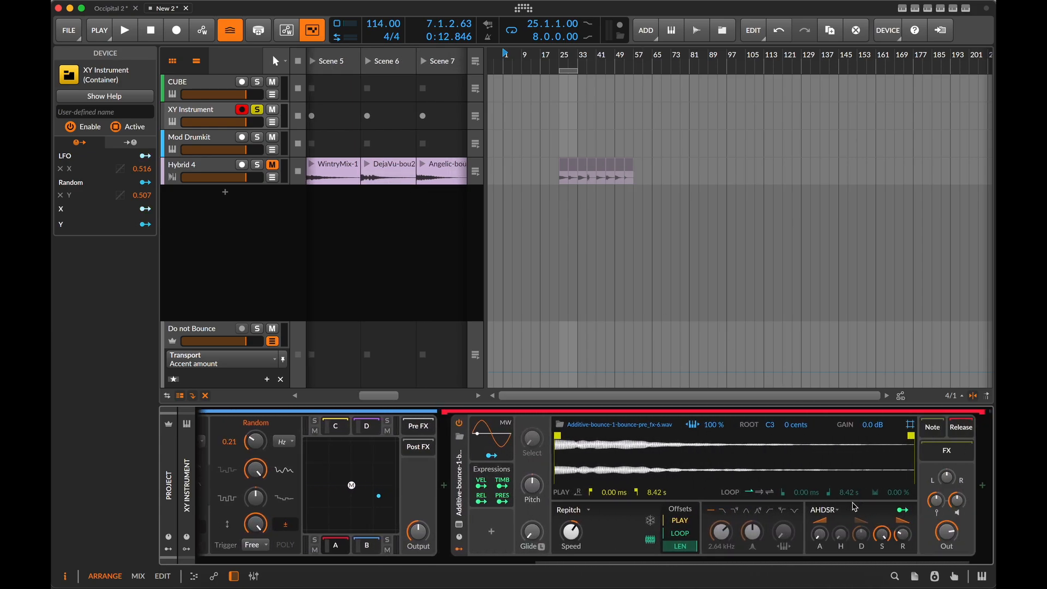
left_click_drag(344, 173, 572, 460)
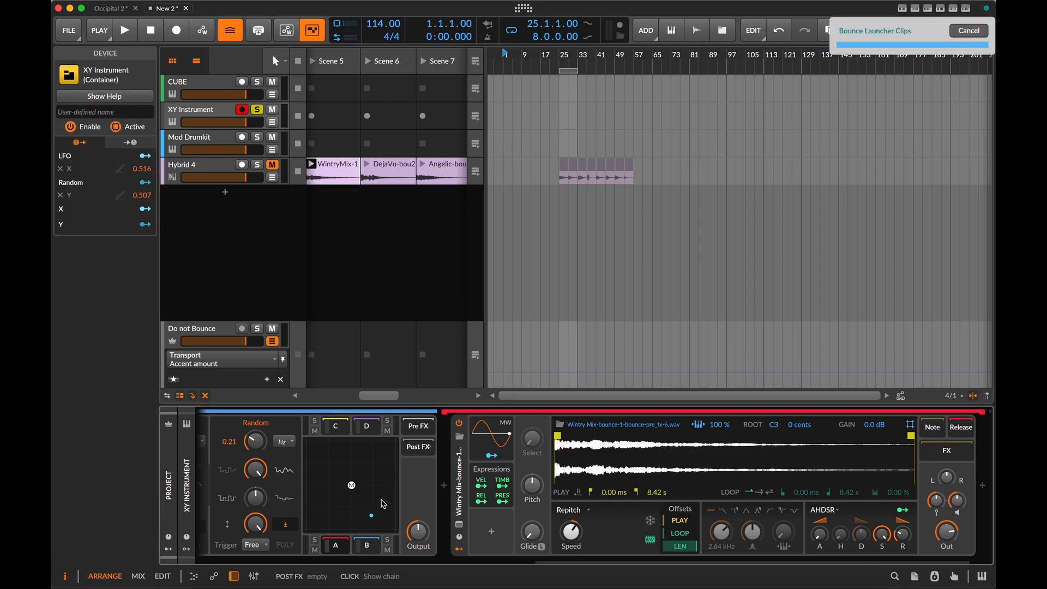
Step: Replace the samples in the nested instrument's layers B, C and D with the Deja Vu, Angelic and Handpan clips respectively
left_click(402, 167)
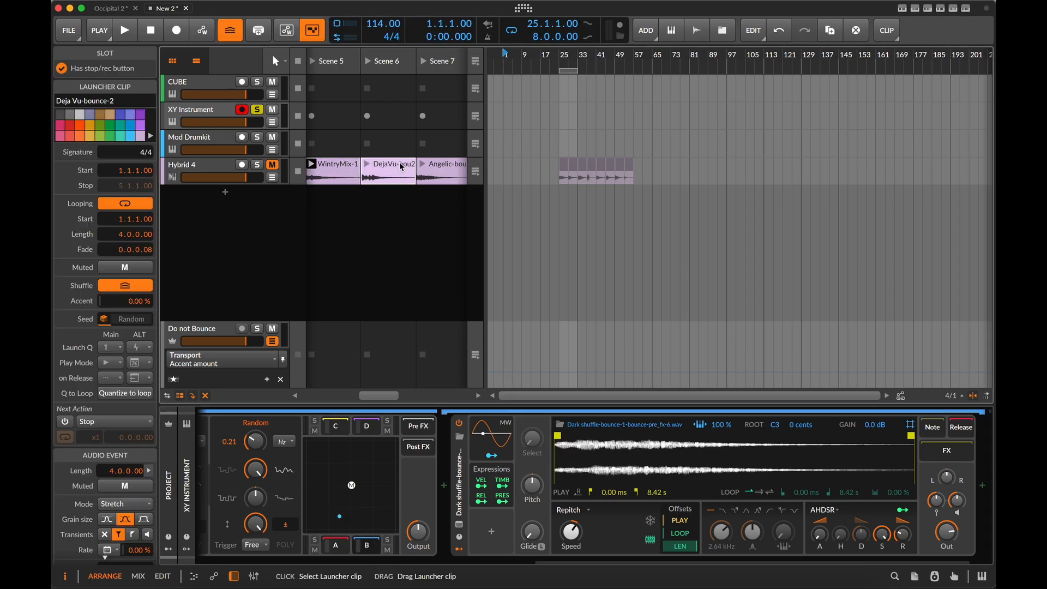
left_click_drag(402, 167, 572, 458)
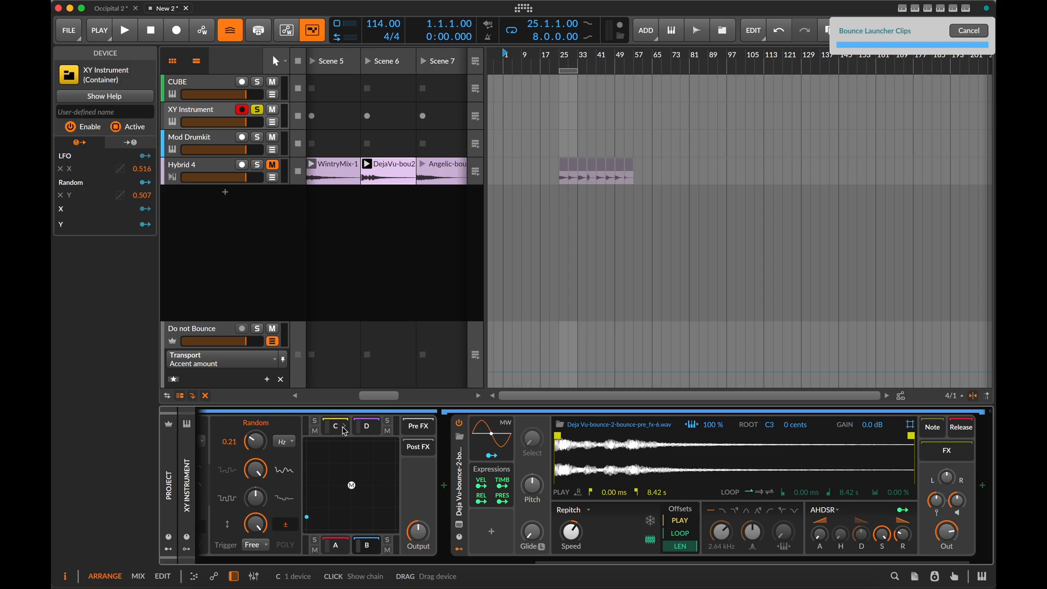
left_click_drag(414, 180, 630, 439)
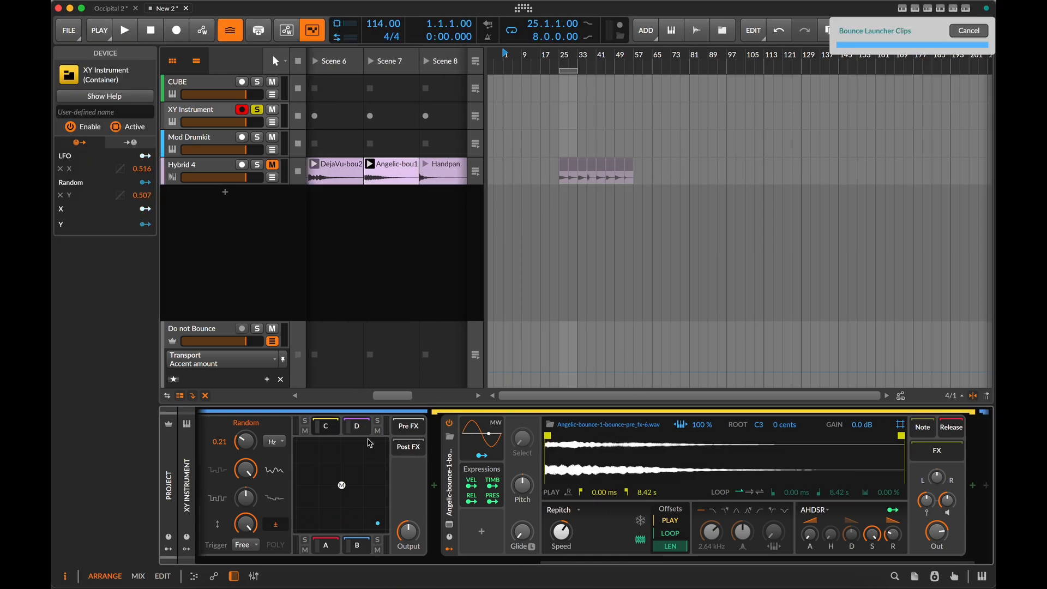
left_click(400, 166)
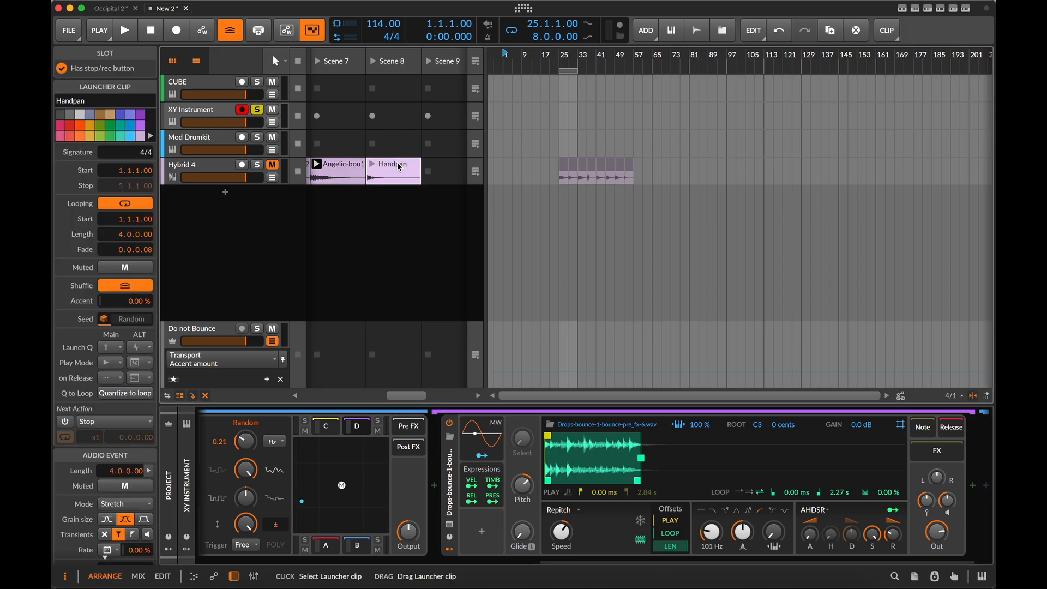
left_click_drag(399, 167, 657, 454)
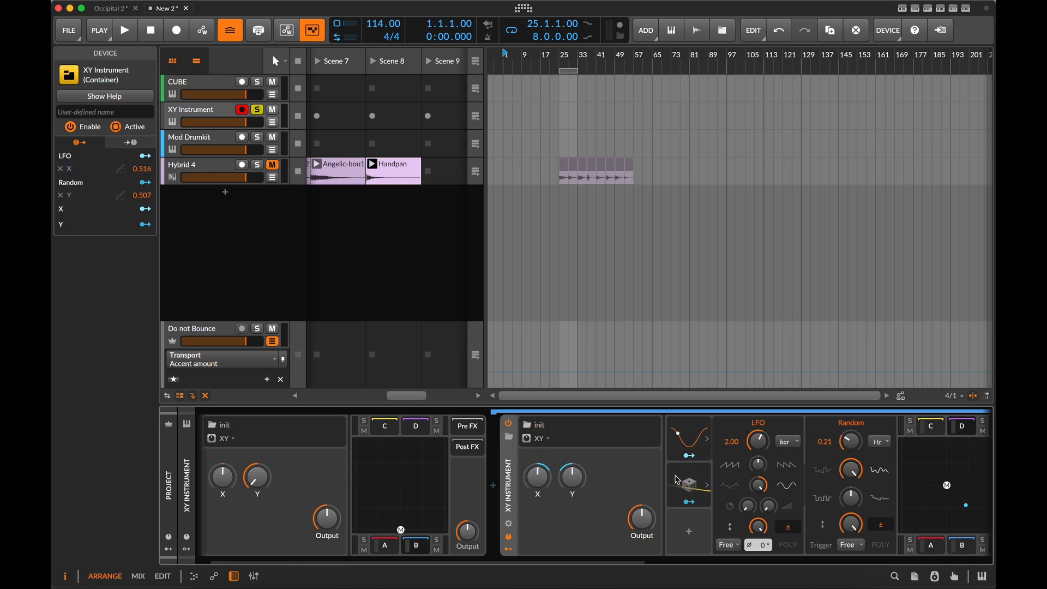
Step: Name the outer XY Instrument device "Global"
scroll(692, 491, "right", 10)
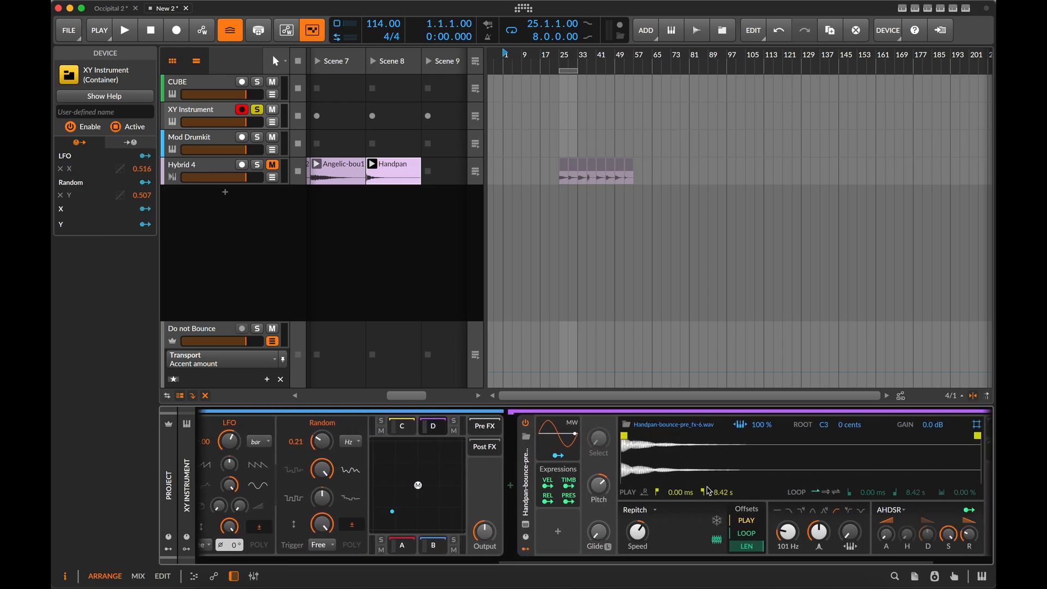
scroll(707, 490, "right", 5)
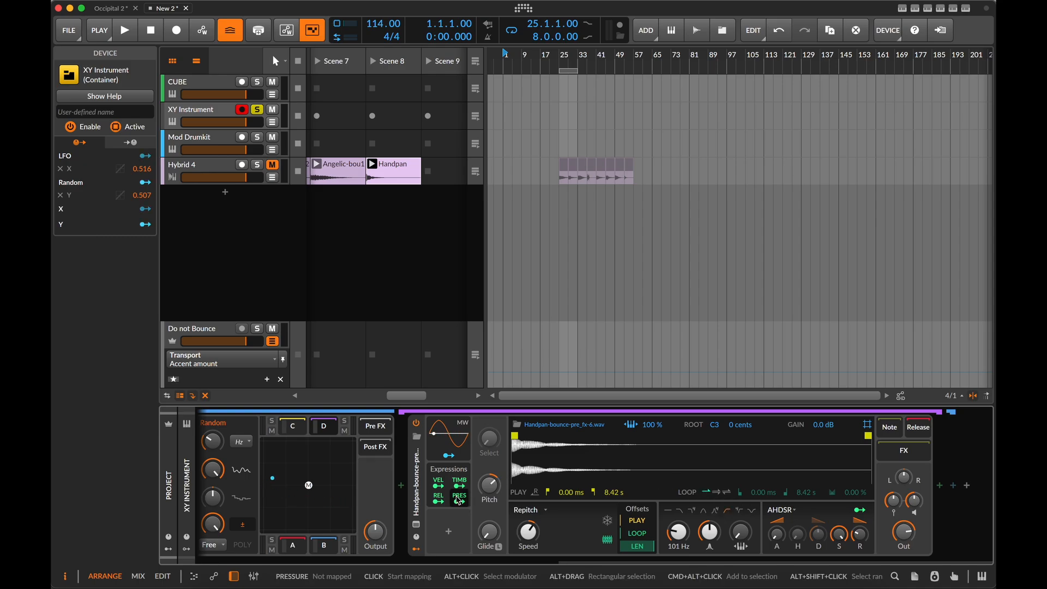
scroll(460, 500, "left", 5)
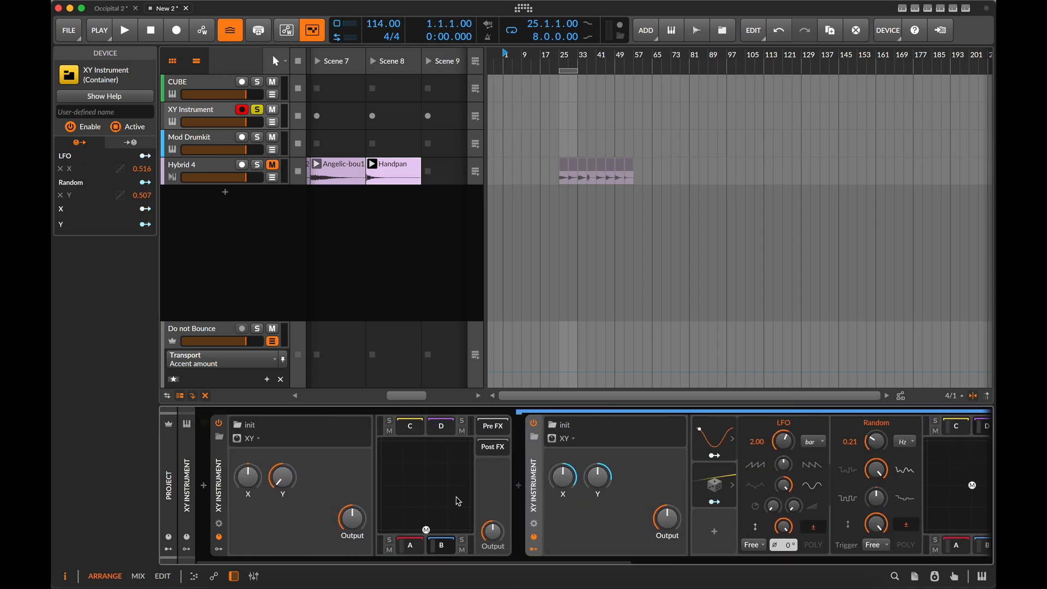
left_click(221, 485)
left_click(100, 113)
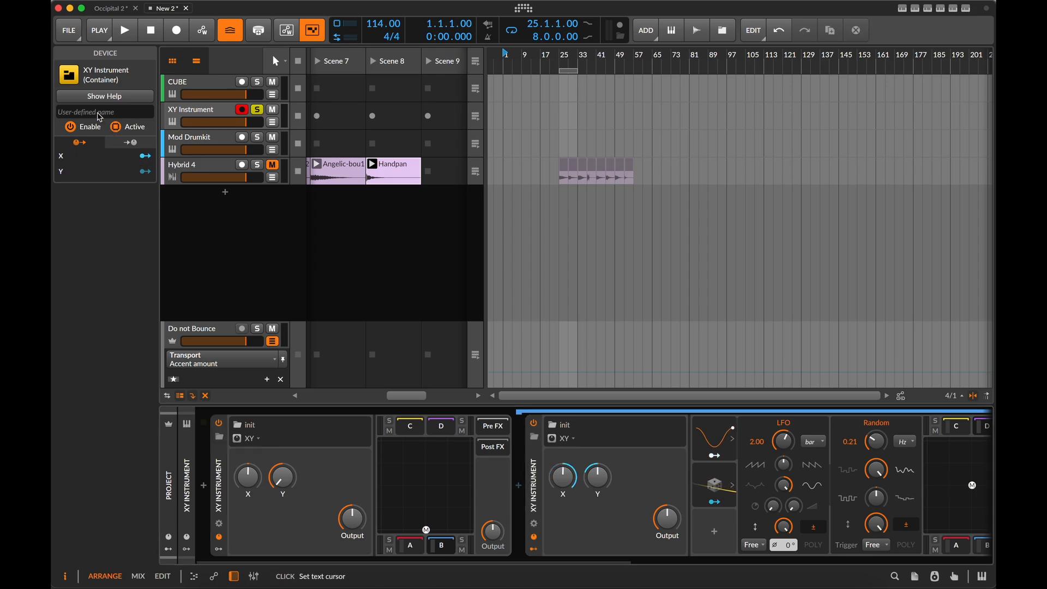
type("G;")
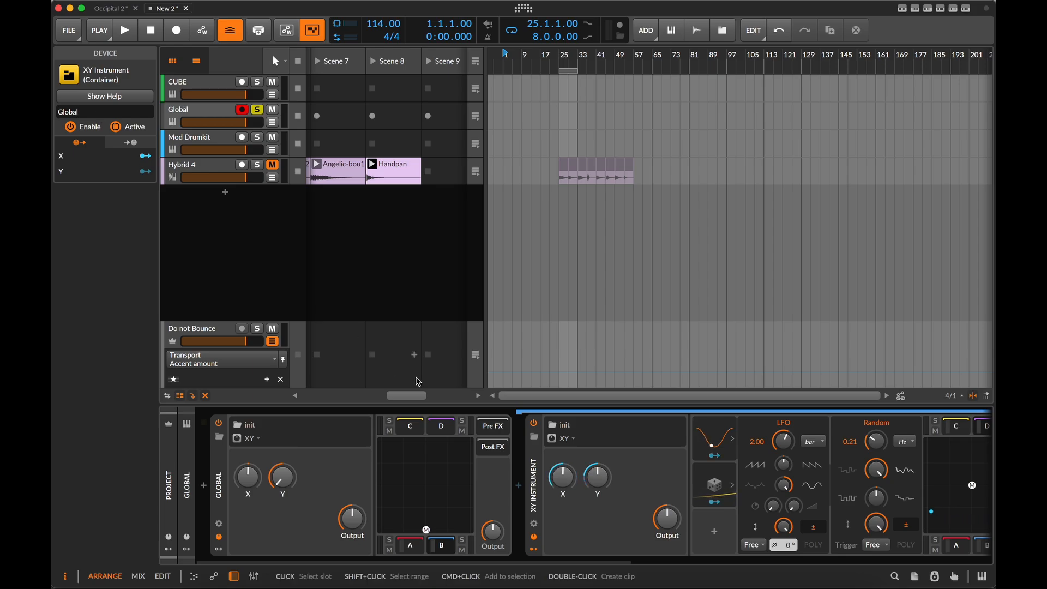
Step: Name the XY Instrument nested in the Global device's layer B "Layer 1"
left_click(535, 493)
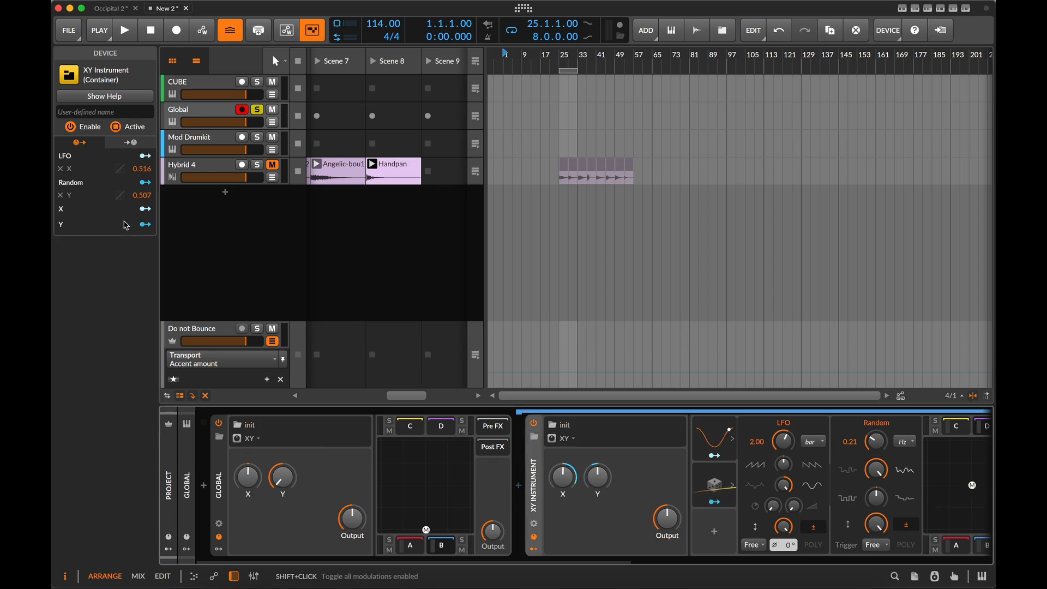
left_click(118, 112)
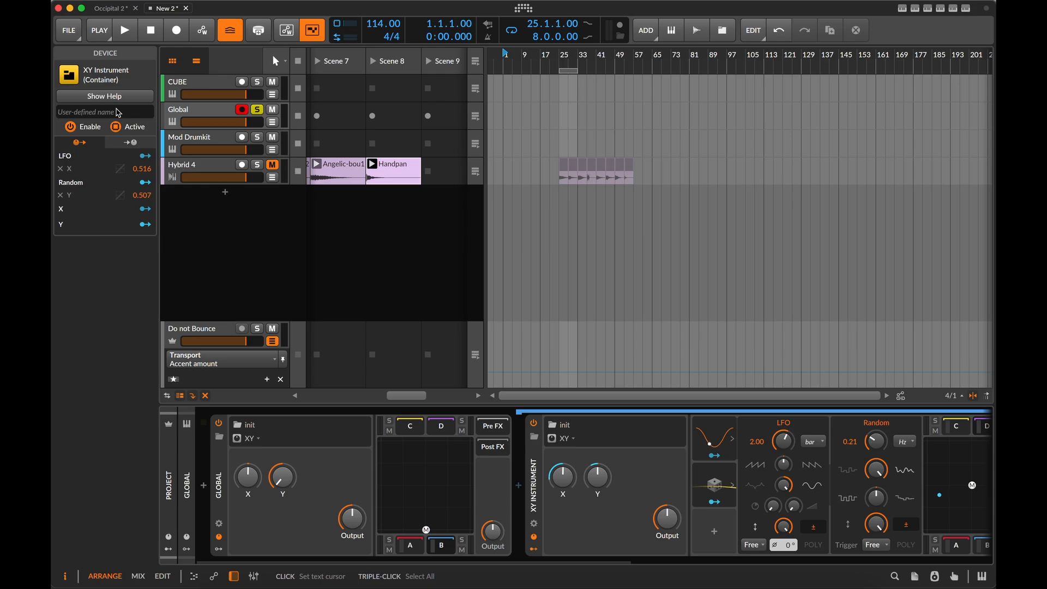
type("Layer 1")
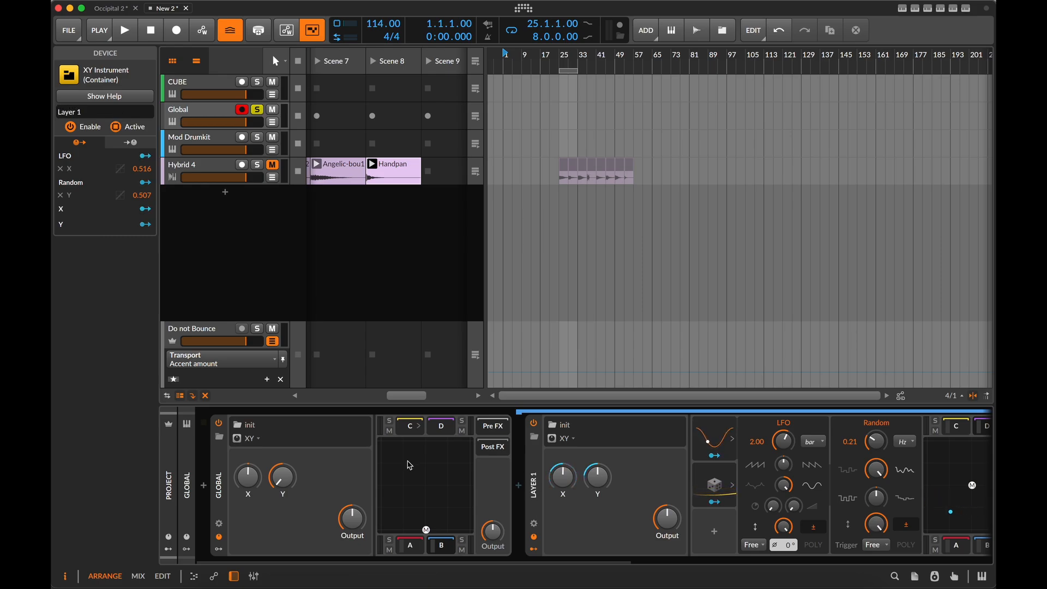
scroll(647, 512, "right", 10)
scroll(545, 523, "left", 5)
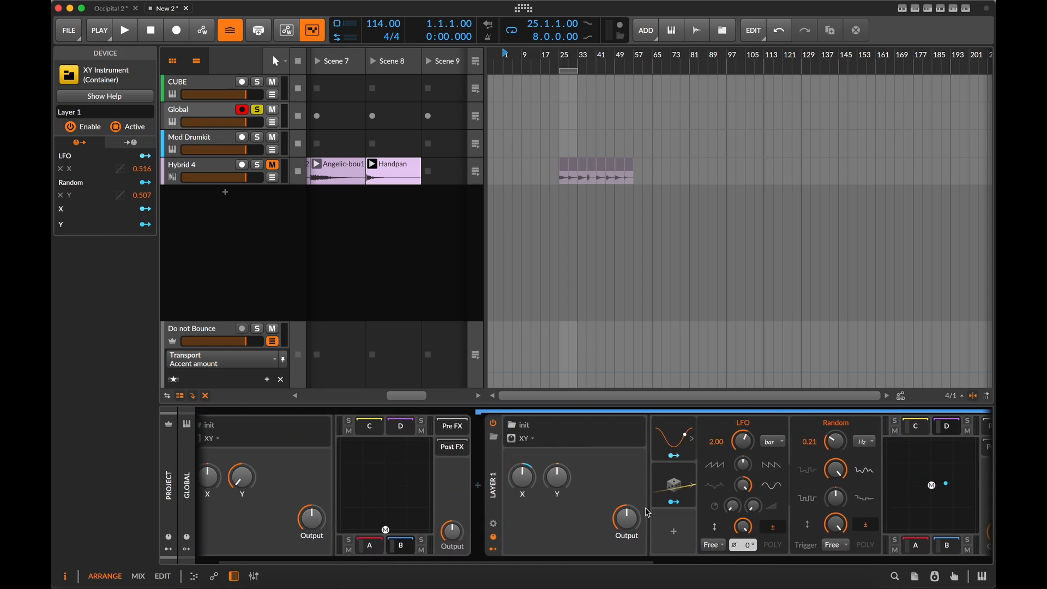
Step: Rename the XY Instrument nested in the Global device's layer B as "Layer 2"
left_click(439, 546)
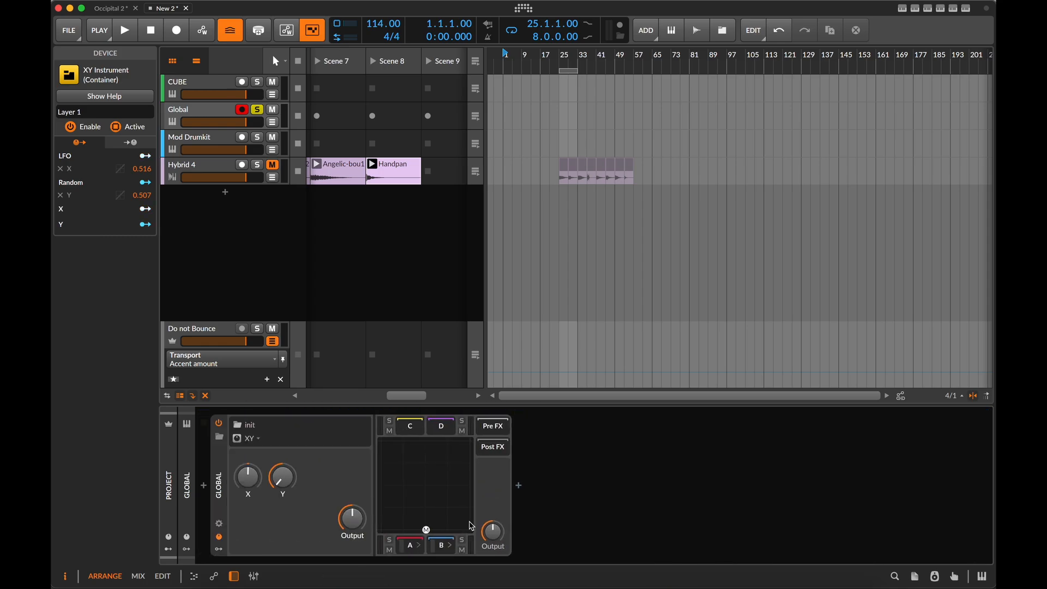
left_click(452, 547)
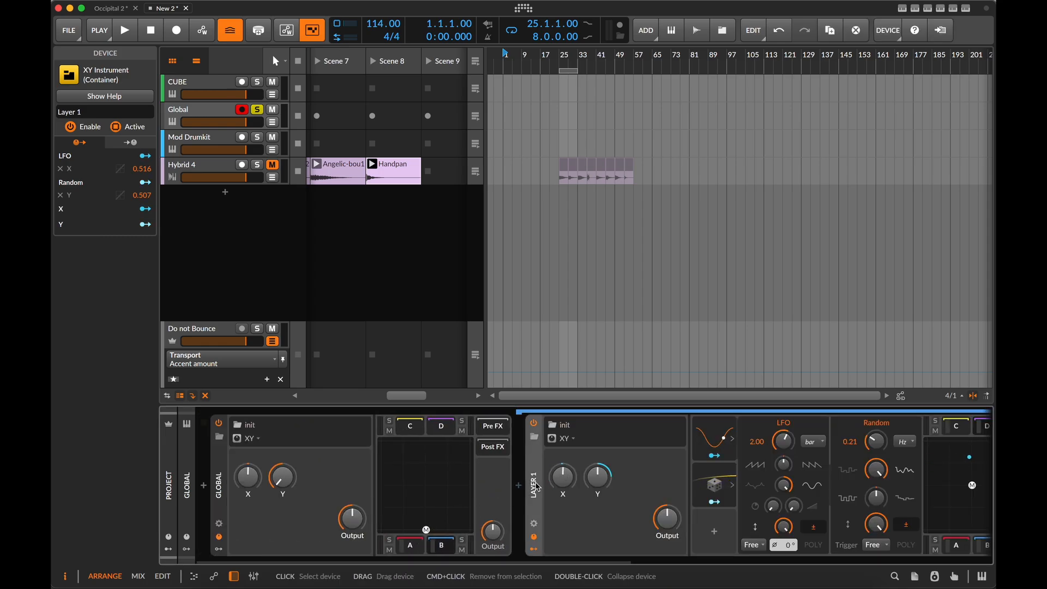
double_click(101, 113)
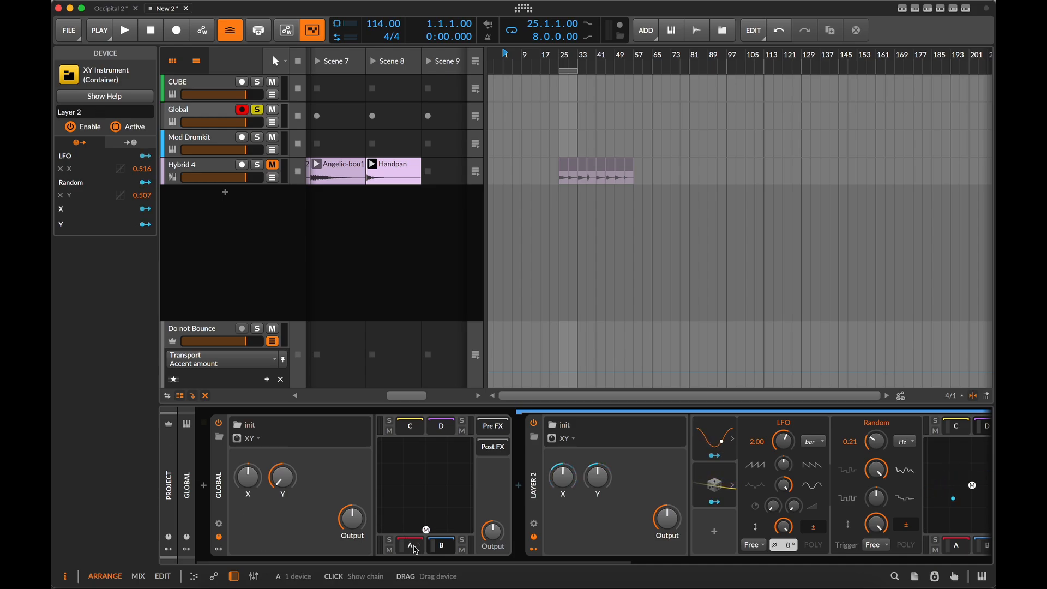
Step: Name the XY Instrument nested in the Global device's layer A "Layer 2"
left_click(439, 545)
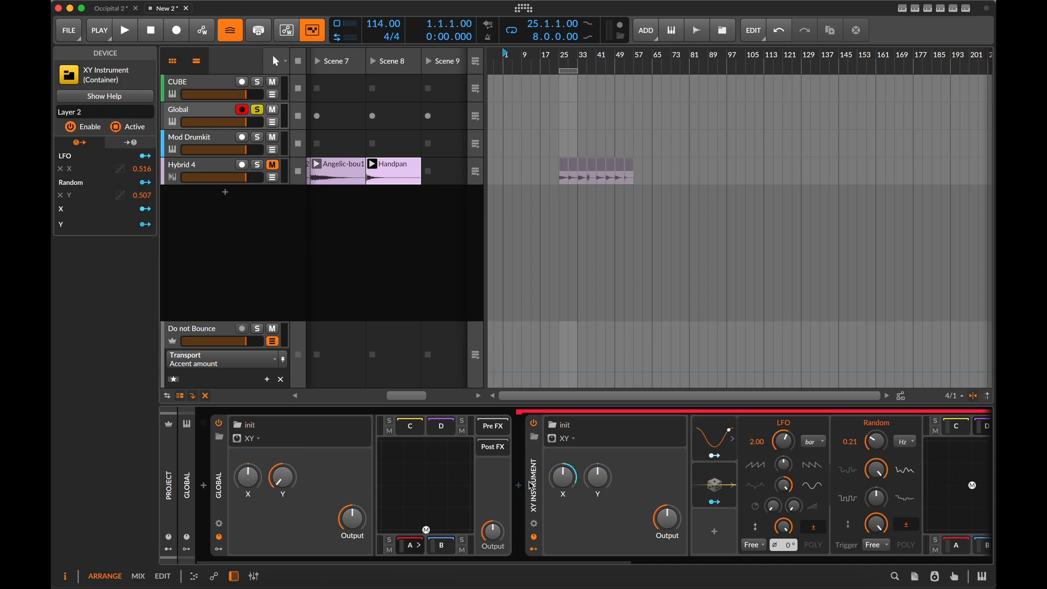
double_click(99, 113)
type("Layer 2")
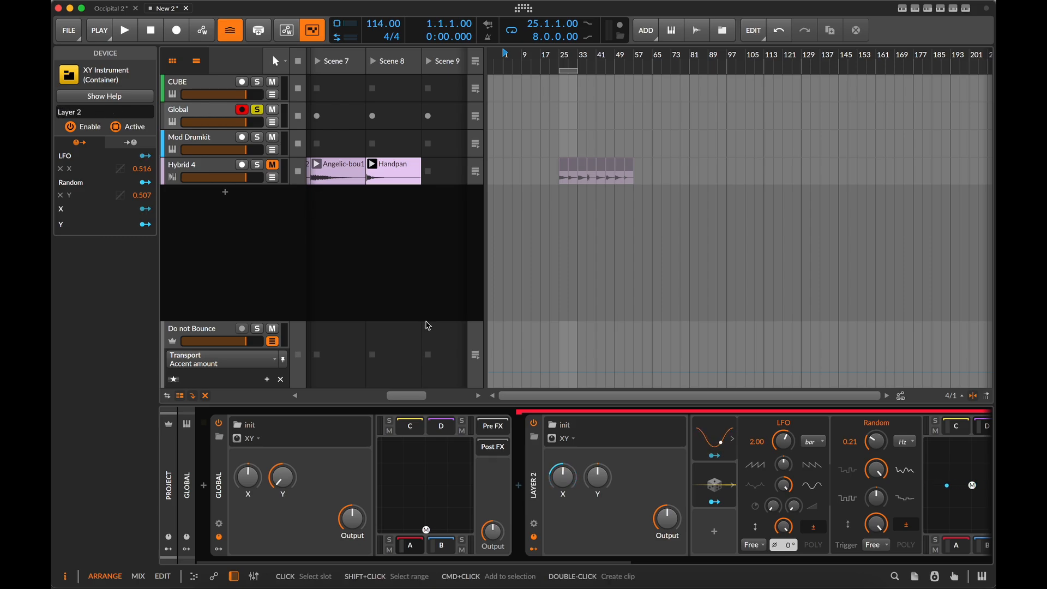
Step: Play the project while moving the Global device's mix point fully into the layer A corner, and stop playback
key("space")
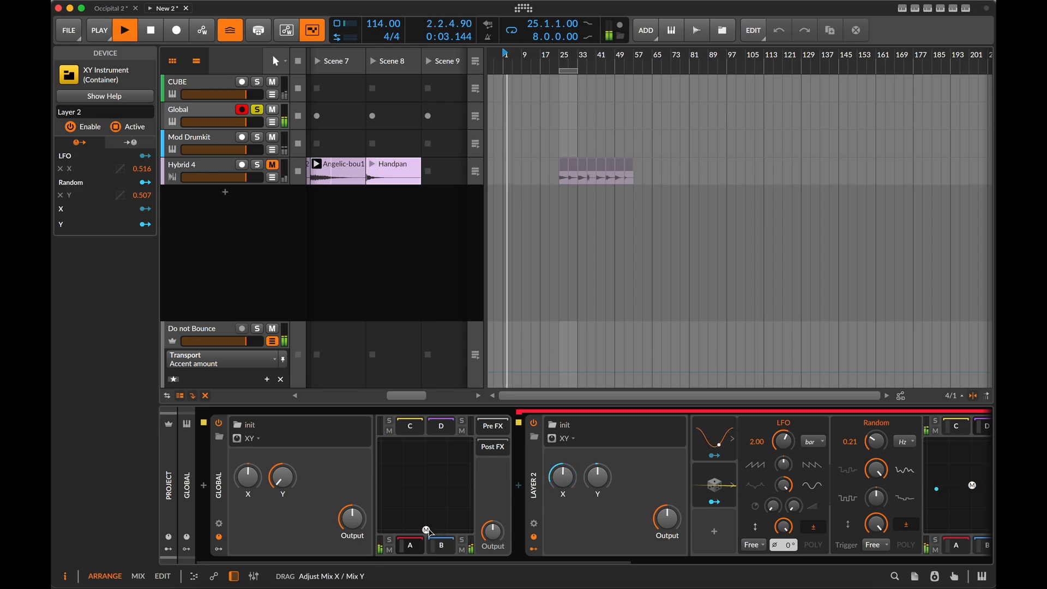
left_click_drag(426, 530, 381, 545)
key("space")
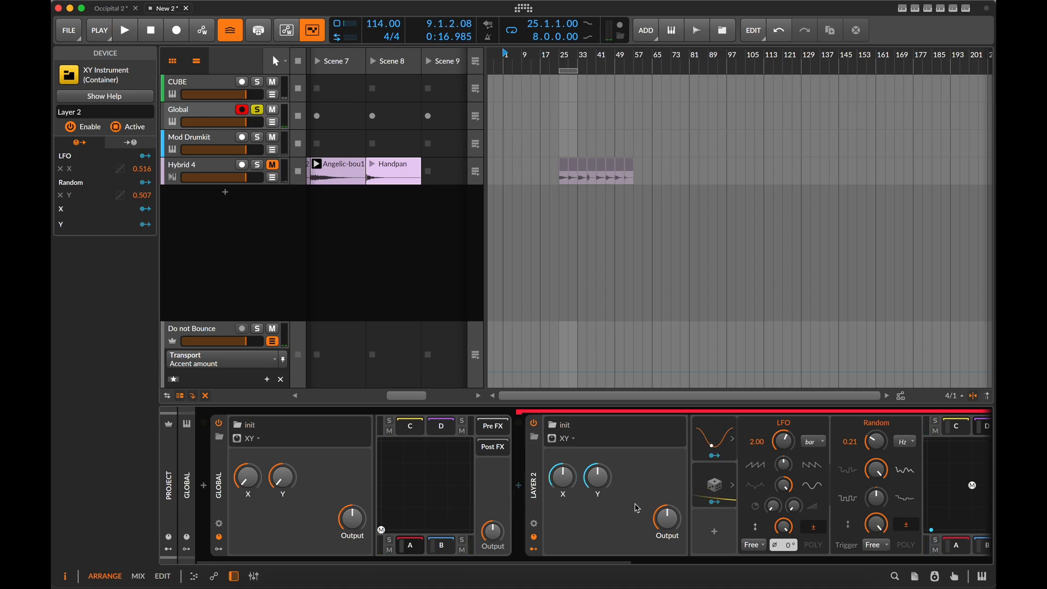
Step: Rename the XY Instrument nested in the Global device's layer A as "Layer 1"
scroll(636, 507, "right", 2)
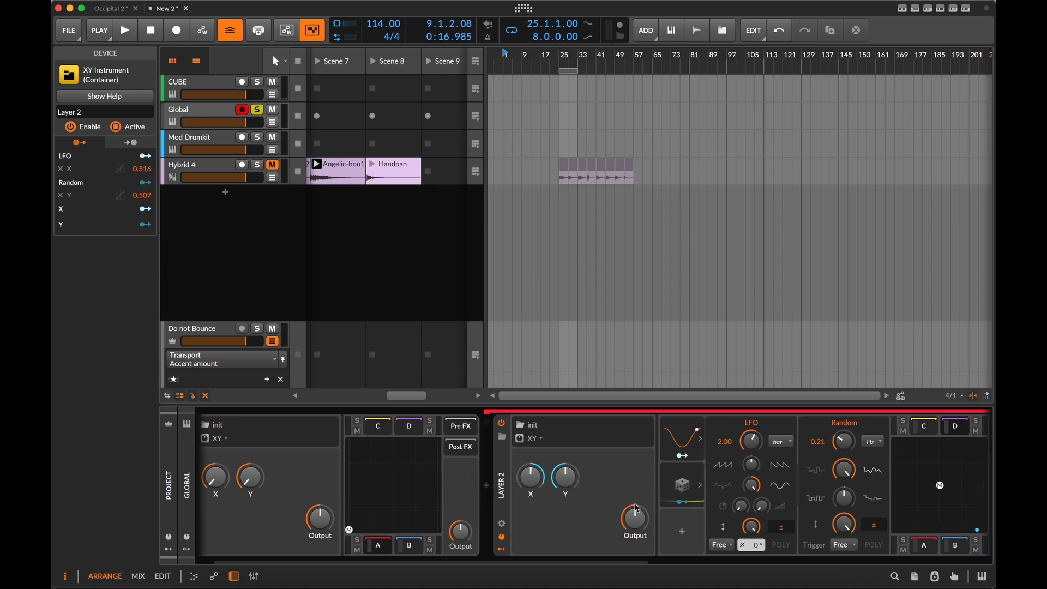
scroll(637, 507, "right", 20)
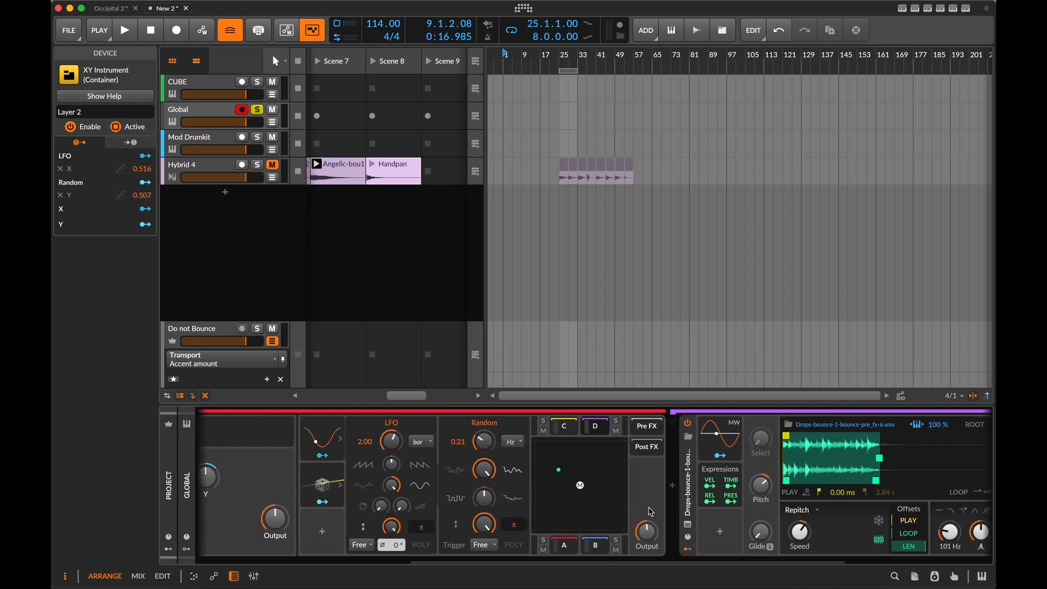
scroll(650, 511, "left", 15)
scroll(652, 512, "right", 17)
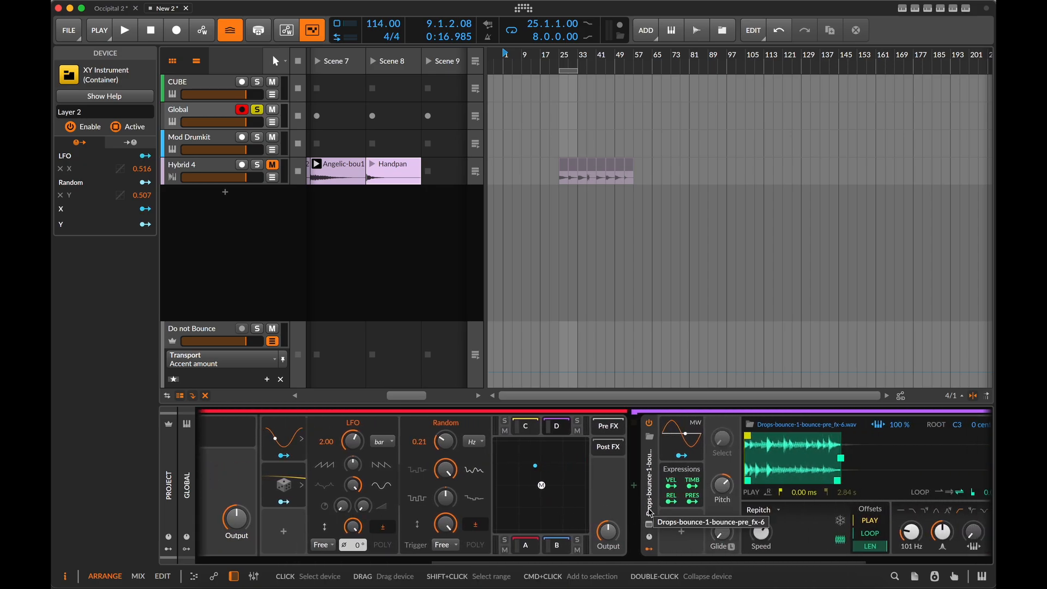
scroll(651, 512, "left", 20)
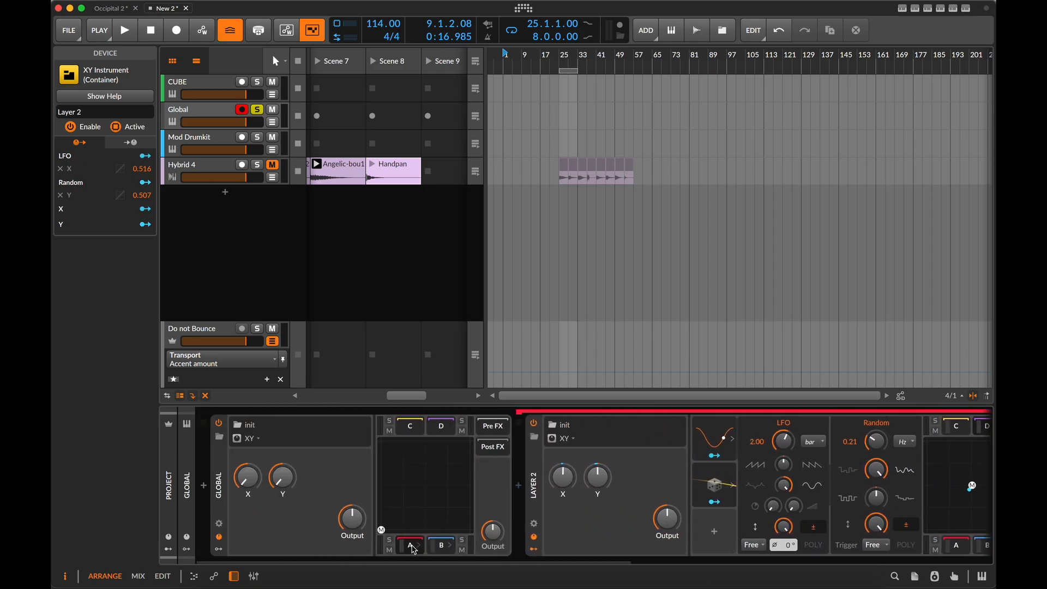
left_click(413, 548)
left_click(413, 547)
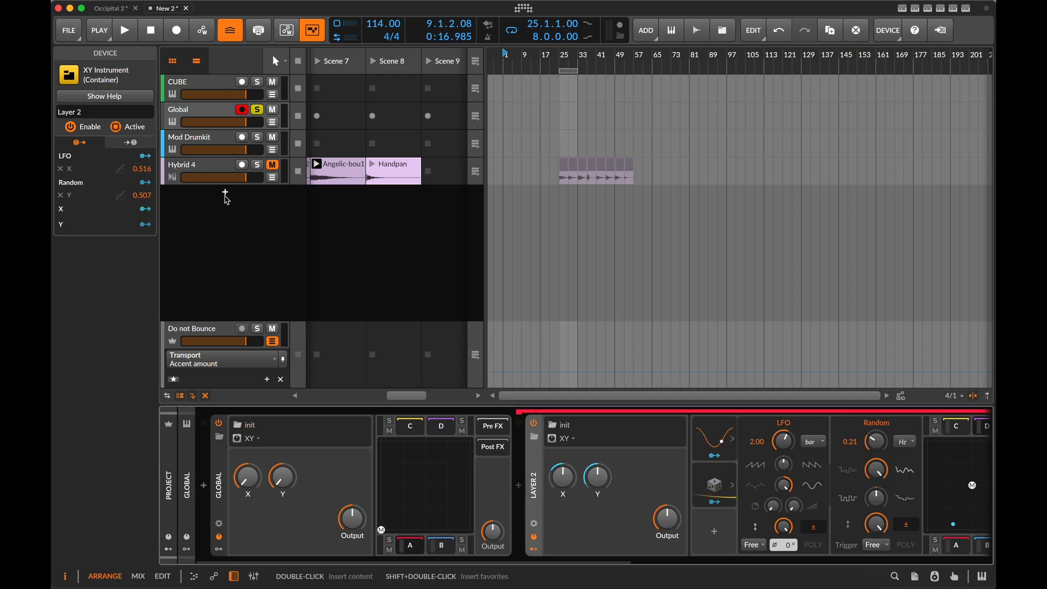
left_click(102, 114)
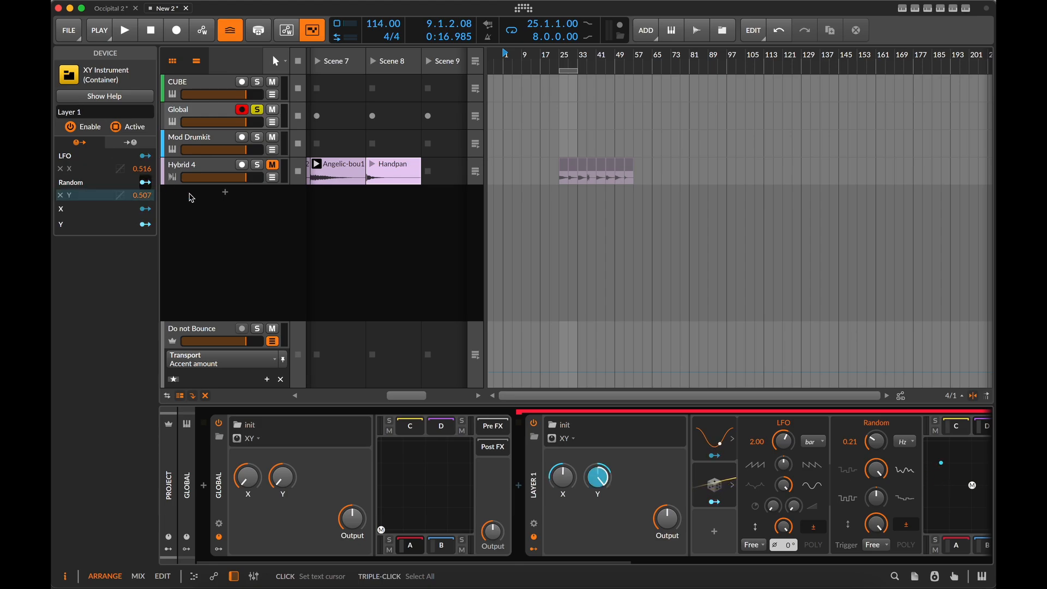
Step: In the Layer 2 instrument, replace the sample in its layer A Sampler with the Ambi Piano clip from Scene 1
left_click(444, 547)
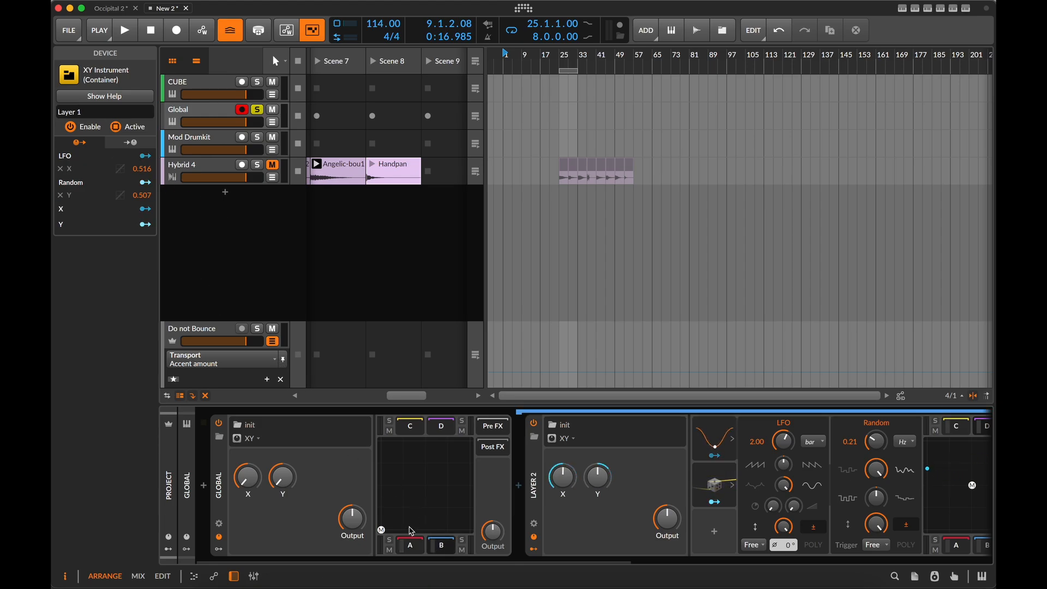
left_click(413, 545)
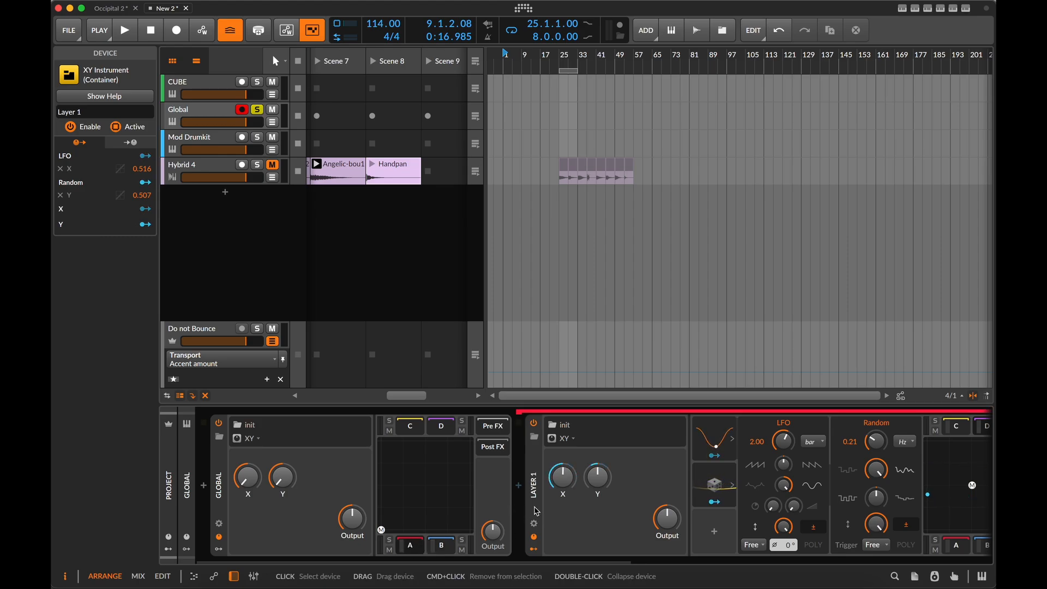
left_click(445, 546)
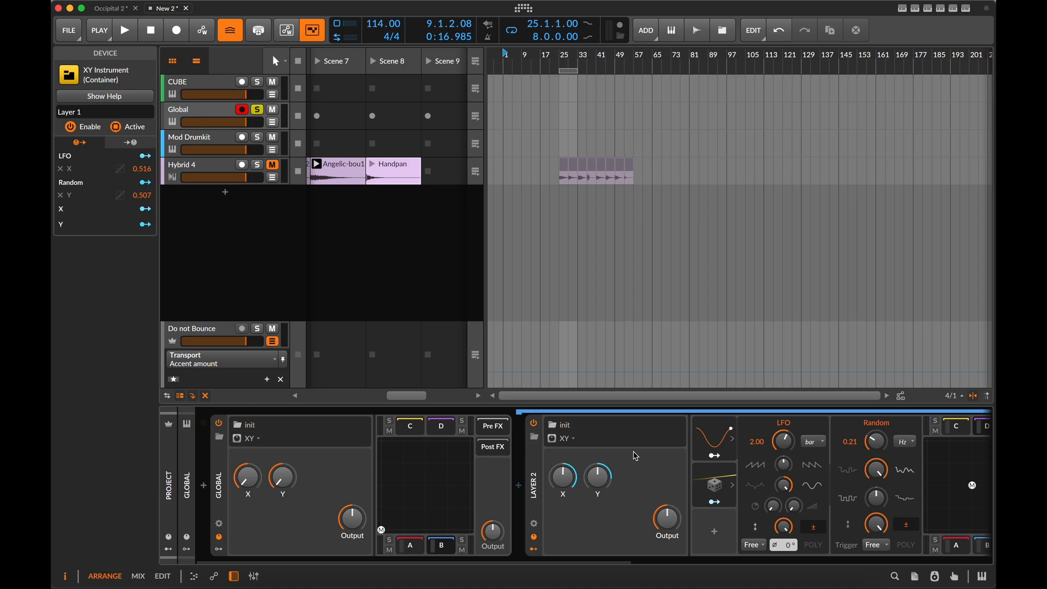
scroll(679, 476, "right", 5)
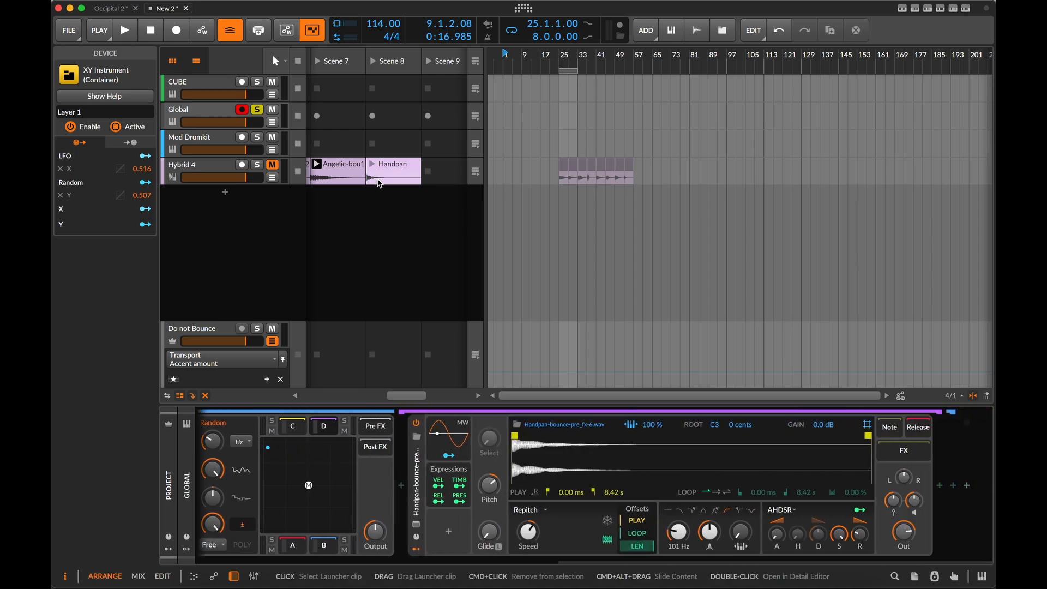
scroll(376, 182, "left", 5)
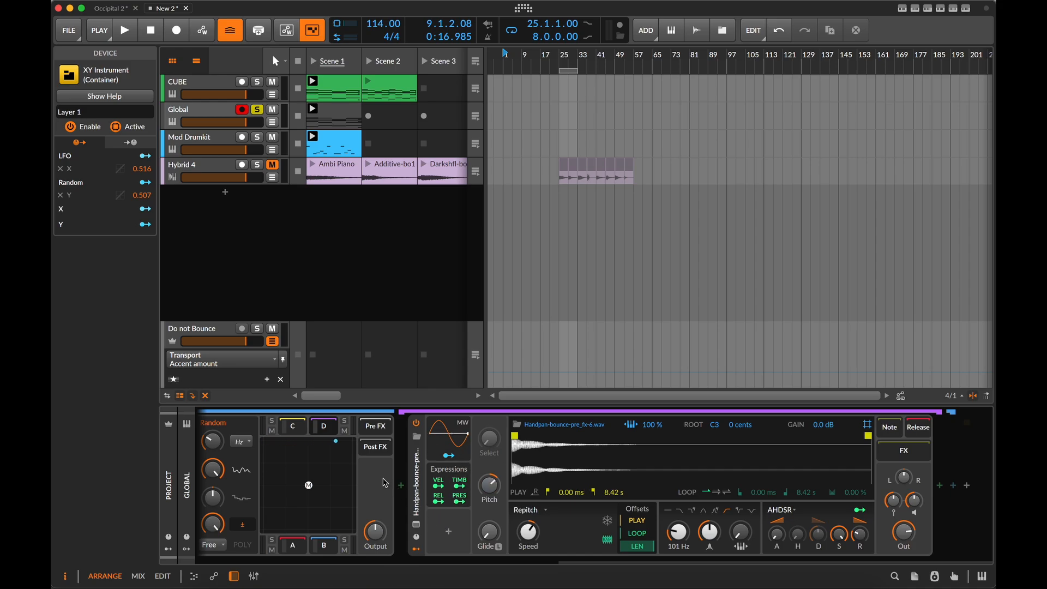
left_click(294, 546)
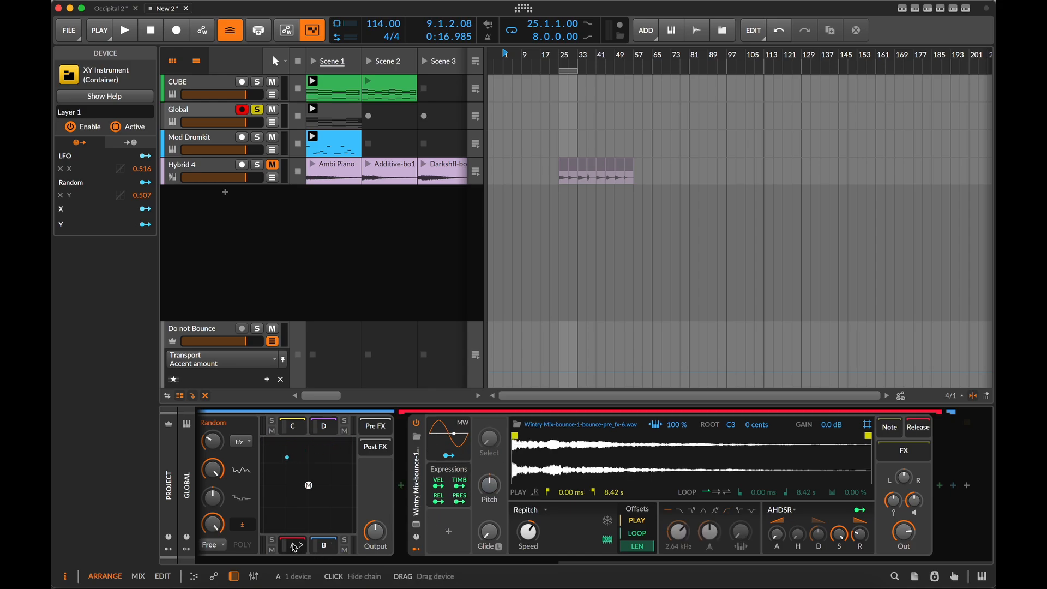
left_click(347, 171)
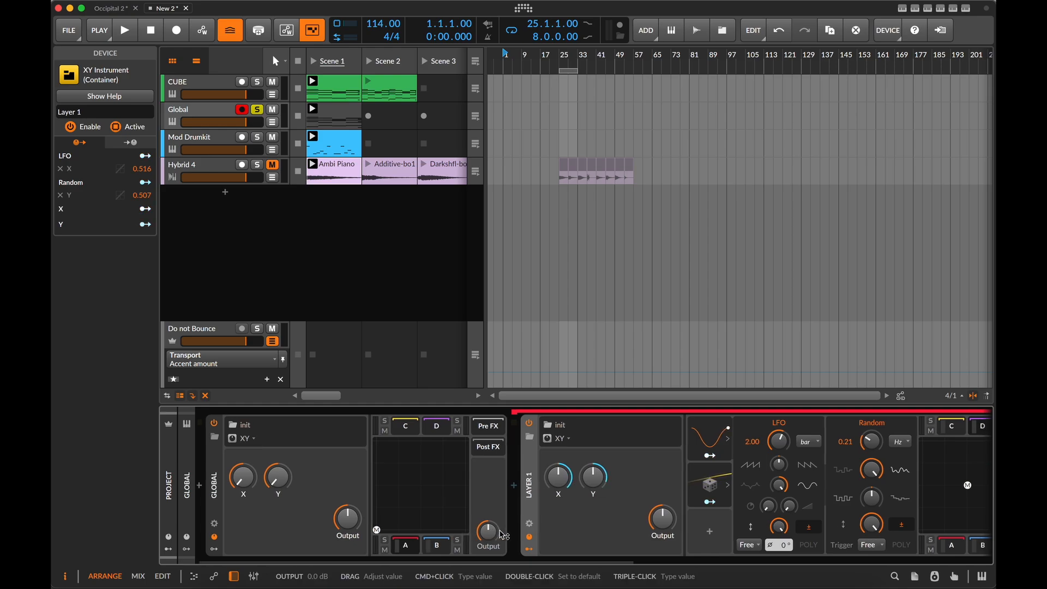
Step: In the Layer 1 instrument, replace the sample in its layer C Sampler with the Wintry Mix clip from Scene 5
scroll(502, 534, "right", 15)
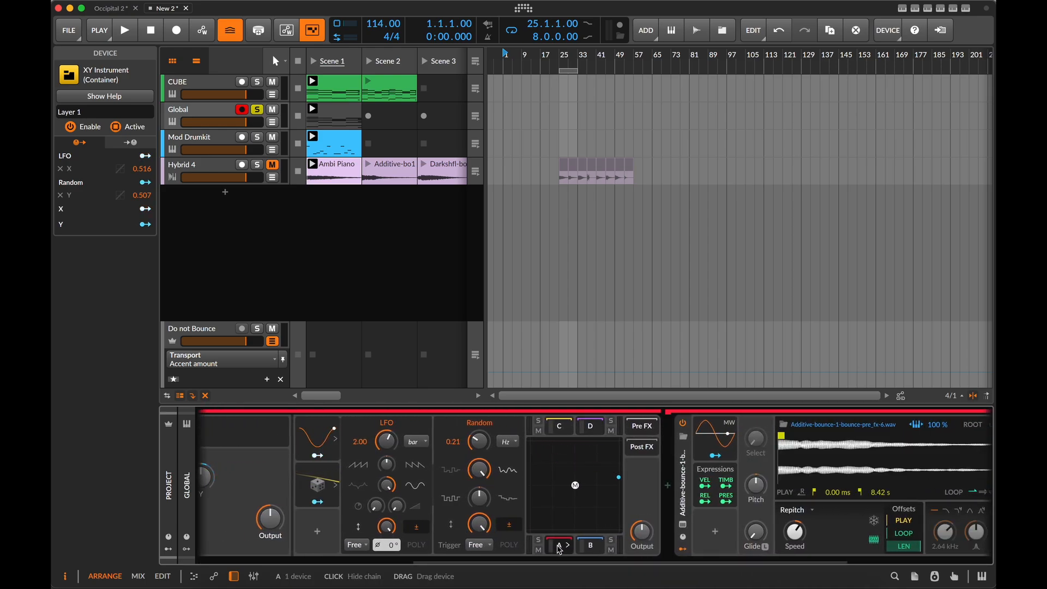
left_click(562, 429)
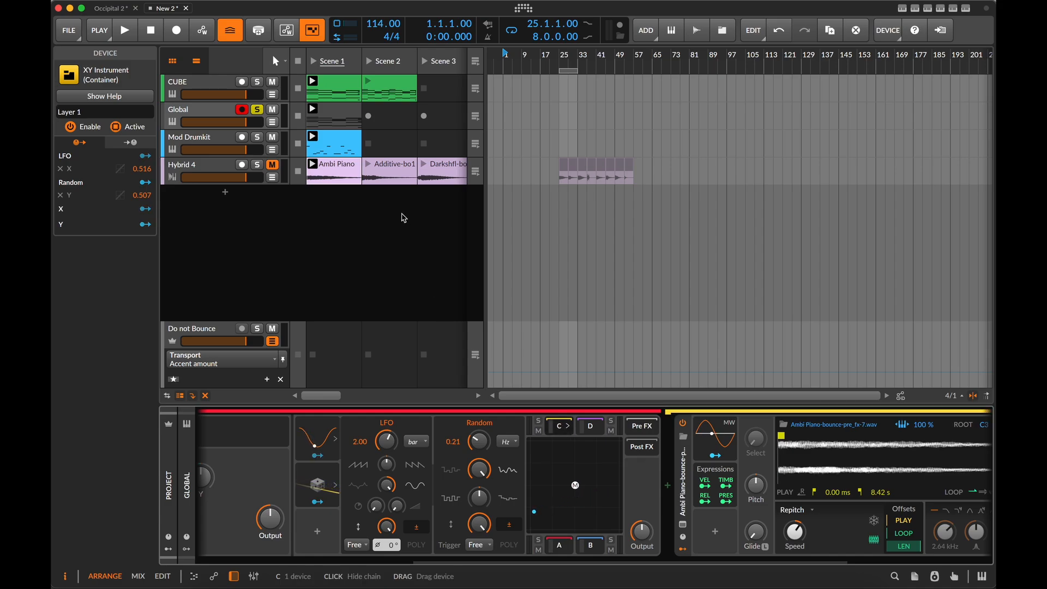
scroll(425, 180, "right", 6)
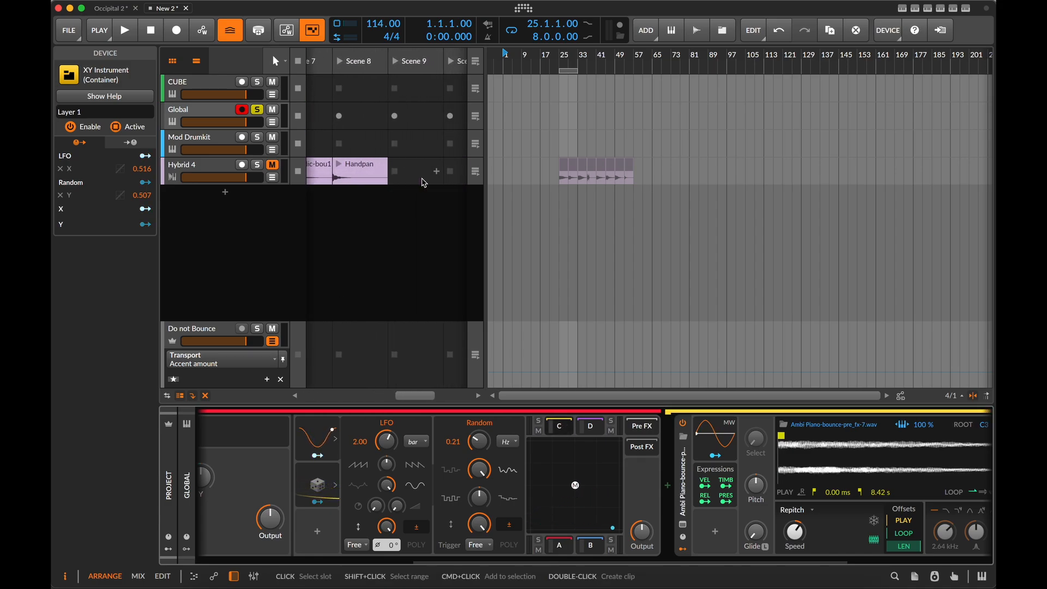
scroll(424, 182, "left", 4)
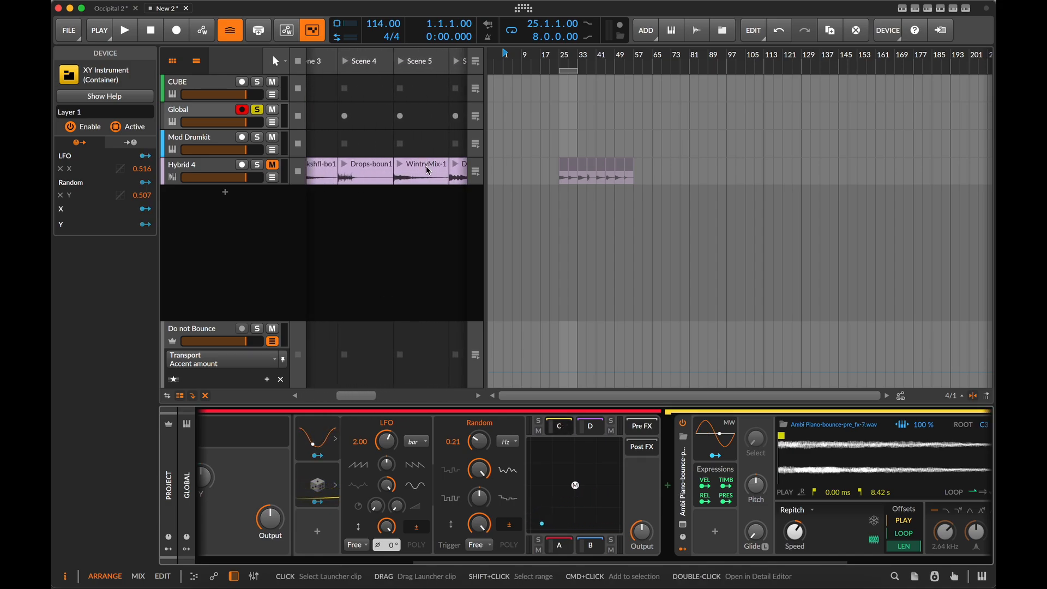
left_click_drag(428, 171, 809, 456)
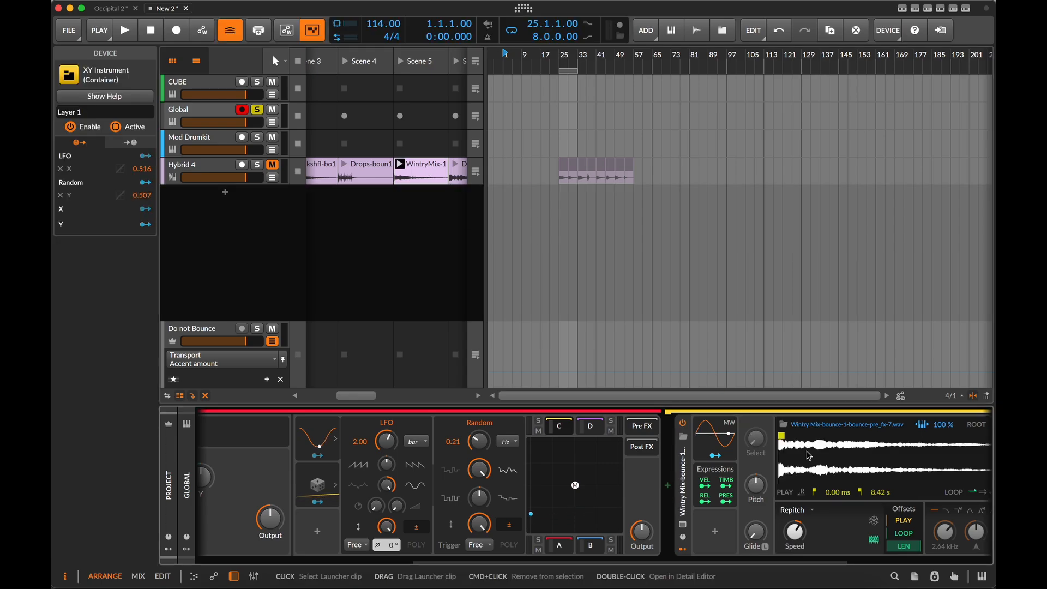
Step: Audition the morph by playing the project while shifting the Global mix point, ending in the layer A corner, and stop playback
scroll(414, 504, "left", 6)
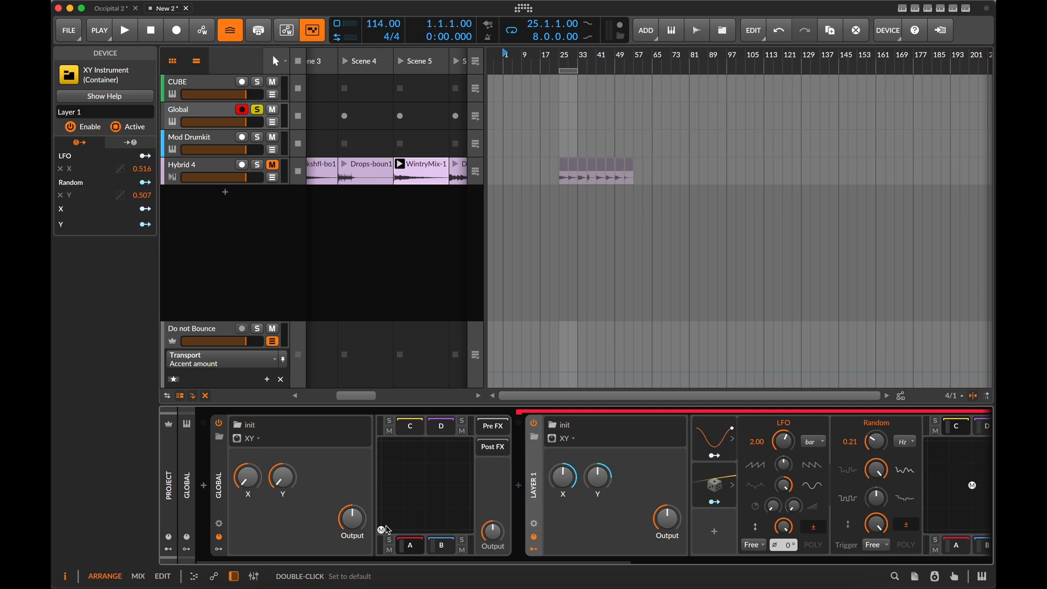
key("space")
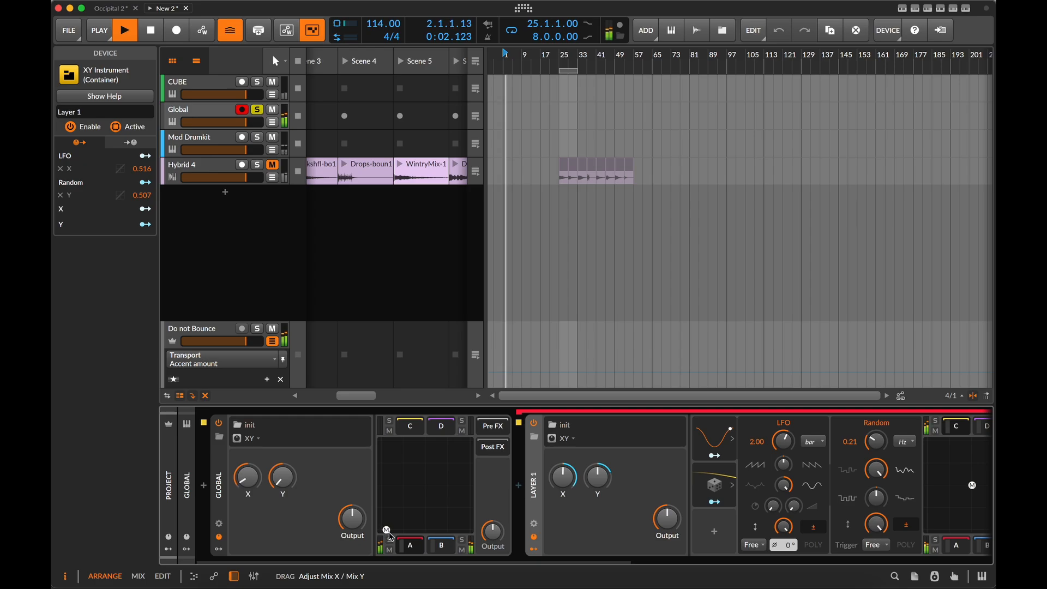
left_click_drag(383, 533, 410, 569)
key("space")
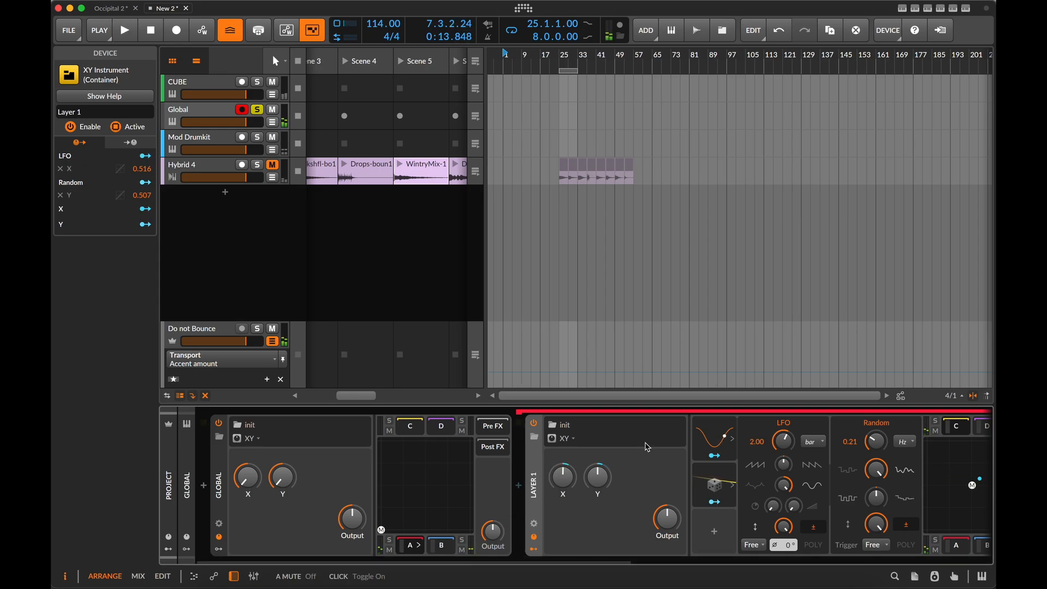
scroll(719, 490, "right", 10)
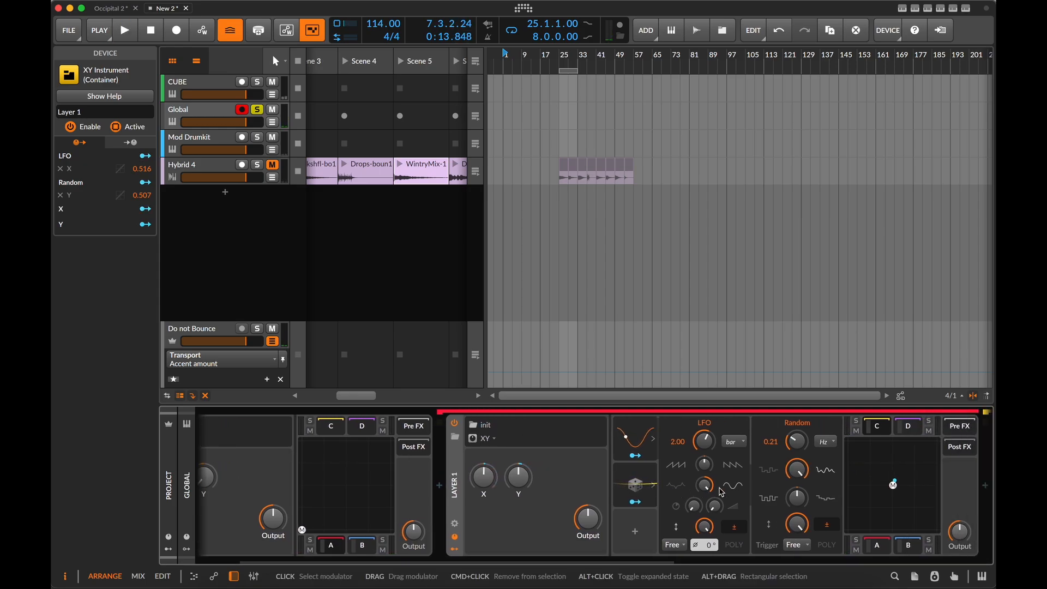
scroll(719, 490, "right", 8)
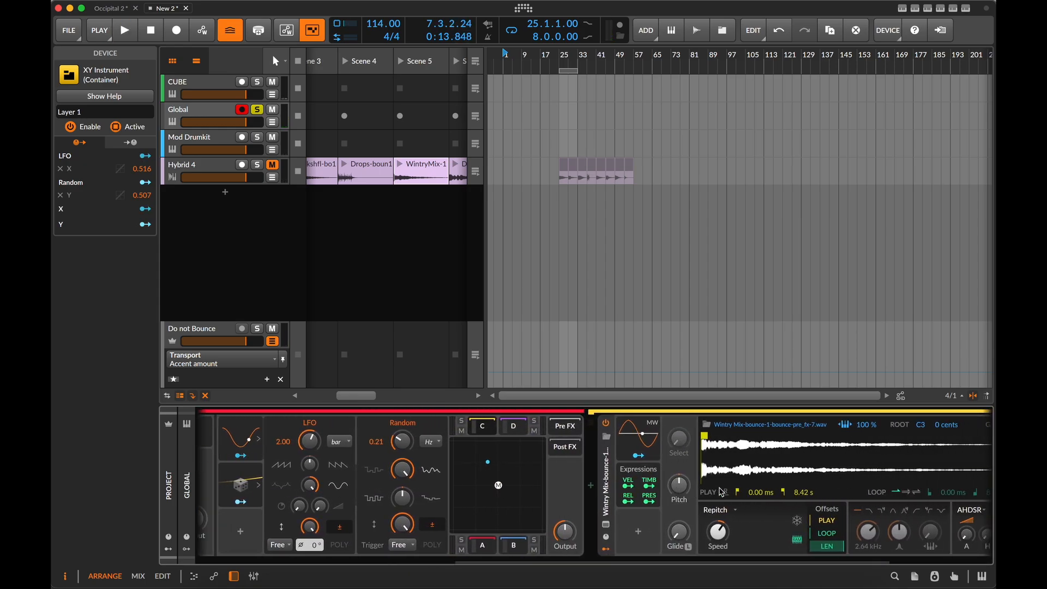
scroll(721, 492, "left", 2)
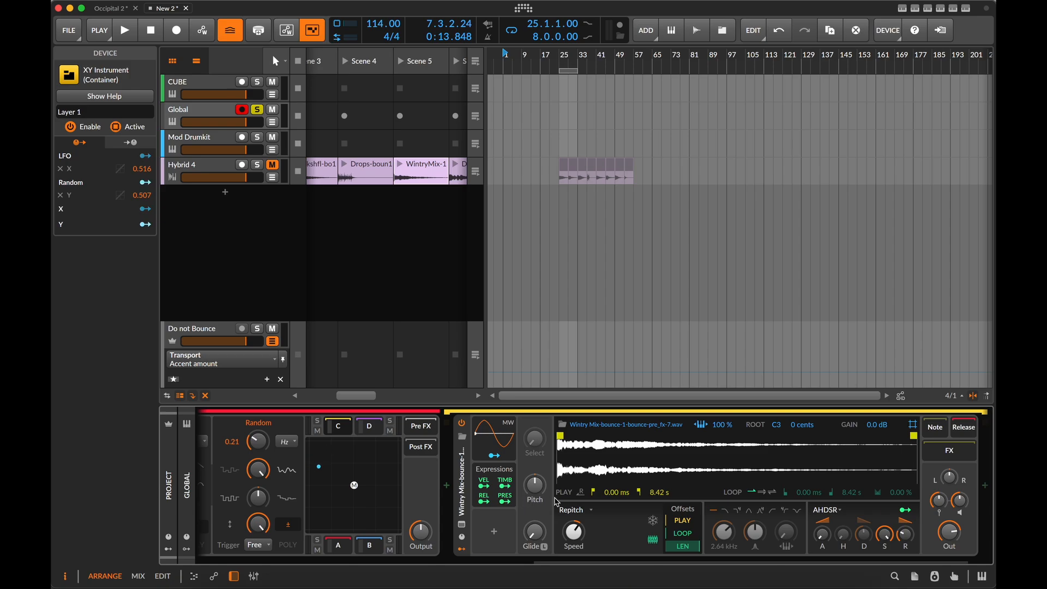
Step: Show the modulators of the Global XY Instrument and add an LFO modulator to it
left_click(445, 518)
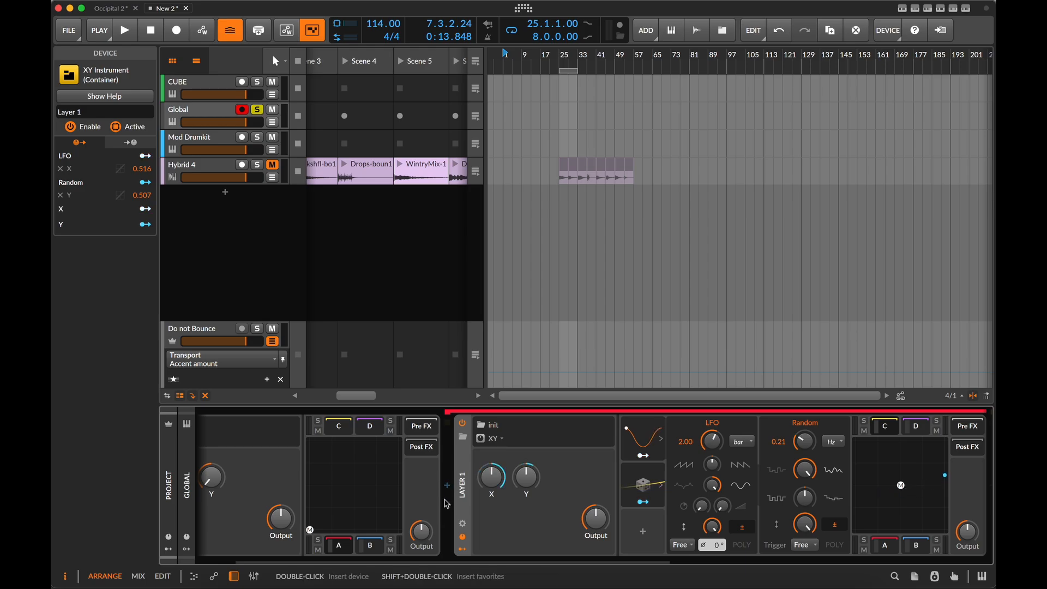
left_click(187, 486)
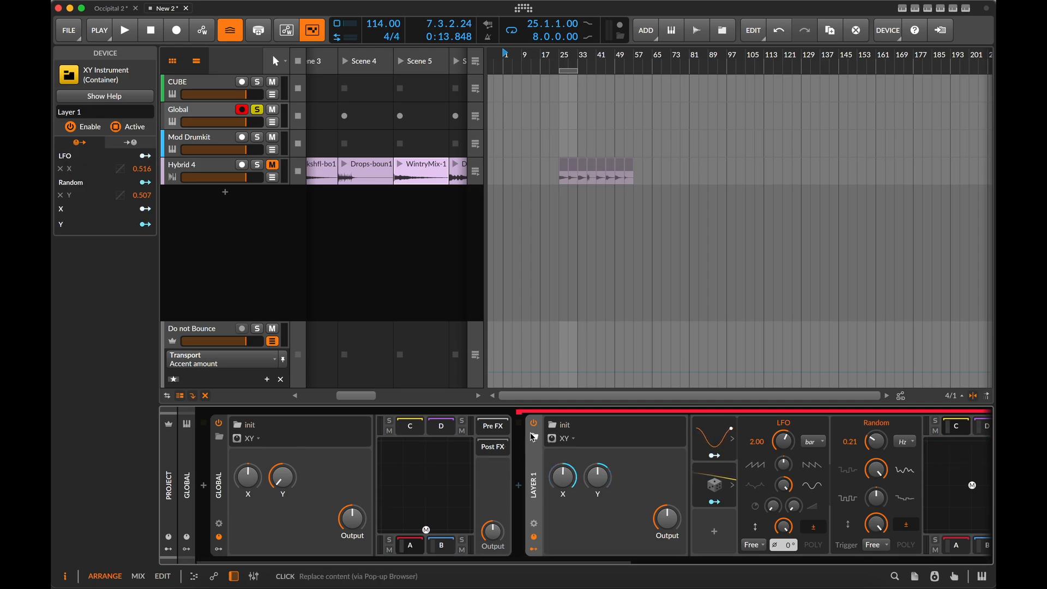
left_click(225, 549)
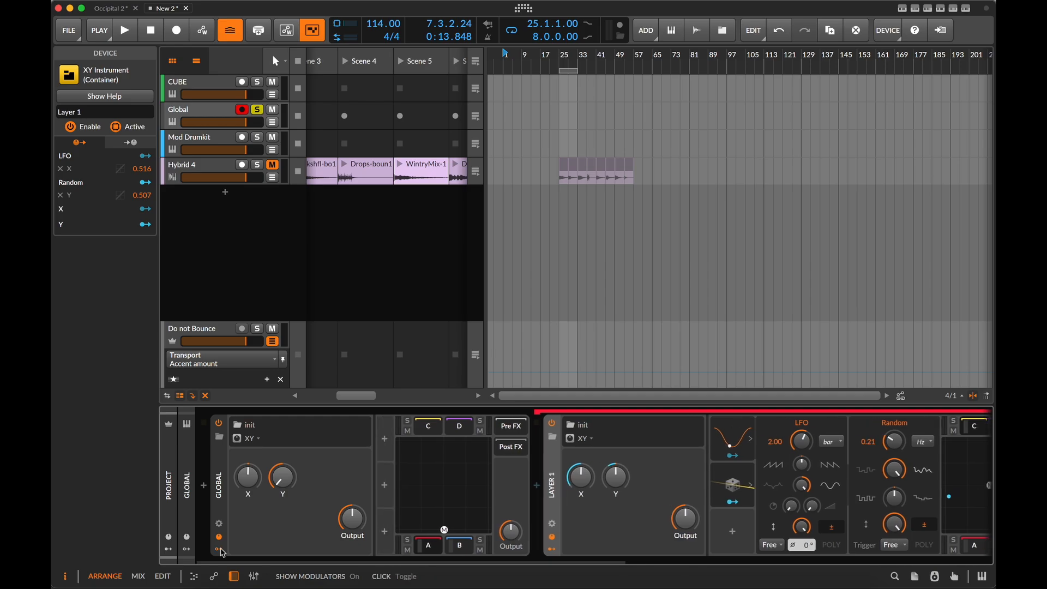
left_click(384, 441)
type("lfo")
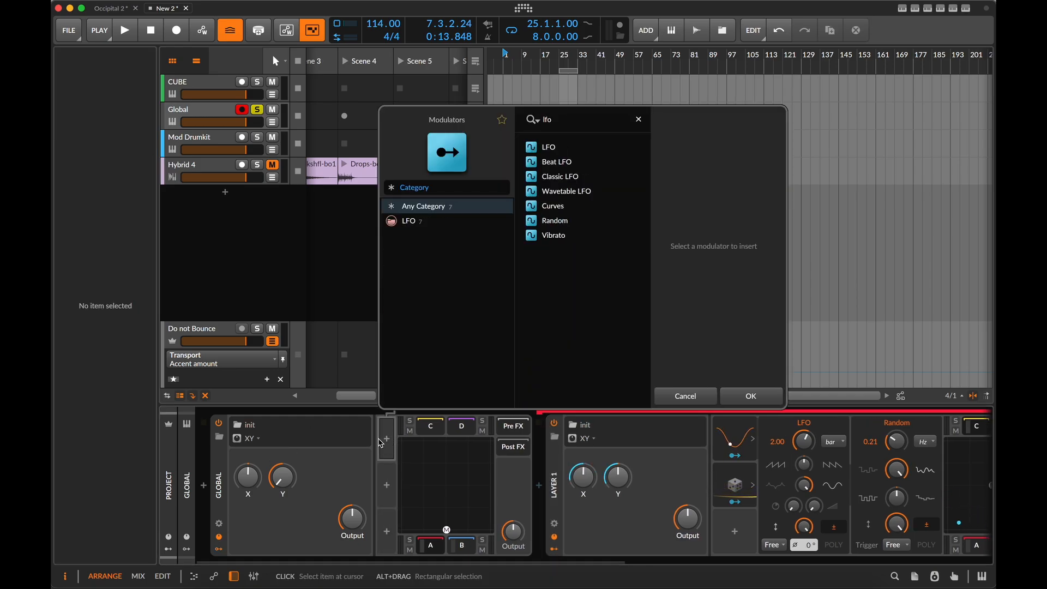
left_click(547, 147)
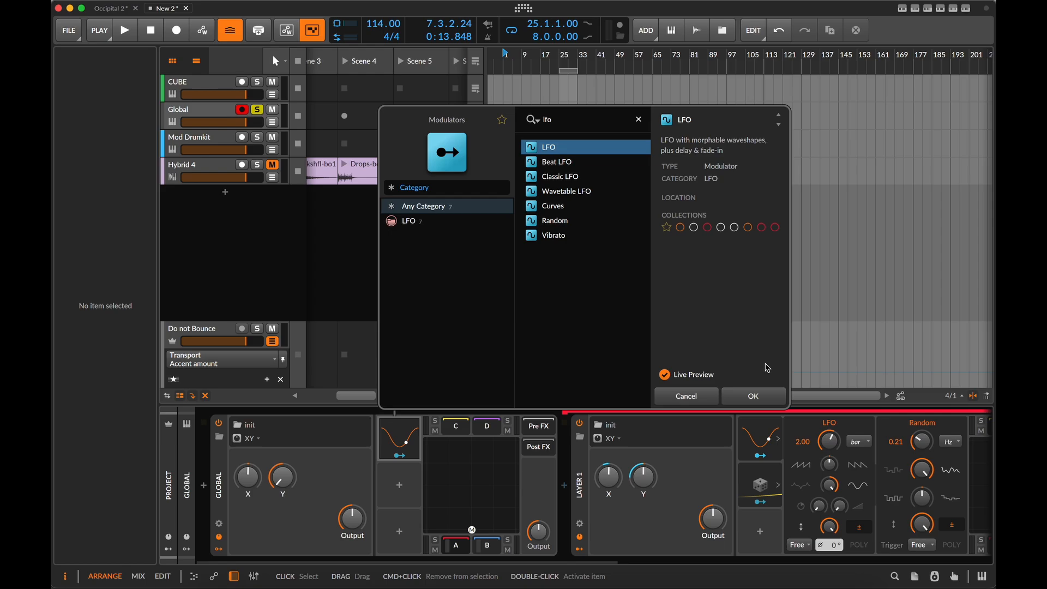
left_click(772, 399)
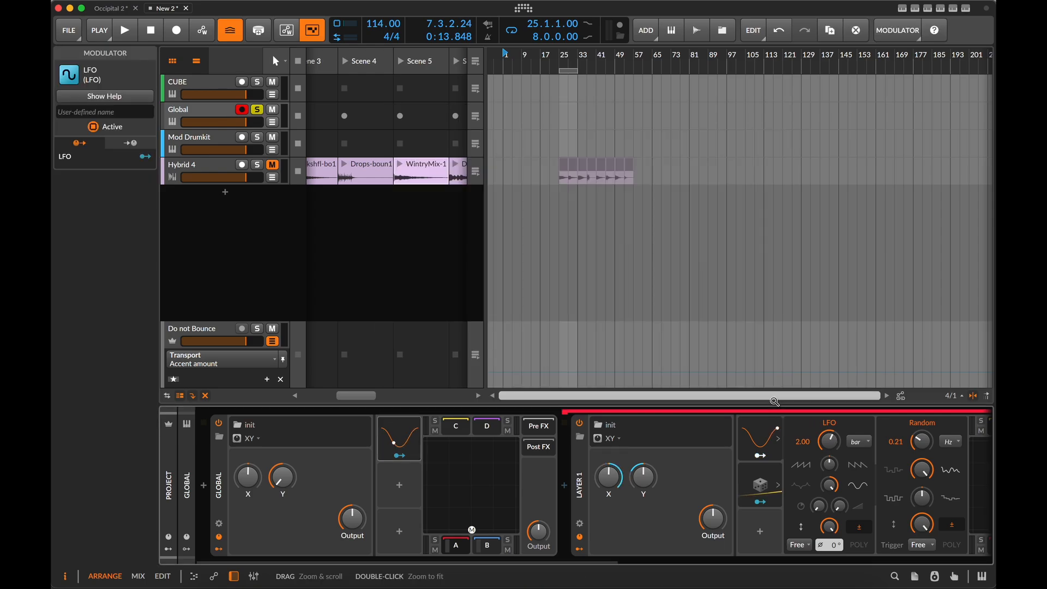
Step: Modulate the Global instrument's X mix with the new LFO by about 0.52 and set the LFO's timebase to Bar
left_click(400, 456)
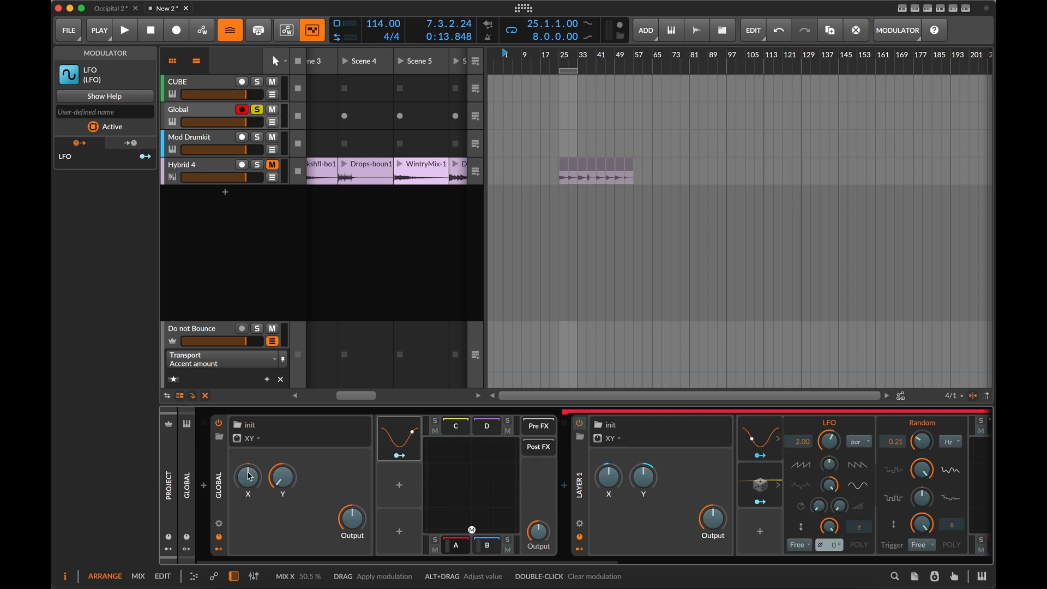
left_click_drag(248, 477, 247, 446)
left_click(417, 438)
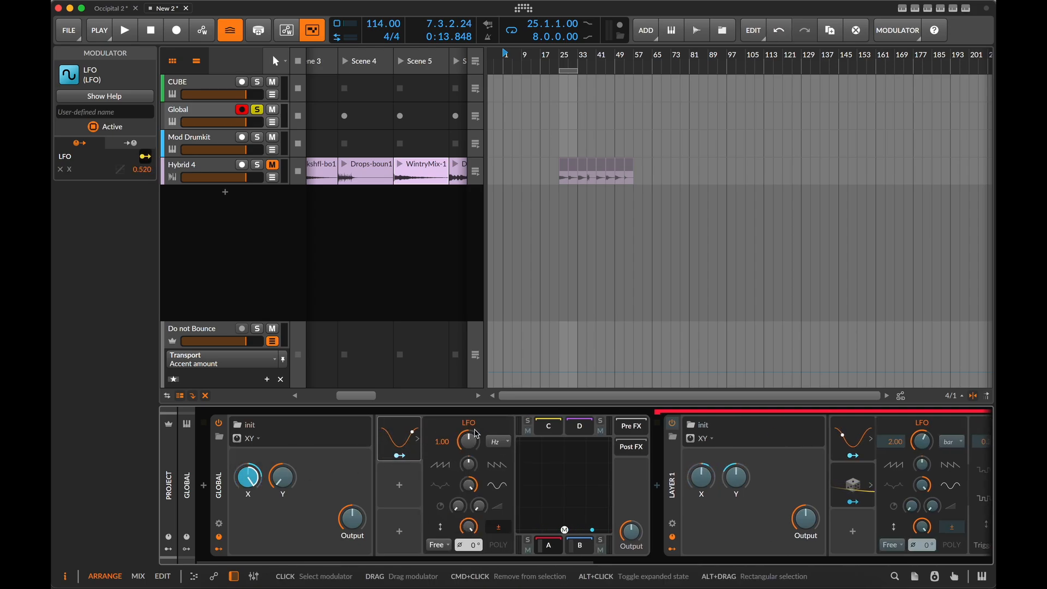
left_click(505, 443)
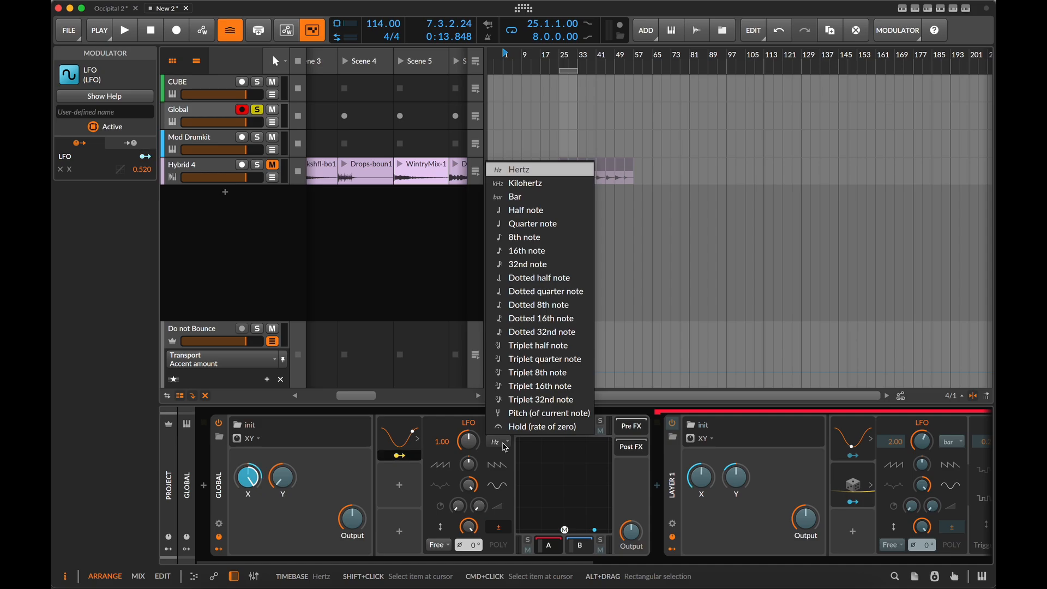
left_click(535, 199)
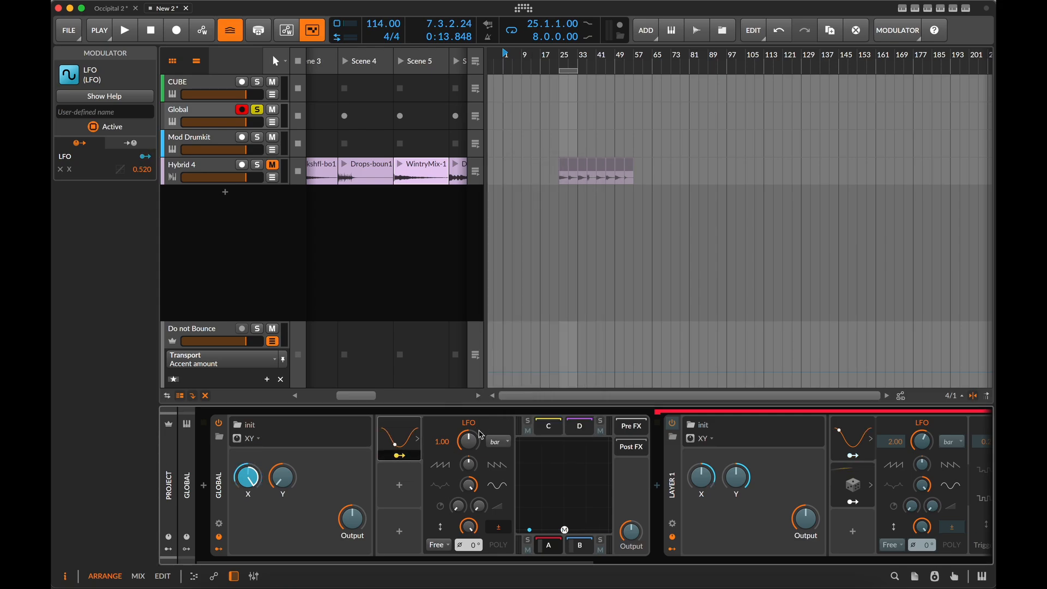
Step: Audition the Global LFO at a rate of 1.5 bars, raise the rate to 4 bars during playback, and stop playback
triple_click(451, 447)
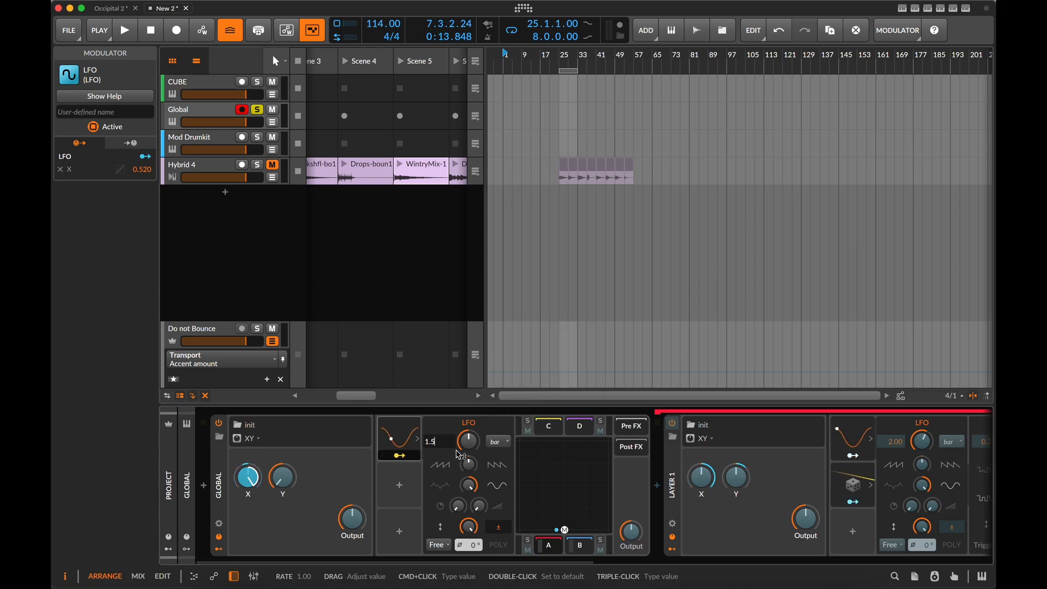
type("1.5")
key("Return")
key("space")
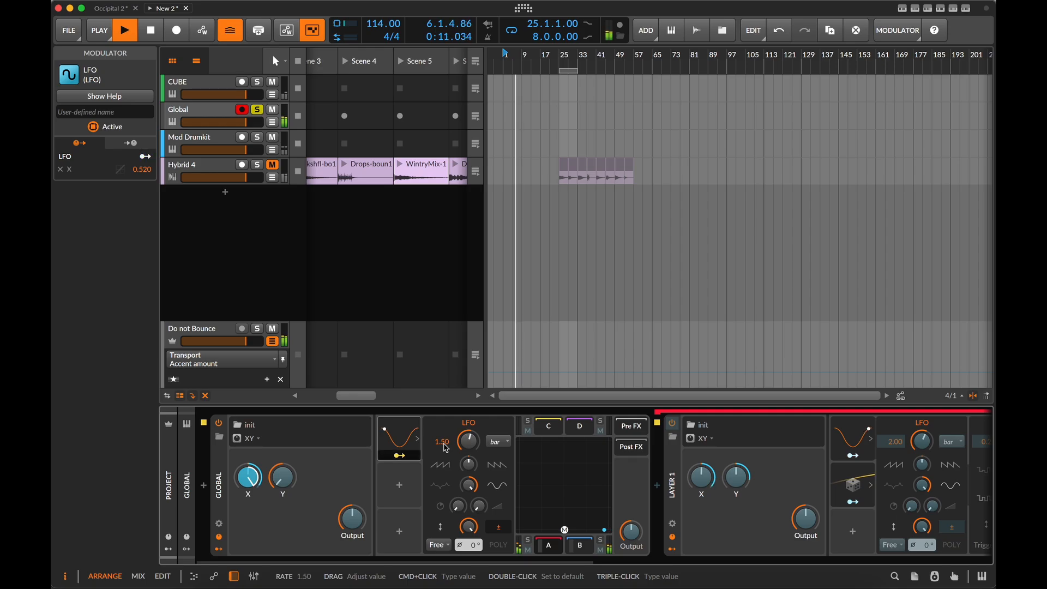
left_click_drag(445, 448, 446, 414)
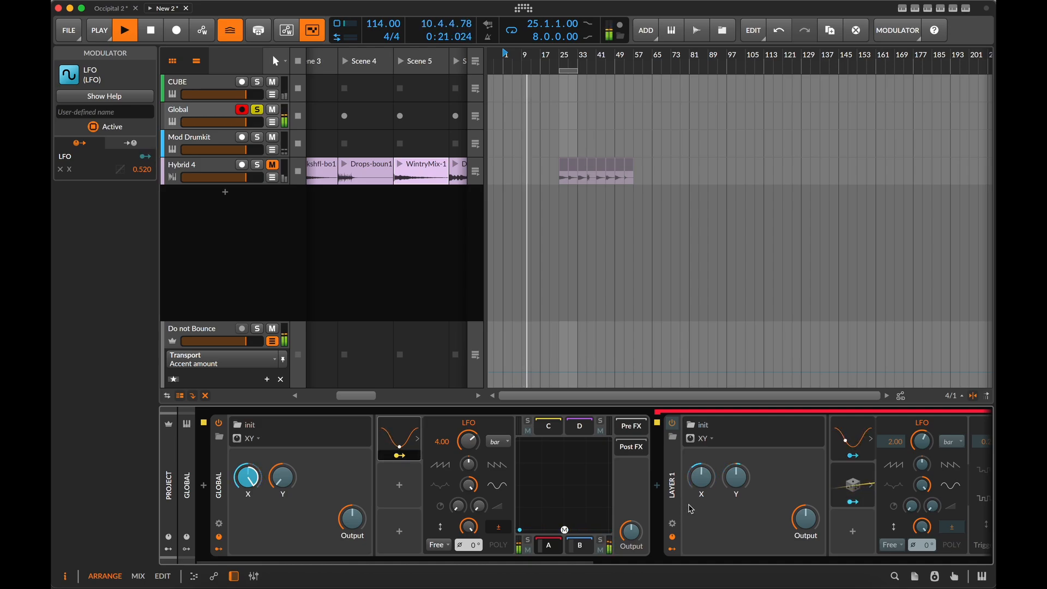
key("space")
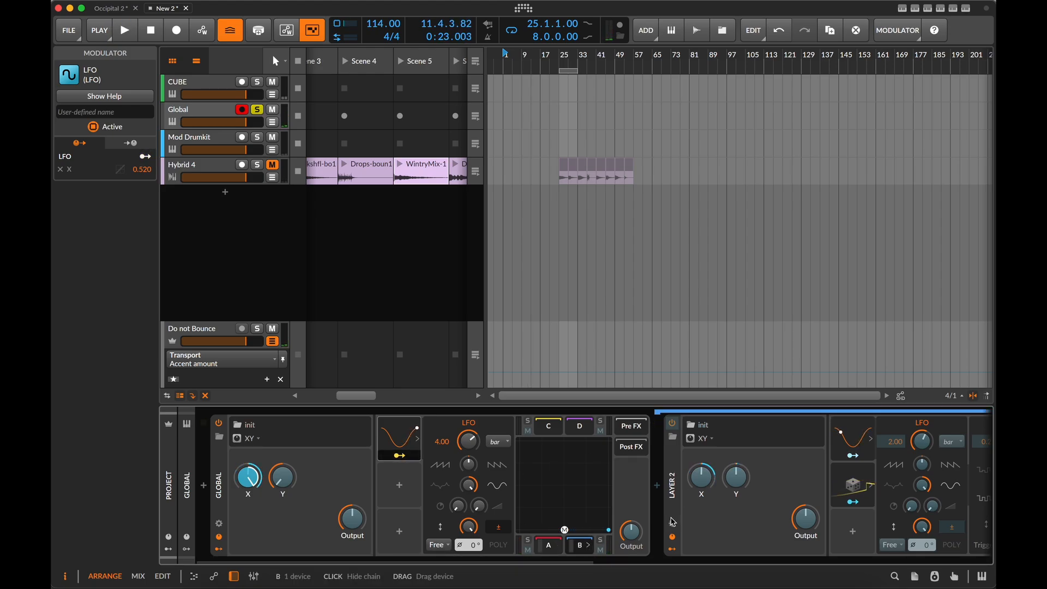
Step: In the Layer 2 instrument in the Global device's layer B, replace the LFO modulator with a Polynom modulator
left_click_drag(589, 556, 683, 519)
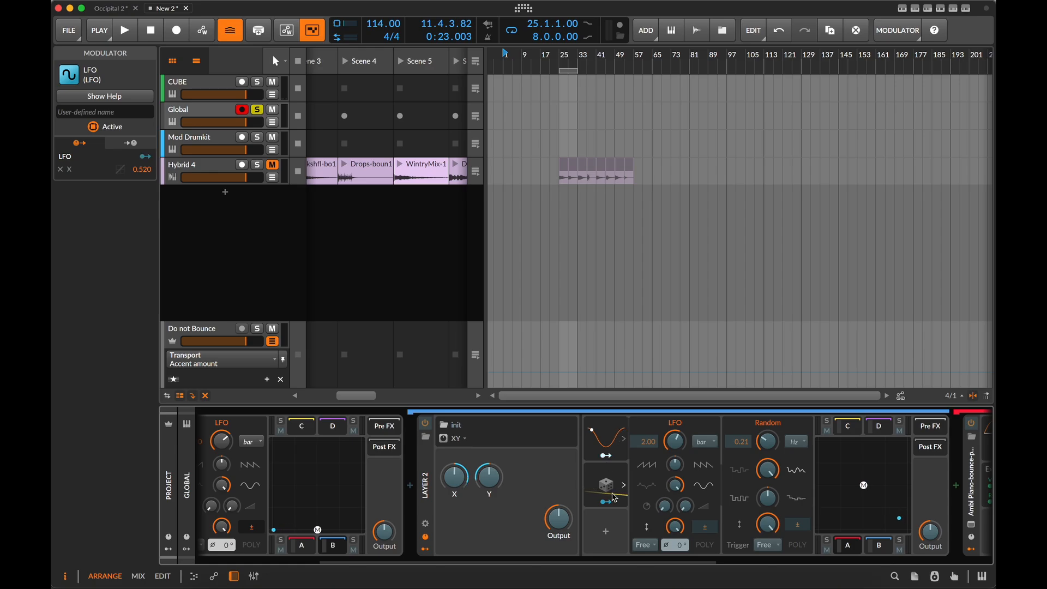
scroll(616, 477, "right", 3)
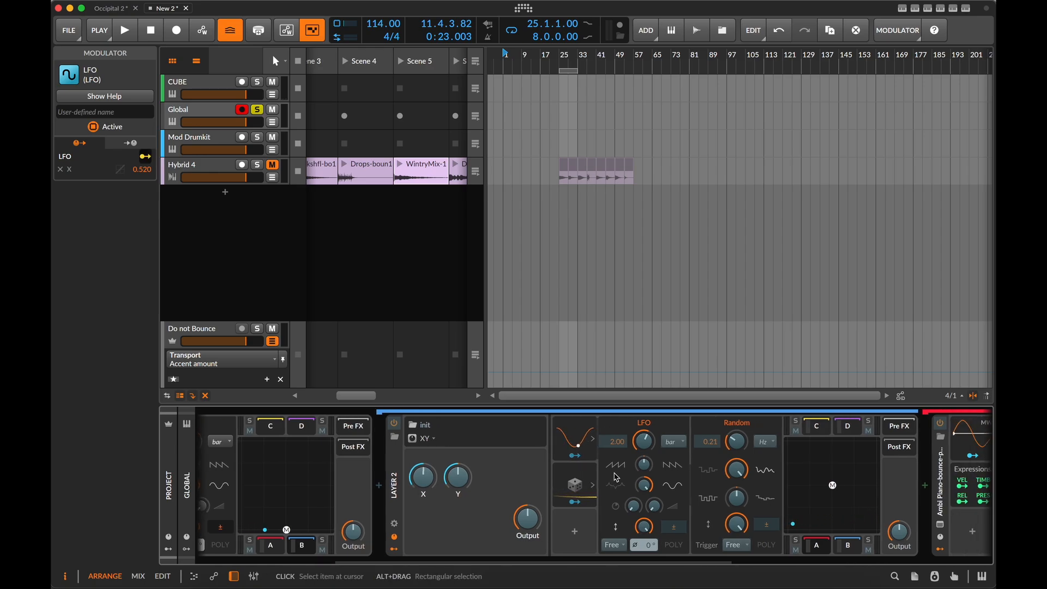
left_click(568, 446)
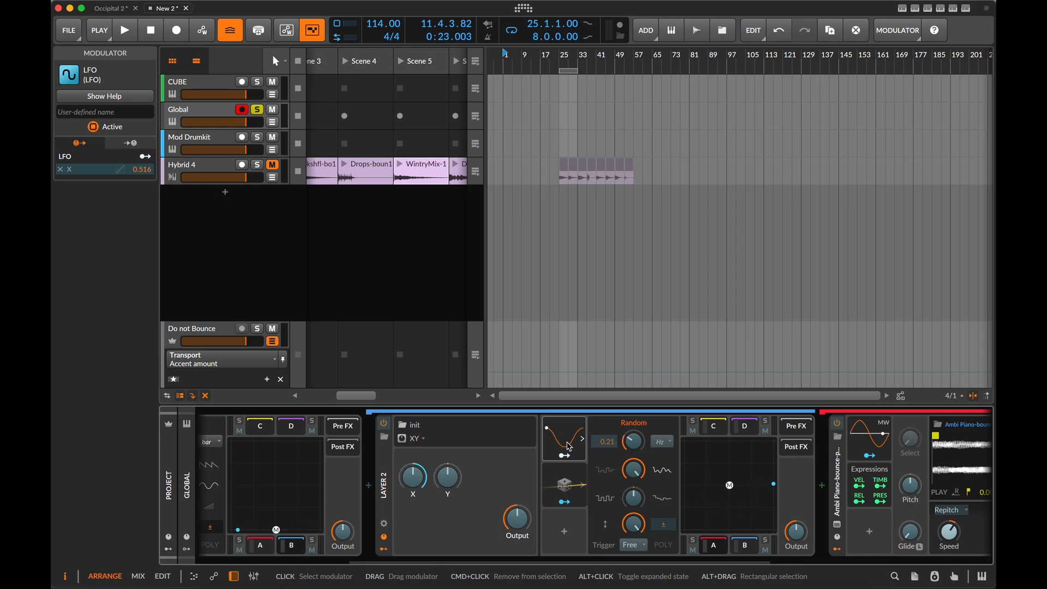
key("Delete")
left_click(564, 446)
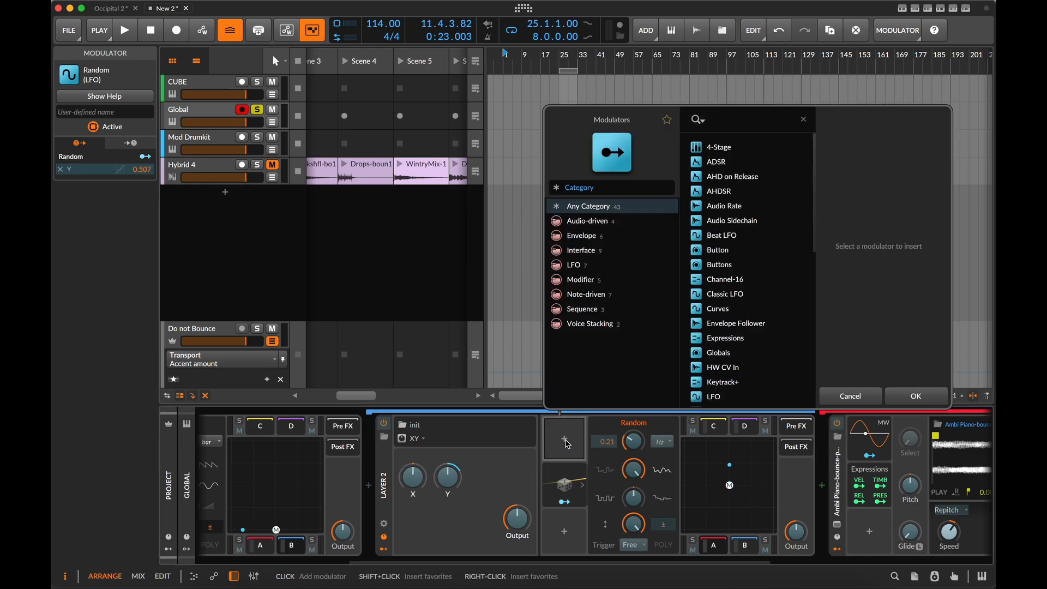
type("polyn")
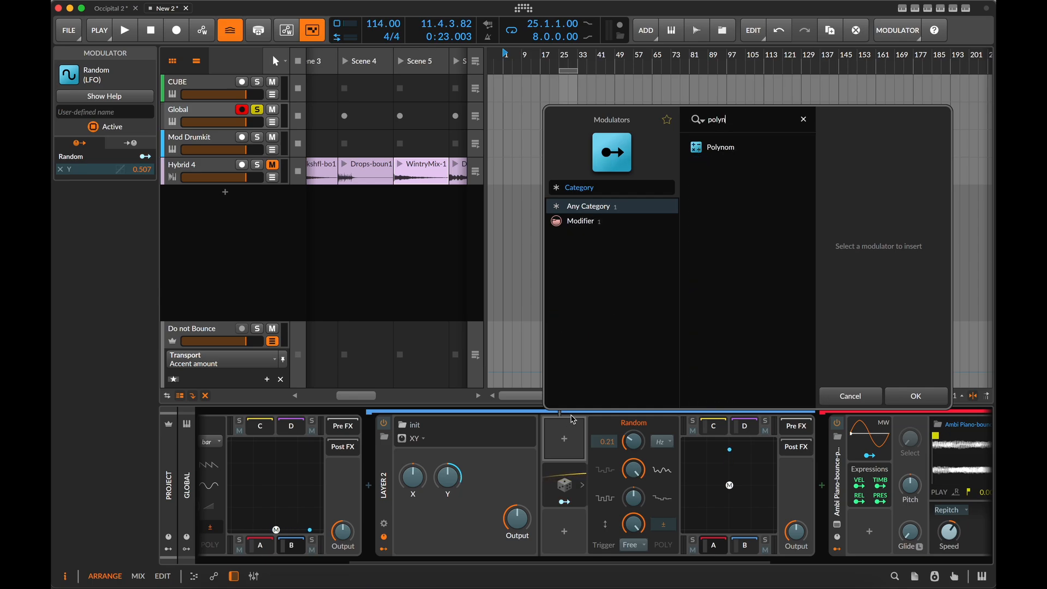
left_click(717, 149)
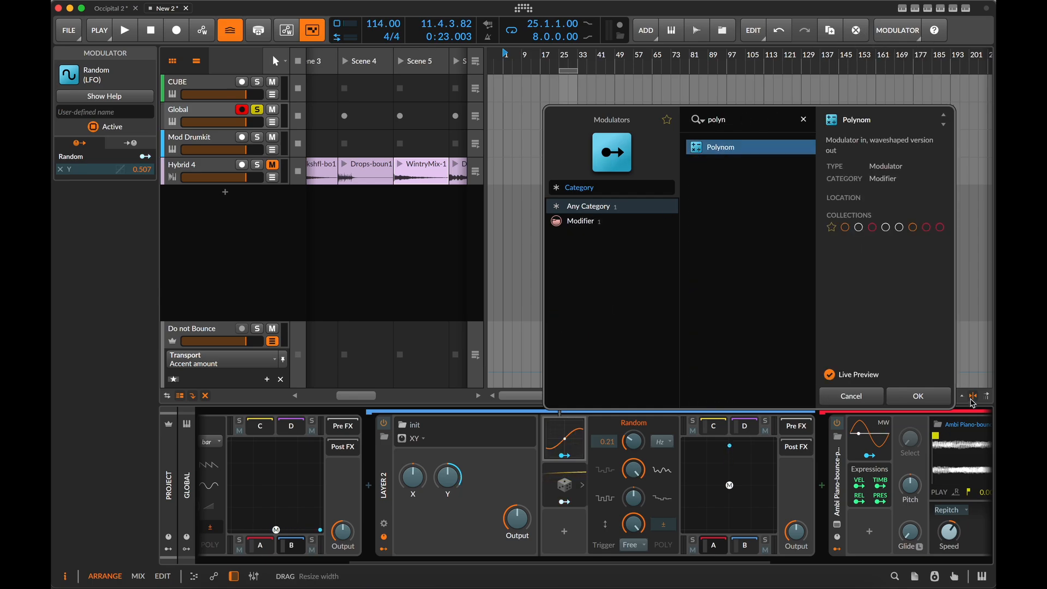
left_click(934, 402)
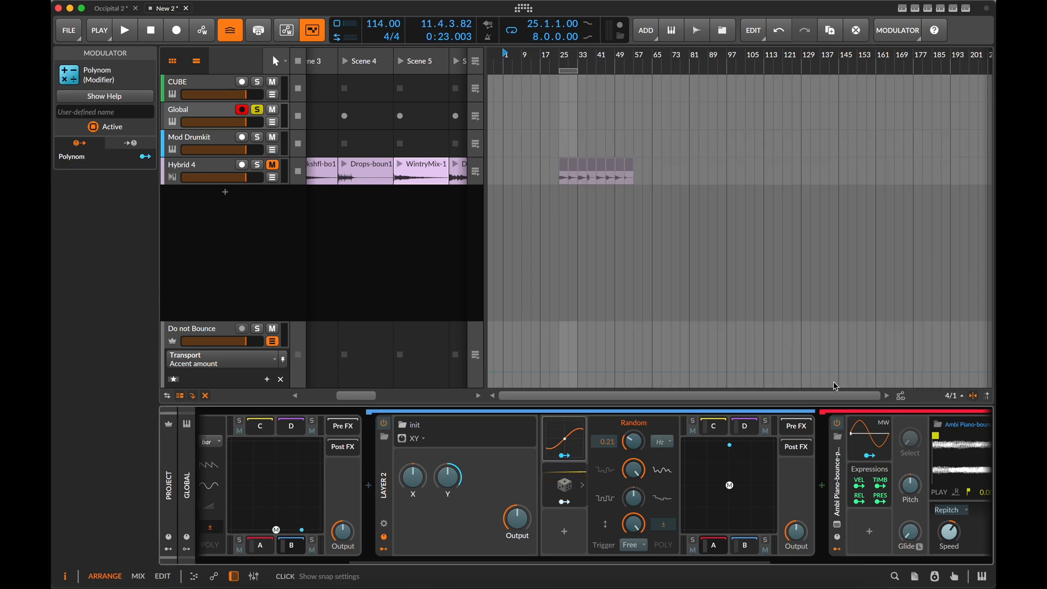
Step: Shape Layer 2's Polynom curve with coefficients of about 1.36 for x, -0.18 for x² and -1.50 for x³
left_click(563, 431)
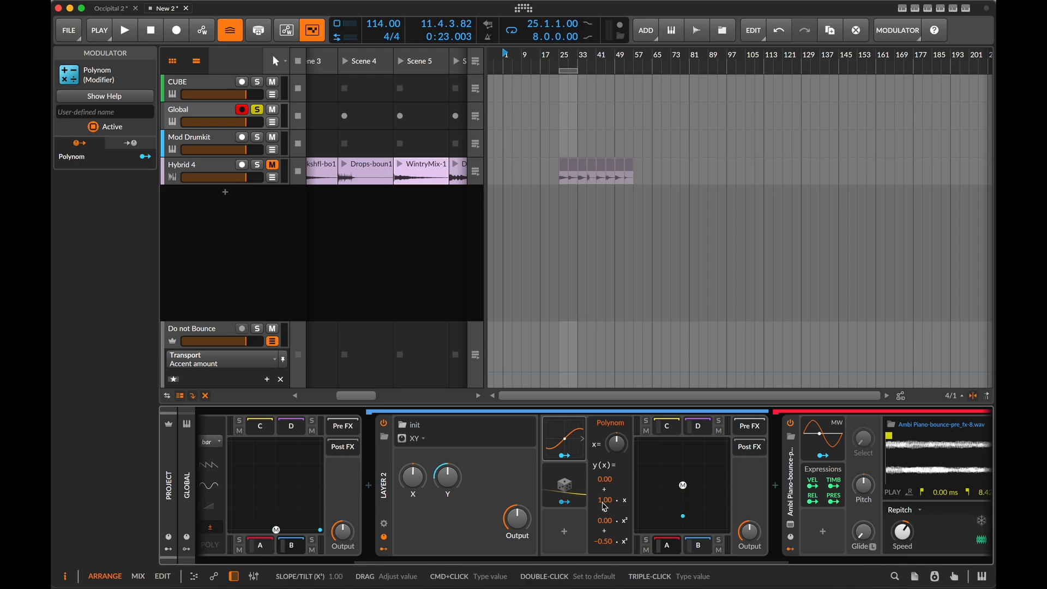
left_click_drag(605, 507, 605, 545)
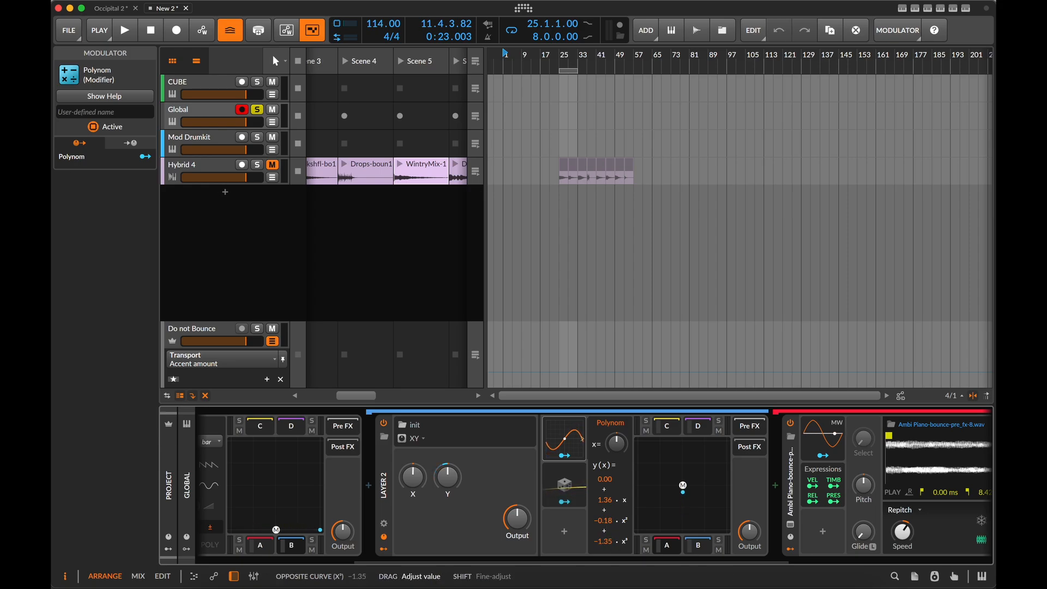
left_click_drag(604, 541, 605, 543)
left_click_drag(604, 479, 604, 481)
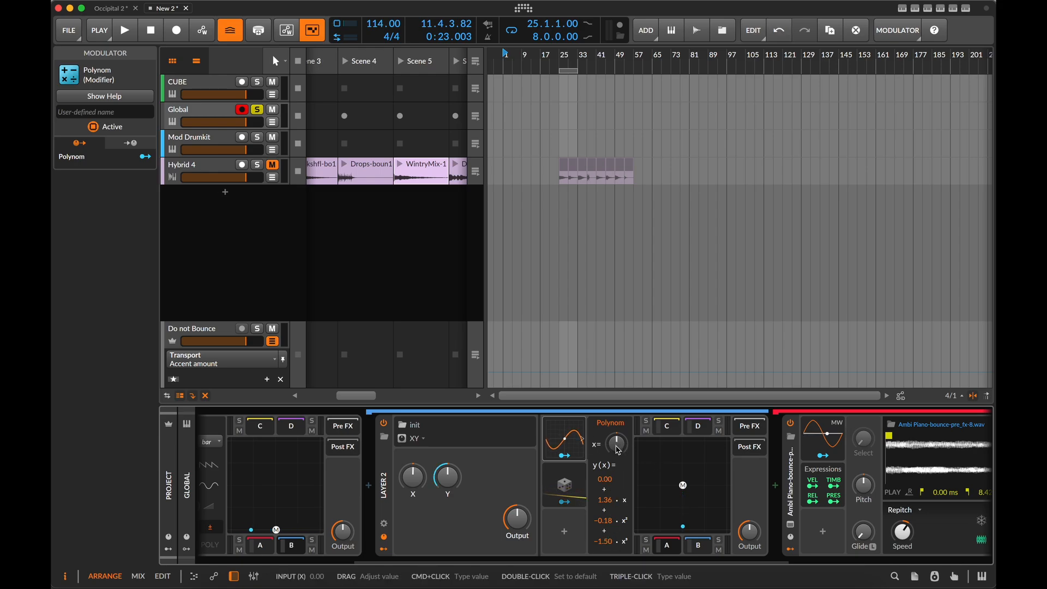
mouse_move(618, 450)
left_mouse_down()
mouse_move(618, 425)
mouse_move(618, 490)
mouse_move(618, 420)
mouse_move(618, 486)
mouse_move(619, 450)
left_mouse_up()
Step: Add a second Random modulator to the Layer 2 instrument and make it bipolar
left_click(566, 533)
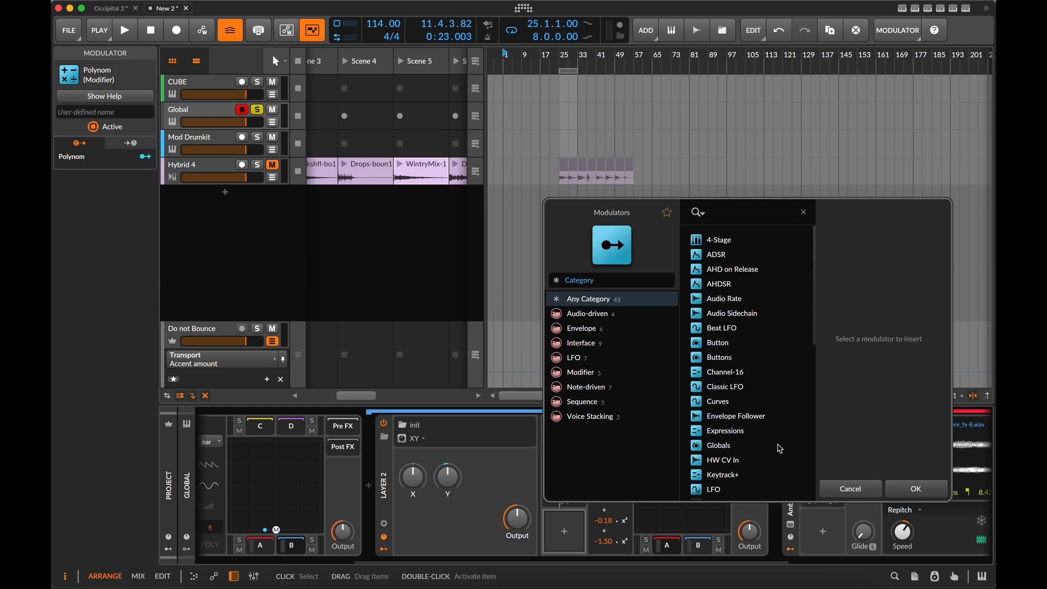
type("ra")
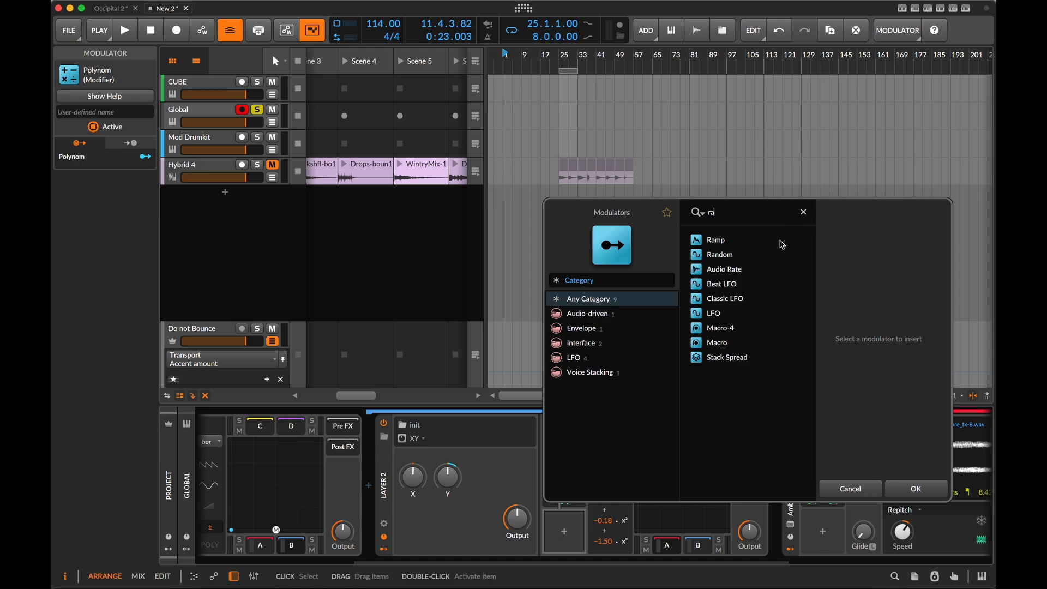
key("Down")
key("Down")
left_click(918, 489)
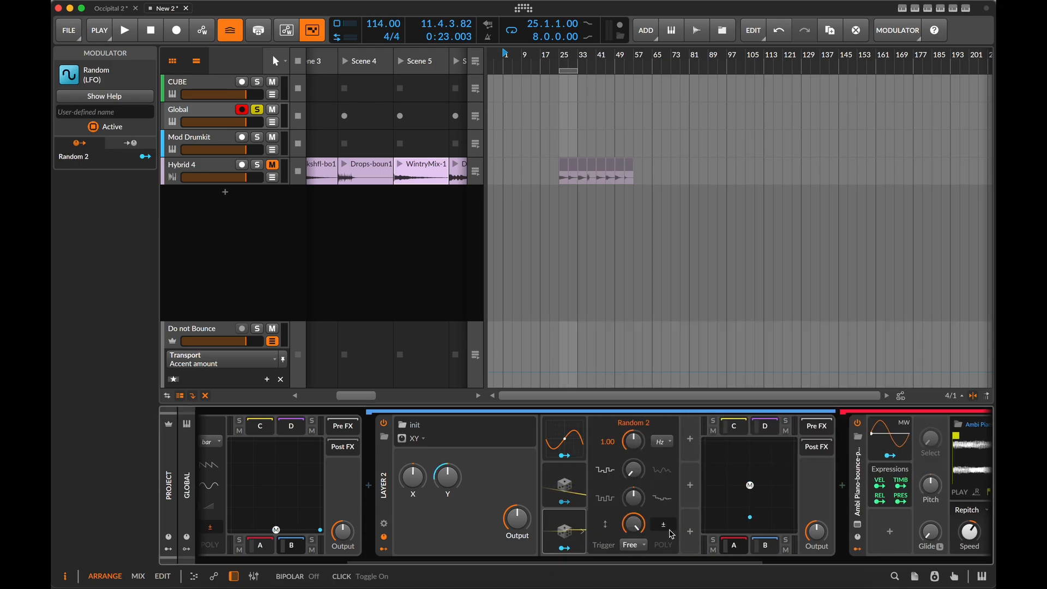
left_click(662, 526)
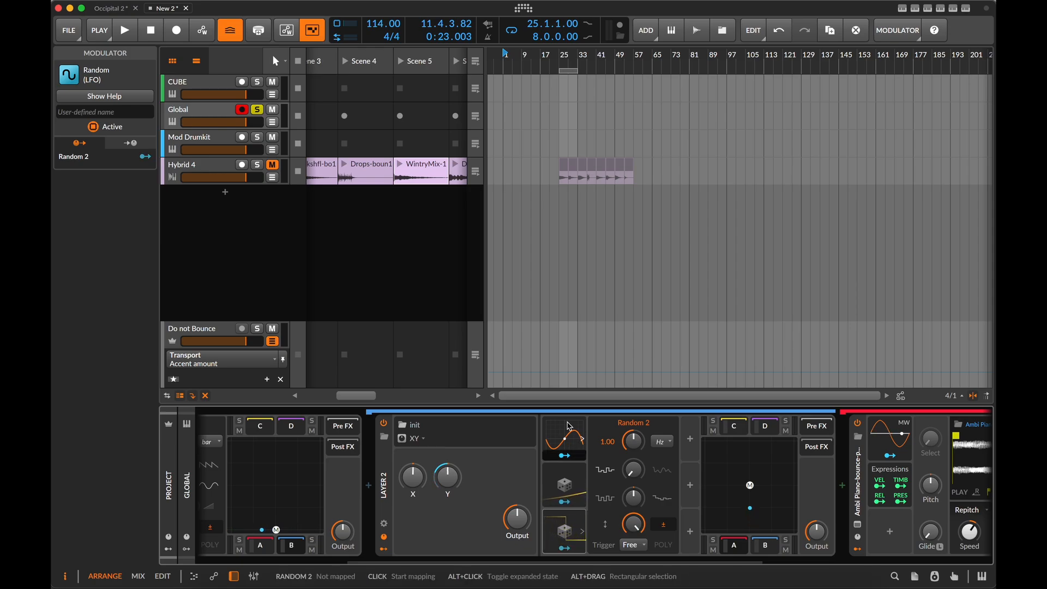
Step: Modulate the Polynom's x input with the second Random modulator by about 1.03
left_click(571, 552)
left_click(571, 551)
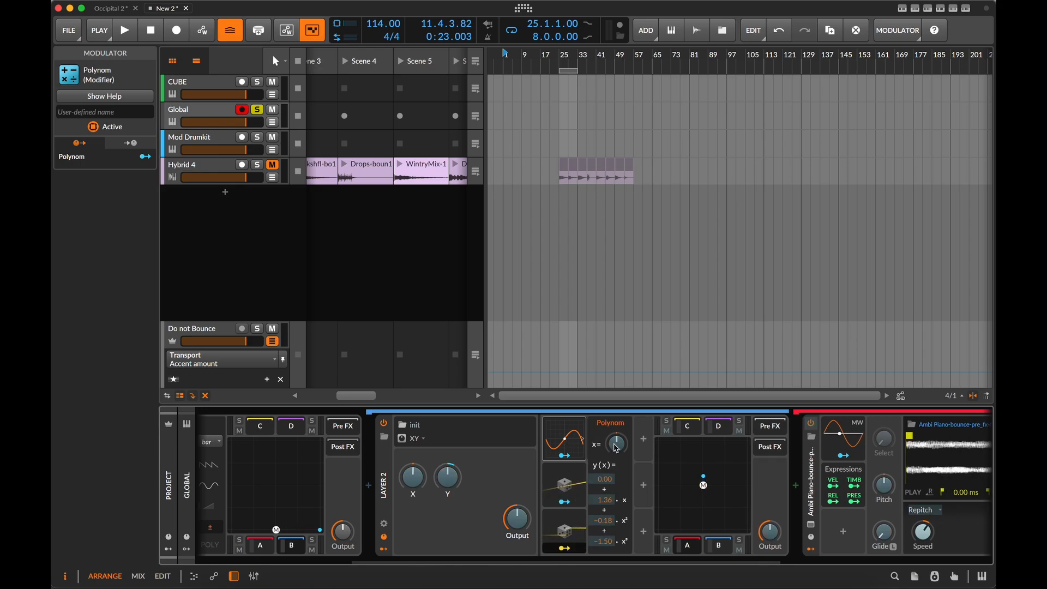
mouse_move(616, 443)
left_mouse_down()
mouse_move(617, 417)
mouse_move(633, 463)
mouse_move(632, 442)
left_mouse_up()
Step: Slow the second Random modulator to 0.26 Hz with raised smoothing and reduce its modulation of the Polynom's x input to about 0.66
left_click(564, 529)
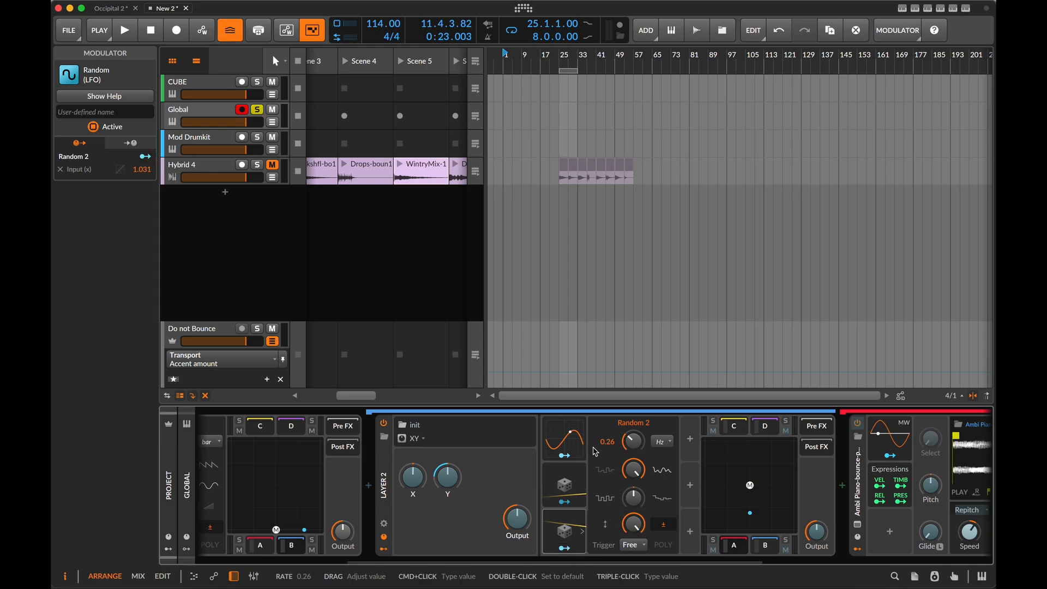
left_click(566, 452)
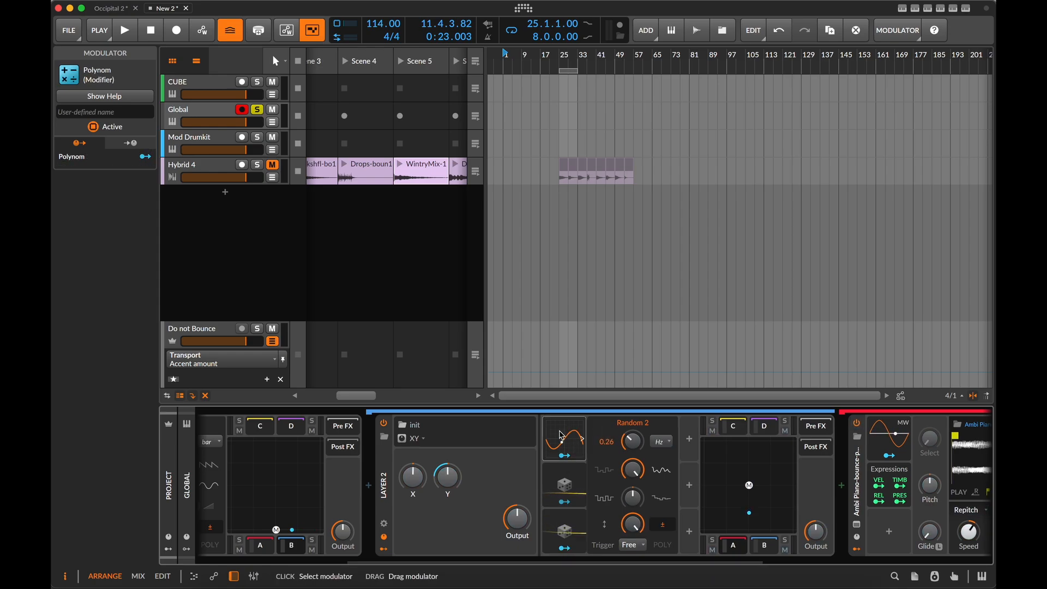
left_click(566, 548)
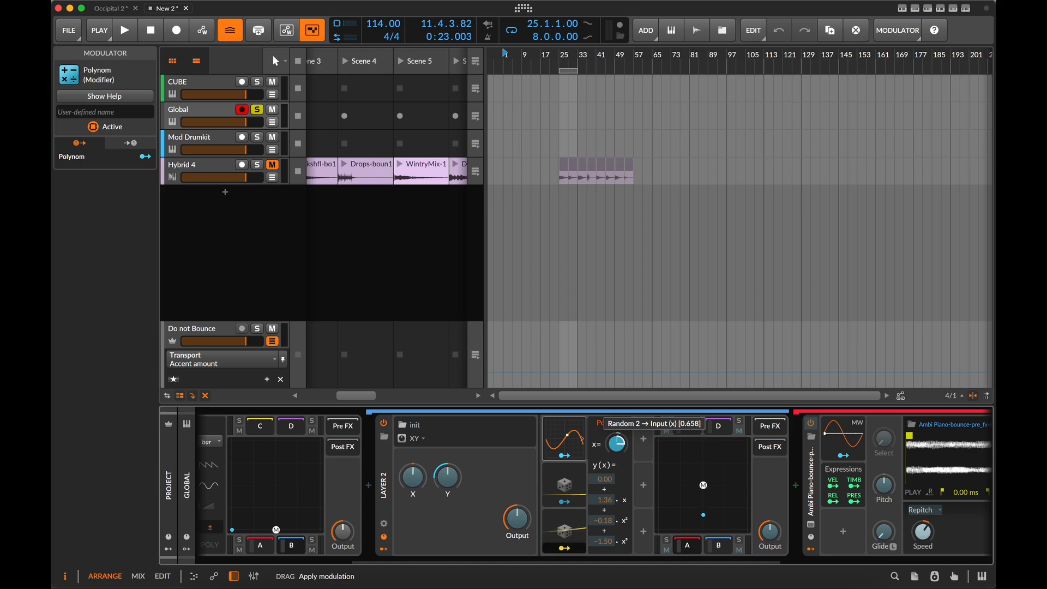
left_click_drag(616, 443, 617, 442)
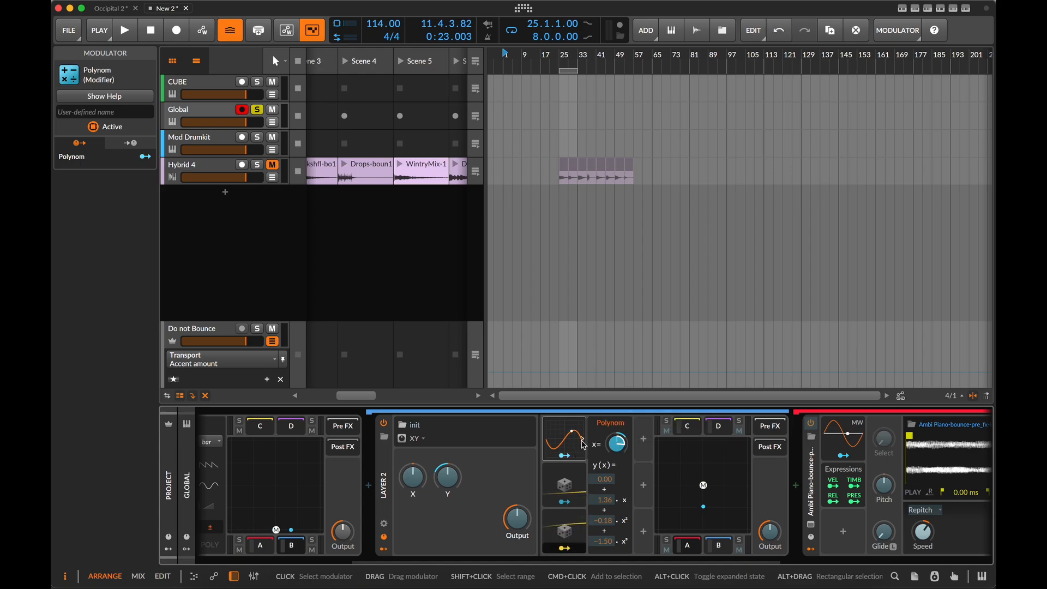
Step: Delete the first Random modulator, which drives the Y mix, from the Layer 2 instrument
left_click(572, 483)
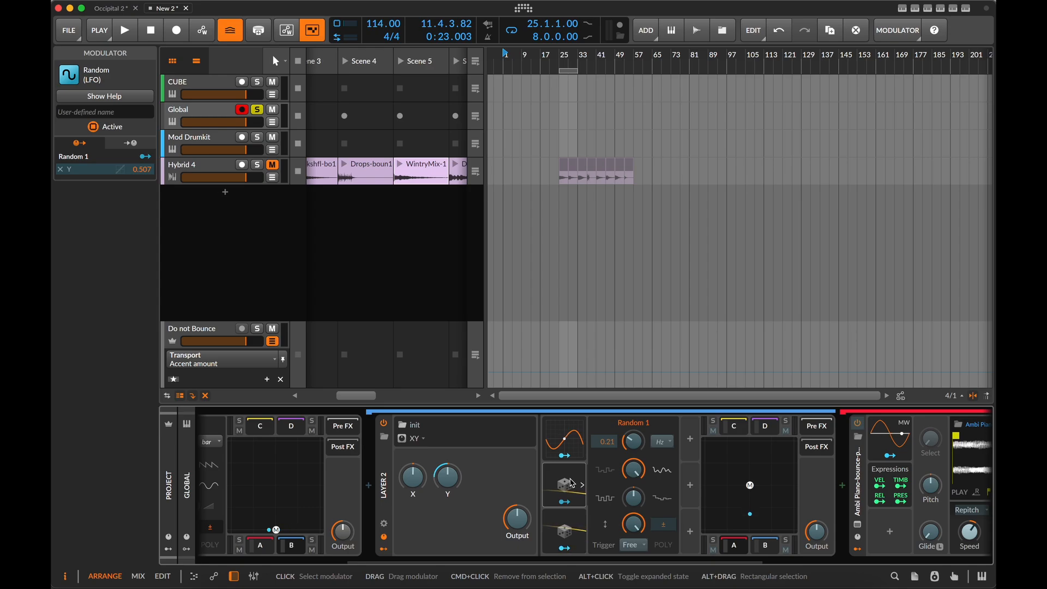
key("Delete")
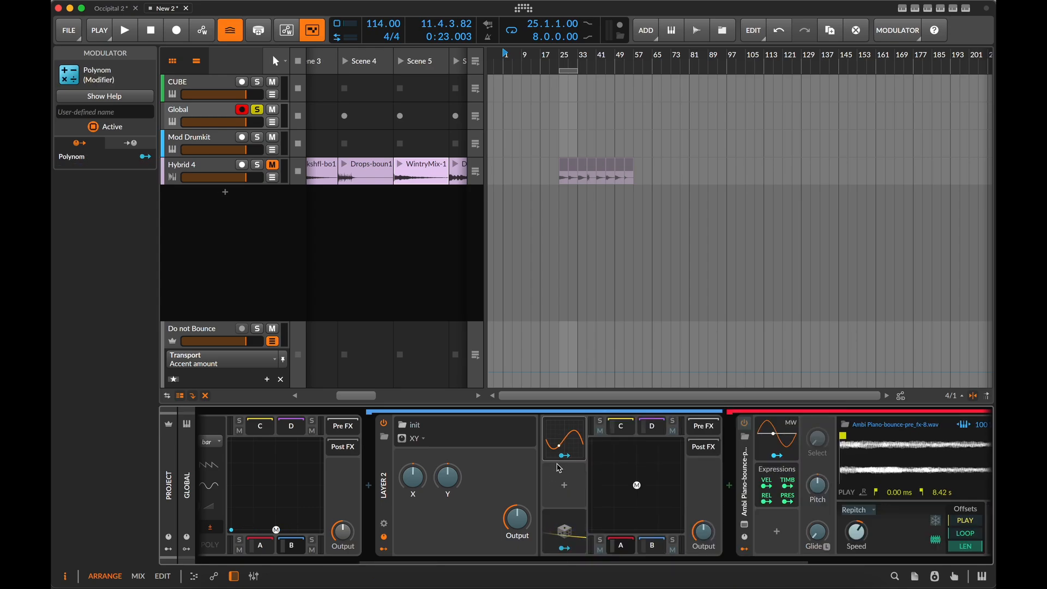
Step: Modulate Layer 2's X mix with the Polynom by about 0.50 and set the Random modulator's rate to about 0.98 Hz
left_click(565, 455)
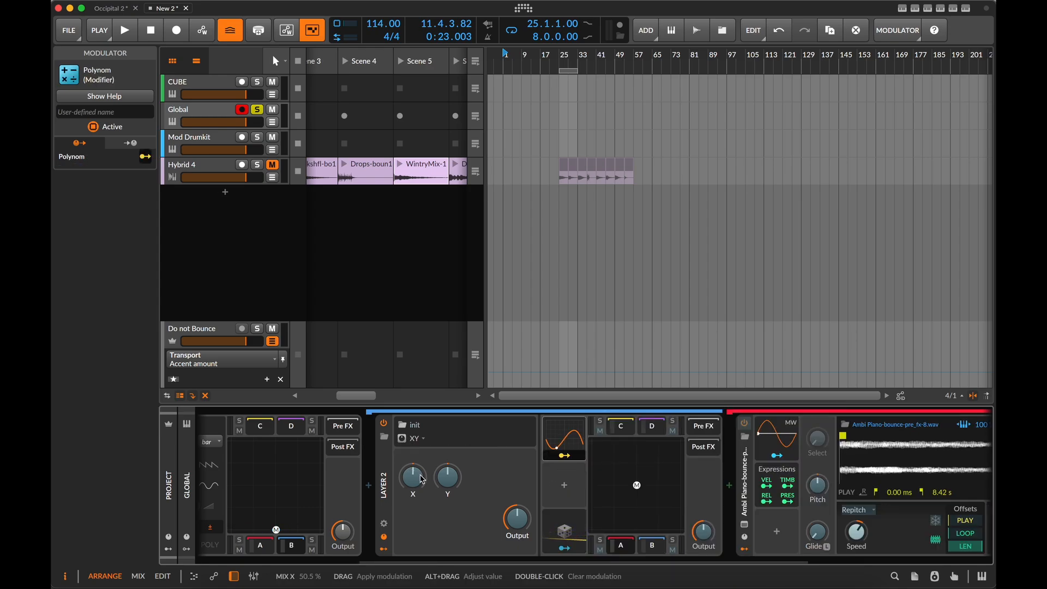
left_click_drag(411, 472, 411, 443)
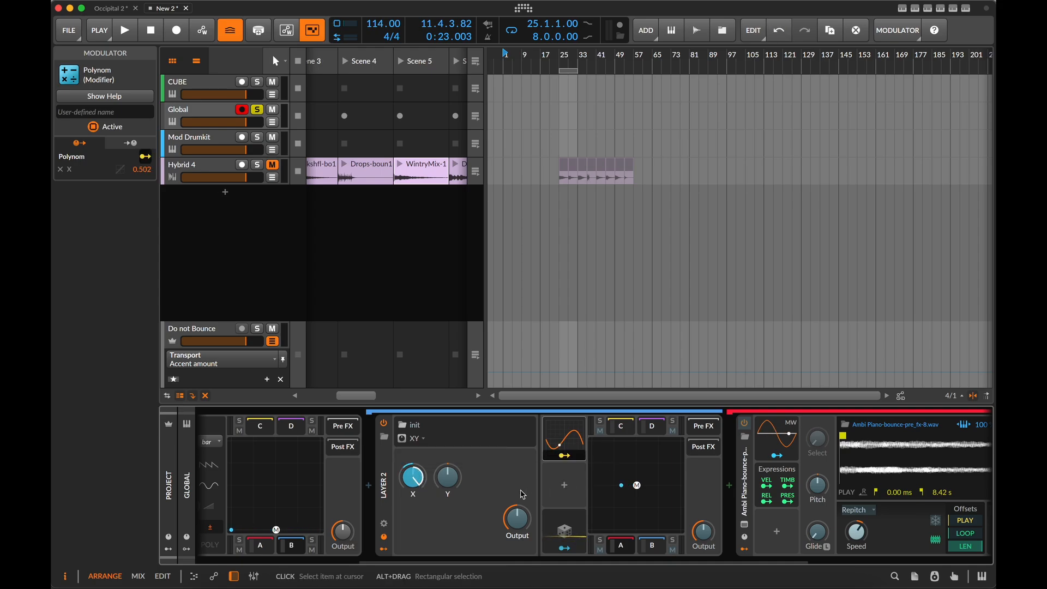
left_click(567, 528)
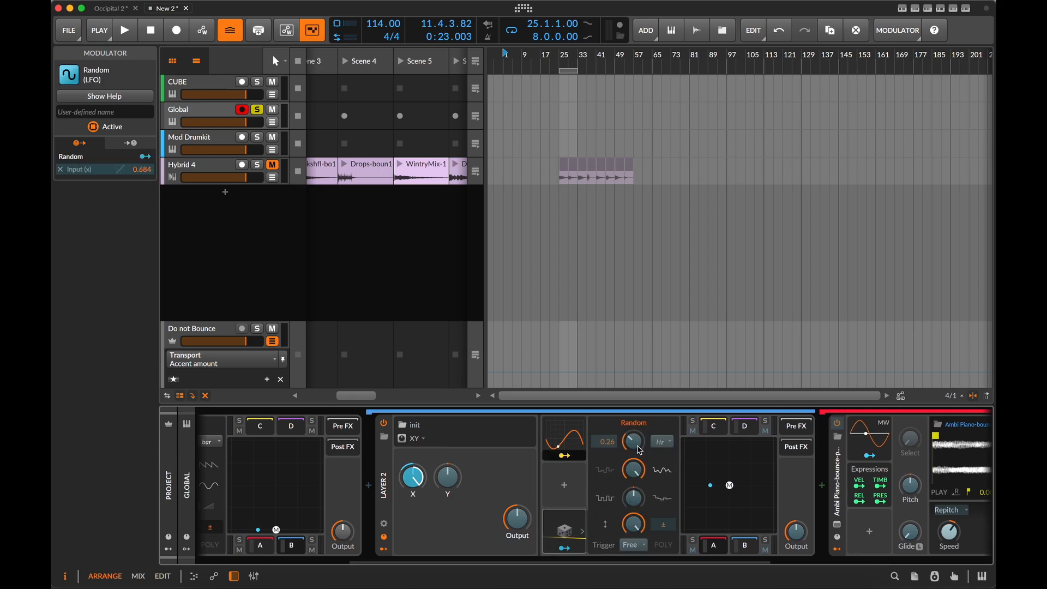
left_click_drag(618, 445, 618, 445)
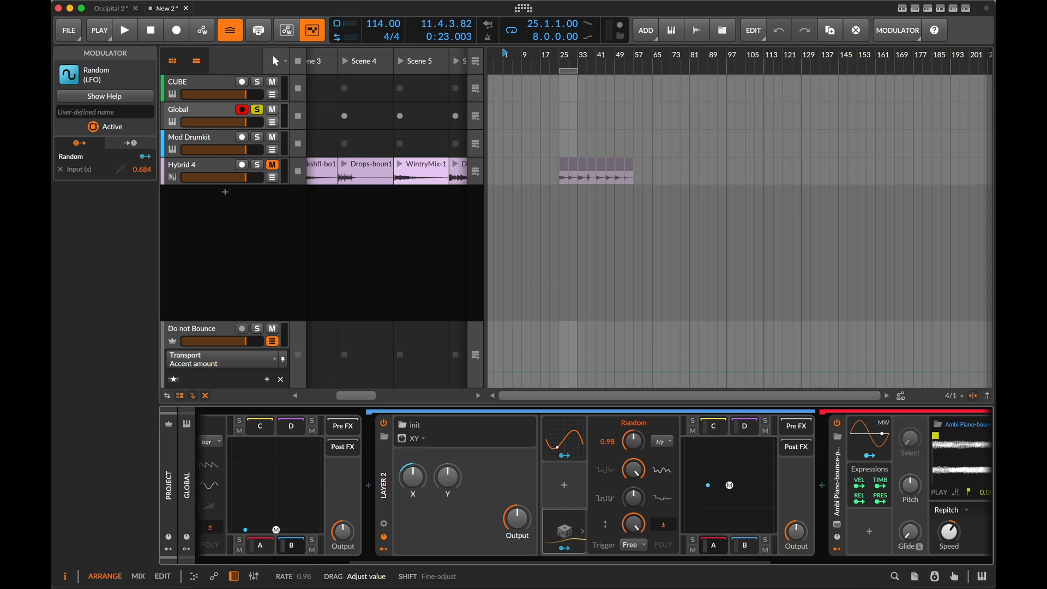
Step: Adjust how strongly the Random modulator drives the Polynom's x input in Layer 2
left_click(569, 446)
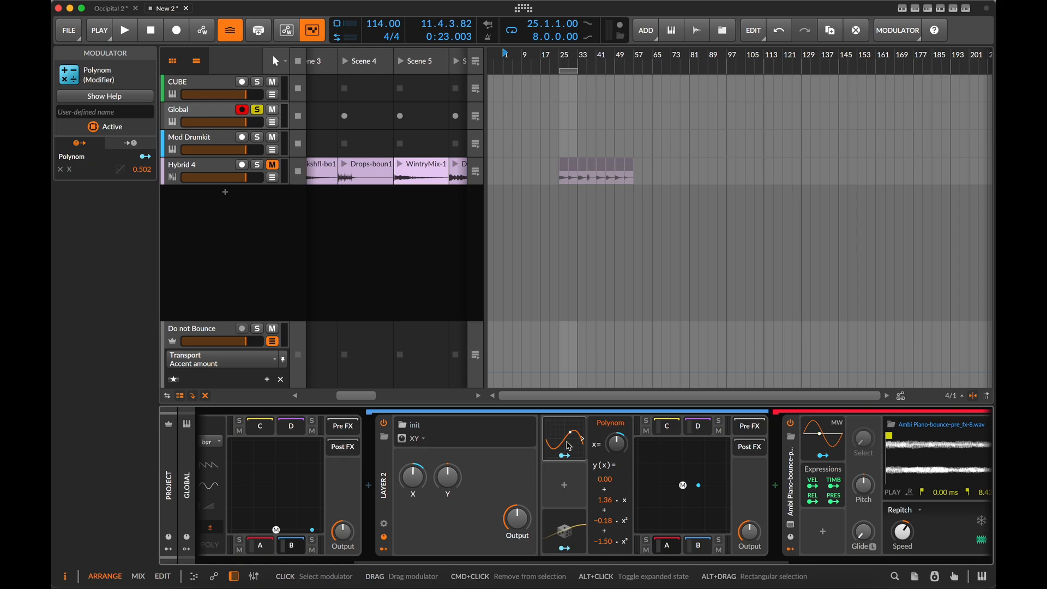
left_click(564, 548)
left_click_drag(617, 443, 617, 429)
key("Escape")
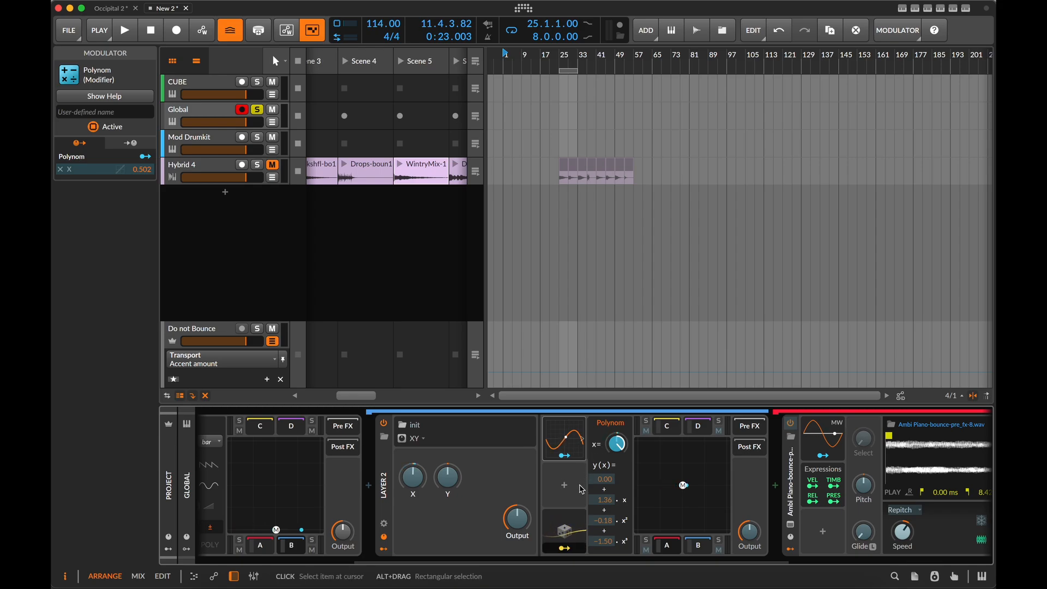
Step: Add a Steps modulator to the Layer 2 instrument
left_click(564, 494)
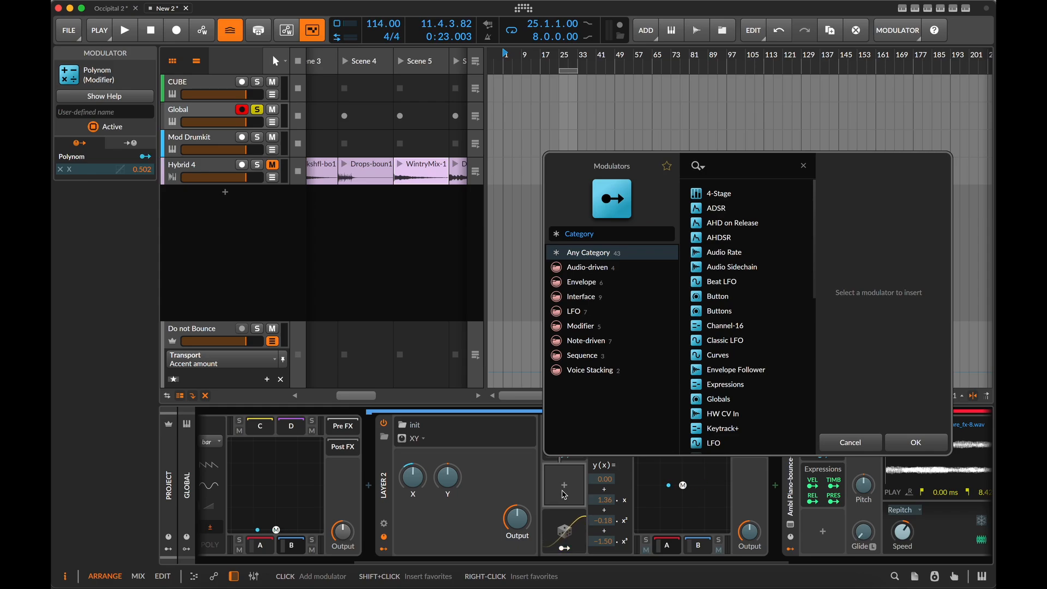
type("step")
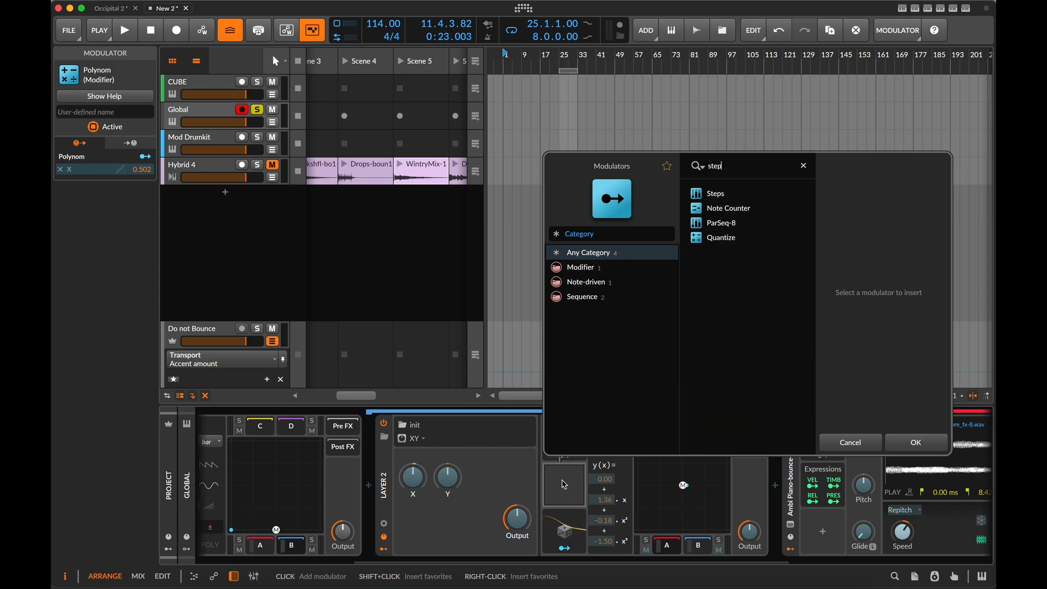
left_click(745, 195)
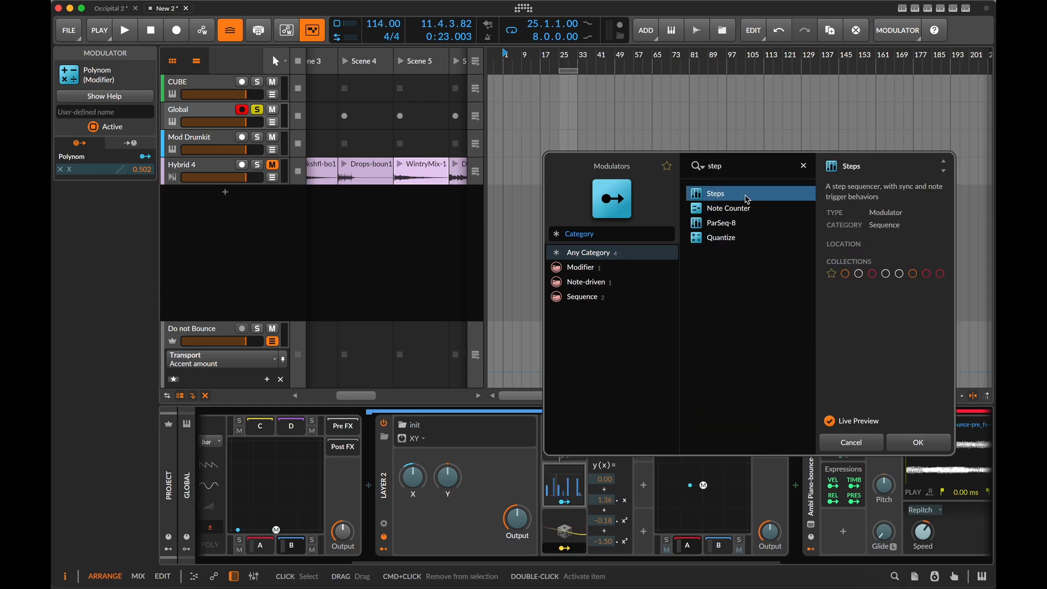
left_click(921, 443)
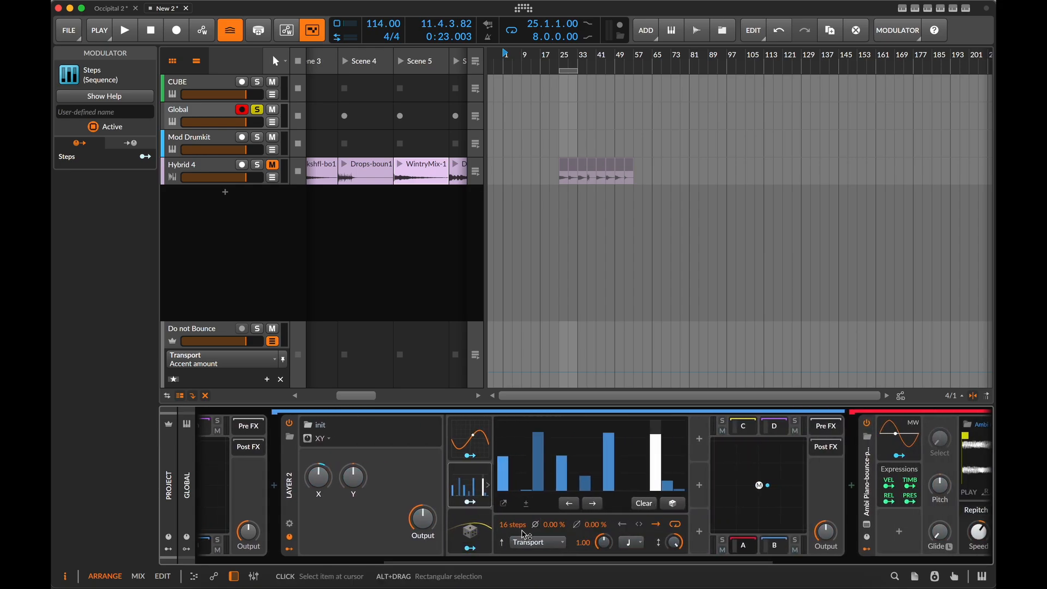
Step: Shorten the Steps sequence to 13 steps and fill it with randomized bipolar values
left_click_drag(517, 524, 518, 534)
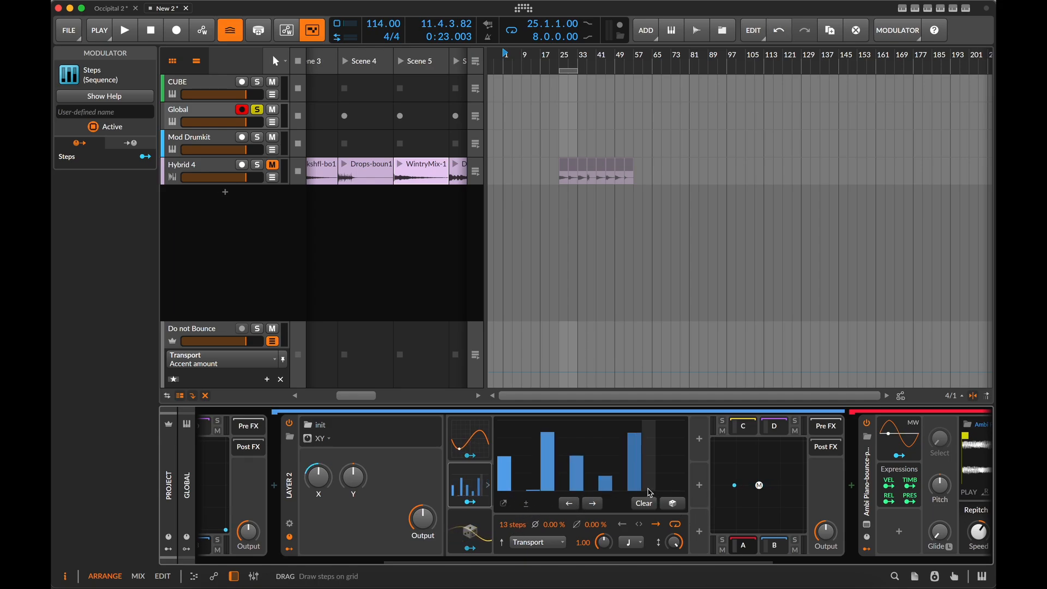
left_click(528, 504)
left_click(679, 506)
left_click(680, 507)
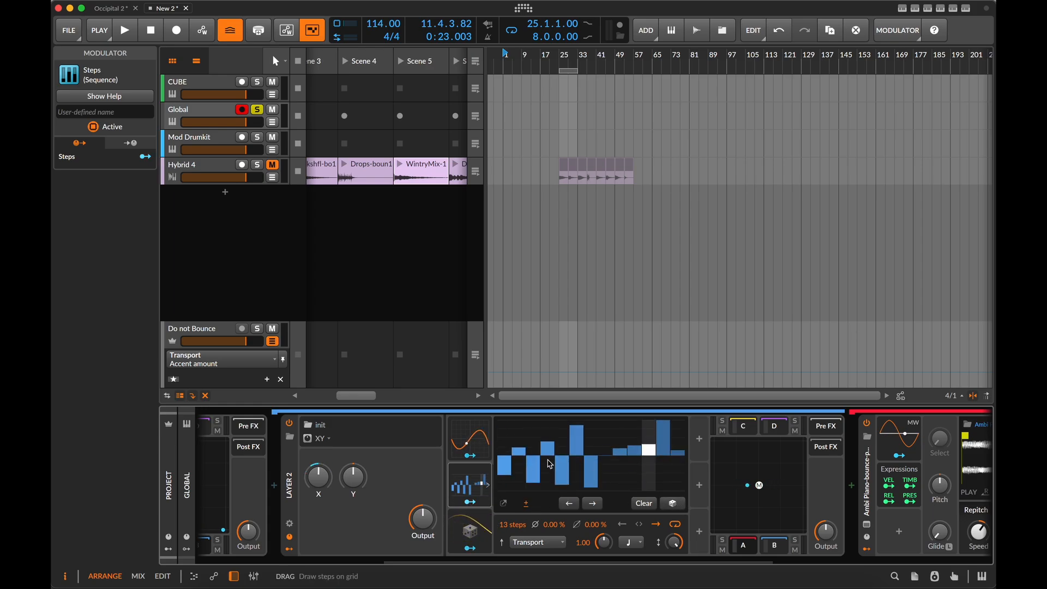
Step: Set the Steps timebase to 8th note and modulate Layer 2's Y mix with it by about 0.51
left_click(631, 541)
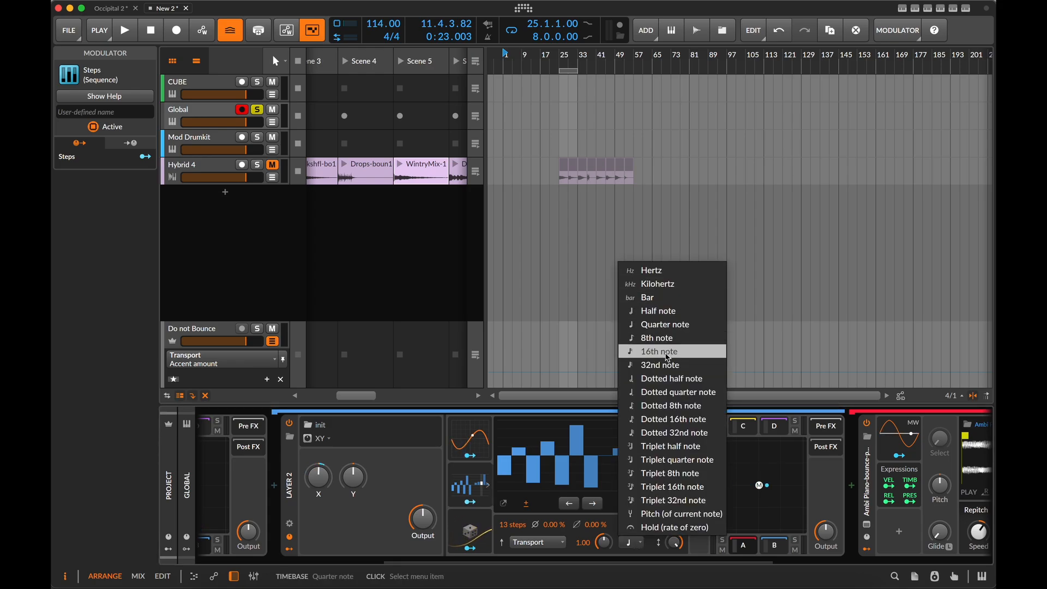
left_click(672, 338)
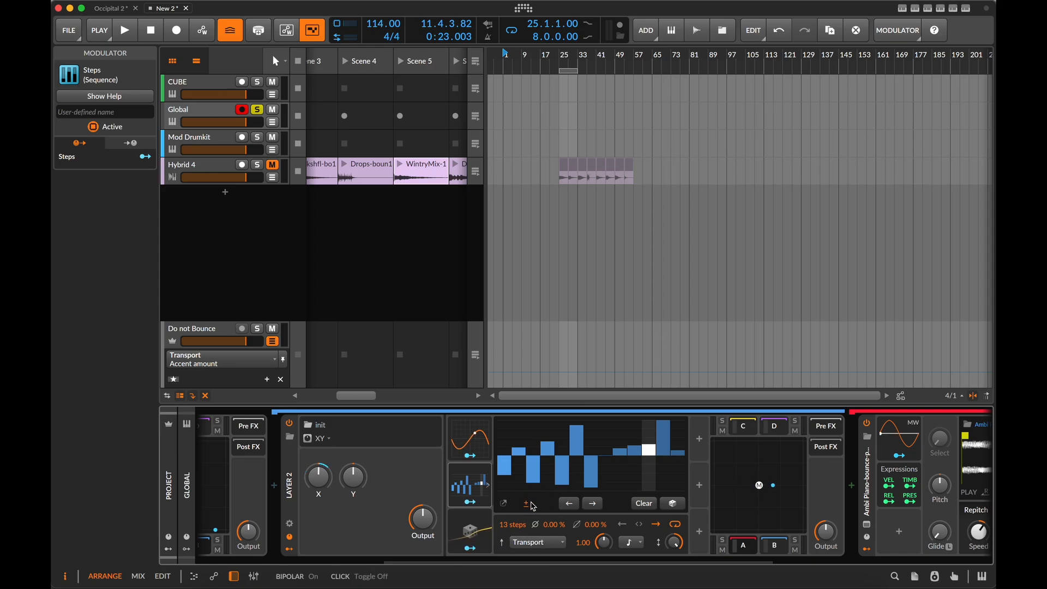
left_click(470, 501)
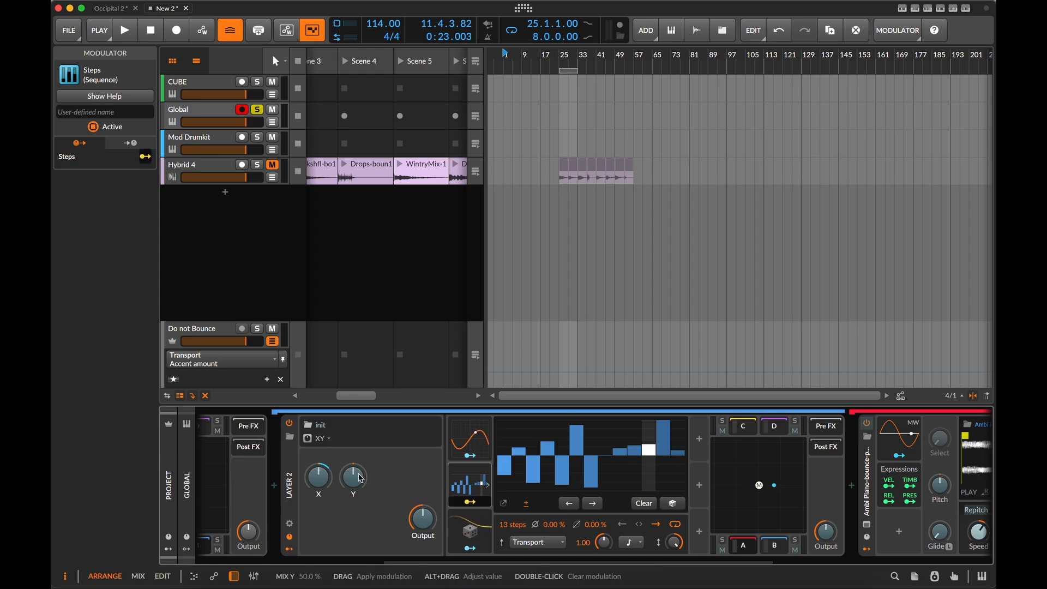
mouse_move(353, 476)
left_mouse_down()
mouse_move(354, 449)
mouse_move(359, 480)
left_mouse_up()
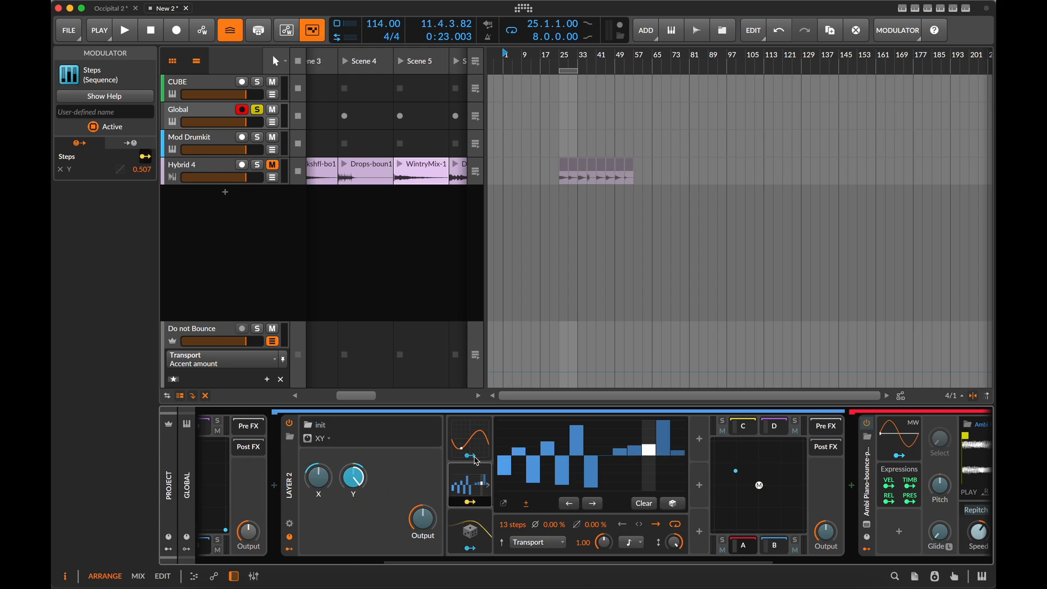
key("Escape")
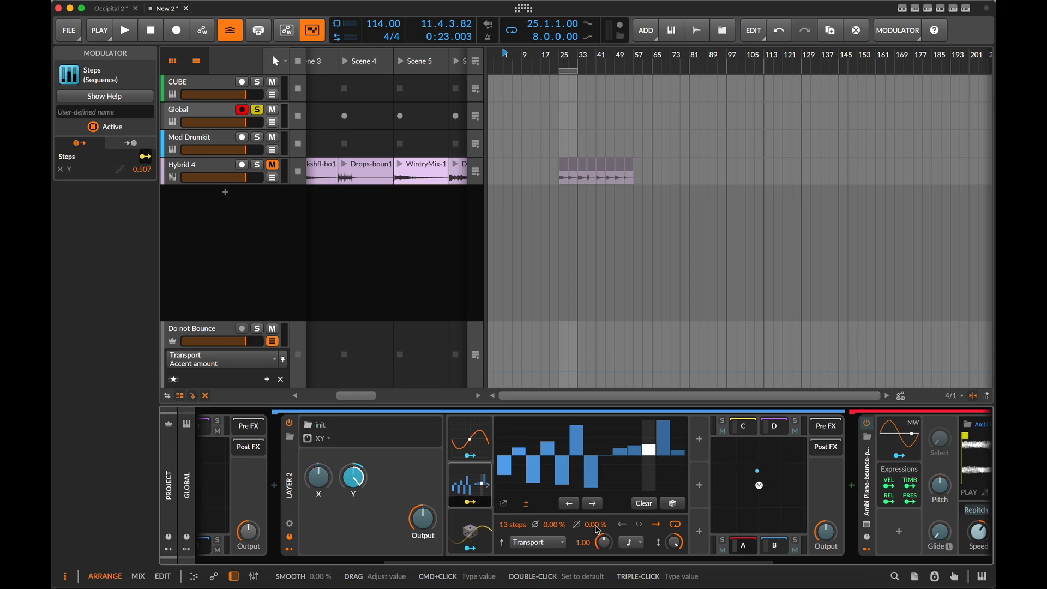
Step: Start playback and refine the Steps modulator to a 16th note timebase with about 82.5% smoothing
left_click_drag(598, 530, 598, 528)
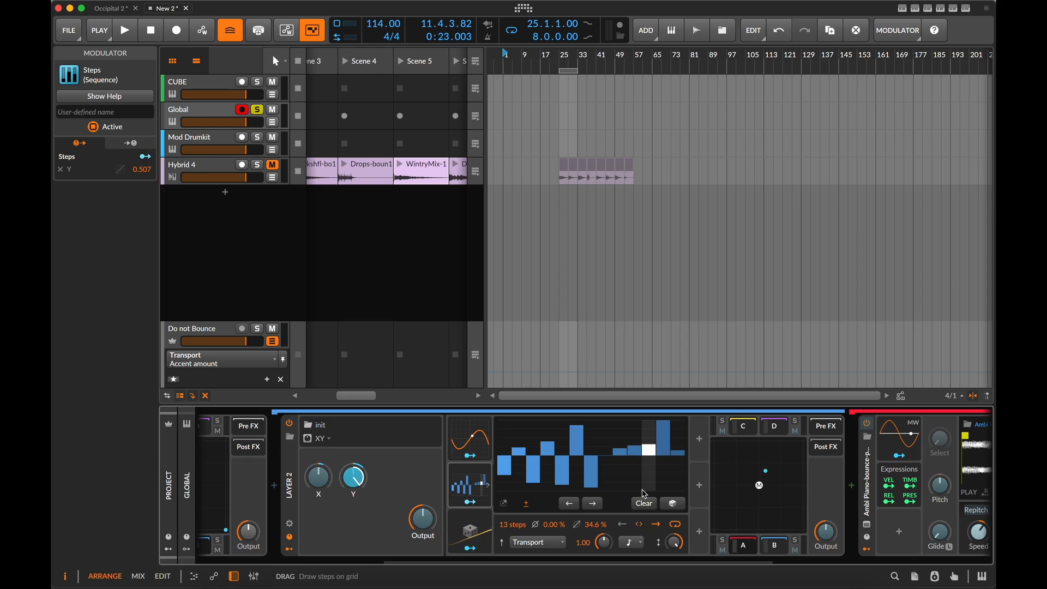
key("space")
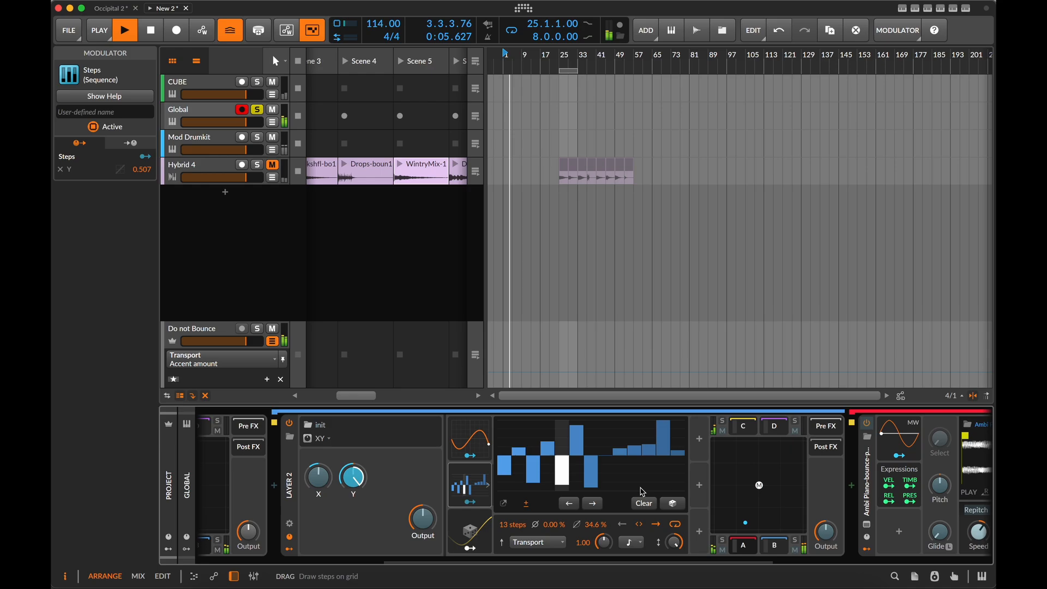
left_click(631, 542)
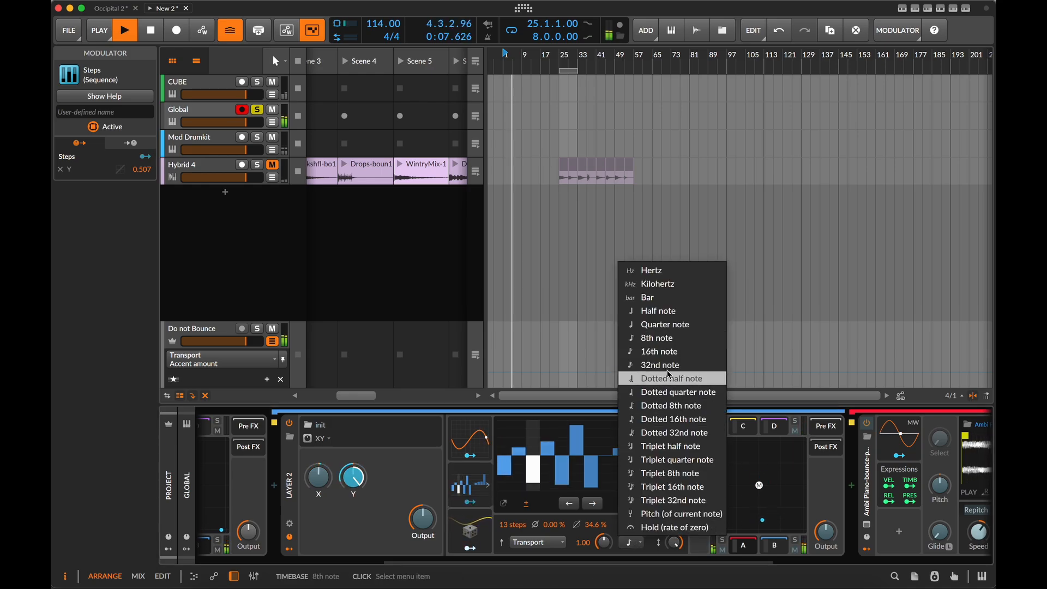
left_click(659, 351)
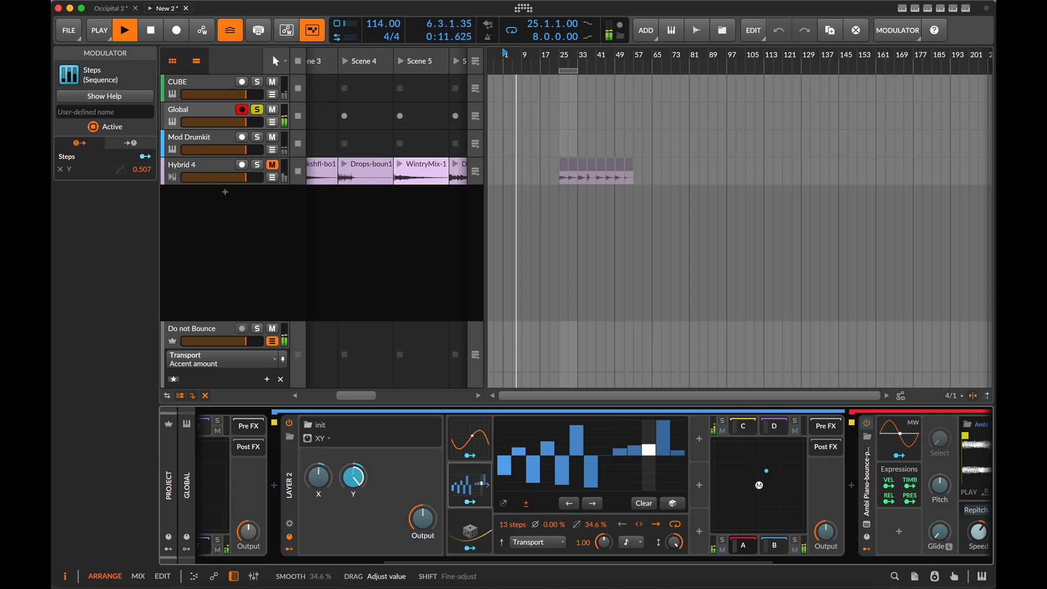
left_click_drag(590, 523, 590, 495)
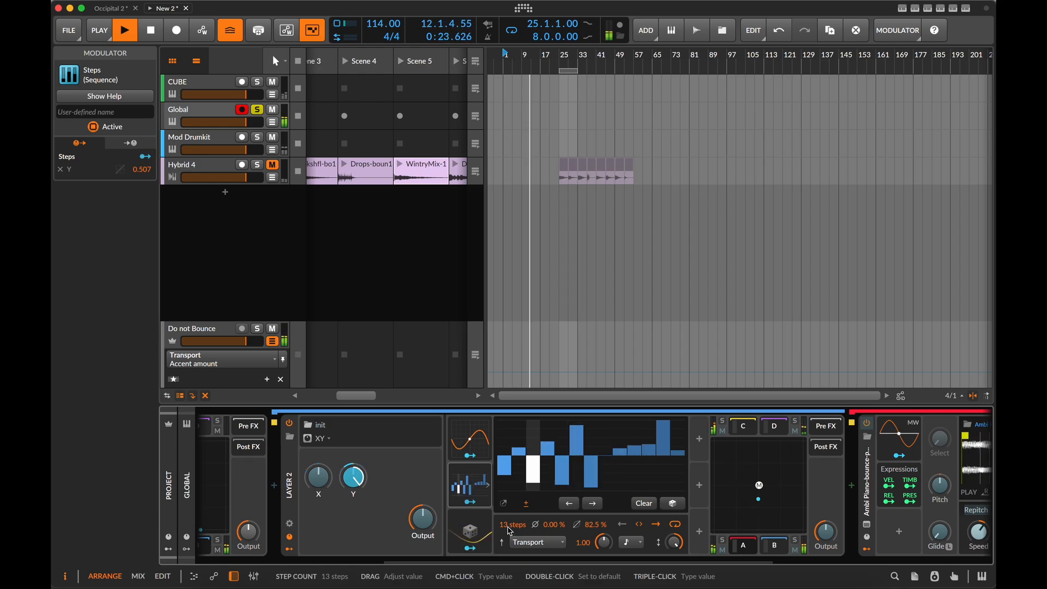
Step: Shift the Steps pattern one step forward and back again, and stop playback
left_click(599, 508)
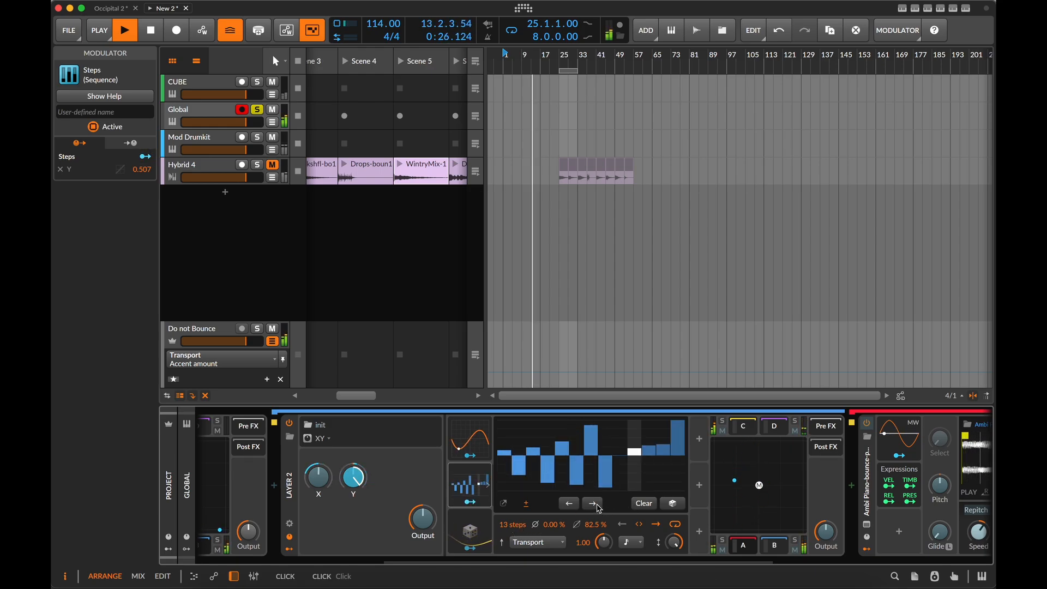
left_click(569, 504)
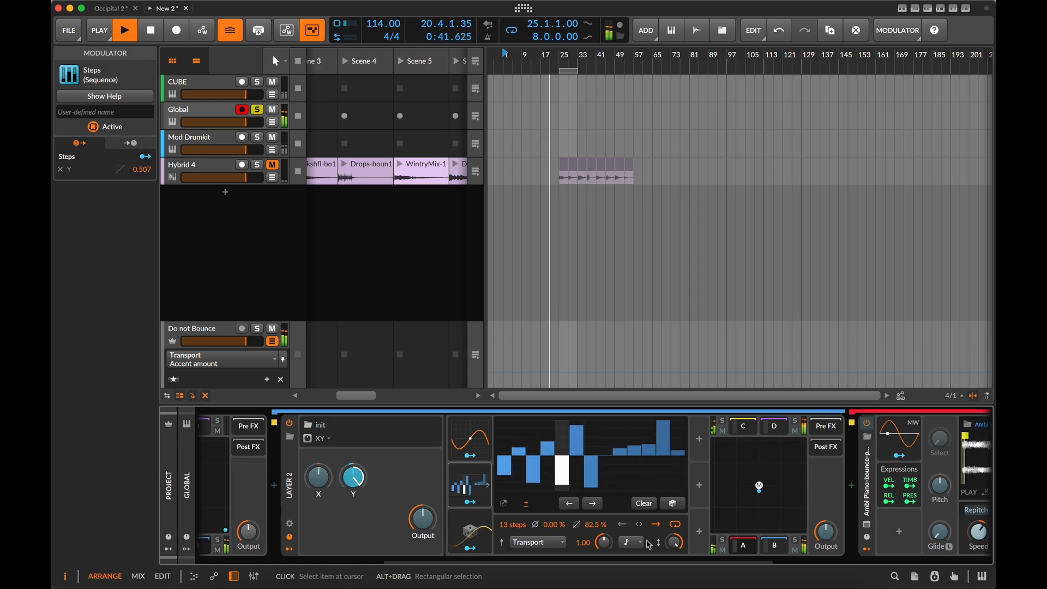
key("space")
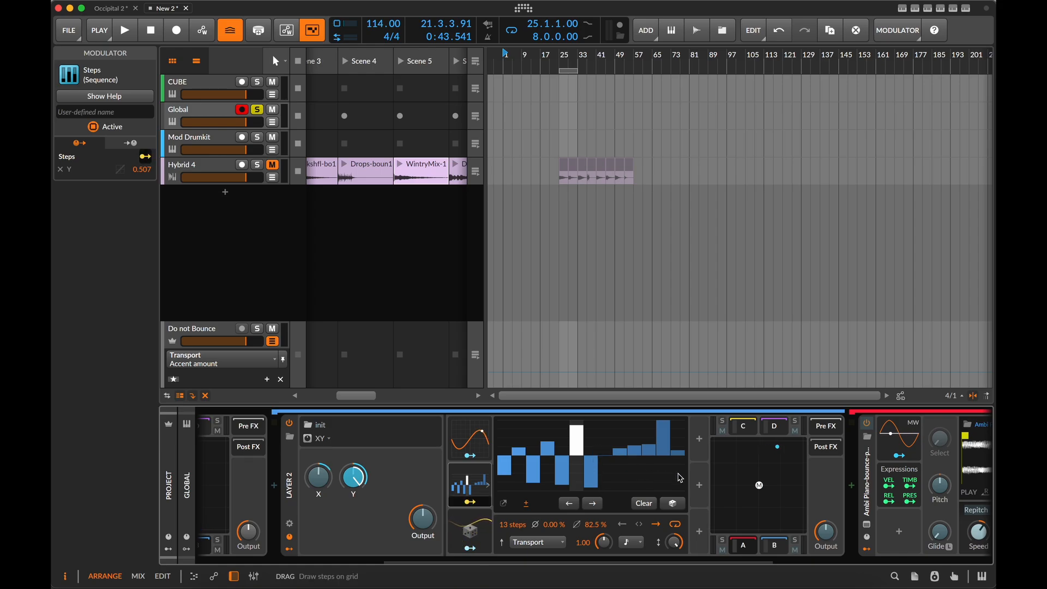
Step: Insert a Tool device into the Global instrument's Post FX chain and lower its volume to about -23.6 dB
scroll(592, 479, "left", 2)
scroll(589, 485, "left", 10)
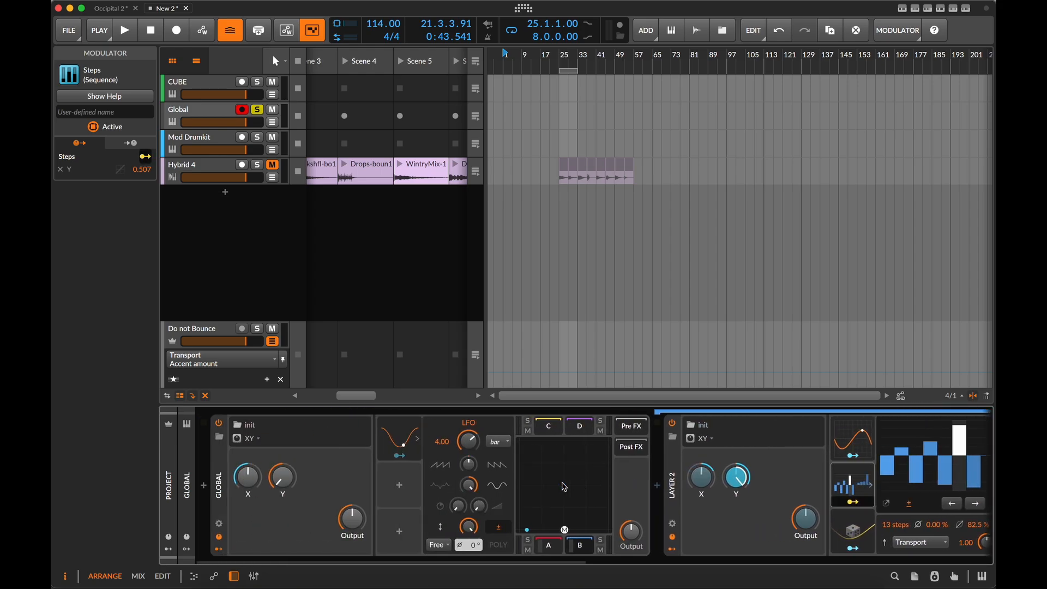
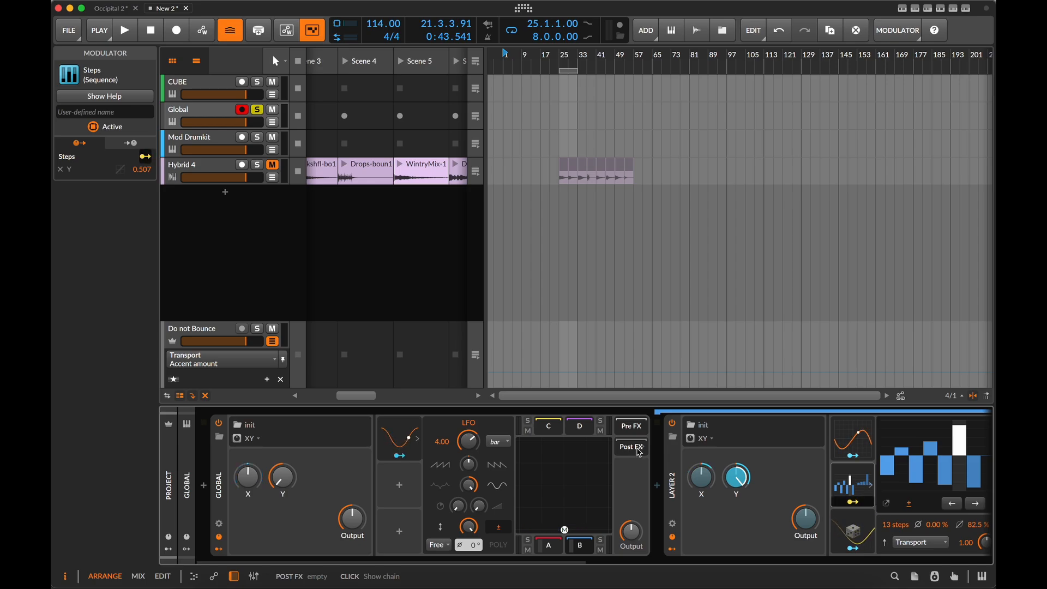
left_click(639, 450)
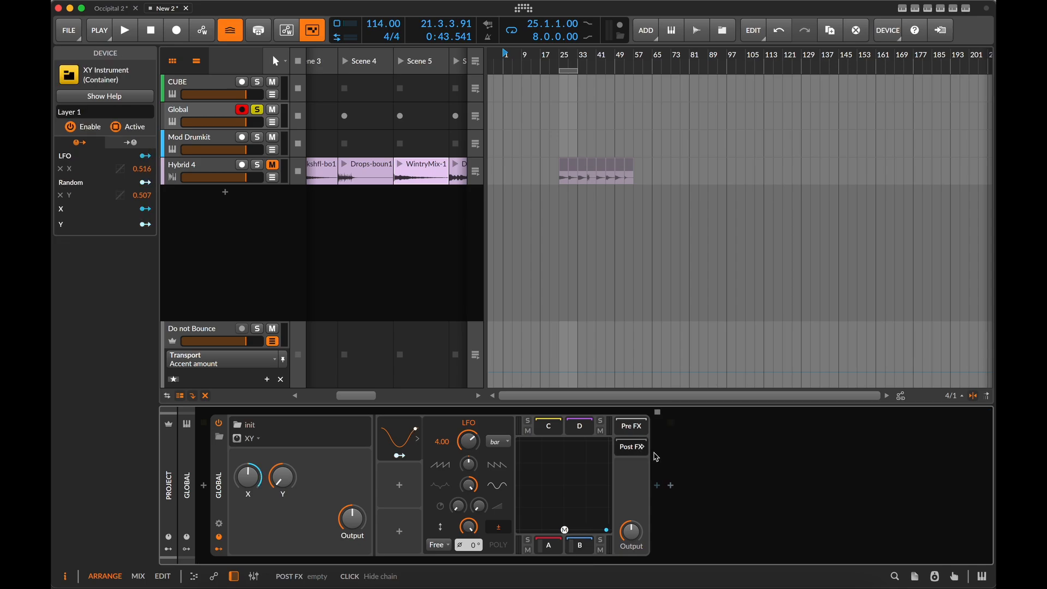
left_click(657, 485)
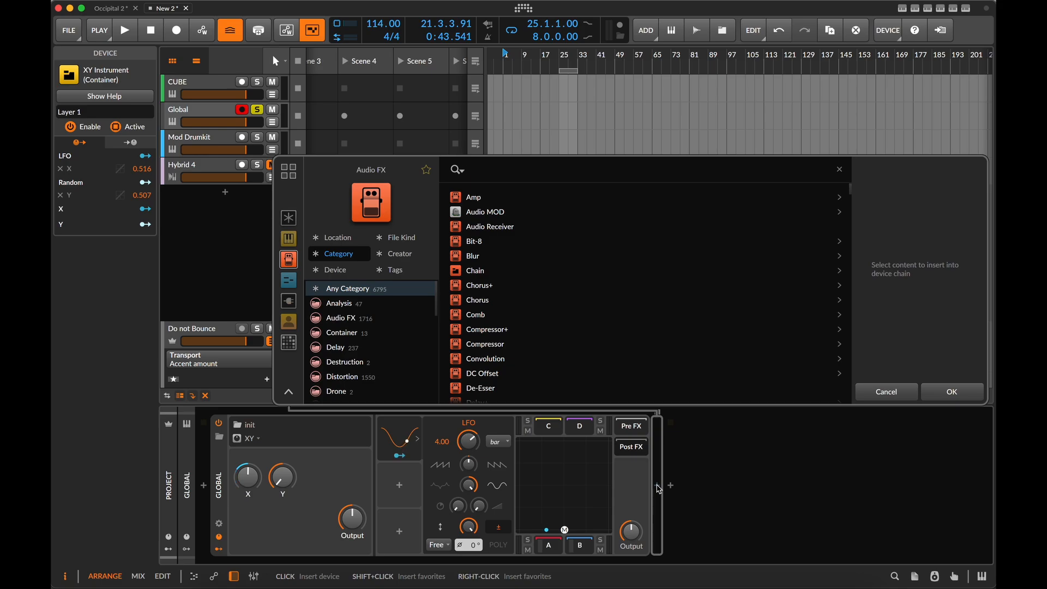
type("to")
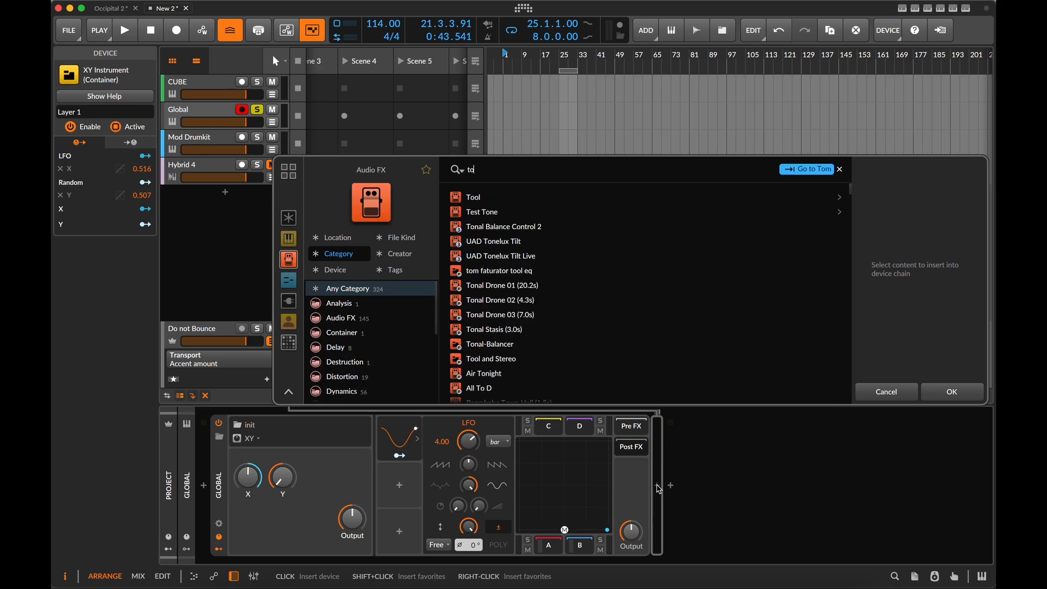
left_click(537, 197)
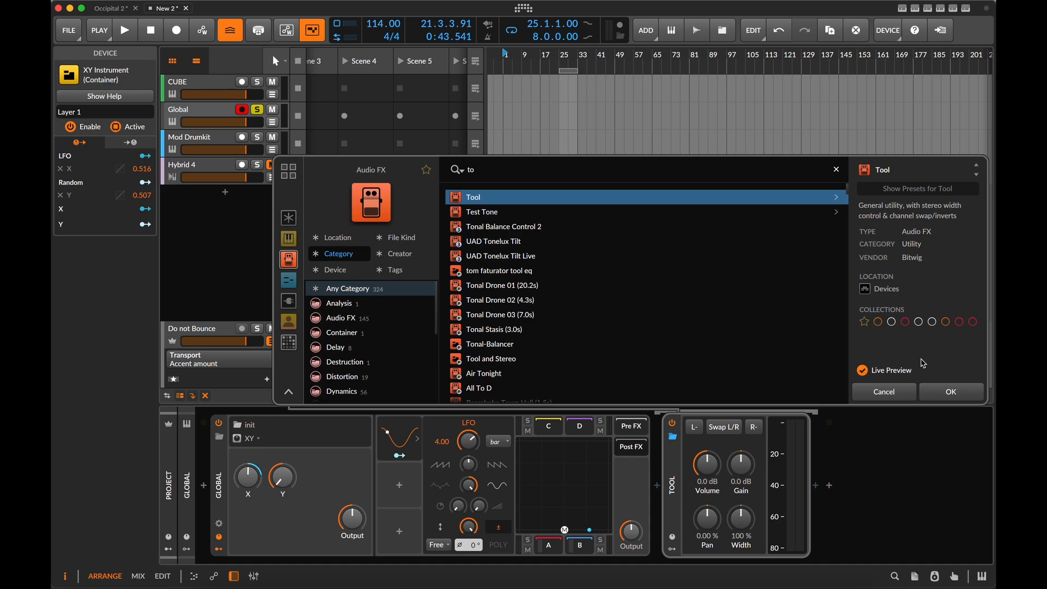
left_click(955, 394)
left_click_drag(713, 466, 713, 493)
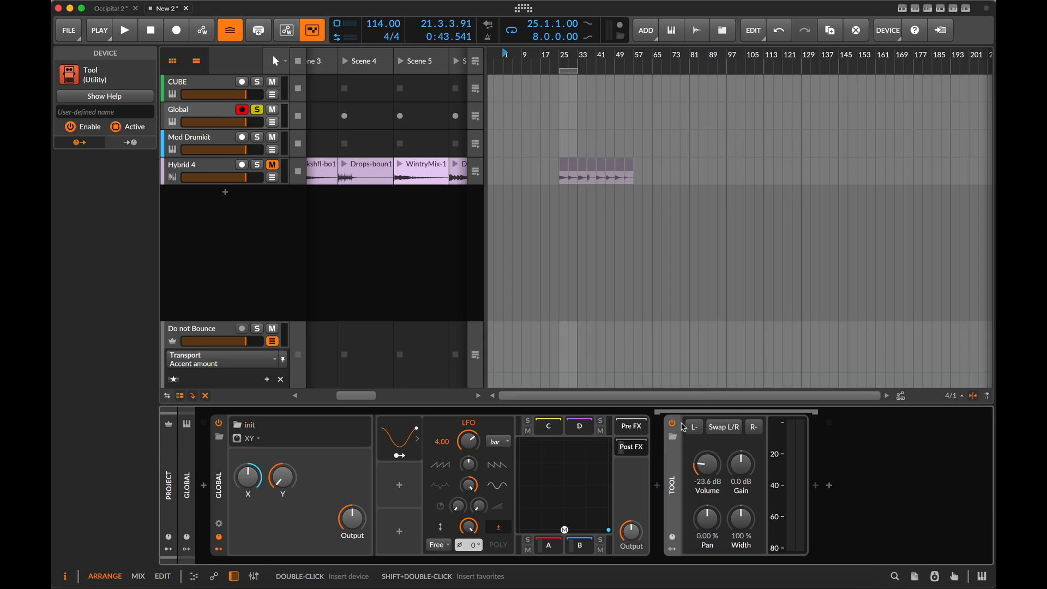
Step: Show the Tool device's modulator slots and search for a modulator with "ah" for the first slot
left_click(673, 548)
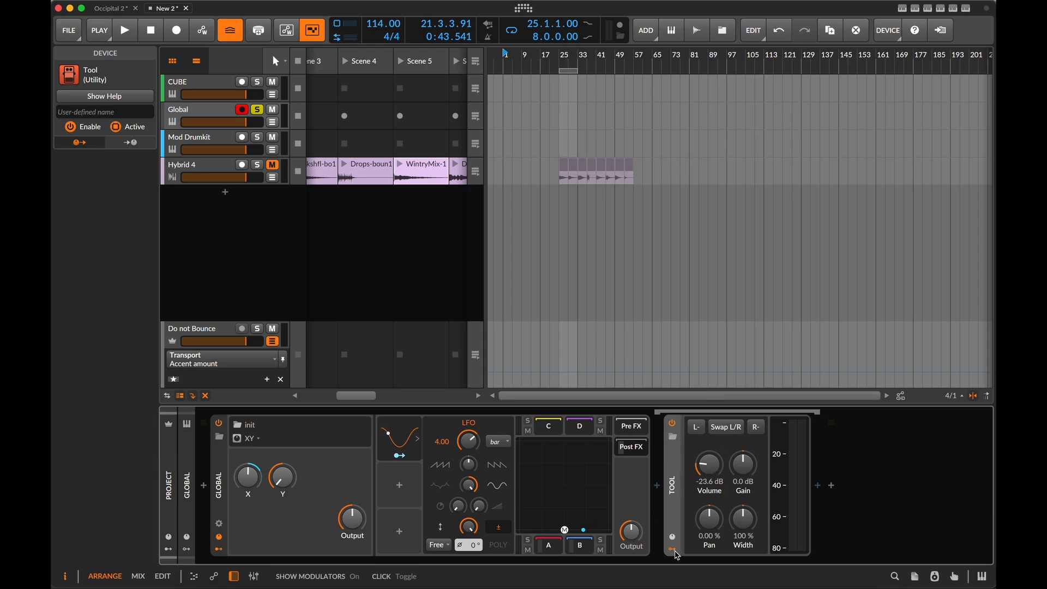
left_click(695, 444)
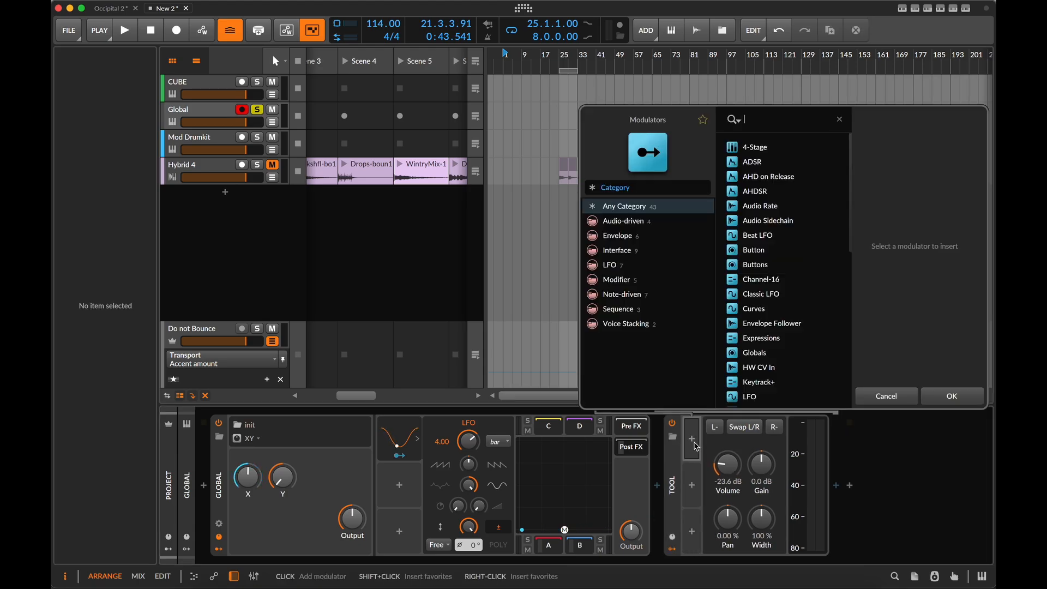
type("ah")
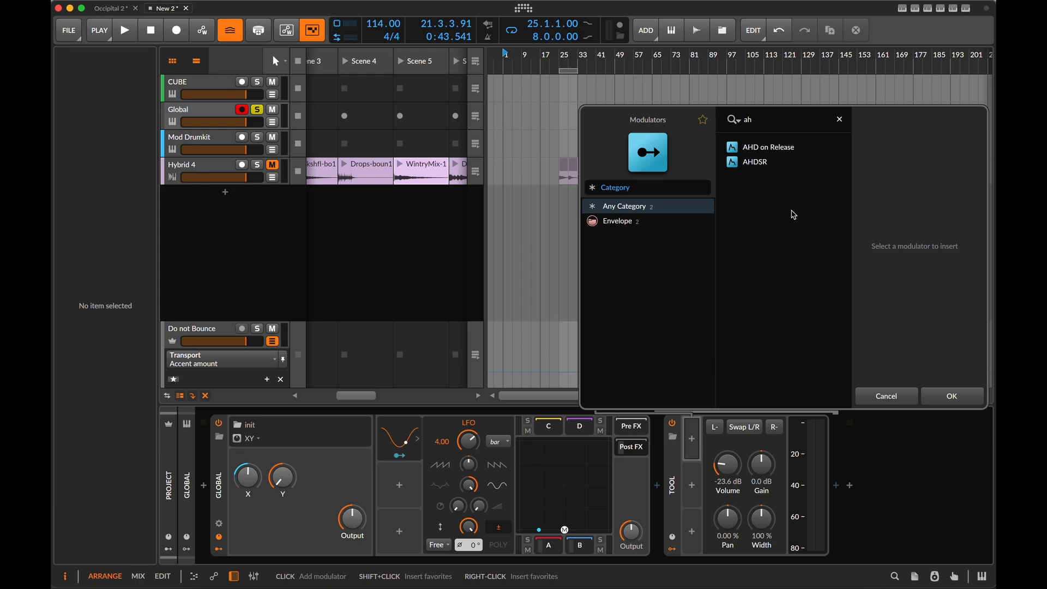
Step: Add an AHDSR modulator to the Tool device, modulating Volume by 0.613 with the envelope's attack set to 1.00 ms
double_click(746, 162)
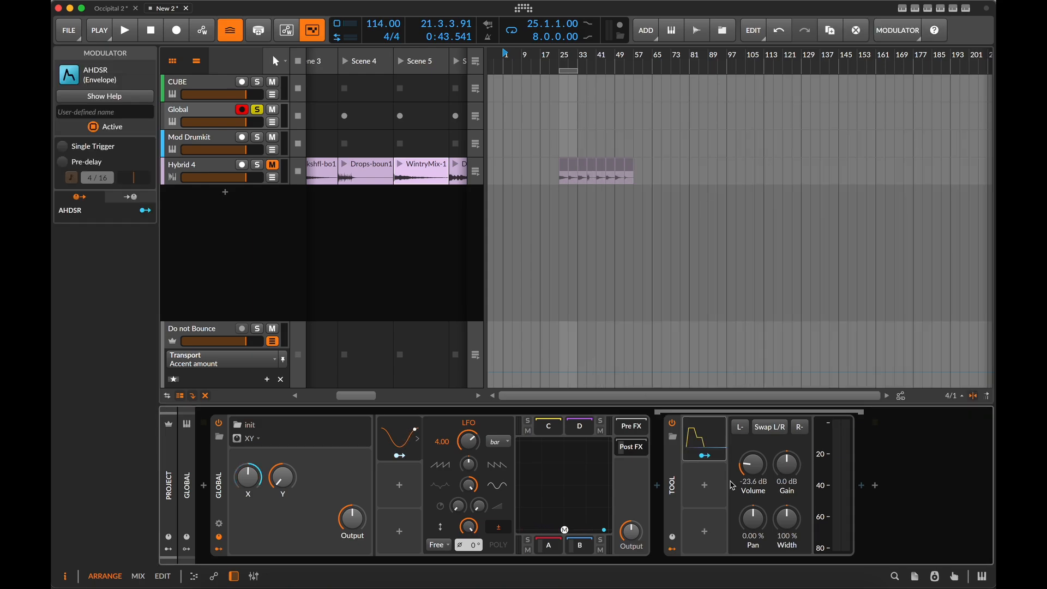
left_click(705, 455)
mouse_move(752, 463)
left_mouse_down()
mouse_move(753, 415)
mouse_move(757, 471)
left_mouse_up()
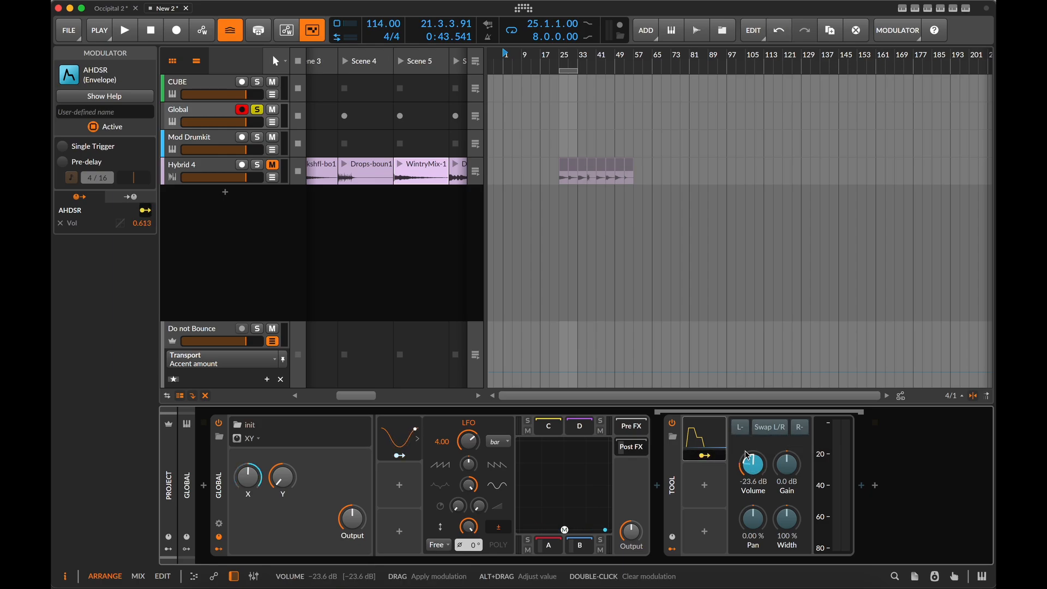
left_click(703, 446)
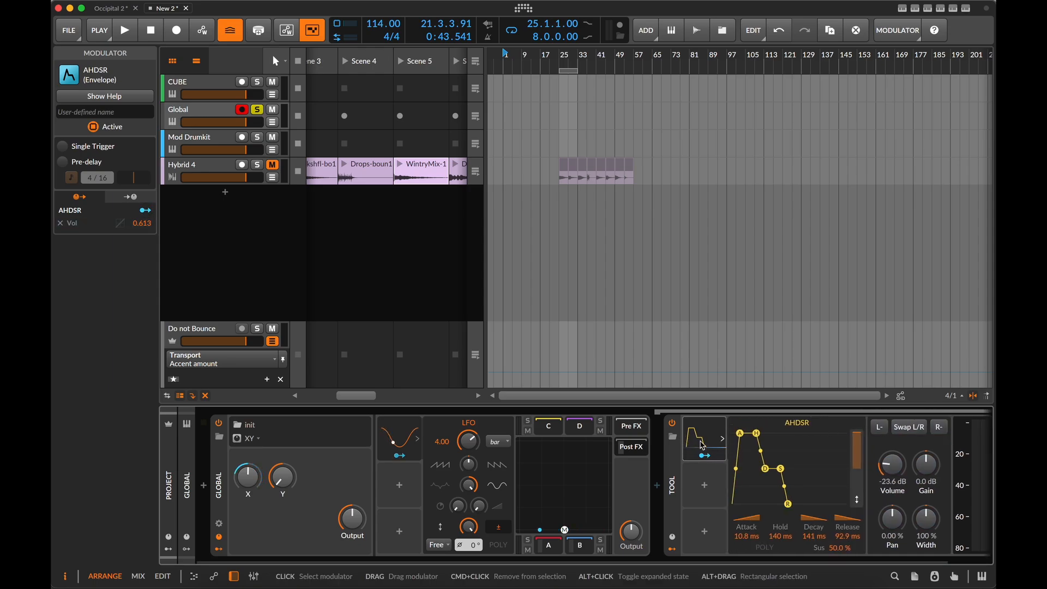
left_click_drag(739, 435, 731, 434)
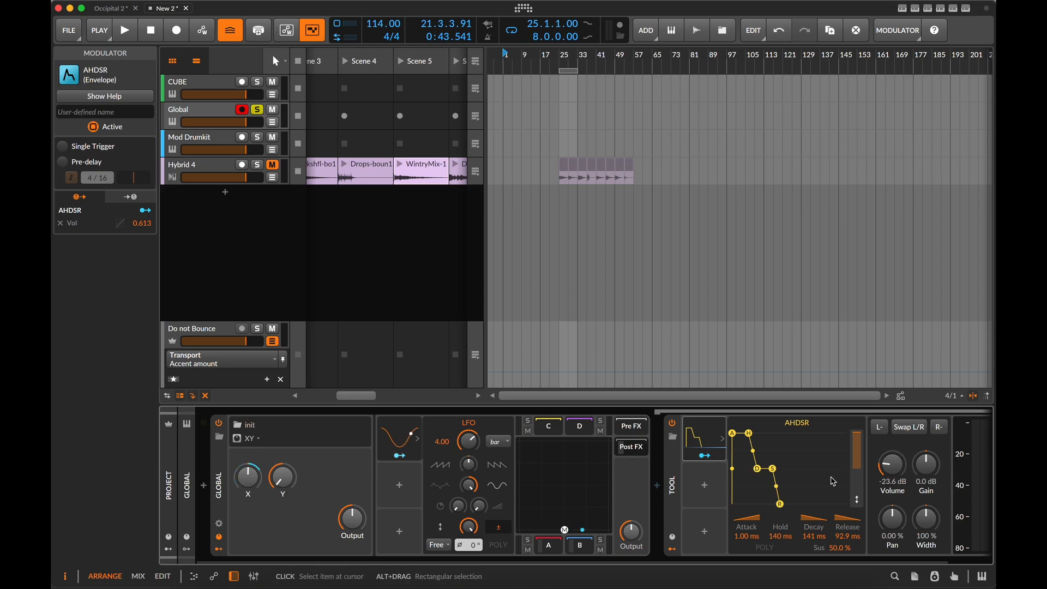
Step: Add a Macro modulator to the Global XY device and name it Ether
left_click(400, 487)
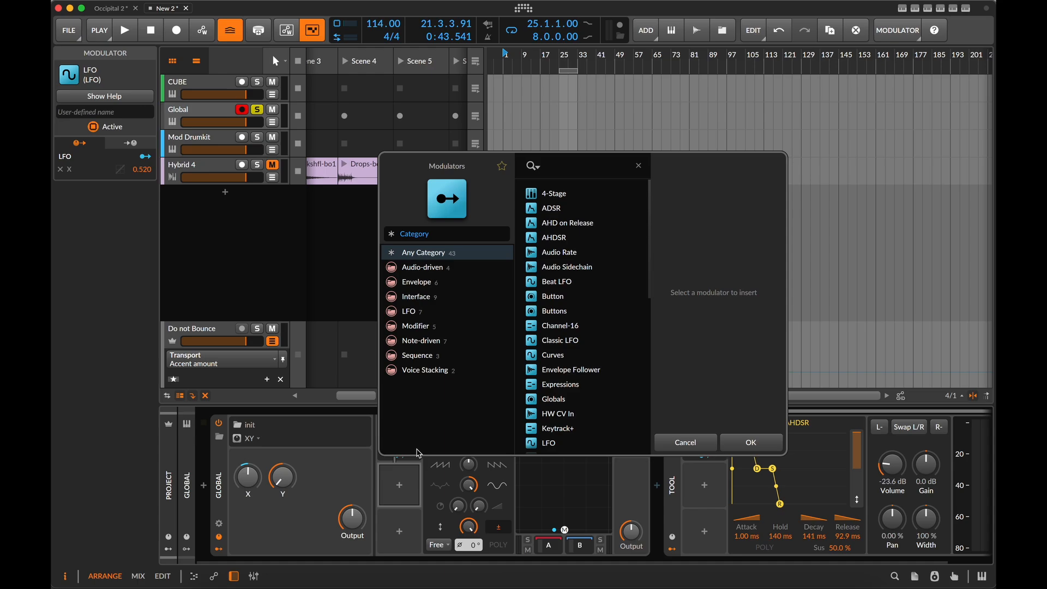
type("macro")
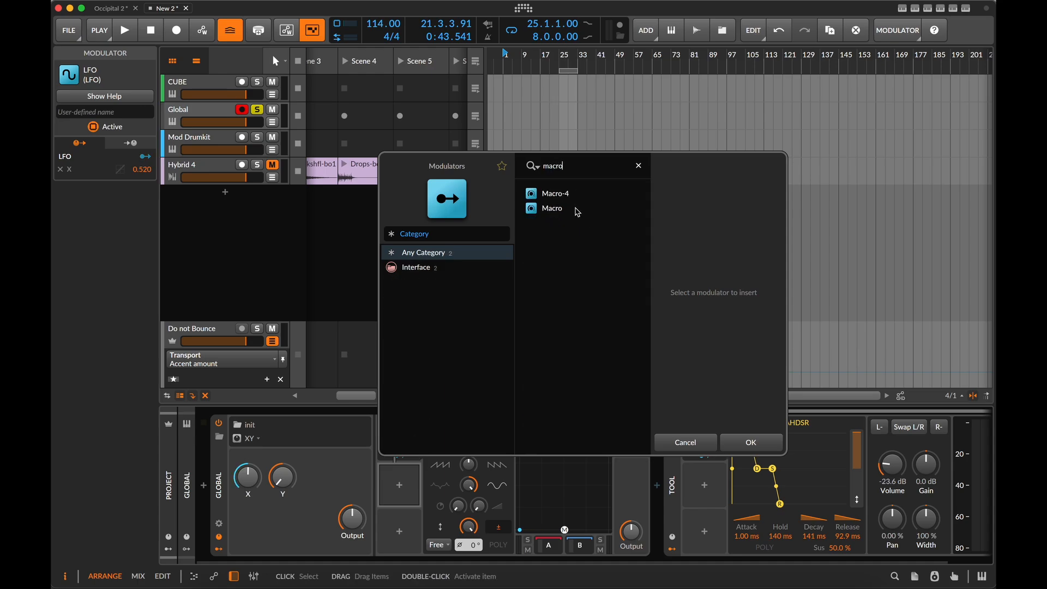
left_click(574, 210)
left_click(755, 443)
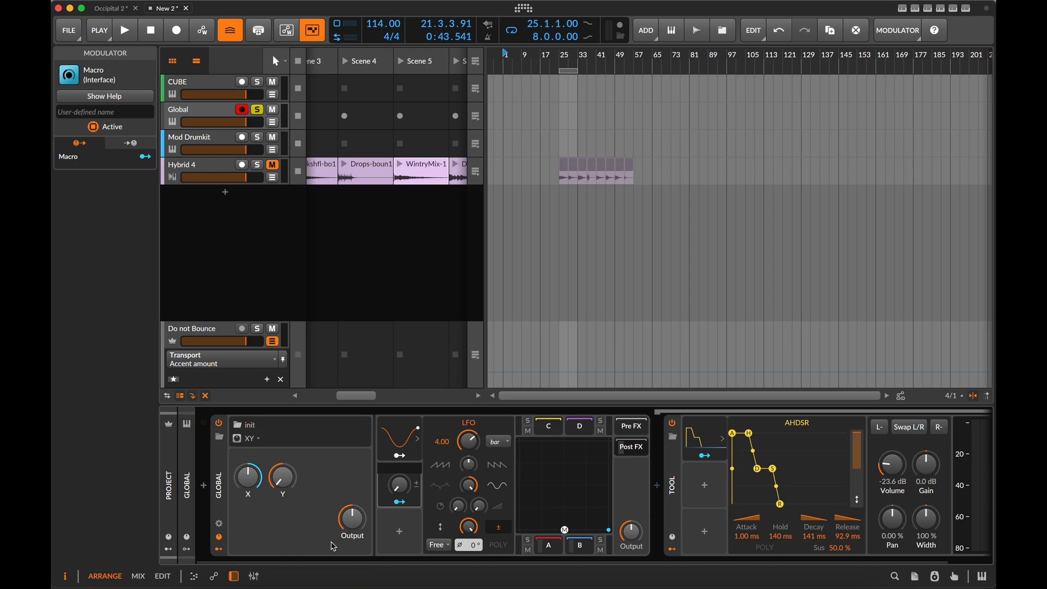
type("Ether")
key("Return")
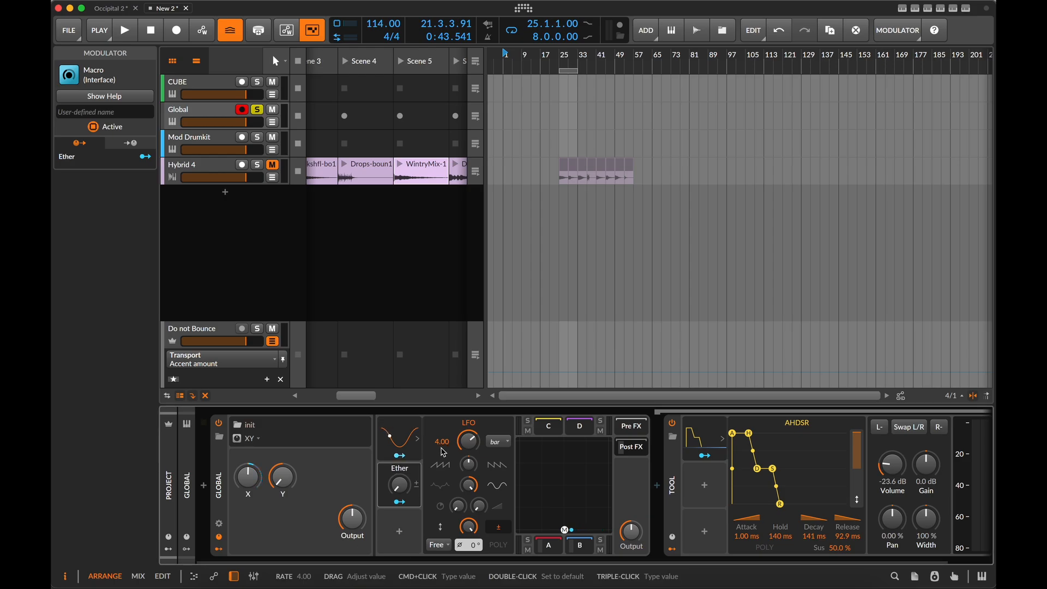
Step: Map the Ether macro to the AHDSR amount at -1.01 and to the Tool's Volume at 0.596
scroll(689, 475, "right", 2)
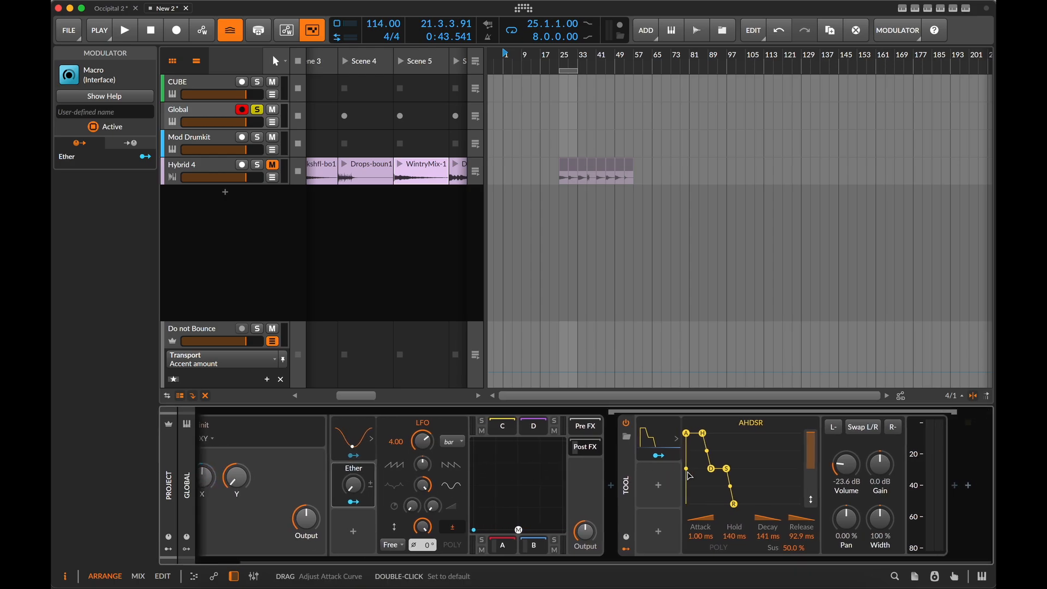
left_click(357, 506)
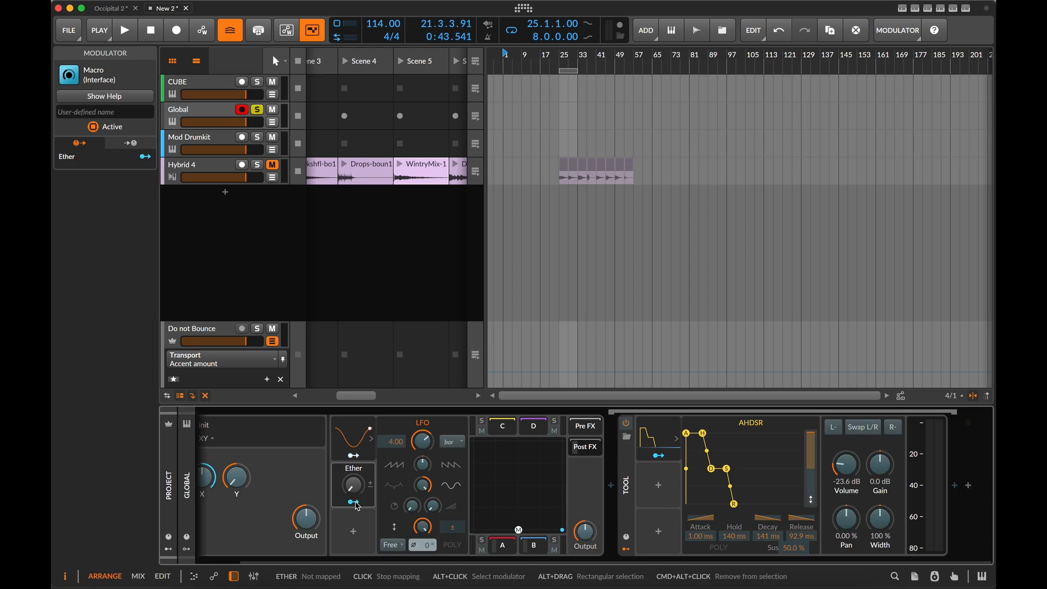
left_click(810, 453)
left_click_drag(810, 453, 810, 475)
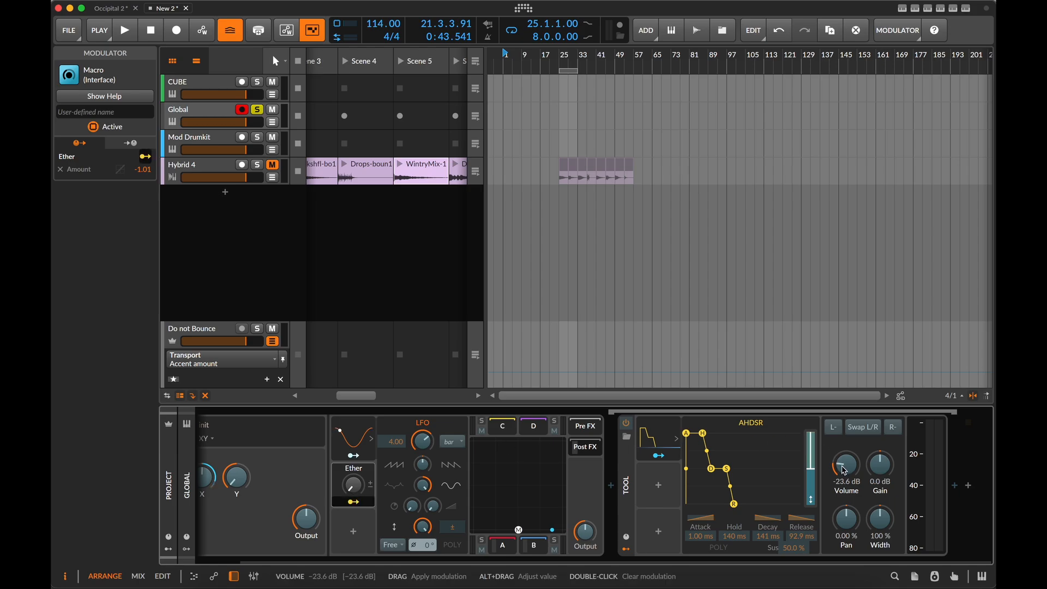
left_click_drag(844, 470, 844, 468)
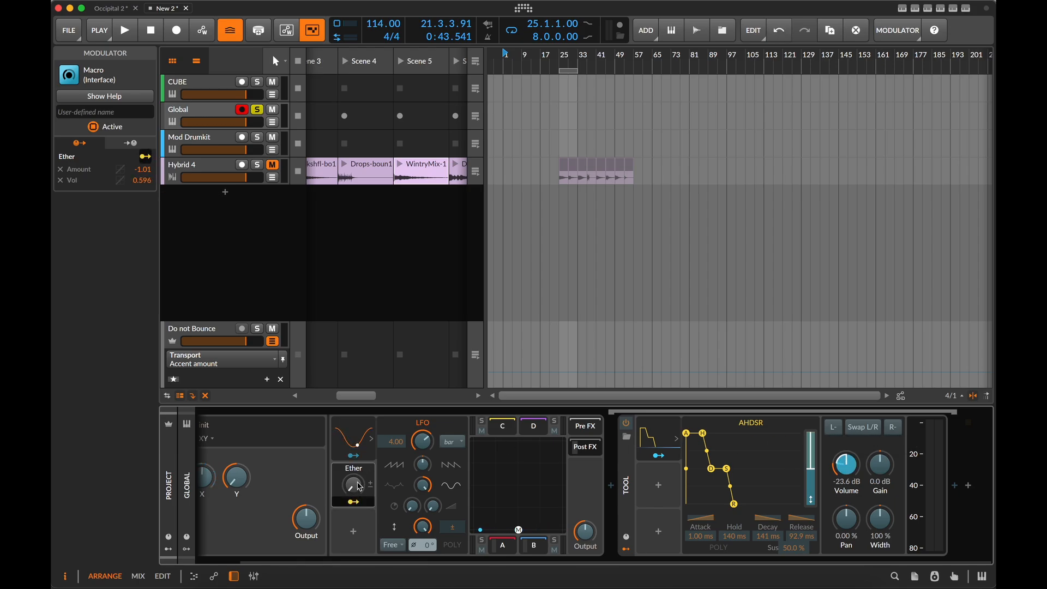
left_click(354, 501)
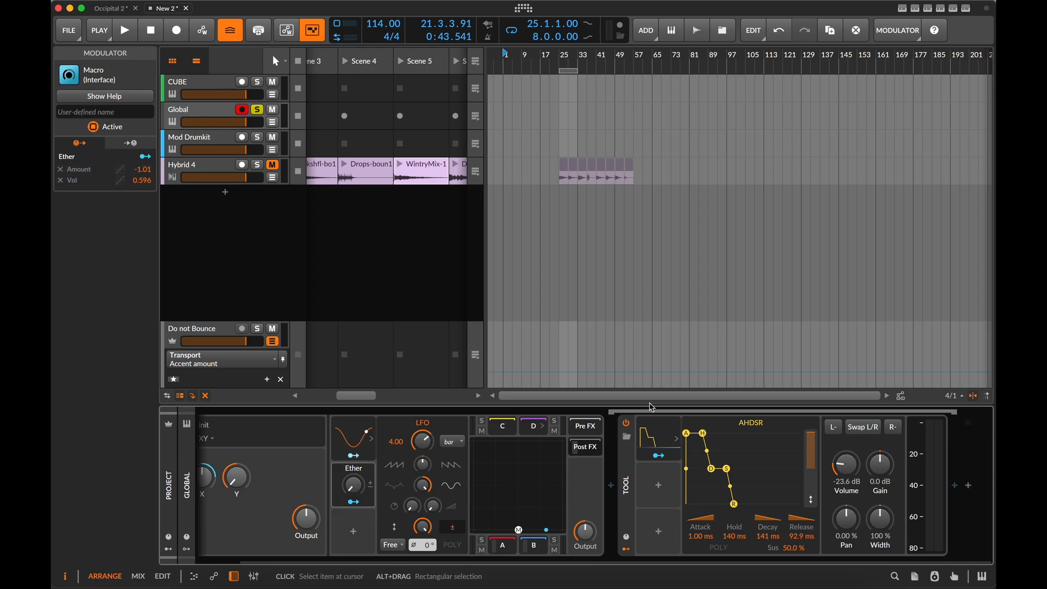
Step: Shape the AHDSR envelope to 1.00 ms hold, 166 ms decay and 1.47% sustain, starting playback to hear it
left_click_drag(703, 433, 688, 434)
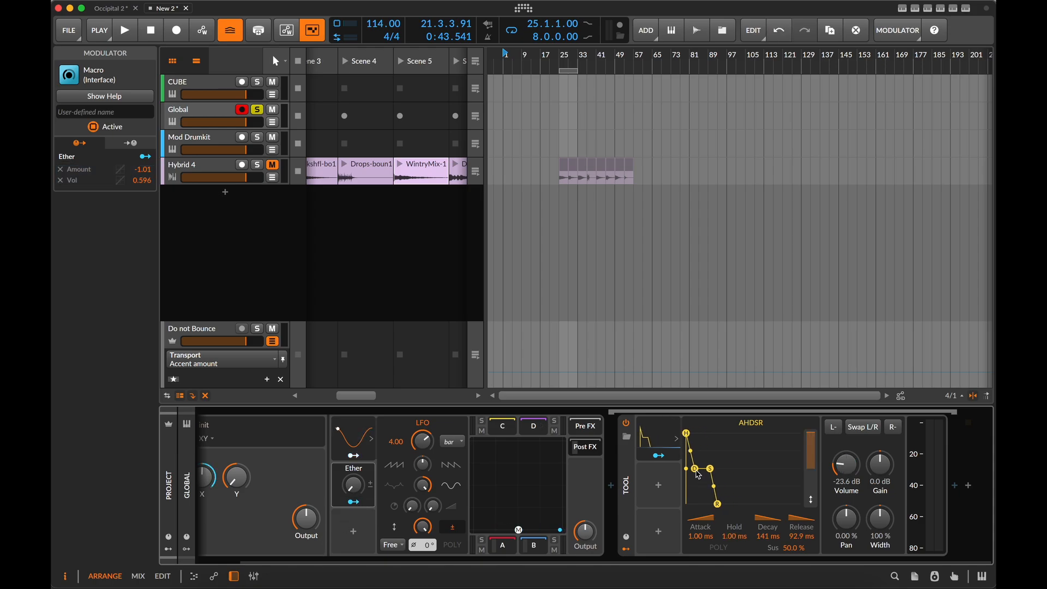
left_click_drag(699, 475, 709, 485)
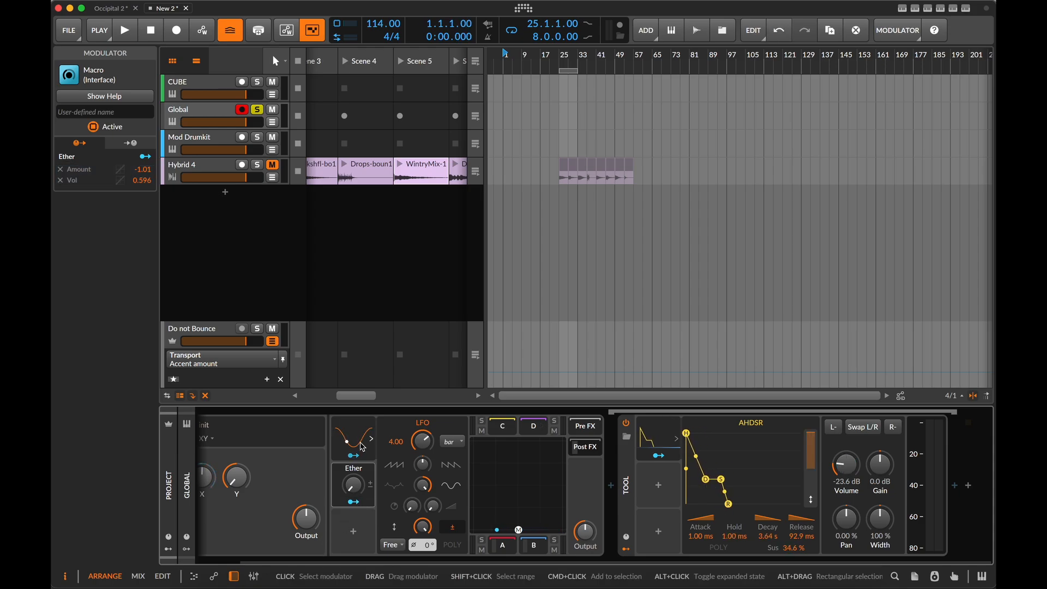
key("space")
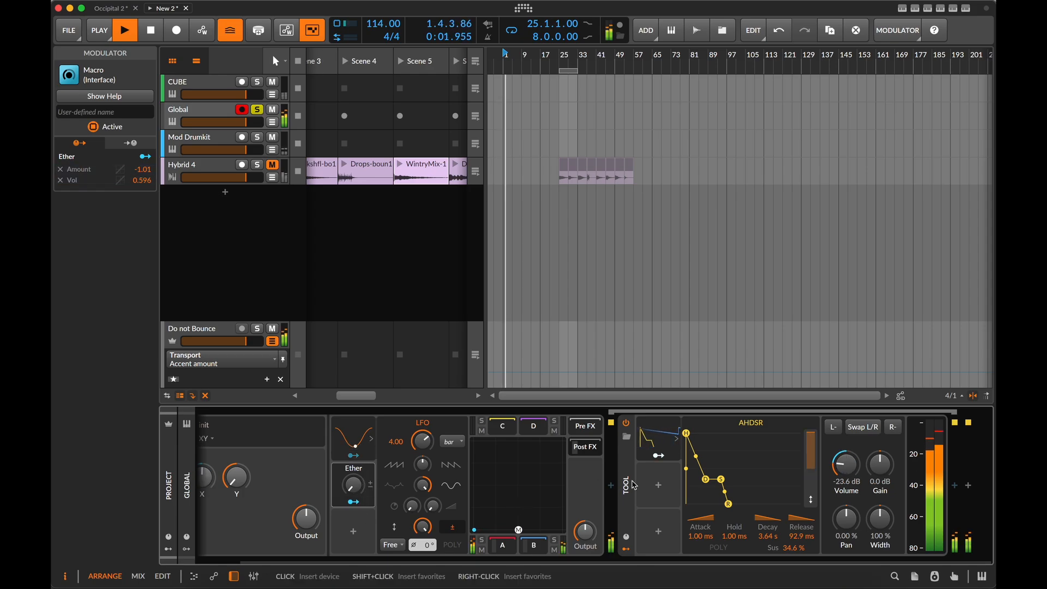
left_click(659, 436)
left_click(699, 490)
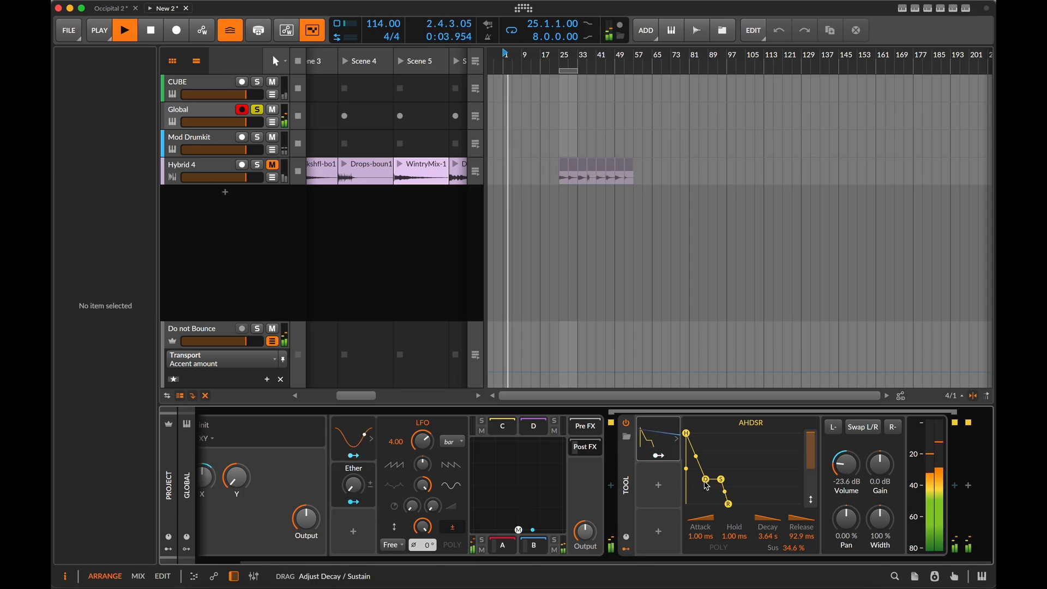
left_click_drag(700, 489, 696, 511)
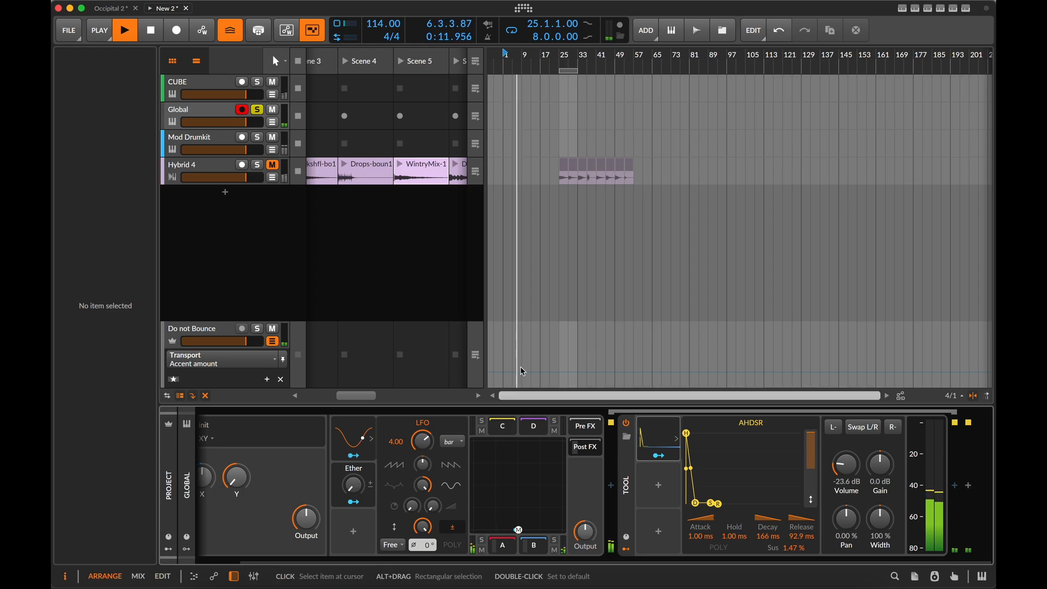
Step: Set Ether's modulation of the Tool's Volume to about +0.53 with the macro at 100%, and return Ether to its minimum
mouse_move(352, 483)
left_click_drag(353, 483, 353, 461)
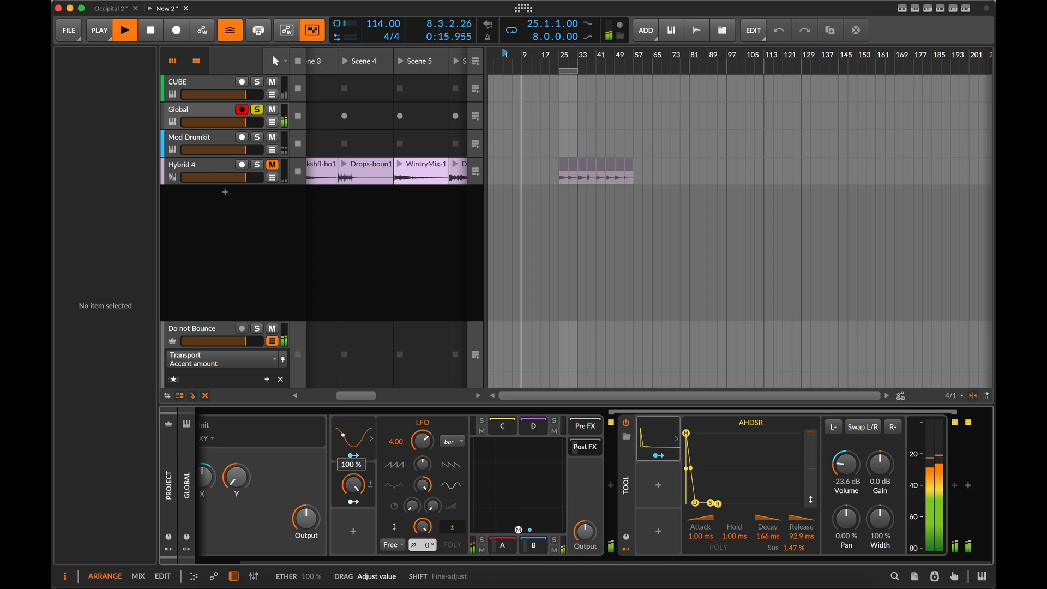
left_click(360, 502)
left_click_drag(846, 464, 846, 449)
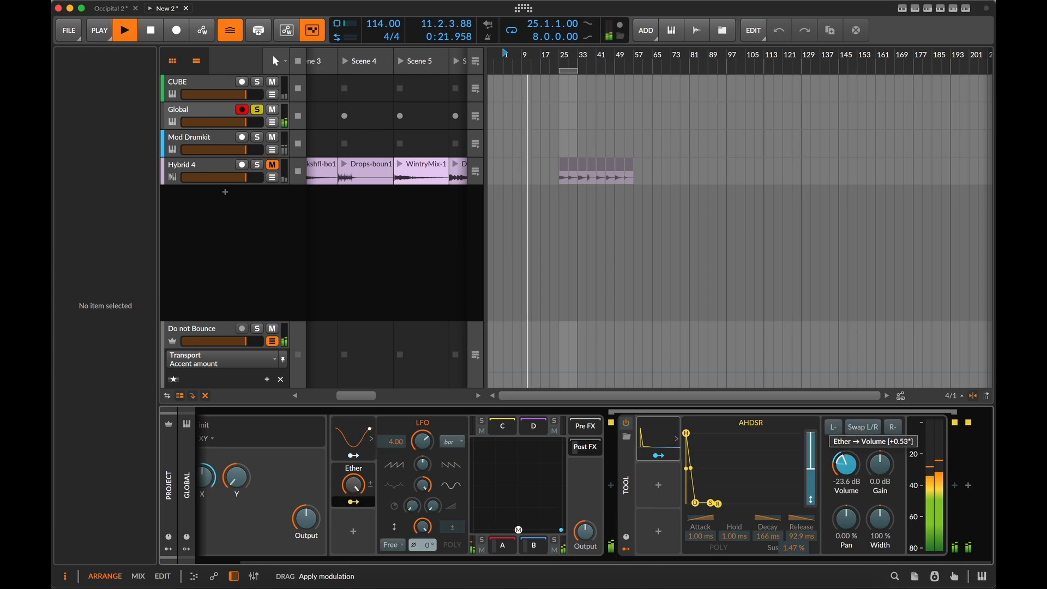
left_click(353, 501)
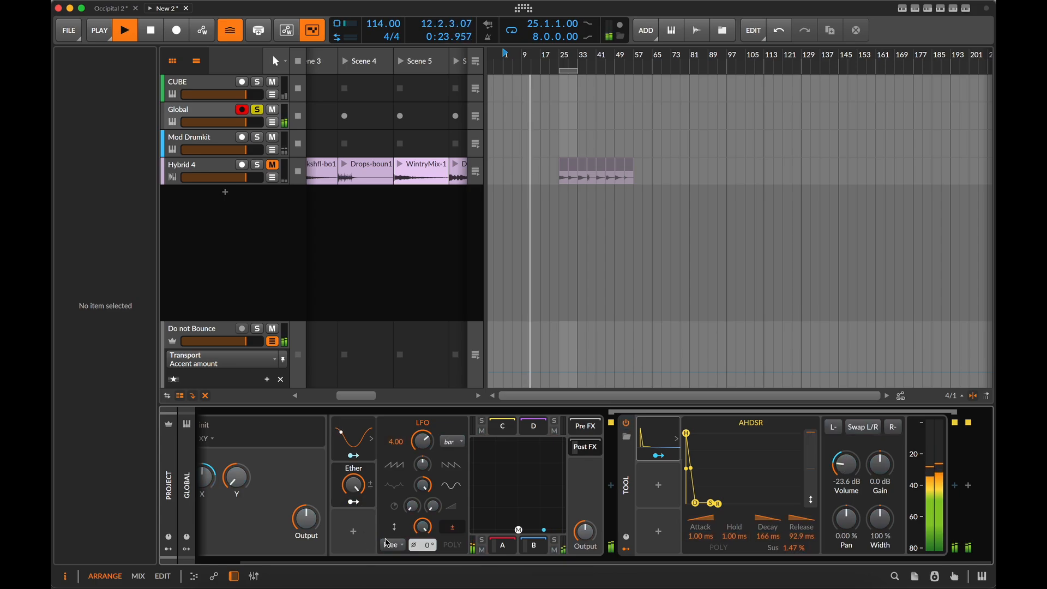
left_click_drag(352, 484, 352, 491)
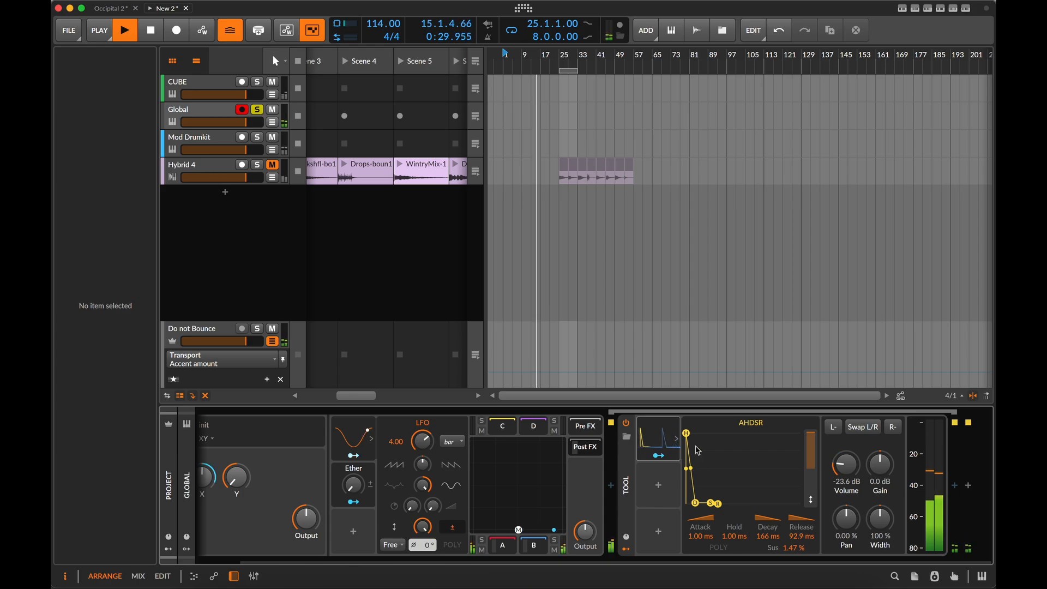
Step: Refine the AHDSR envelope to 2.25 ms hold, 1.37 s decay, 4.41% sustain and 246 ms release, and stop playback
left_click_drag(686, 433, 687, 436)
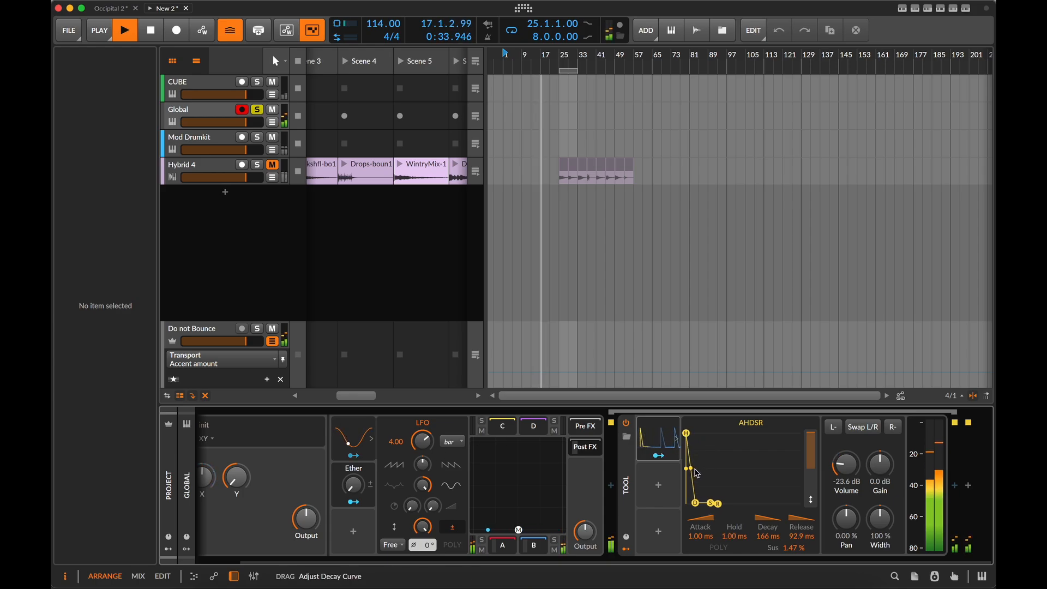
left_click_drag(701, 507, 711, 507)
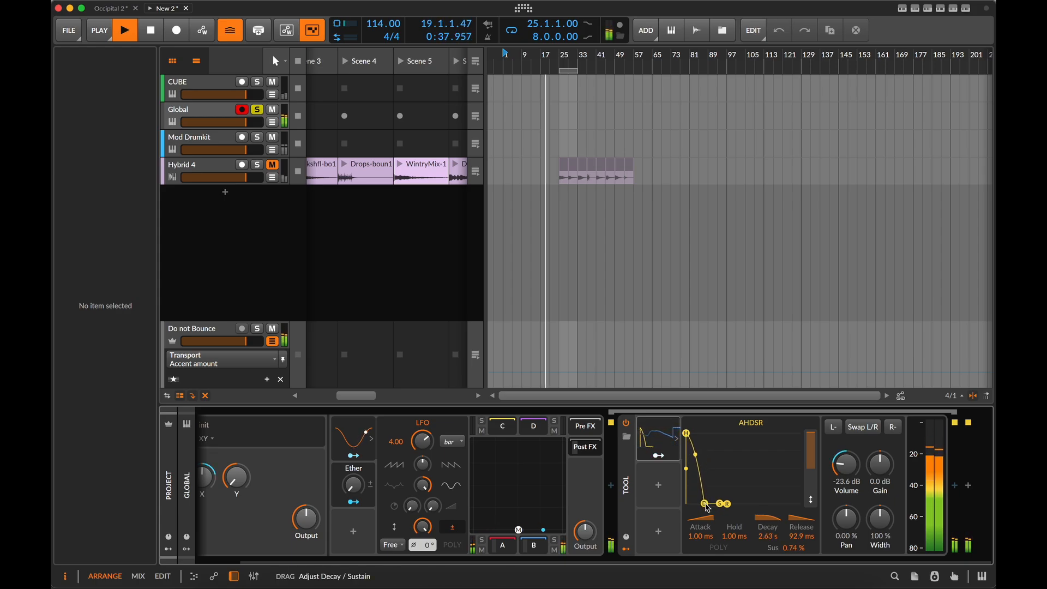
left_click_drag(705, 503, 727, 510)
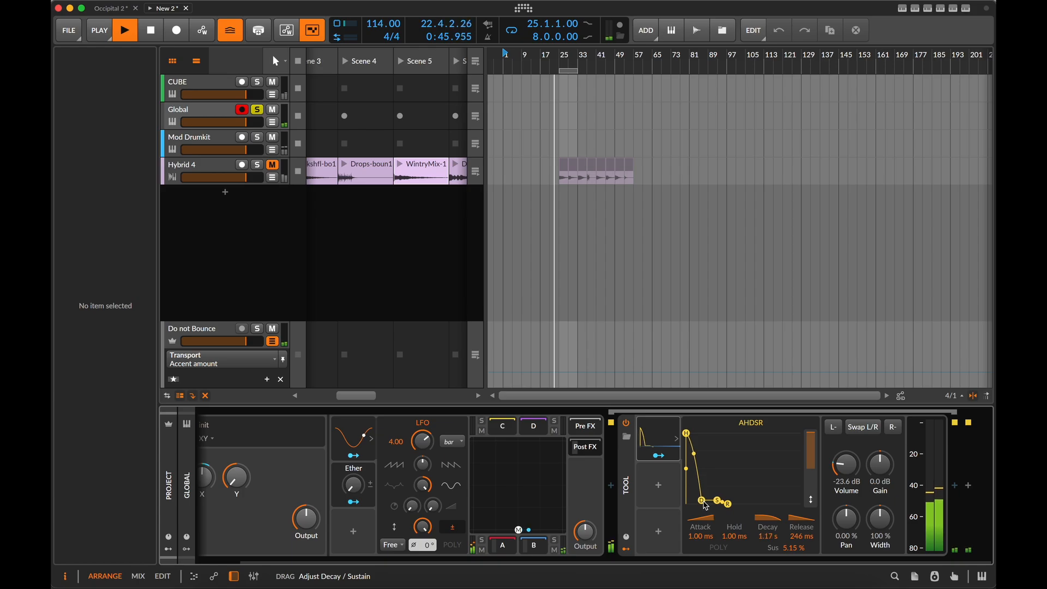
left_click_drag(706, 505, 707, 507)
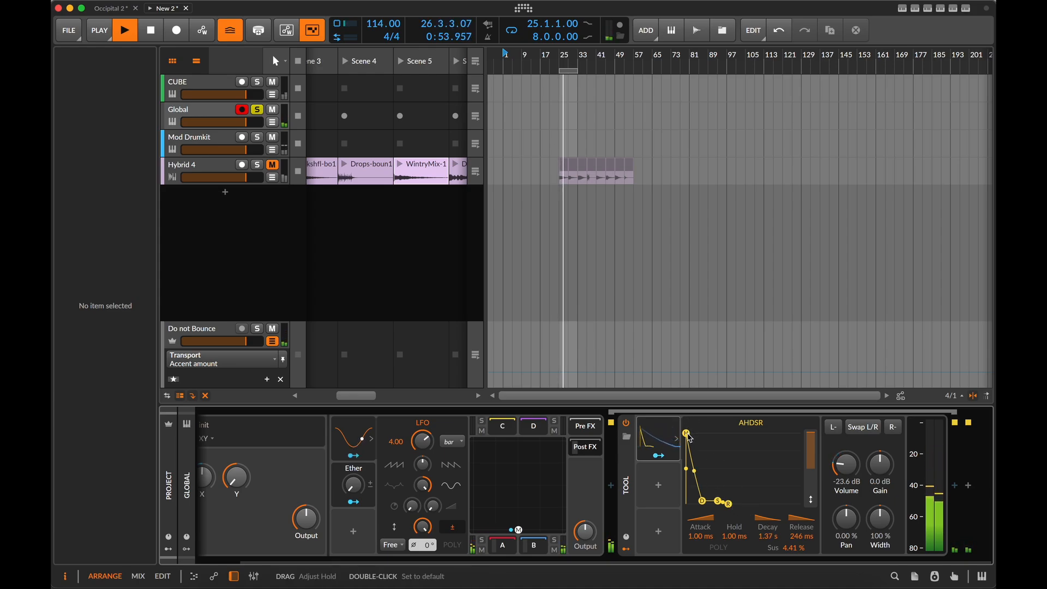
left_click_drag(688, 437, 691, 435)
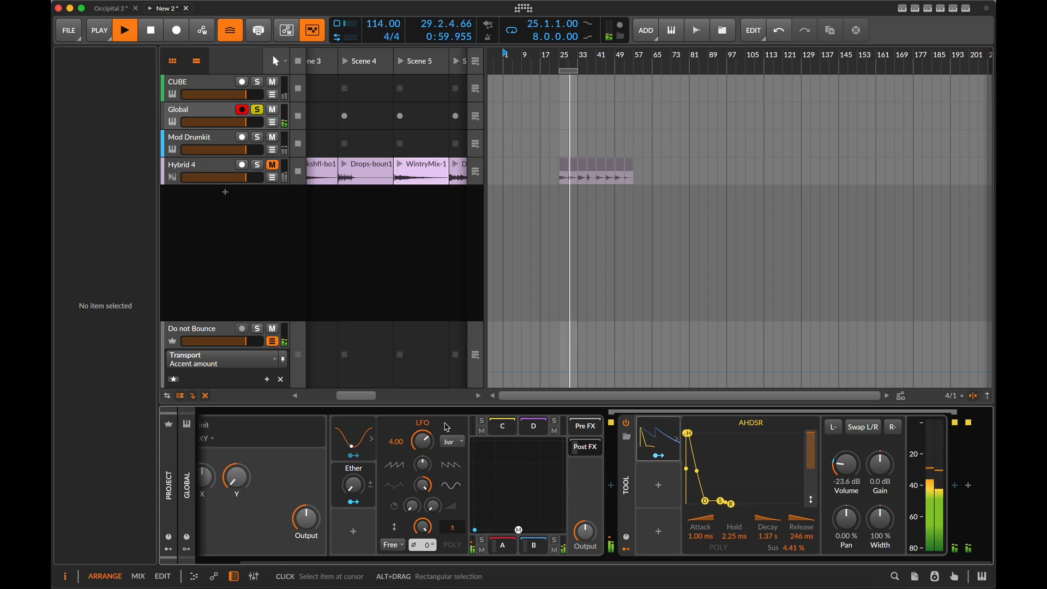
key("space")
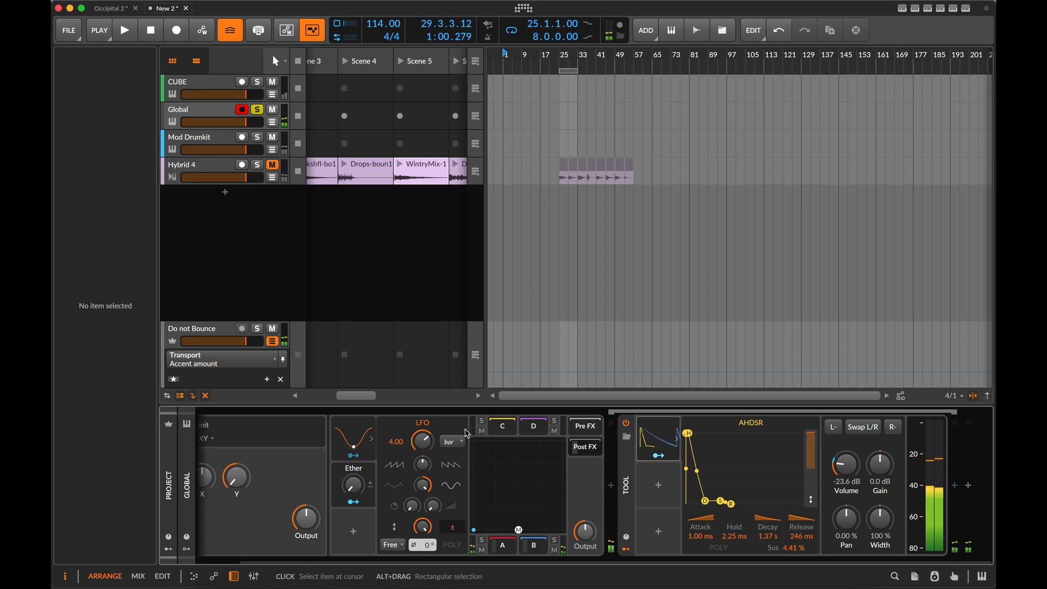
Step: Insert a Convolution reverb after the Tool device
left_click(954, 486)
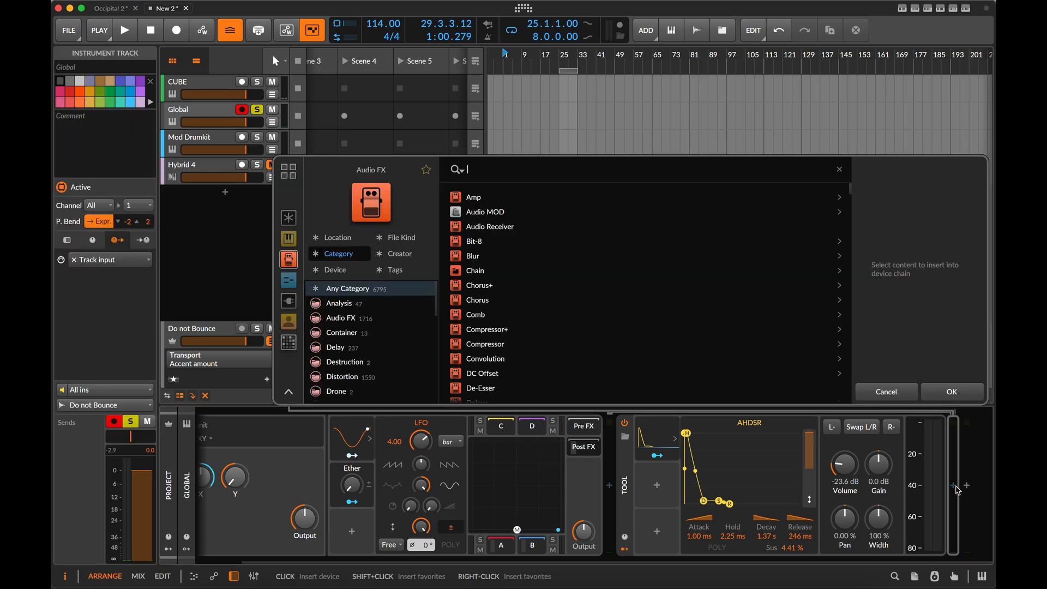
type("r")
key("BackSpace")
type("com")
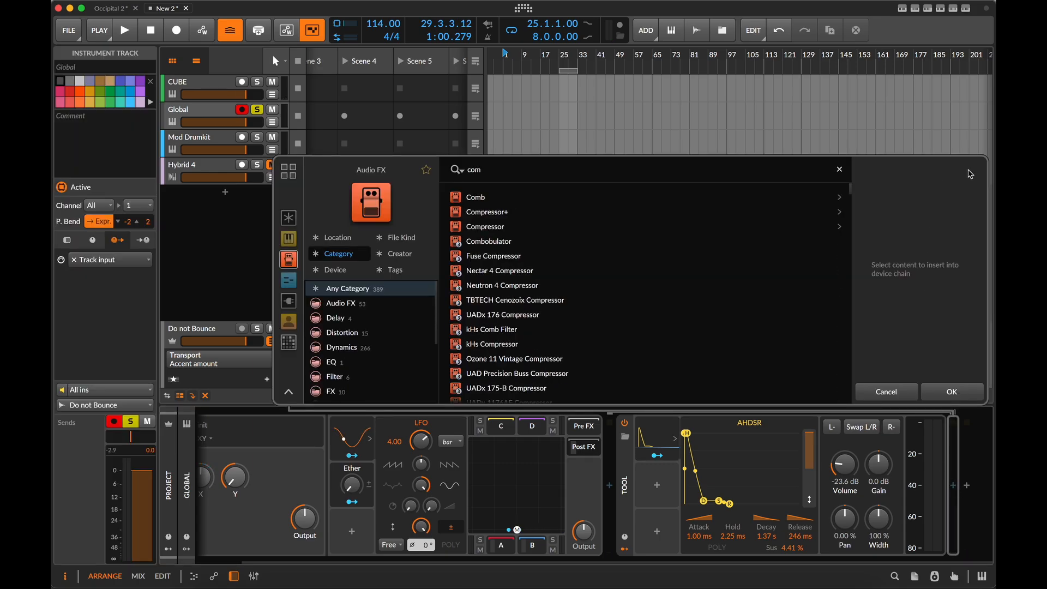
key("BackSpace")
type("nv")
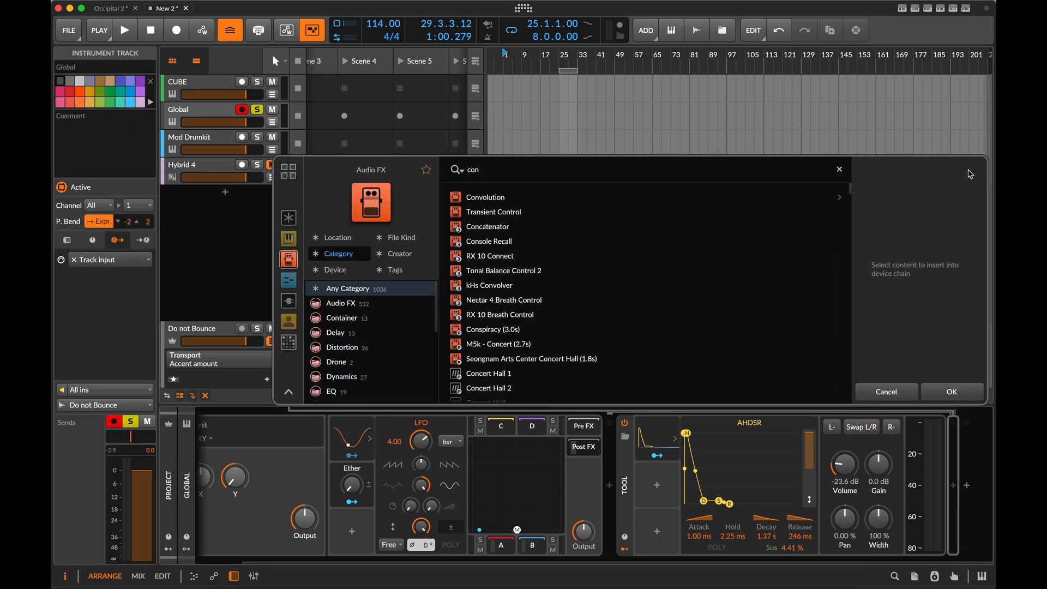
left_click(551, 196)
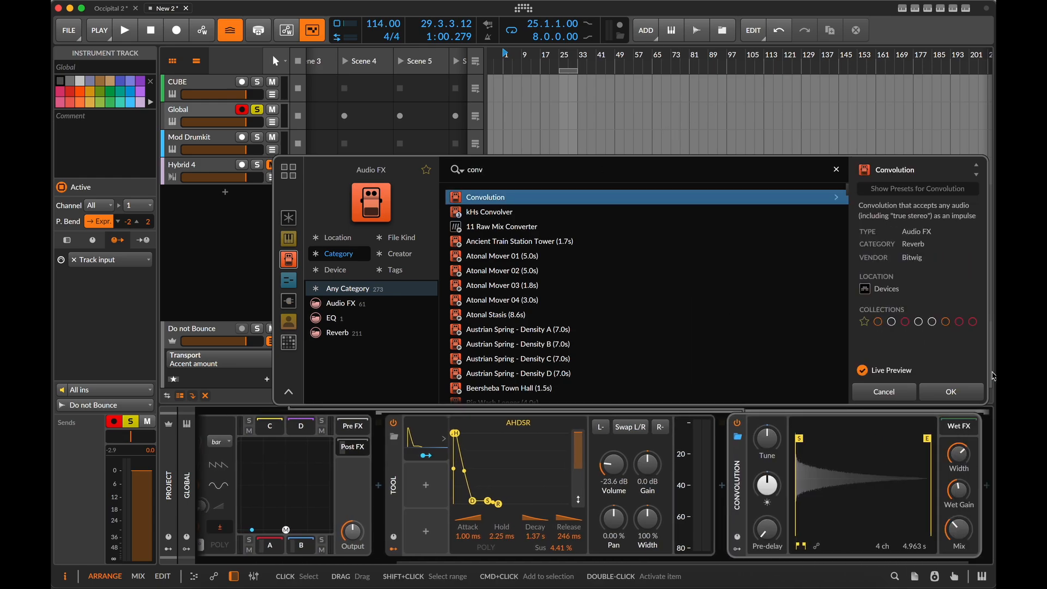
key("Return")
Step: Start playback and raise the Convolution reverb's Mix to about 59.4%
key("space")
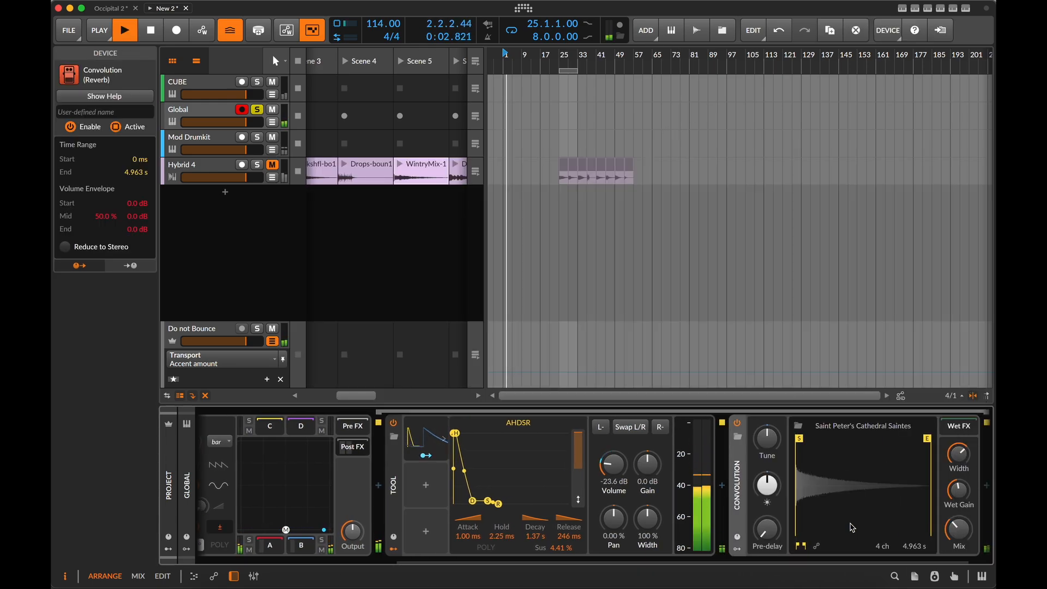
scroll(807, 518, "left", 3)
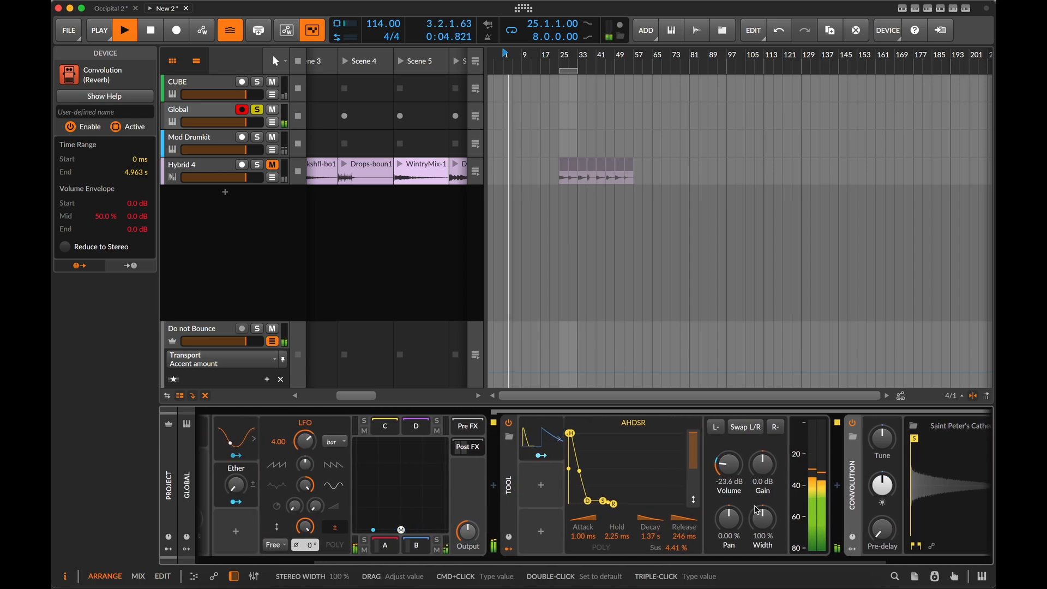
scroll(756, 510, "right", 4)
mouse_move(925, 528)
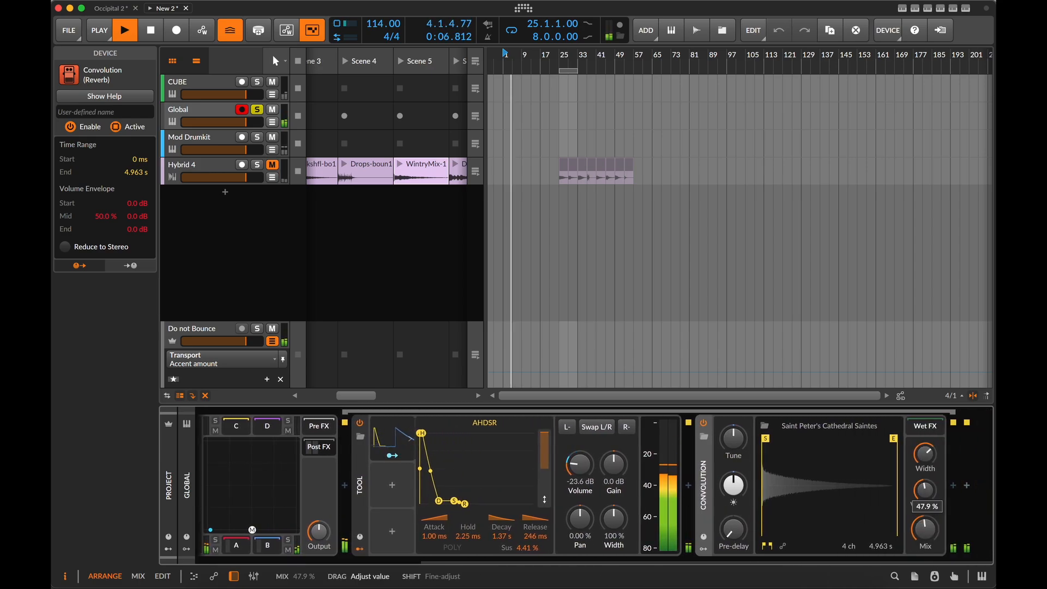
left_click_drag(925, 528, 925, 521)
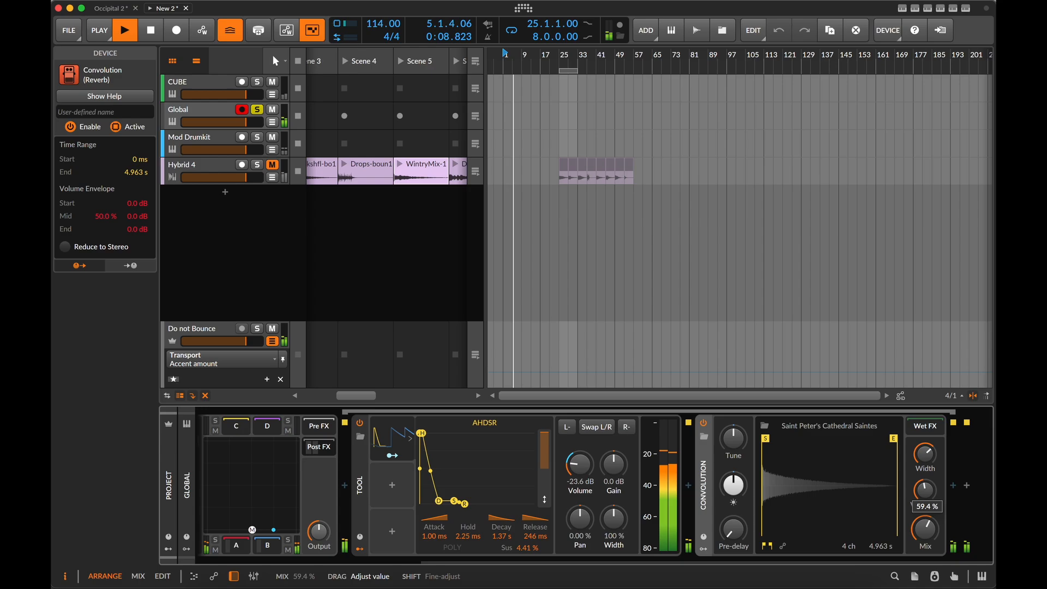
Step: Modulate the Convolution's Mix with the Ether macro, raise Ether to 100% to hear it, and stop playback
scroll(790, 534, "left", 1)
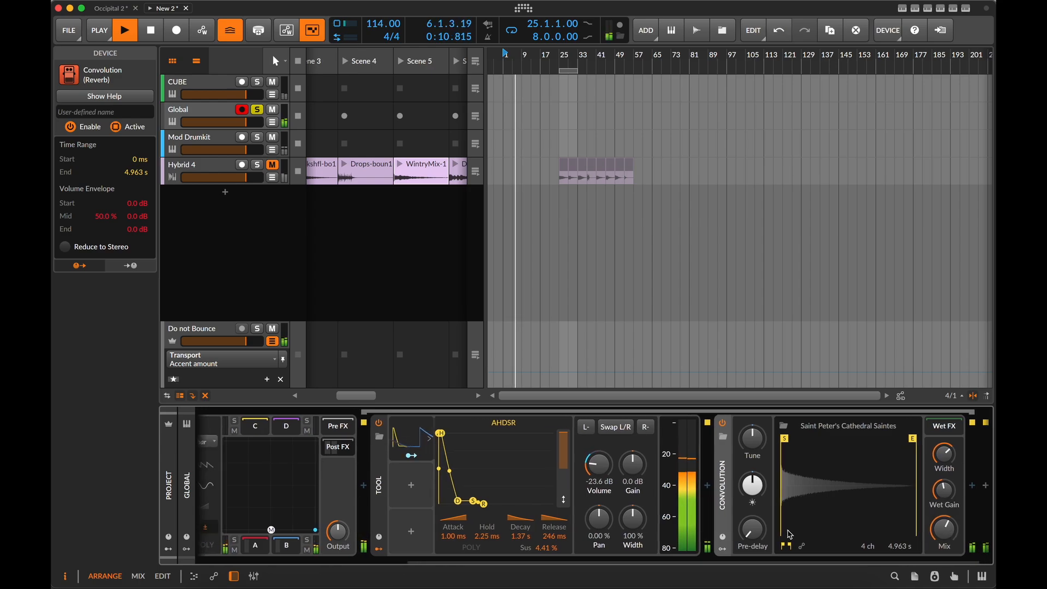
scroll(789, 534, "left", 6)
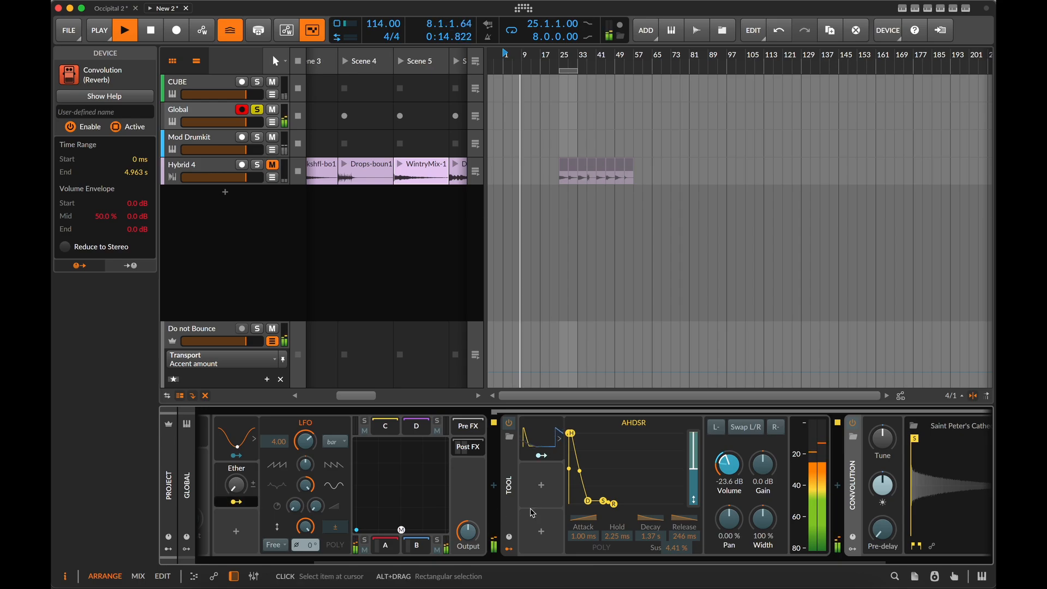
scroll(790, 537, "right", 7)
left_click_drag(921, 538, 921, 553)
scroll(411, 492, "left", 14)
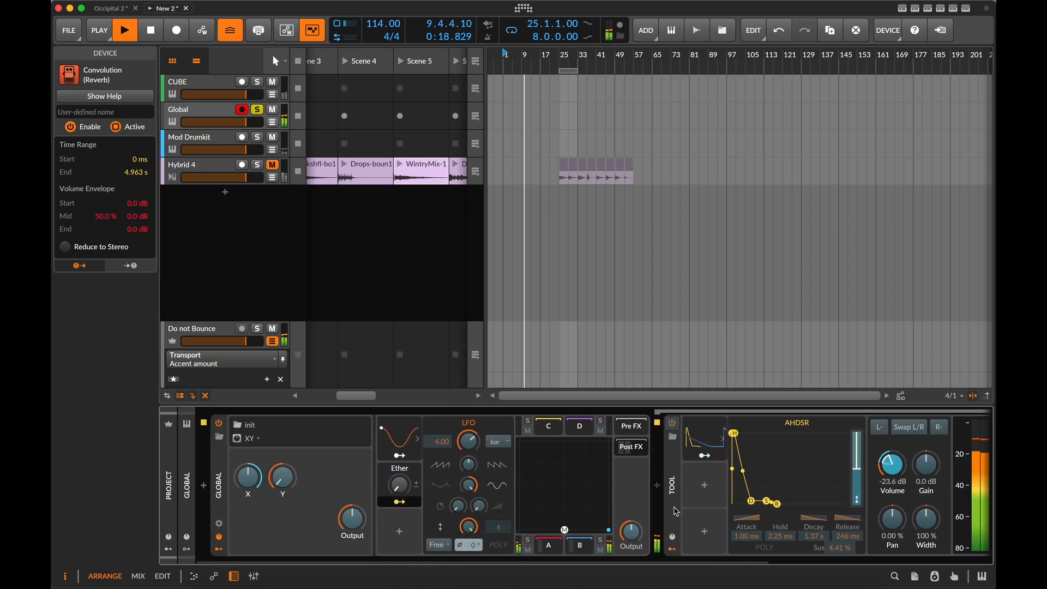
left_click_drag(412, 491, 394, 492)
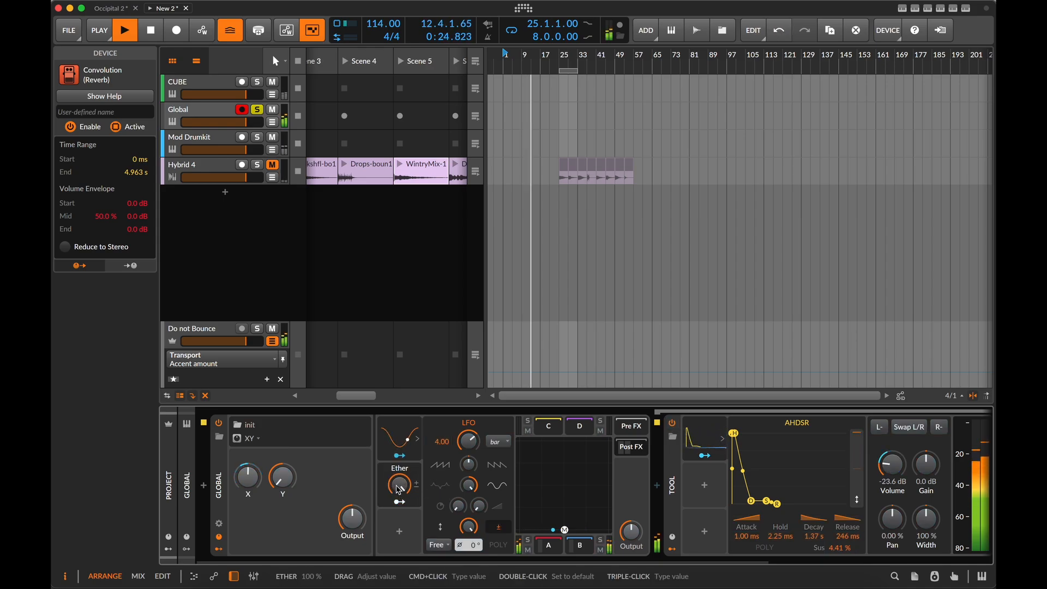
key("space")
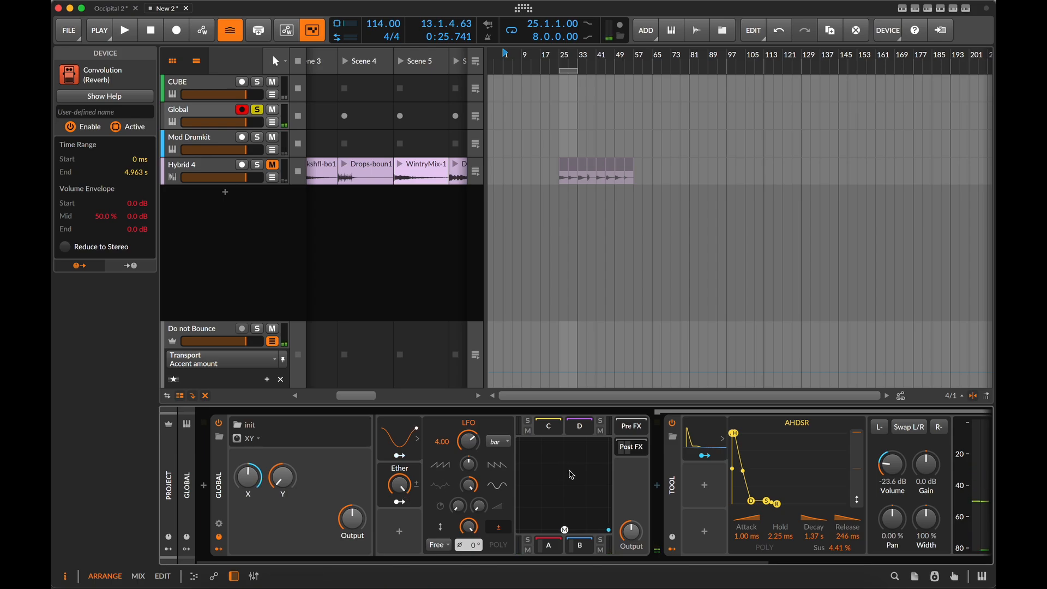
Step: Set the Convolution's stereo Width to 30% and modulate it upward with the Ether macro
scroll(703, 489, "right", 2)
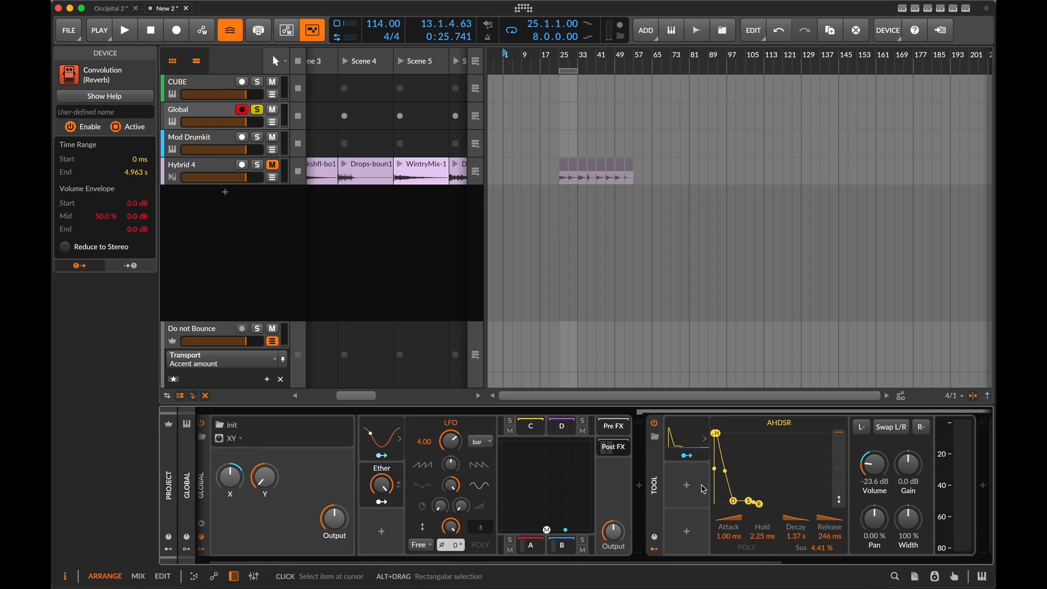
scroll(702, 489, "right", 8)
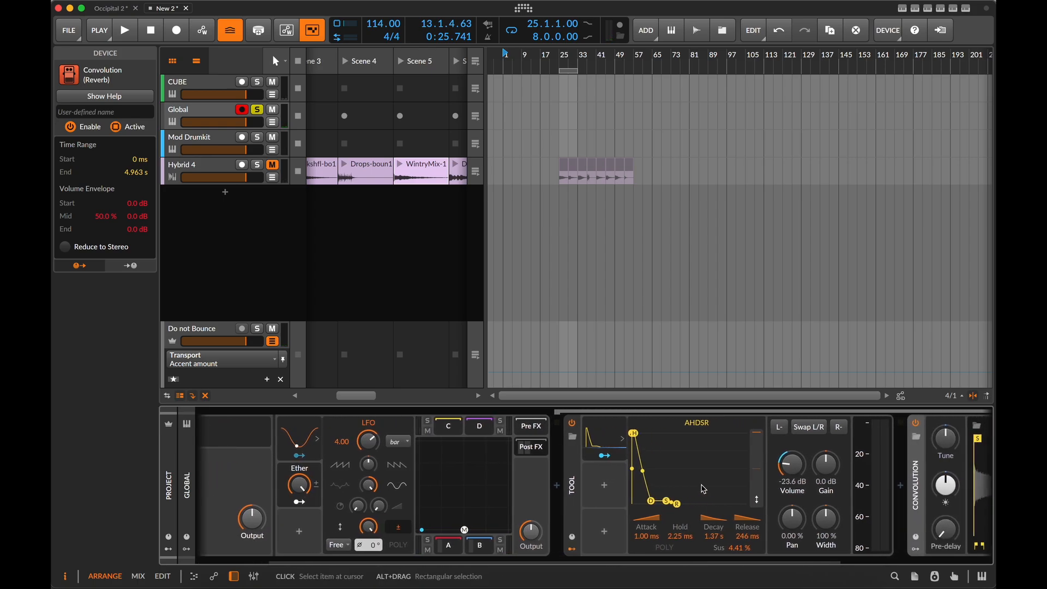
scroll(703, 489, "right", 10)
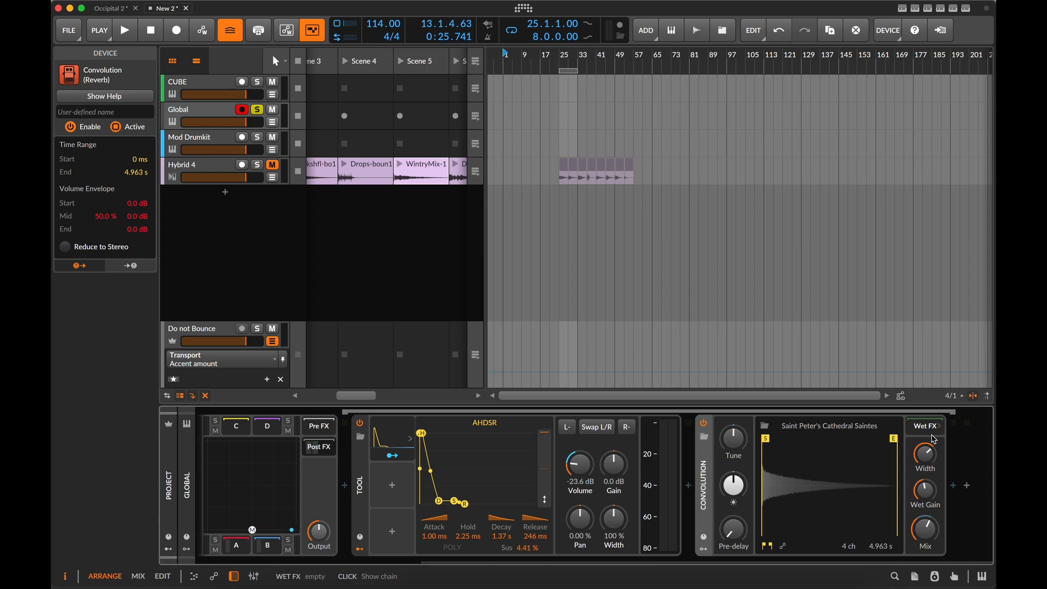
left_click_drag(925, 453, 925, 449)
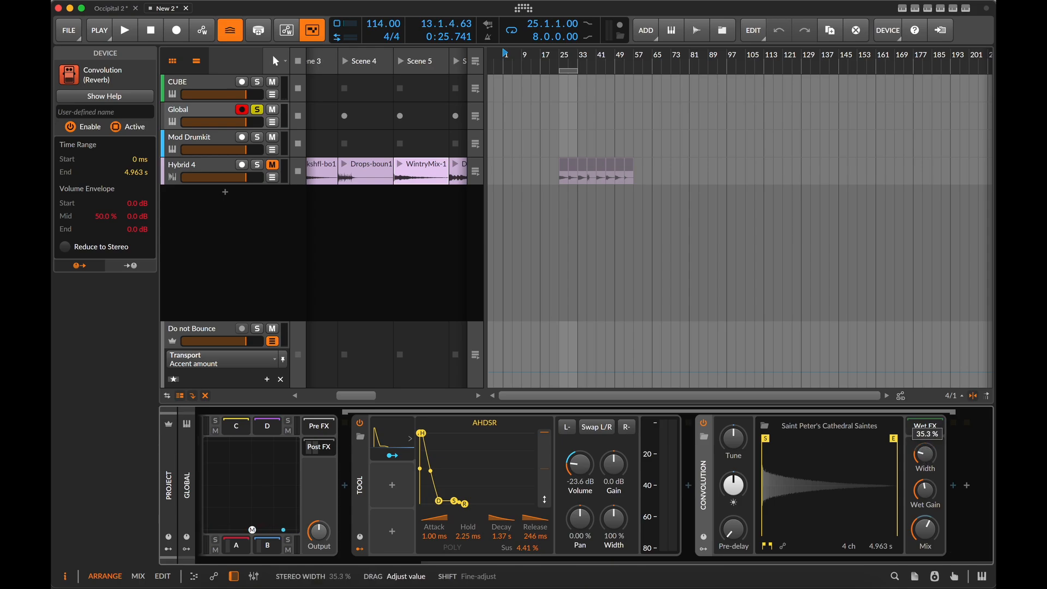
scroll(430, 499, "left", 6)
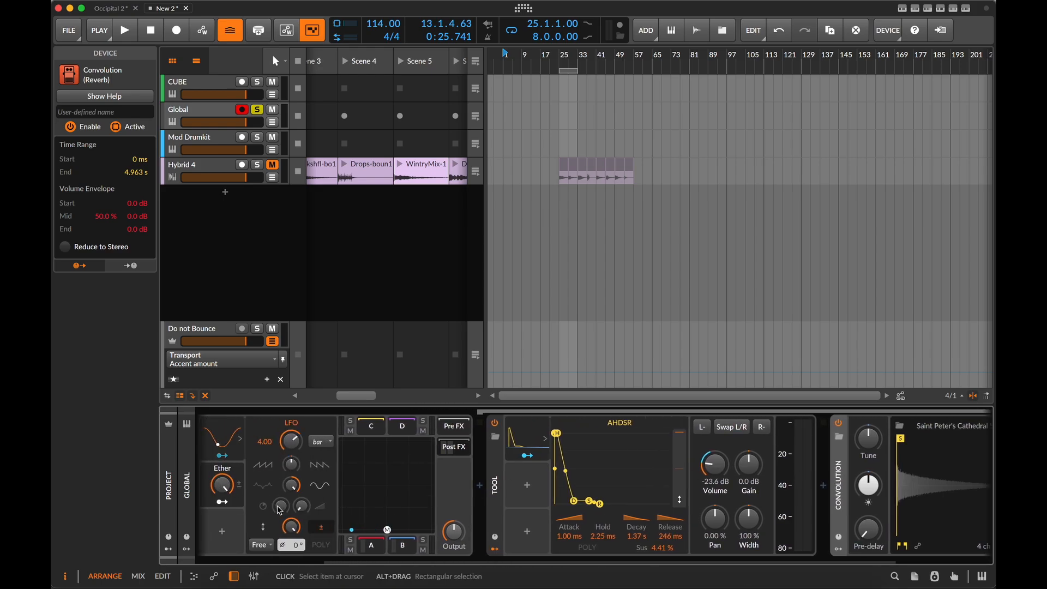
scroll(599, 485, "right", 6)
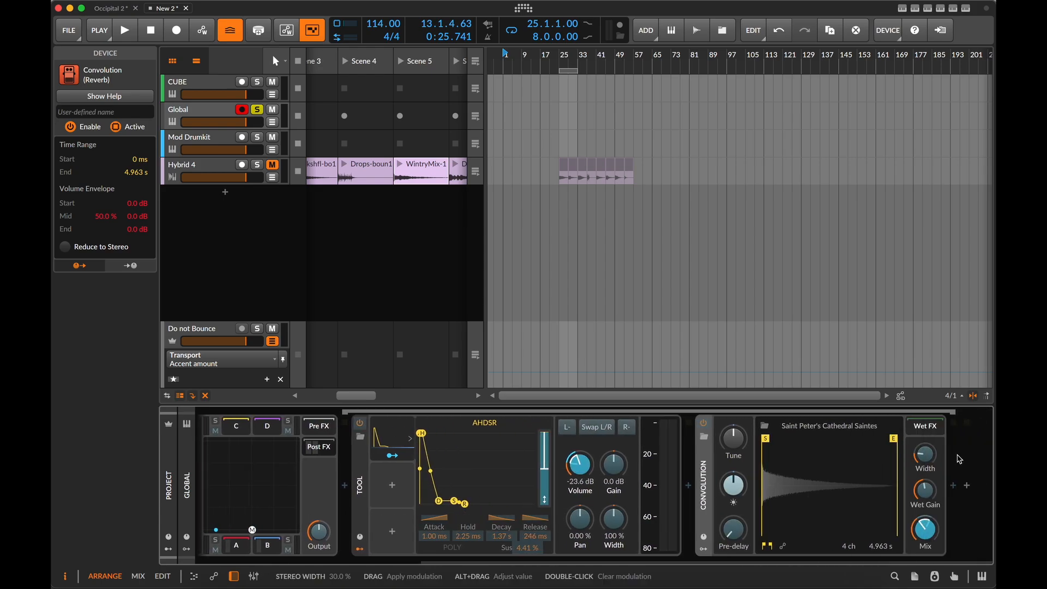
left_click_drag(925, 454, 925, 444)
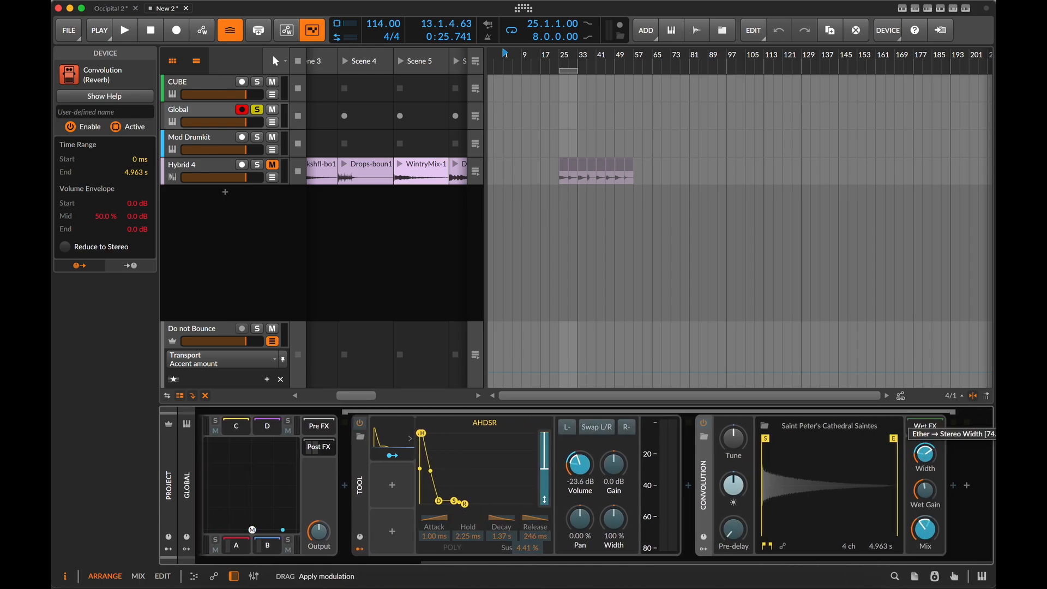
Step: Audition the Ether macro from 0% during playback with mapping mode off, then stop playback
scroll(756, 513, "left", 12)
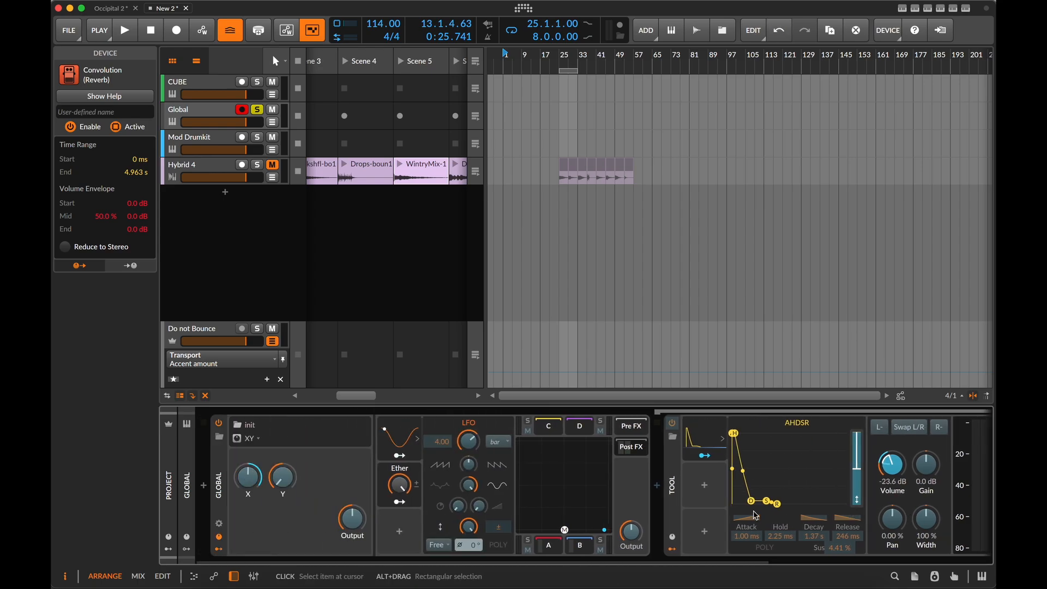
key("space")
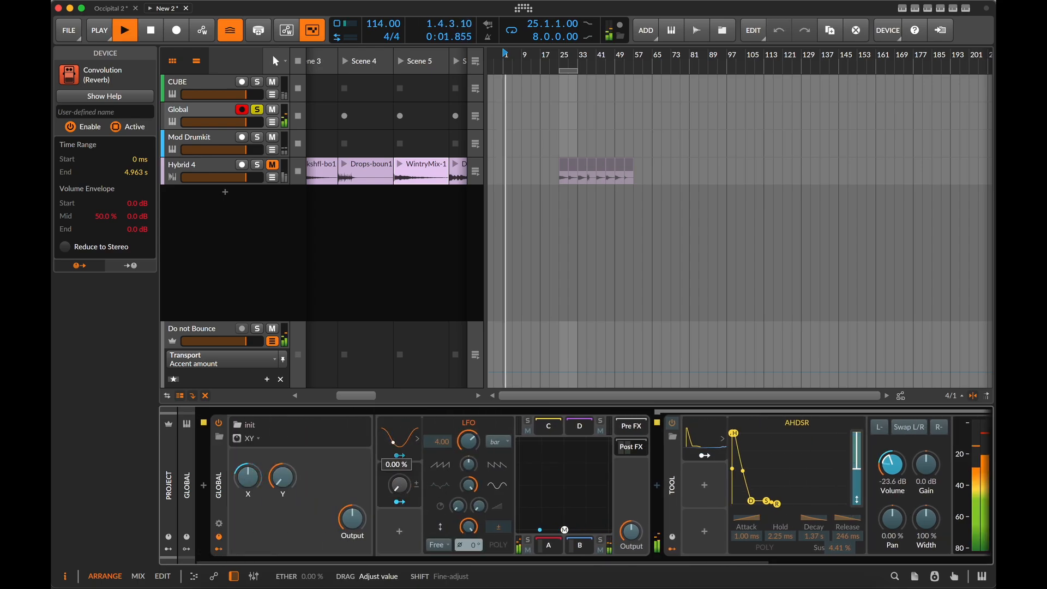
left_click(399, 501)
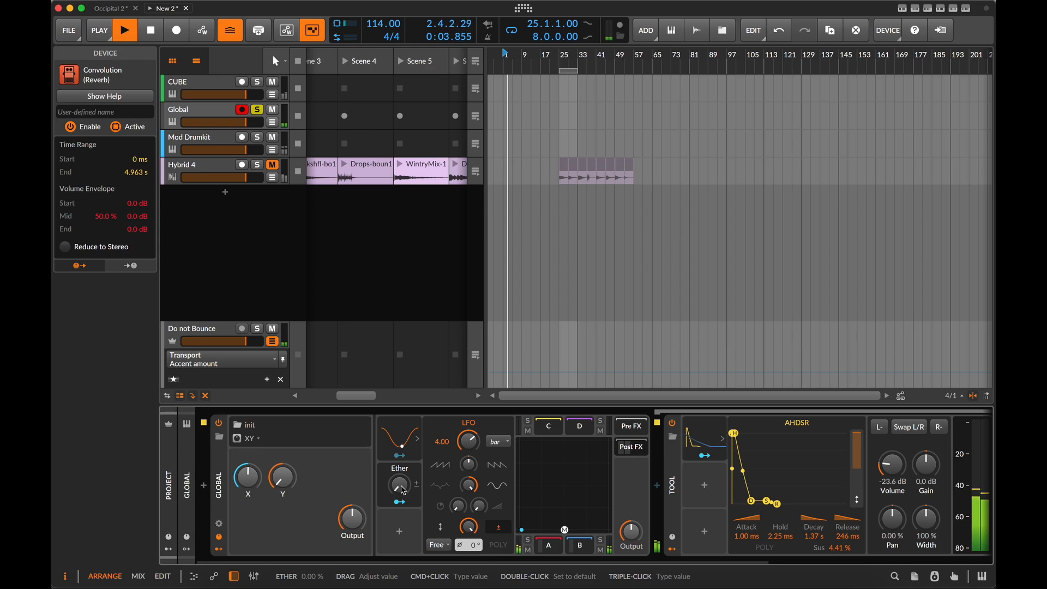
left_click_drag(406, 492, 399, 444)
key("space")
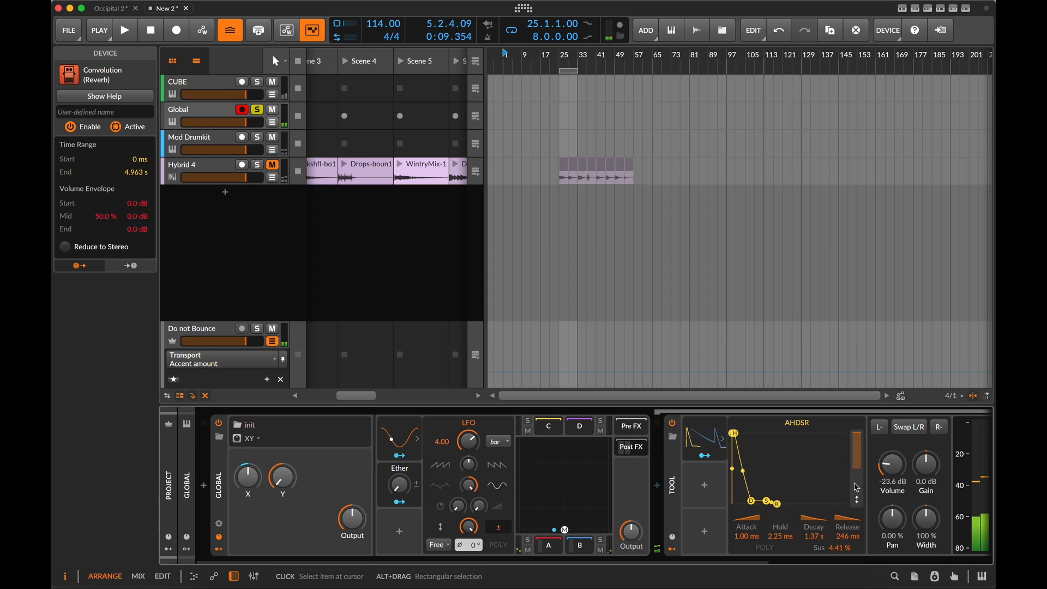
Step: Insert a Delay+ device between the Tool and the Convolution reverb
scroll(856, 486, "right", 5)
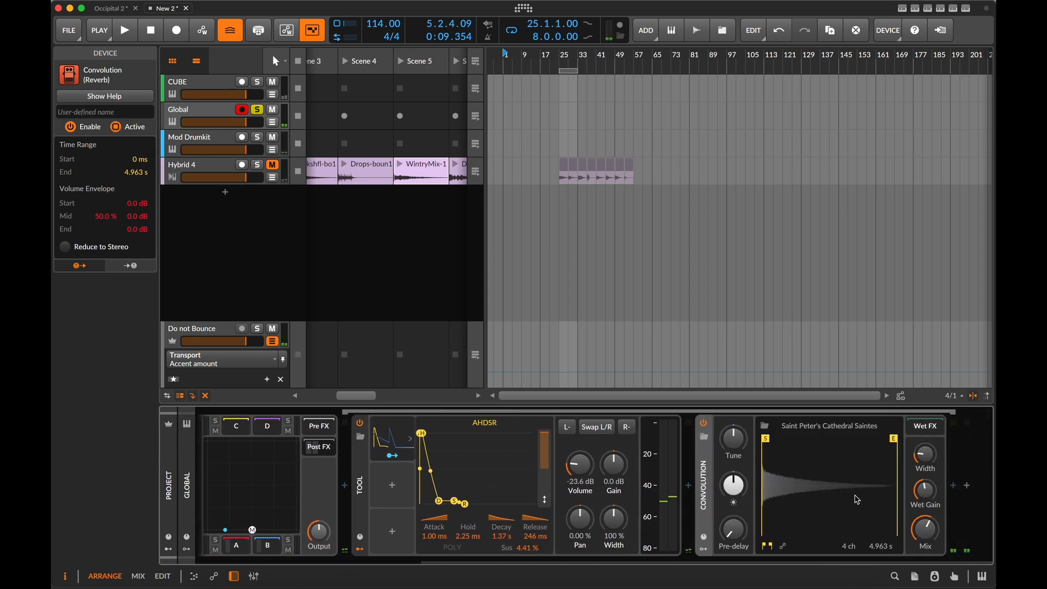
left_click(691, 487)
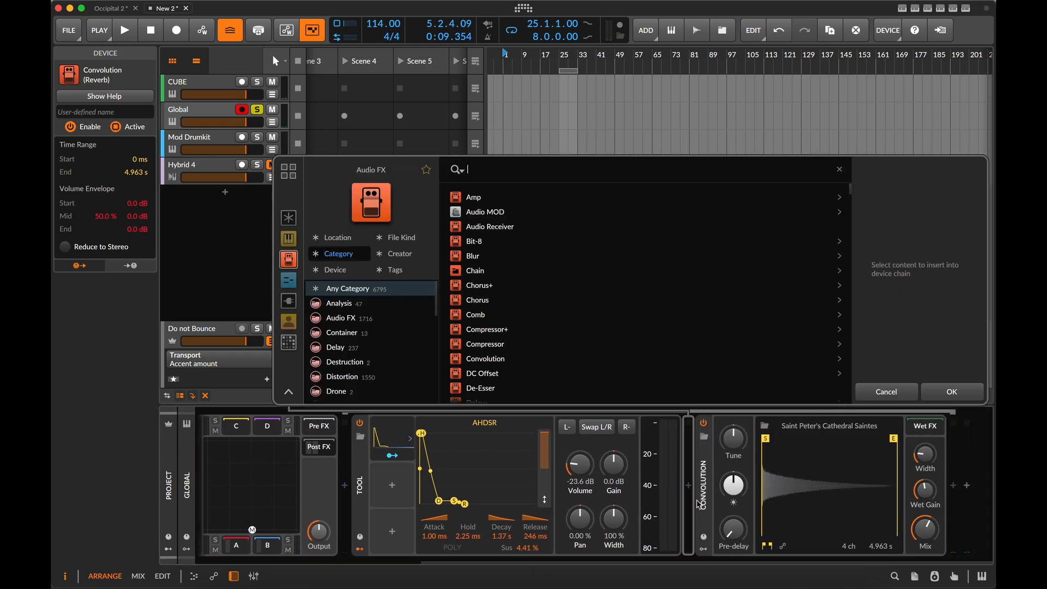
type("del")
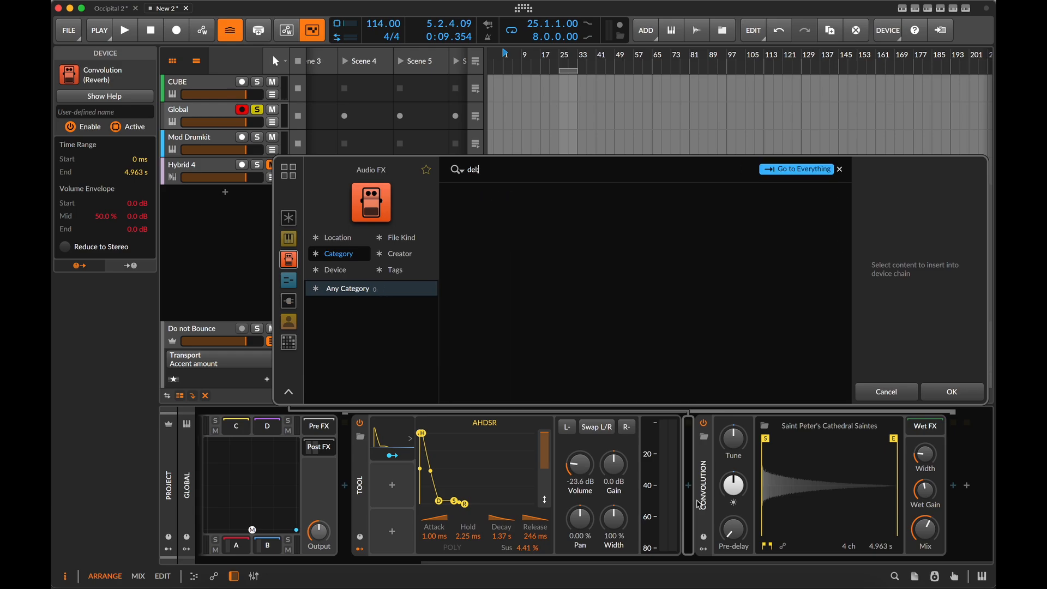
key("BackSpace")
type("la")
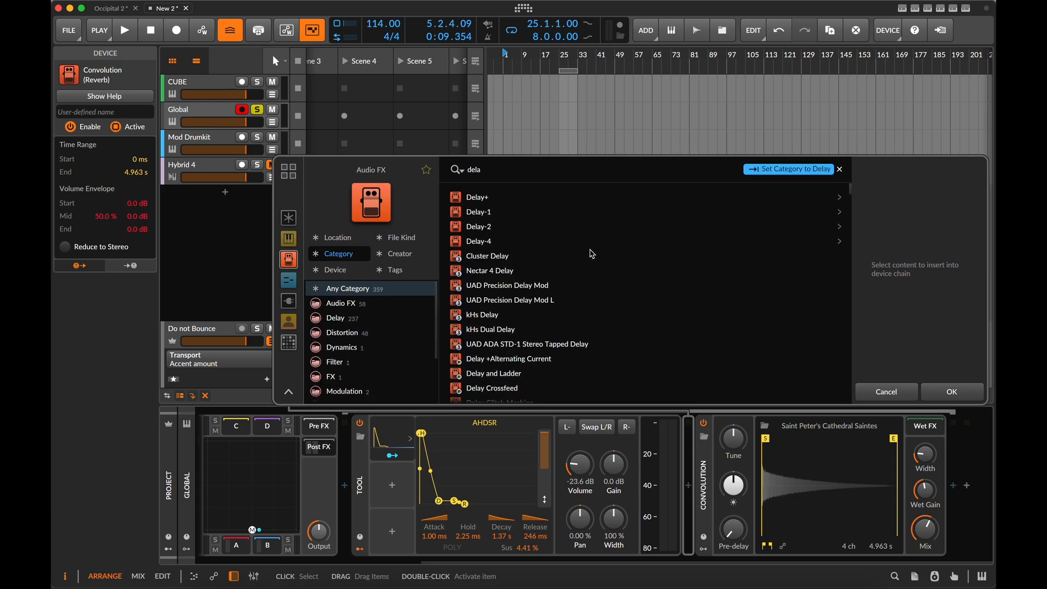
left_click(492, 197)
left_click(937, 393)
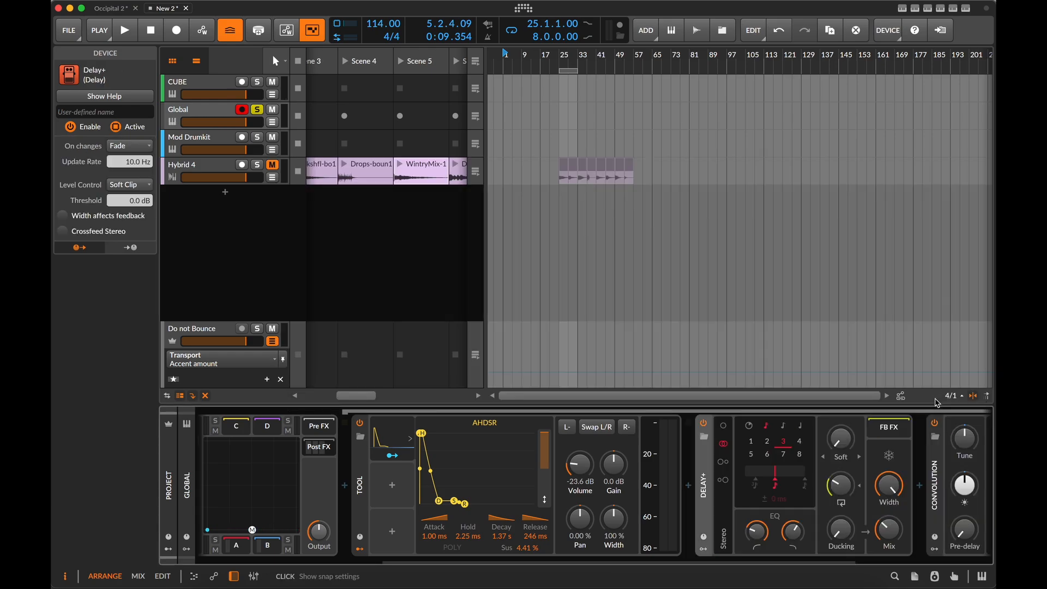
Step: Switch Delay+ to the Ping L stereo mode and modulate its Mix with the Ether macro
scroll(862, 545, "right", 3)
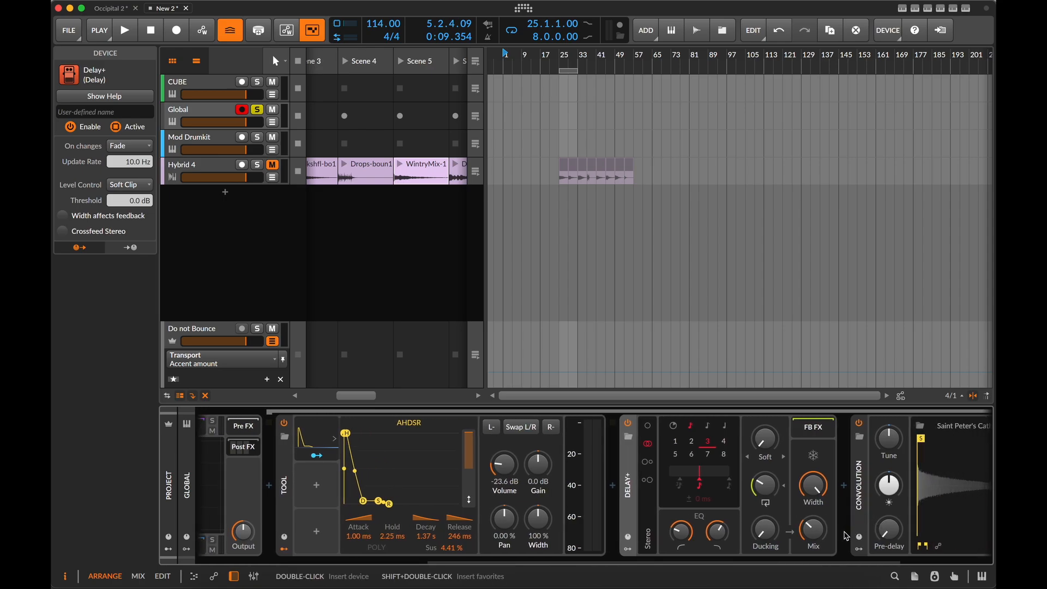
left_click(654, 465)
scroll(436, 479, "left", 10)
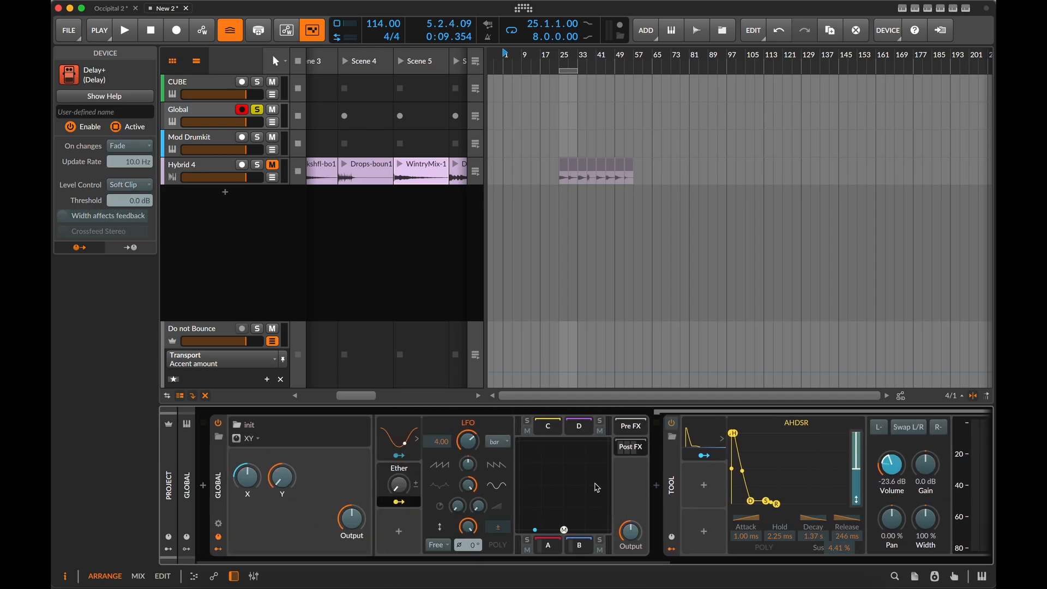
scroll(400, 504, "right", 12)
left_click_drag(710, 533, 710, 545)
scroll(411, 494, "left", 12)
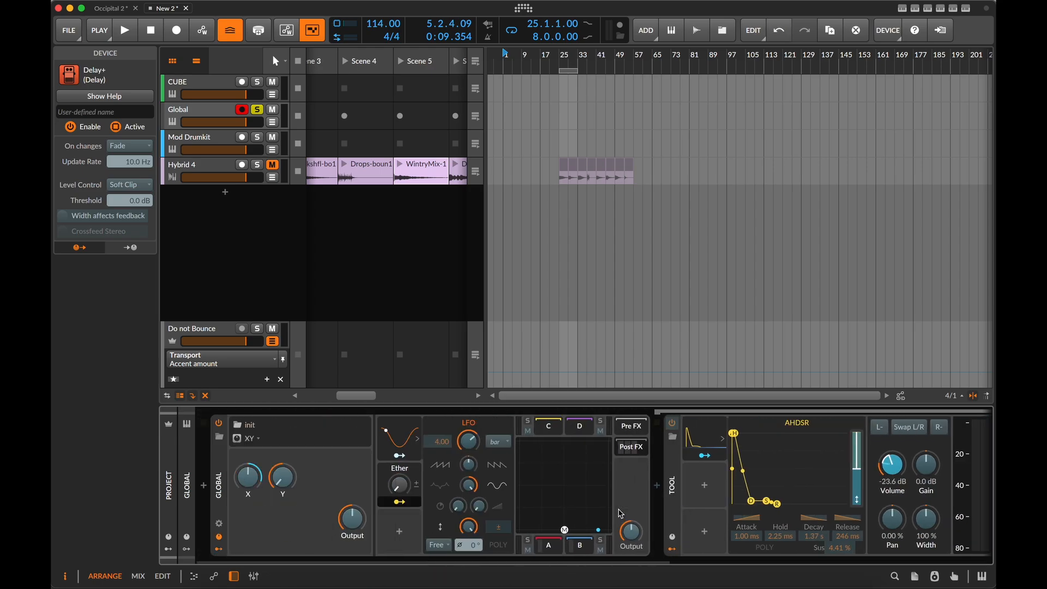
Step: Leave Ether mapping mode, raise Ether to its maximum during playback to hear the delay and reverb, and stop playback
key("space")
left_click(402, 494)
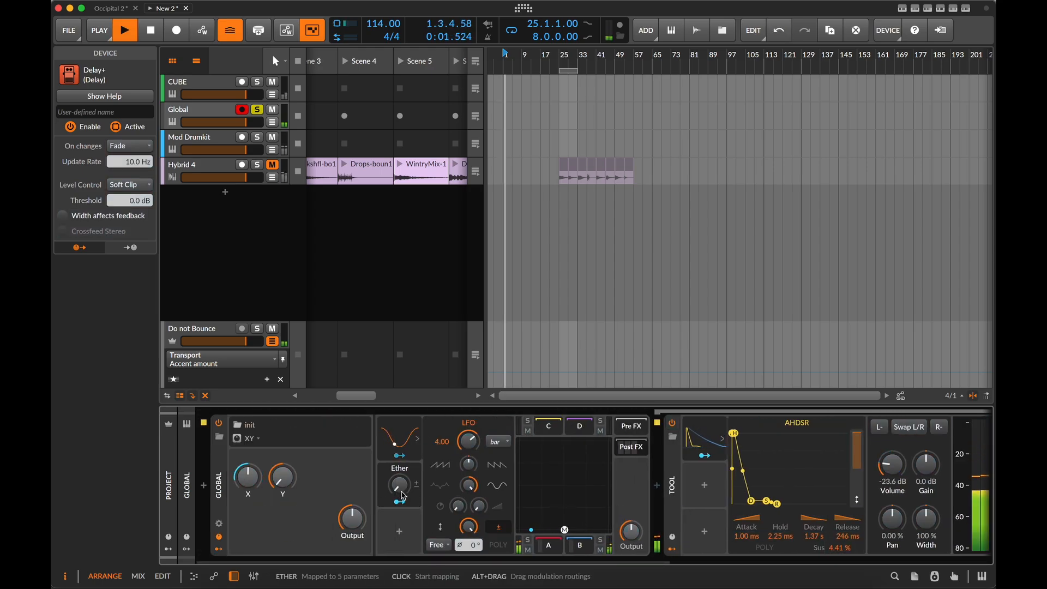
left_click_drag(402, 493, 402, 463)
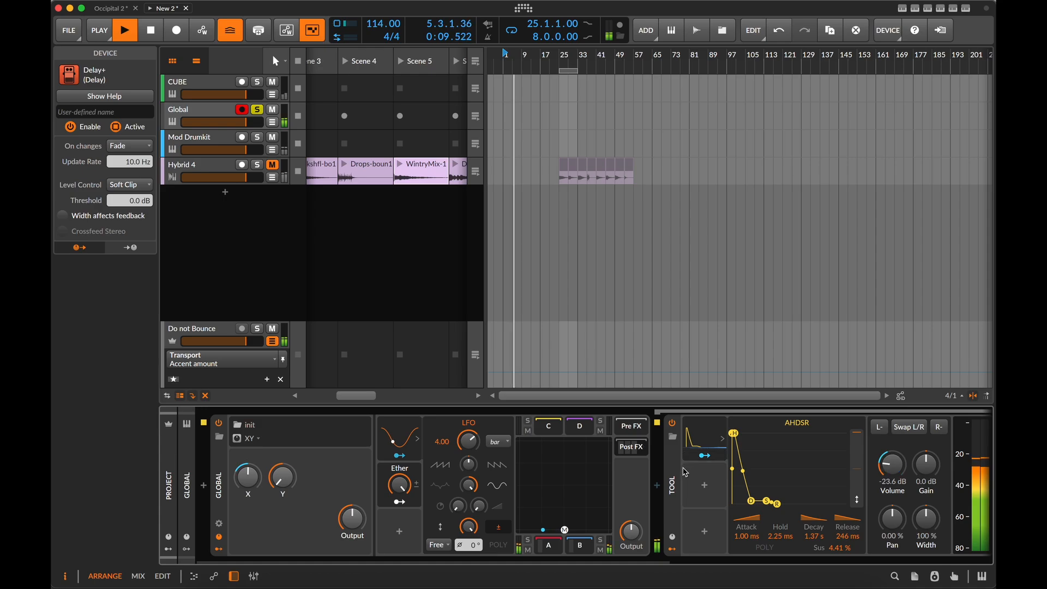
scroll(758, 486, "right", 10)
scroll(758, 486, "right", 2)
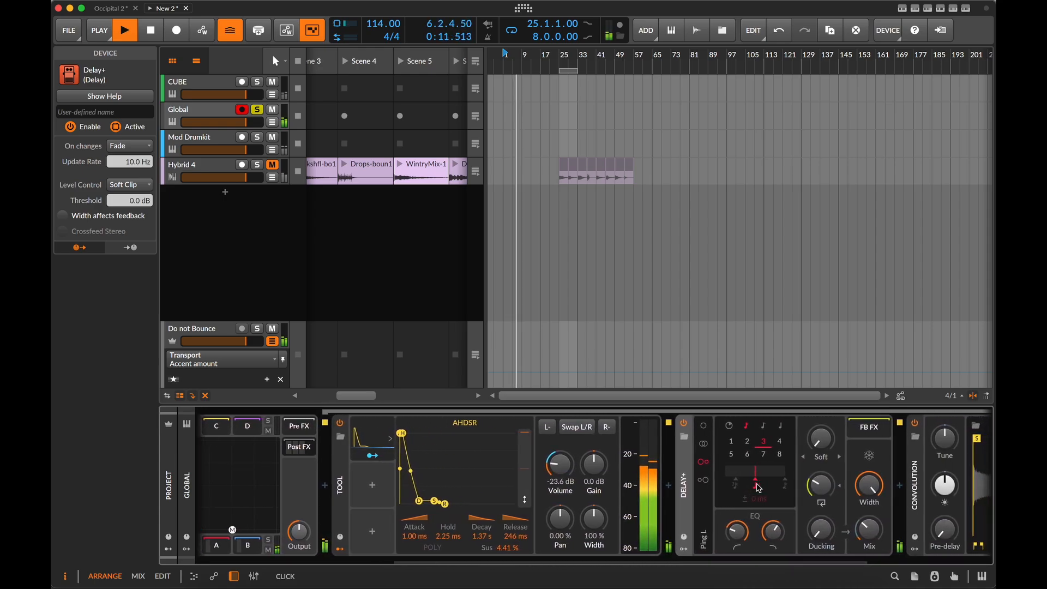
scroll(759, 487, "left", 5)
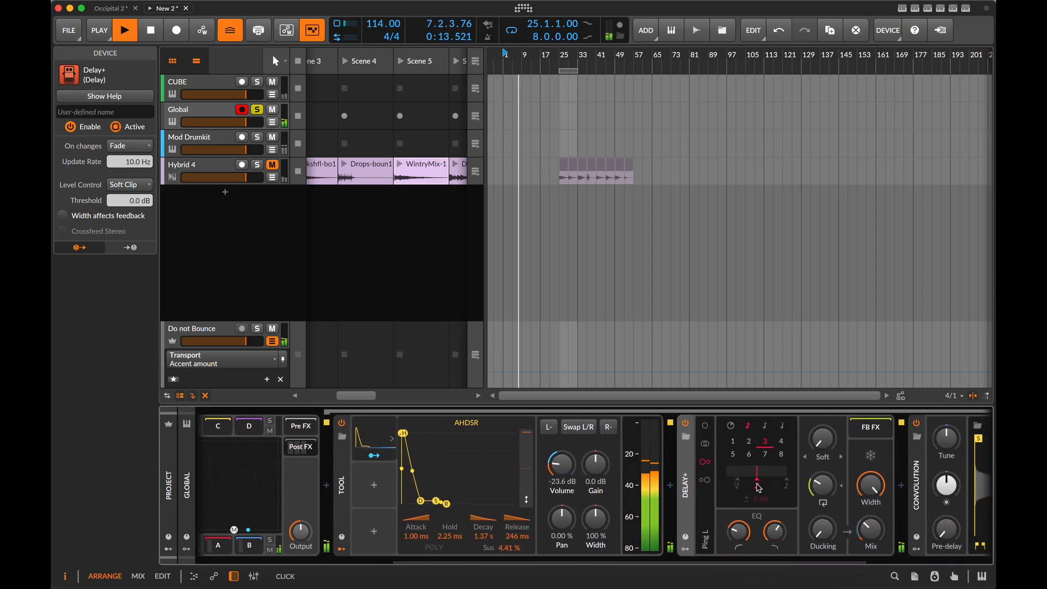
scroll(759, 487, "left", 10)
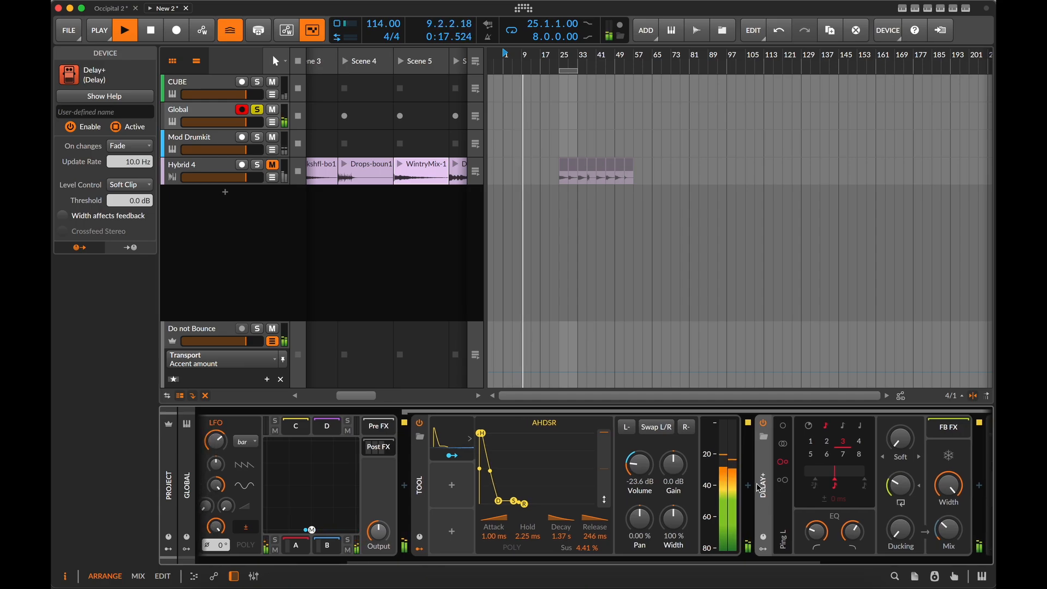
scroll(759, 486, "left", 20)
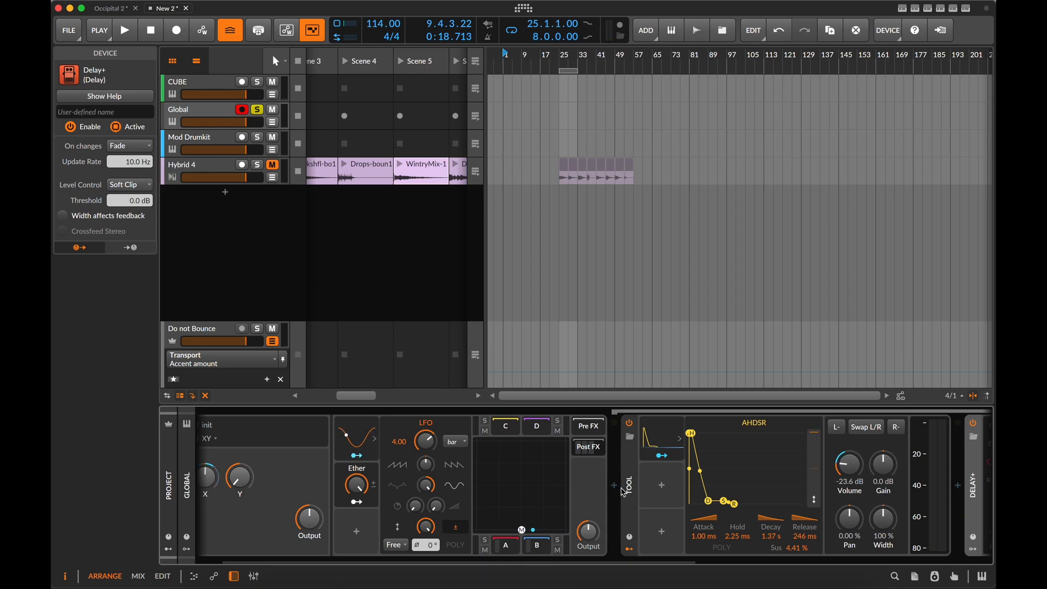
scroll(542, 490, "left", 3)
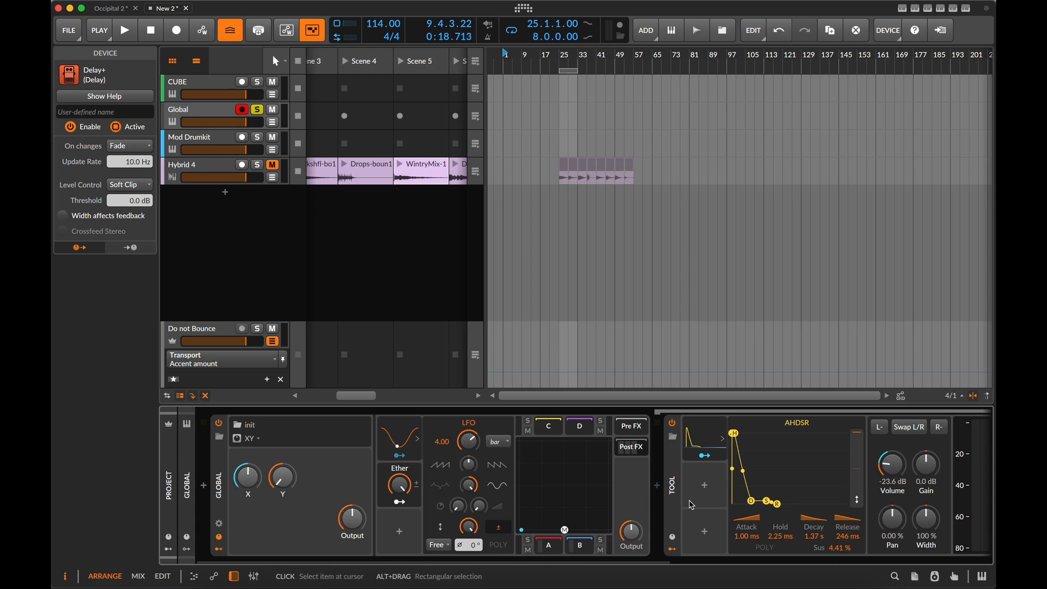
Step: Wrap chain A's Layer 1 XY Instrument in an Instrument Layer and add a Polymer as its second layer
scroll(691, 504, "right", 2)
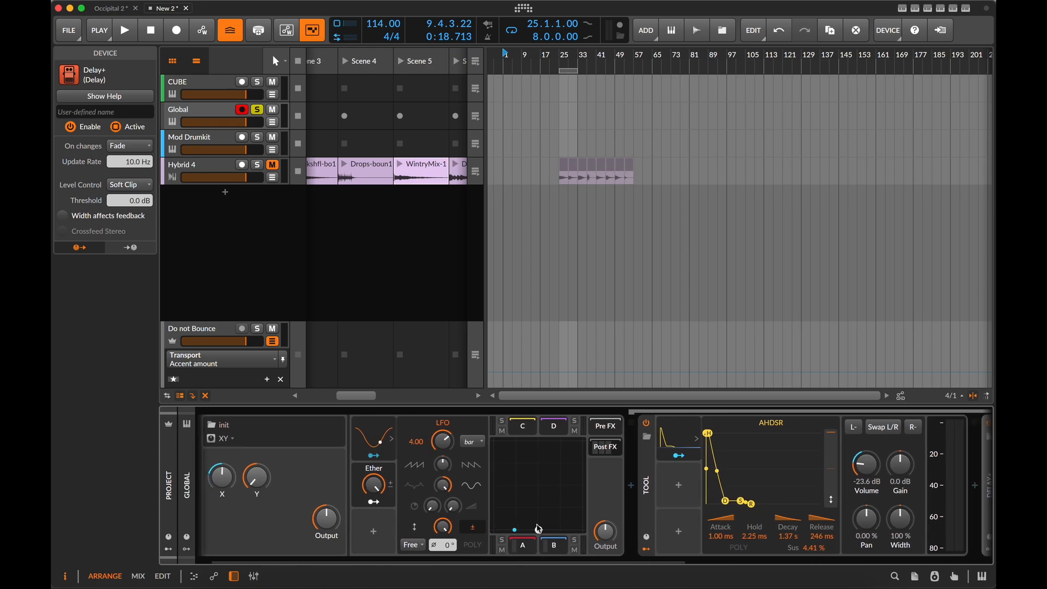
scroll(513, 511, "left", 2)
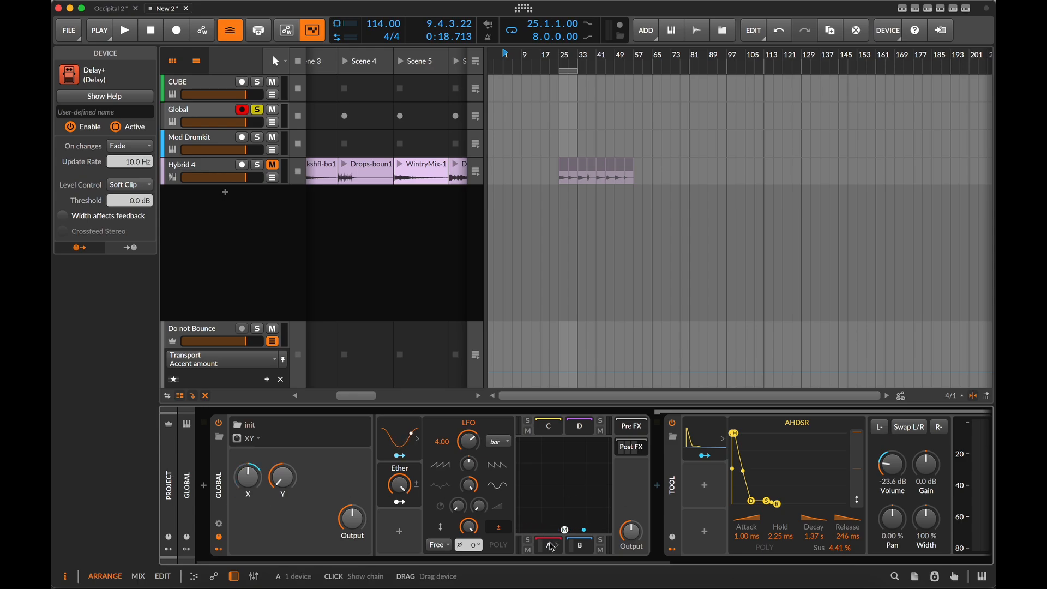
left_click(543, 543)
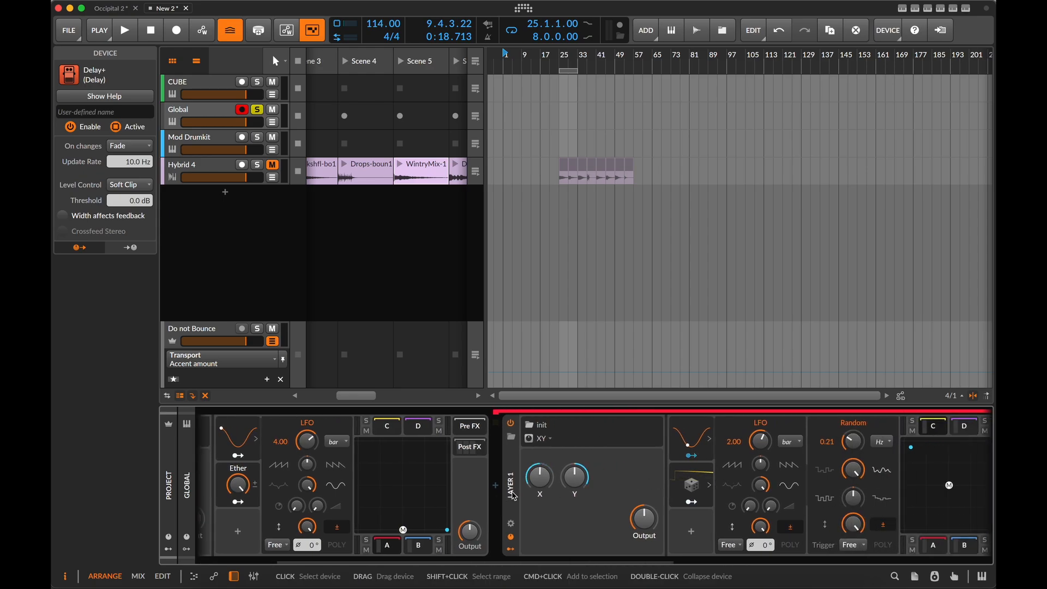
left_click(515, 502)
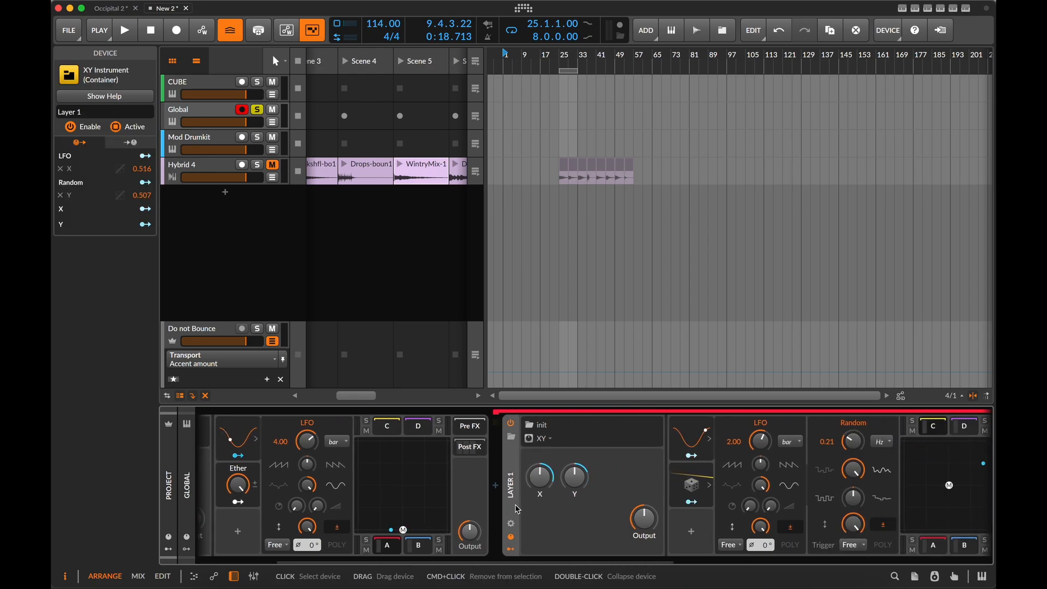
left_click(520, 501)
double_click(579, 458)
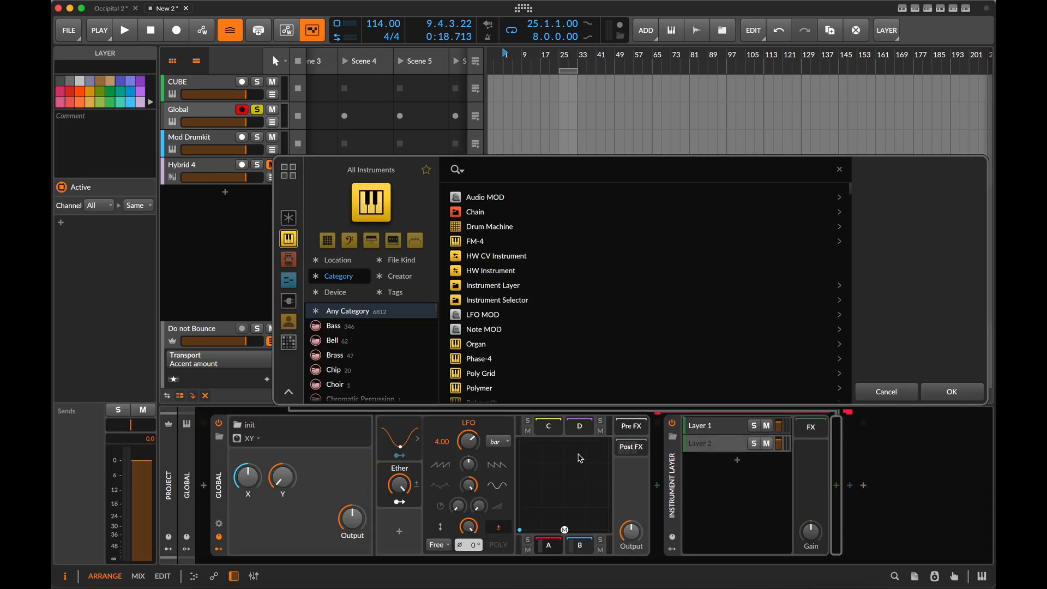
type("polymer")
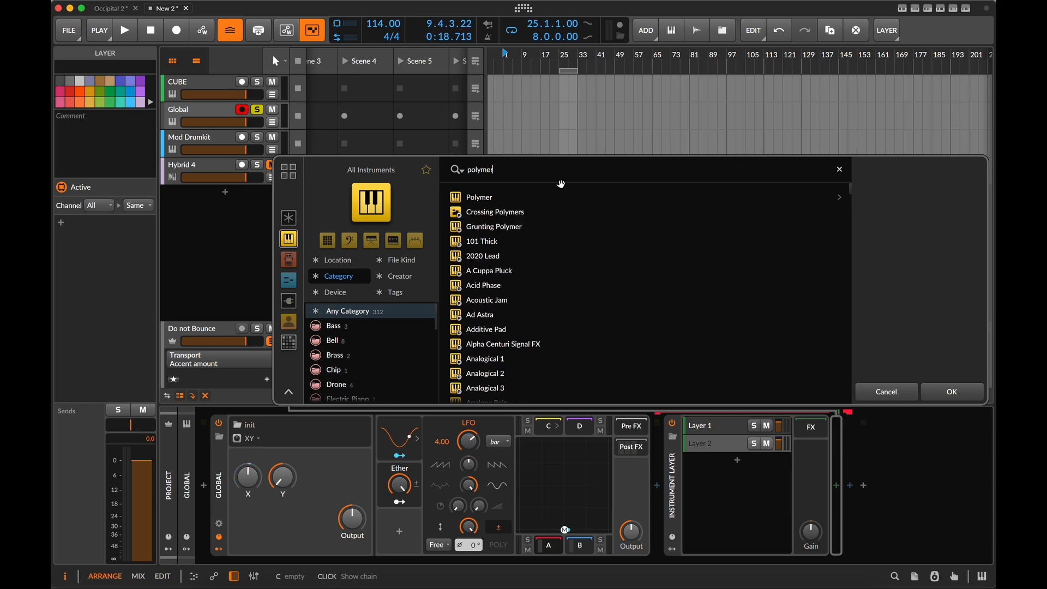
left_click(507, 197)
key("Return")
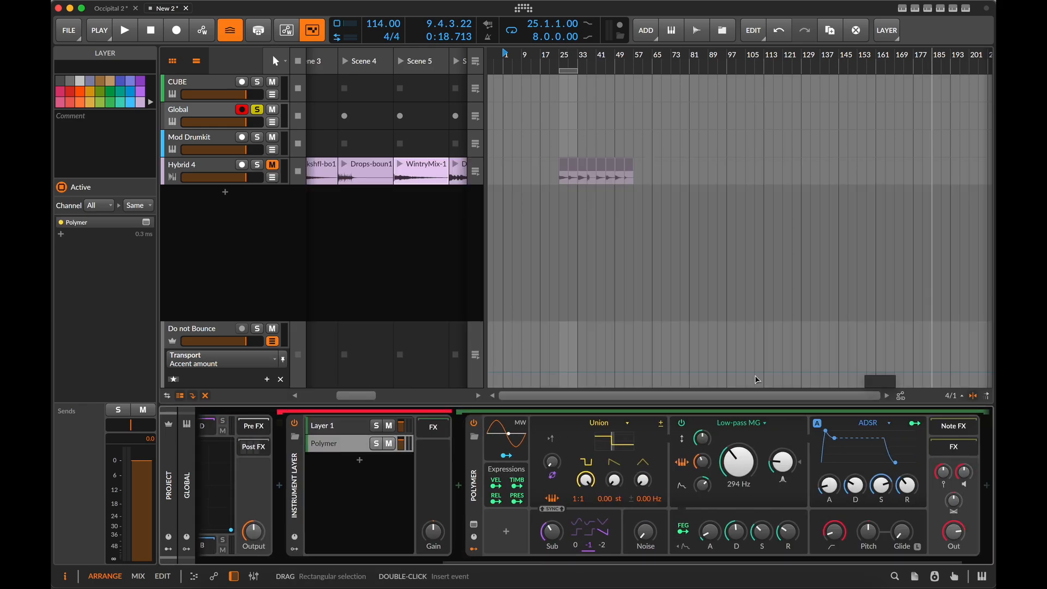
Step: Switch the oscillator of chain A's Polymer to Sine and adjust the synth's Pitch
left_click(627, 423)
left_click(661, 443)
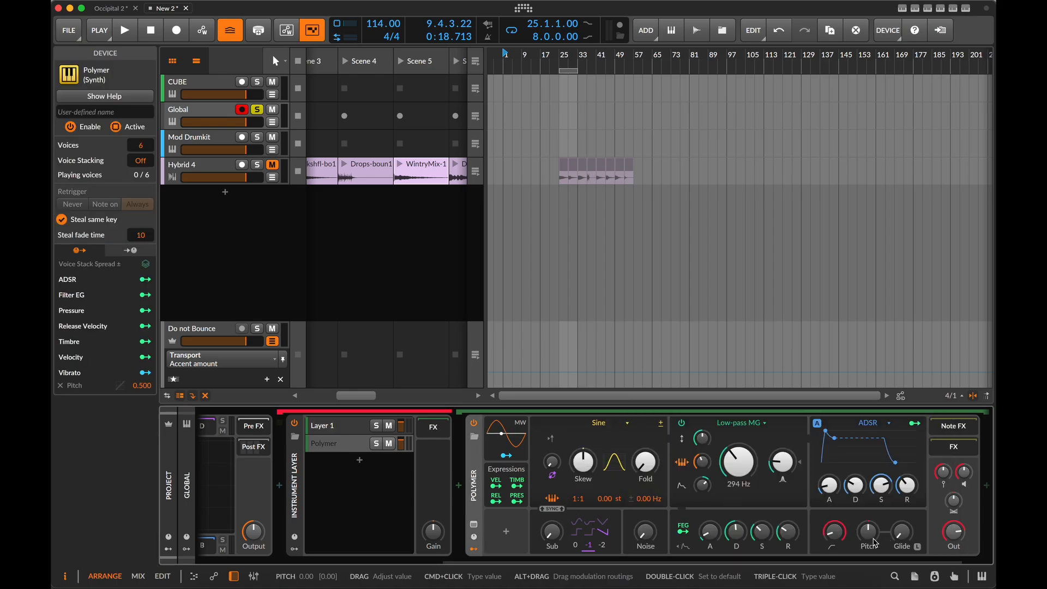
left_click_drag(875, 541, 864, 577)
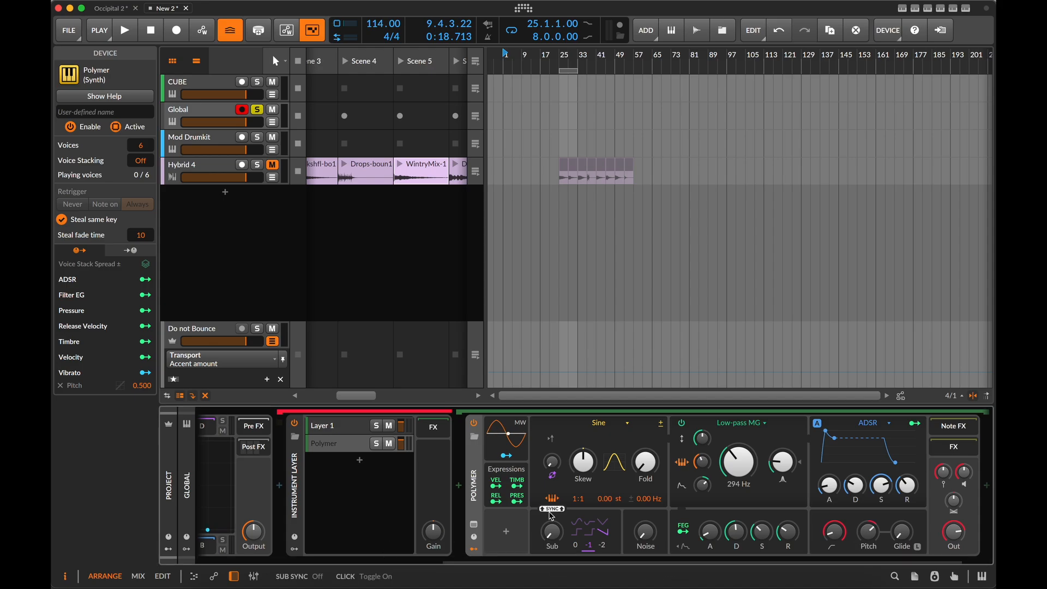
Step: Copy the Polymer layer from chain A's Instrument Layer
scroll(492, 453, "left", 5)
scroll(480, 479, "left", 3)
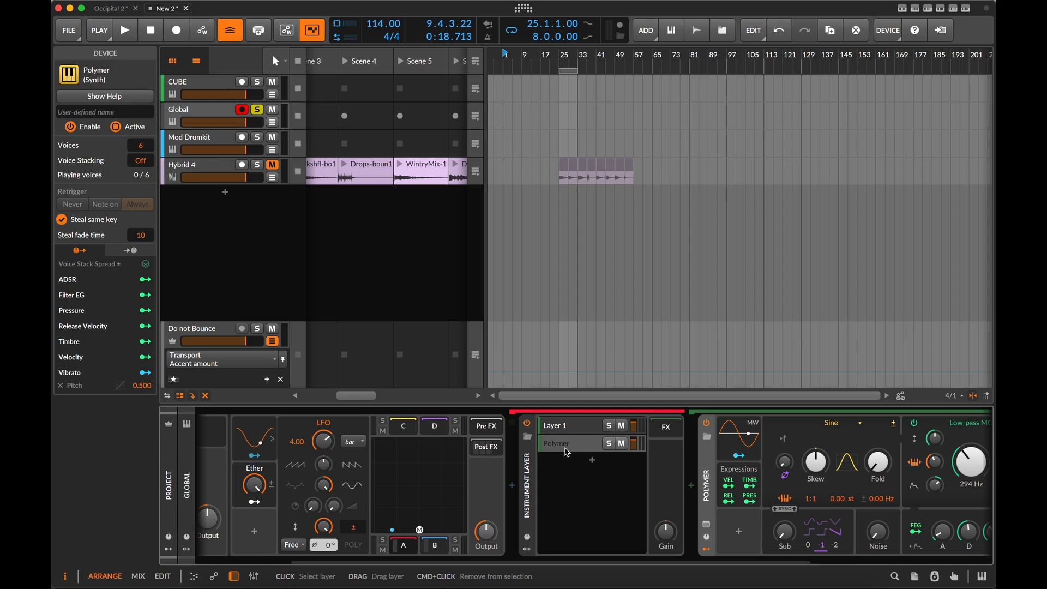
right_click(567, 452)
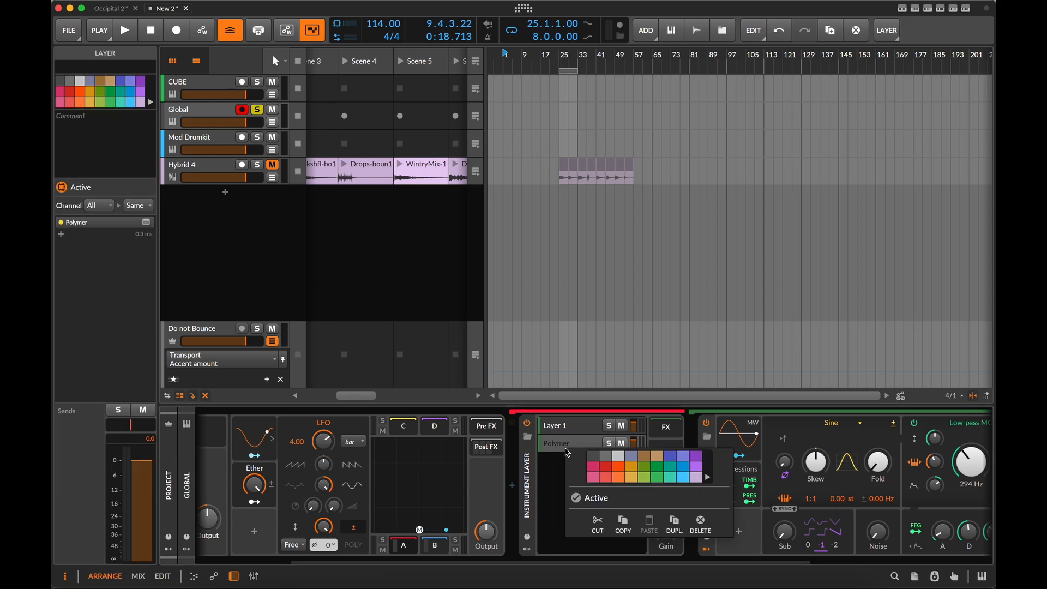
left_click(623, 524)
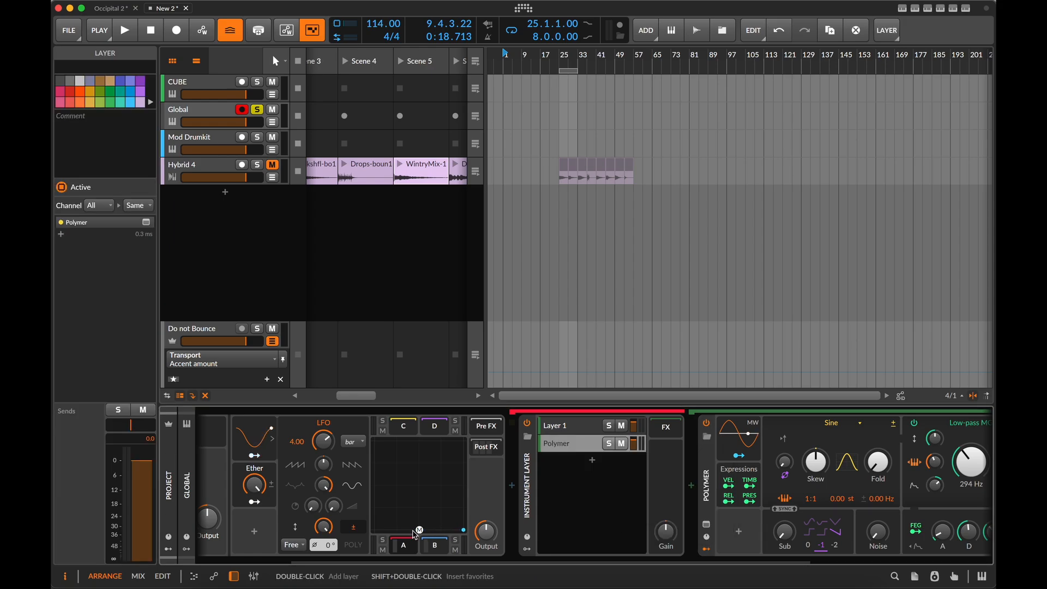
Step: Wrap chain B's Layer 2 XY Instrument in an Instrument Layer and dismiss the device browser
left_click(442, 551)
left_click(531, 491)
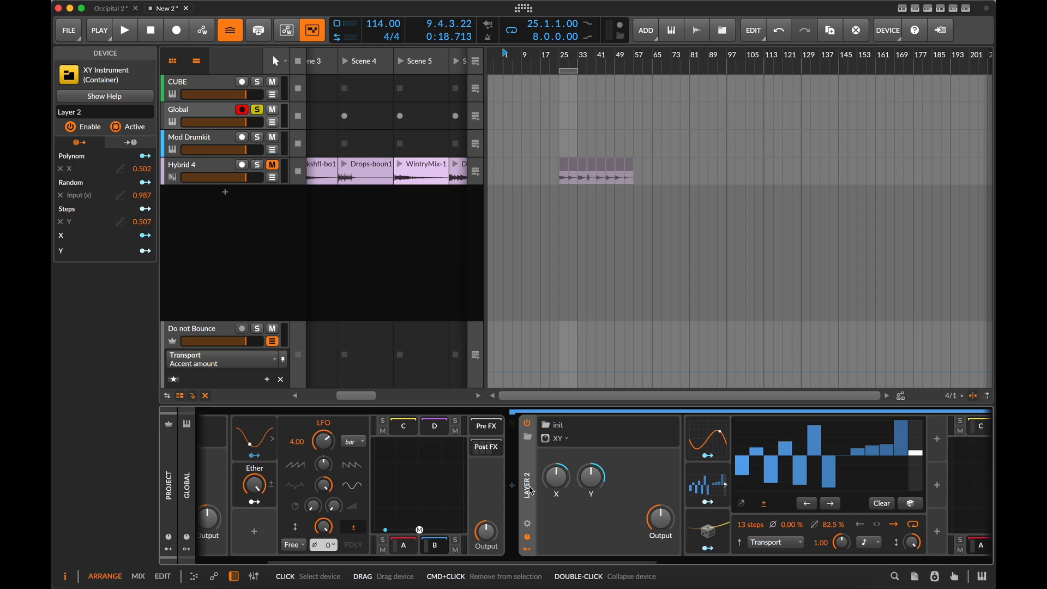
double_click(598, 449)
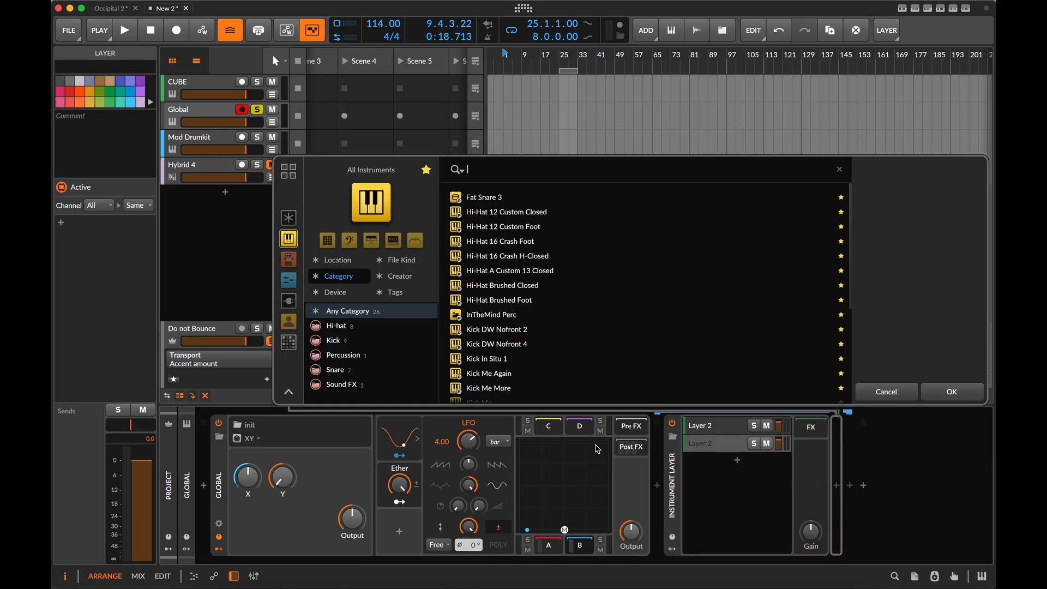
left_click(886, 391)
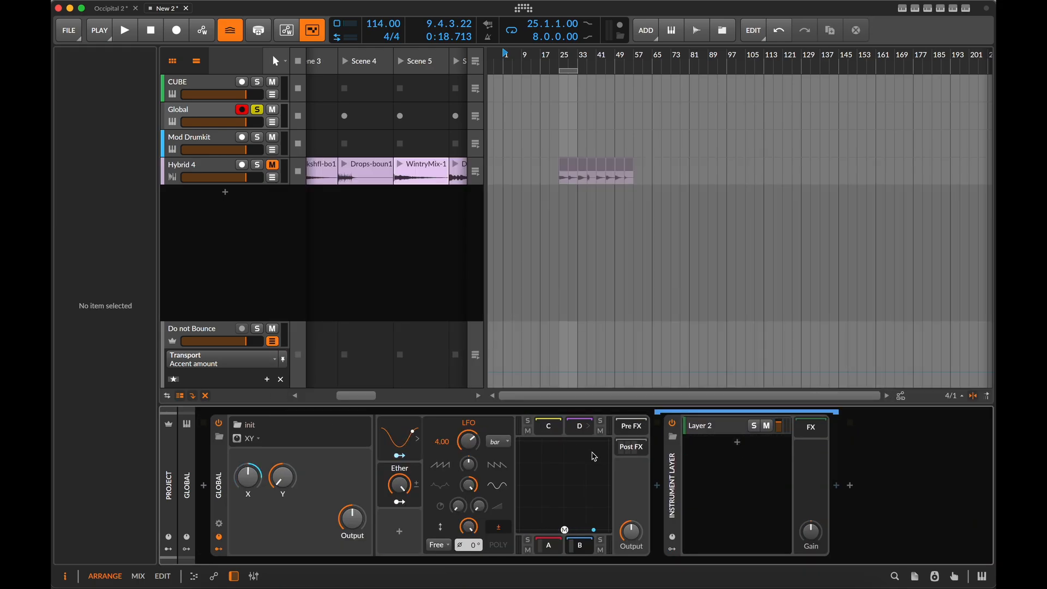
Step: Add a Polymer as a new layer beneath Layer 2 in chain B's Instrument Layer
right_click(767, 446)
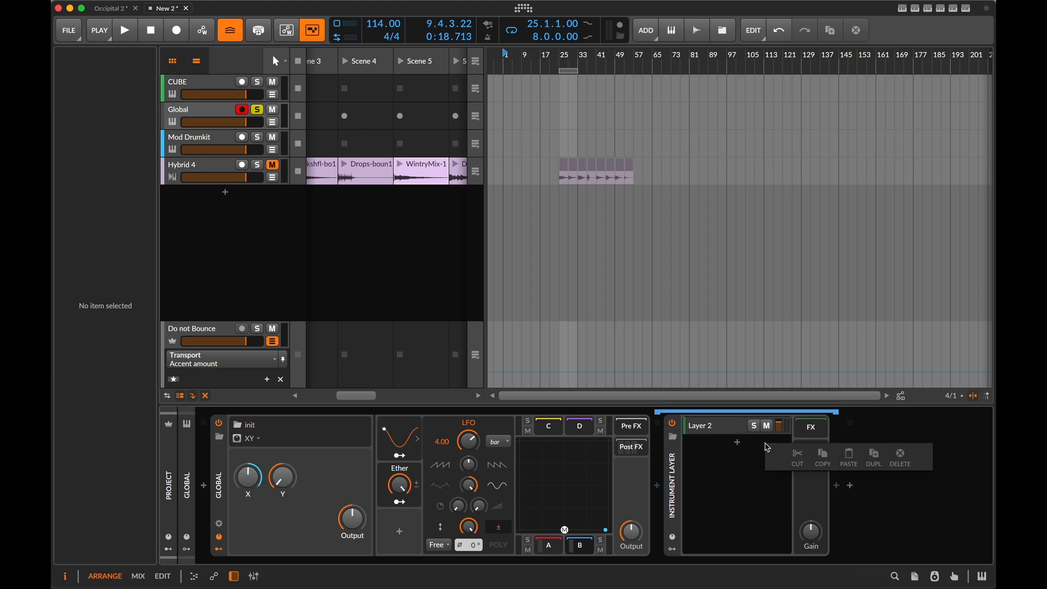
left_click(708, 453)
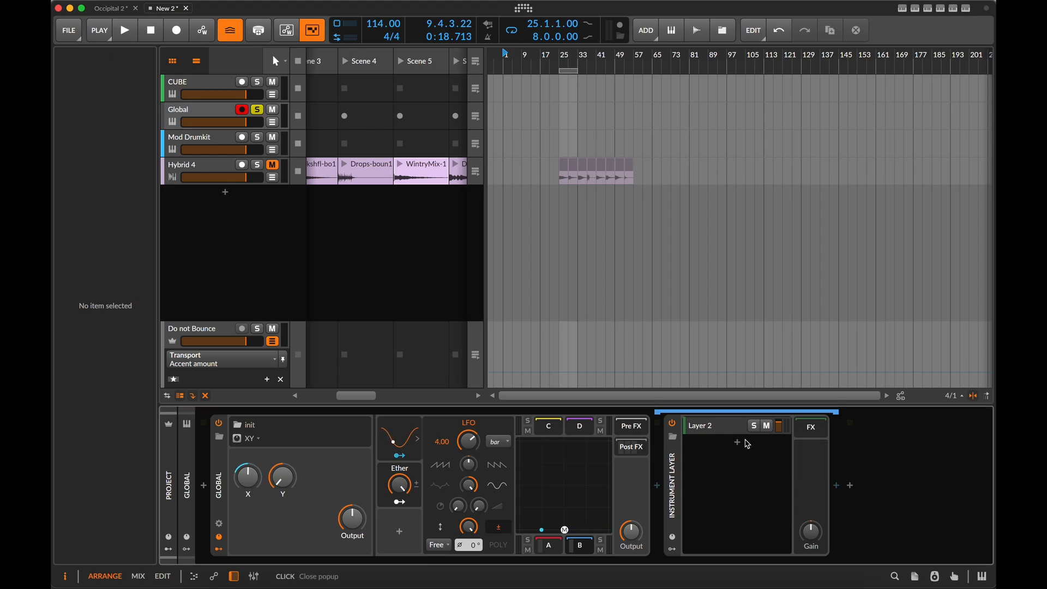
double_click(716, 472)
type("poly")
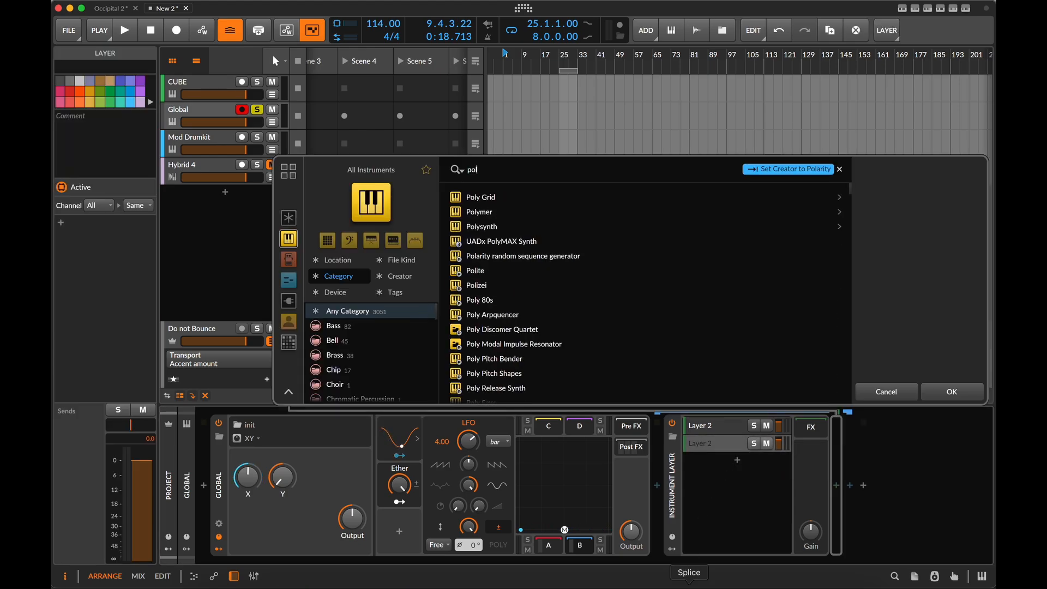
left_click(500, 213)
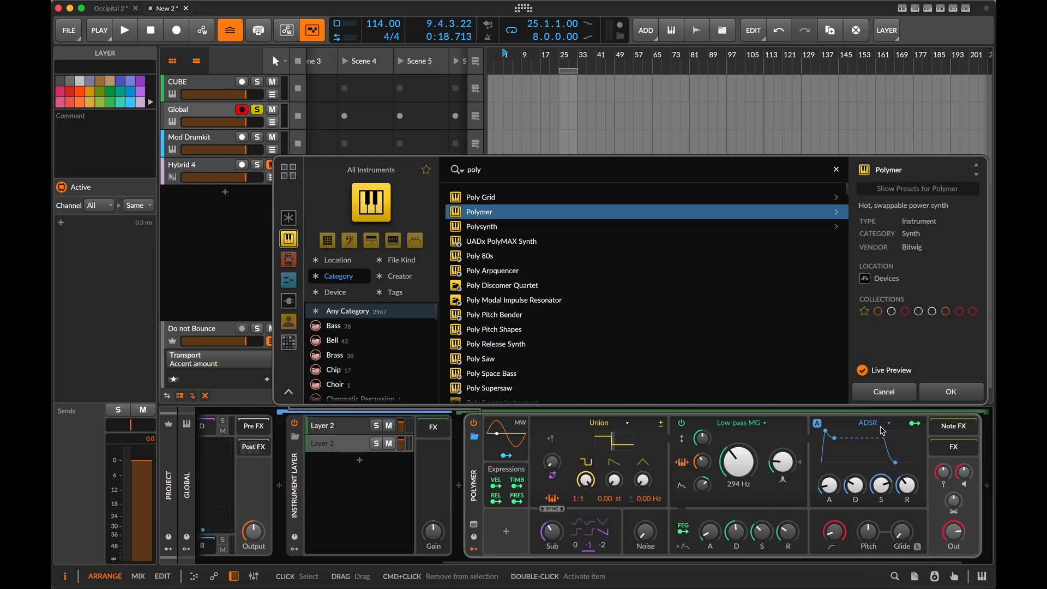
left_click(951, 391)
Step: Switch the oscillator of chain B's Polymer to Sine and set the synth's Pitch to 12
left_click(628, 435)
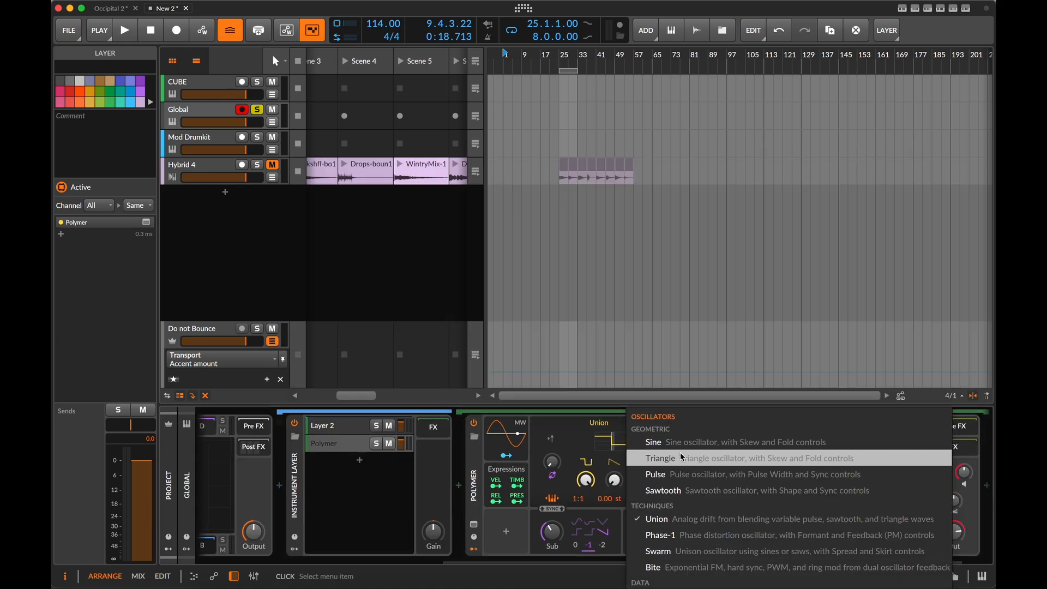
left_click(657, 443)
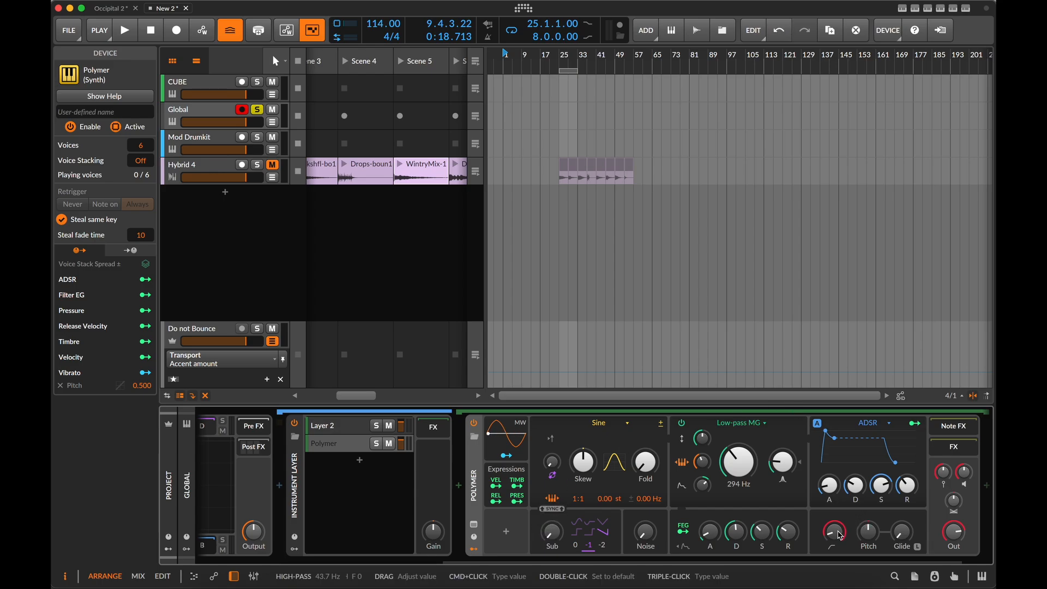
left_click(872, 536, "super")
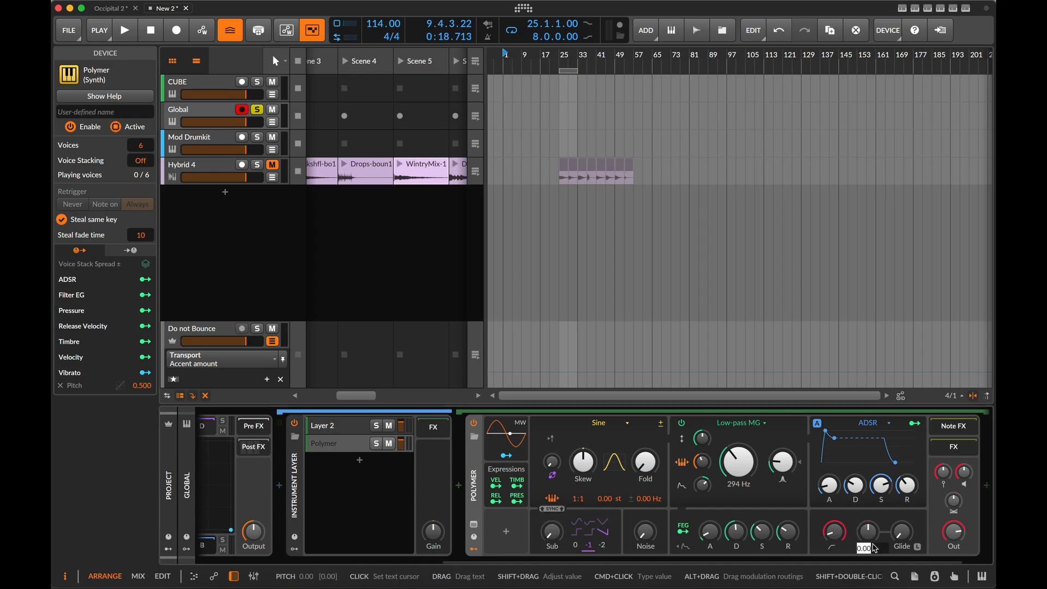
type("12")
key("Return")
Step: Audition the added Polymer layers, stop playback, and lower chain B's Polymer voice level to about -18.9 dB
key("space")
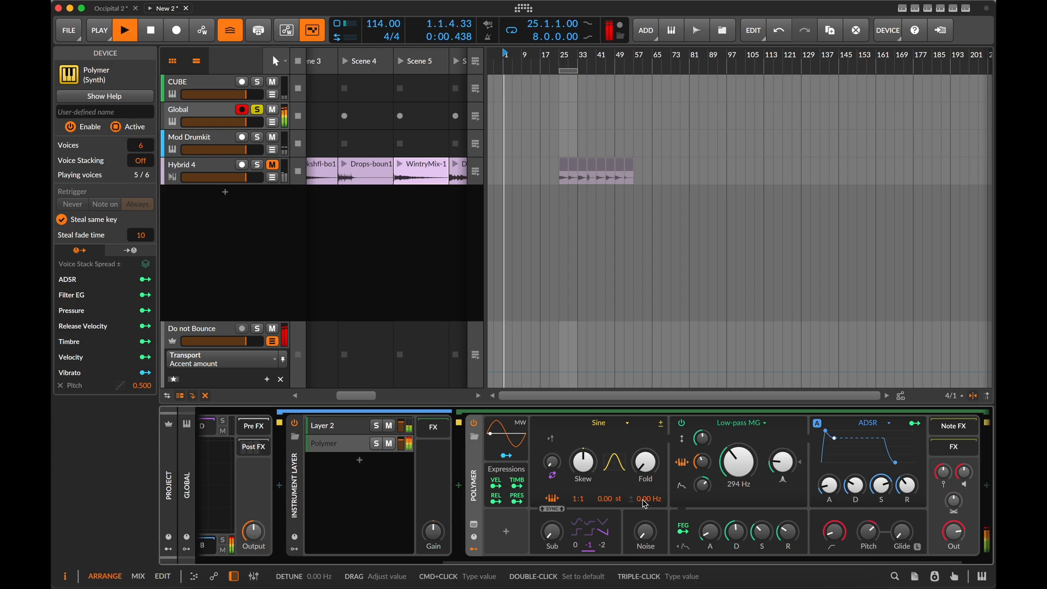
scroll(915, 523, "right", 3)
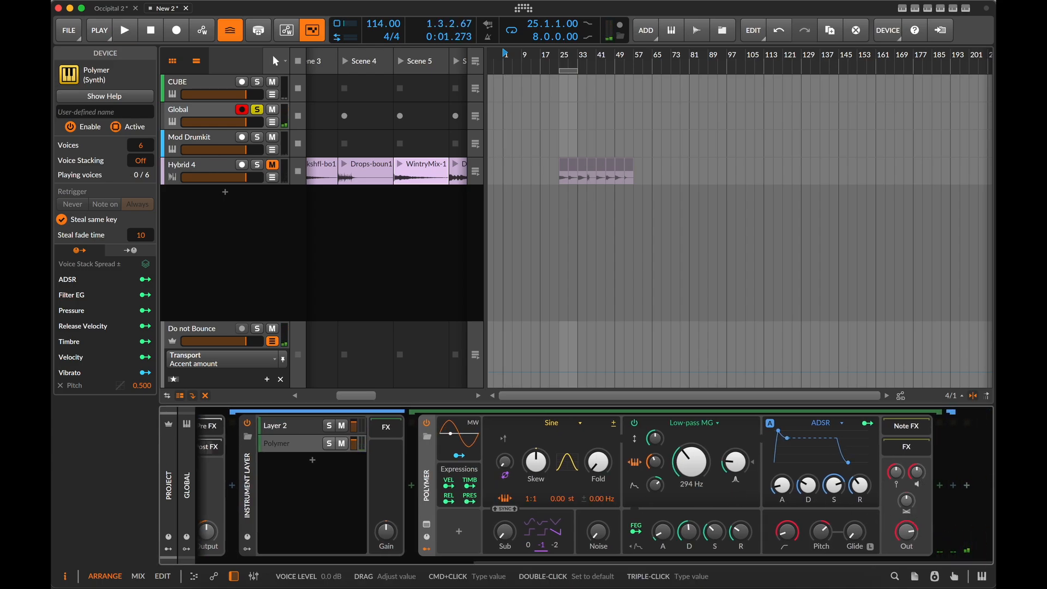
left_click(913, 504)
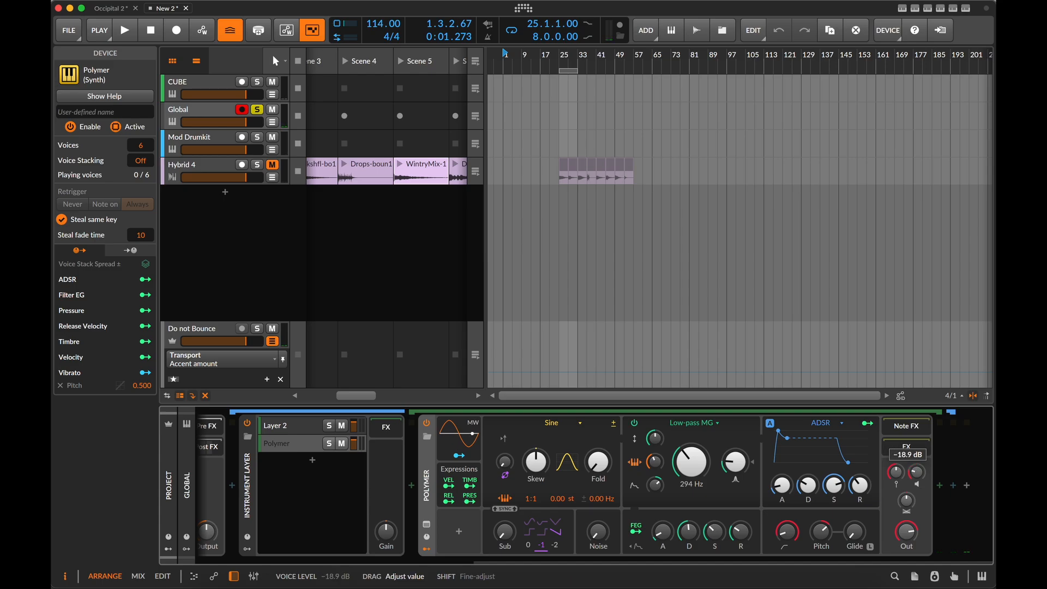
Step: Lower chain A's Polymer voice level to about -24.2 dB and audition the patch briefly
scroll(514, 494, "left", 10)
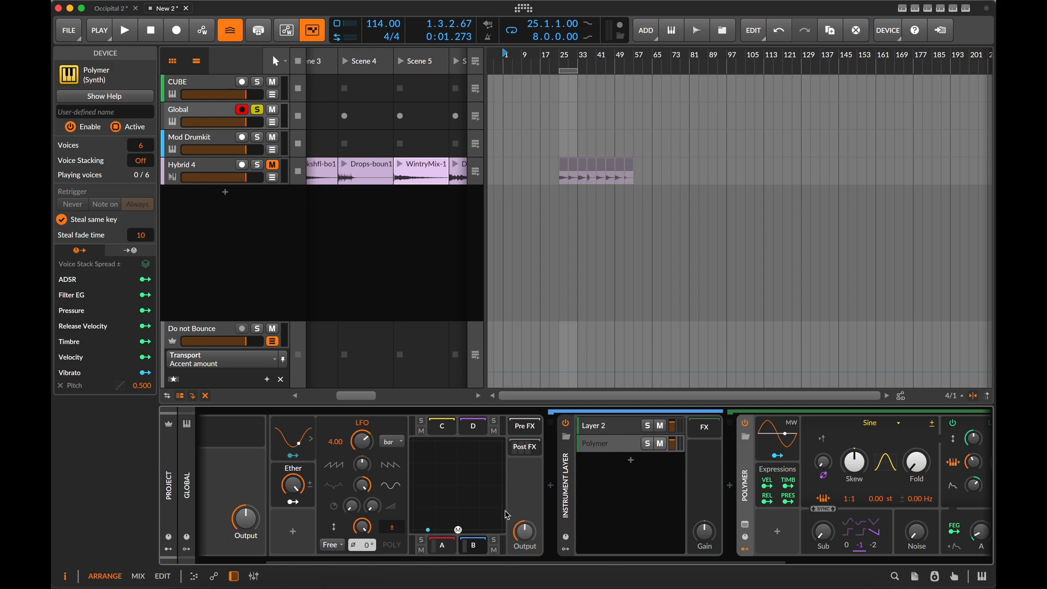
left_click(476, 546)
scroll(638, 504, "down", 5)
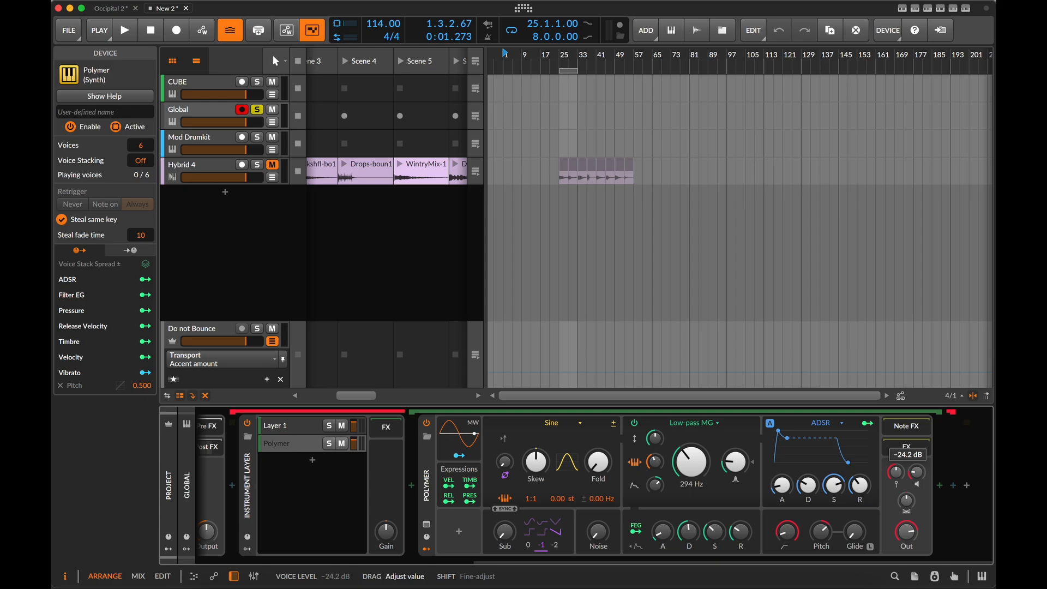
key("space")
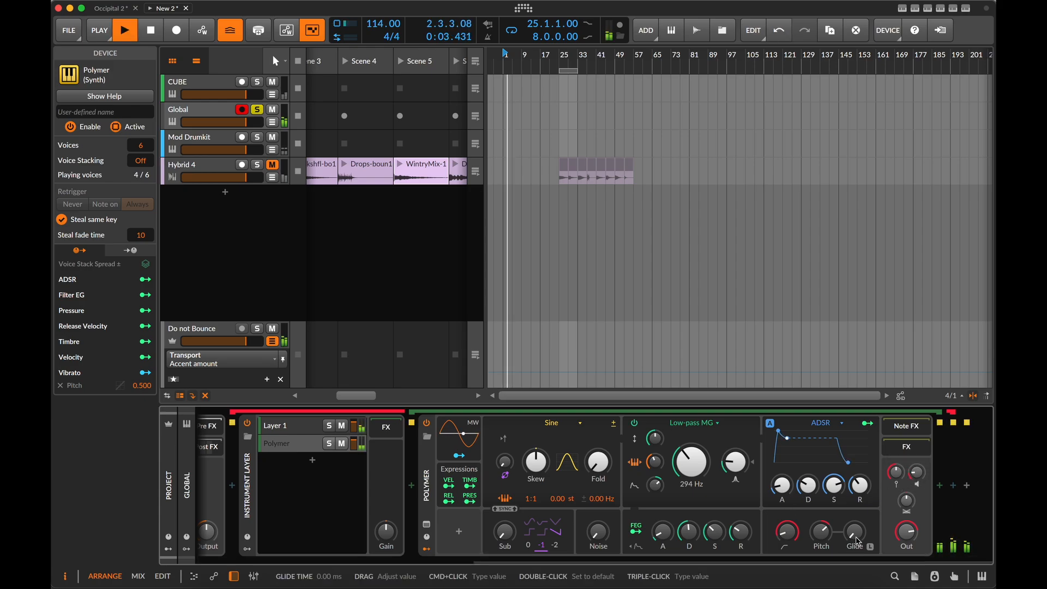
key("space")
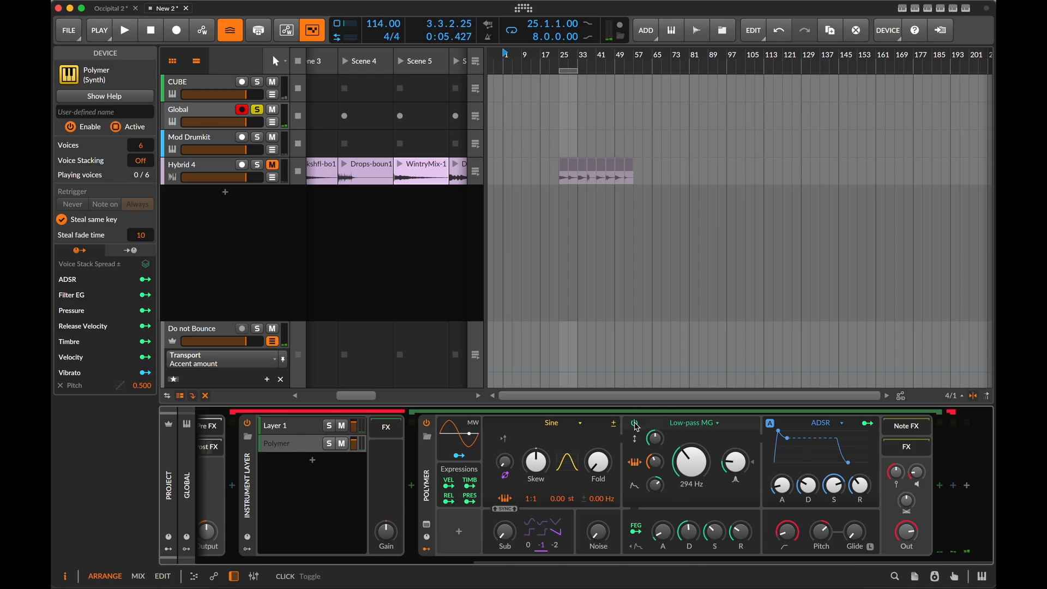
Step: Turn off the Low-pass MG filter in chain A's Polymer and lower its voice level to about -37.7 dB
scroll(383, 510, "left", 2)
scroll(383, 511, "left", 10)
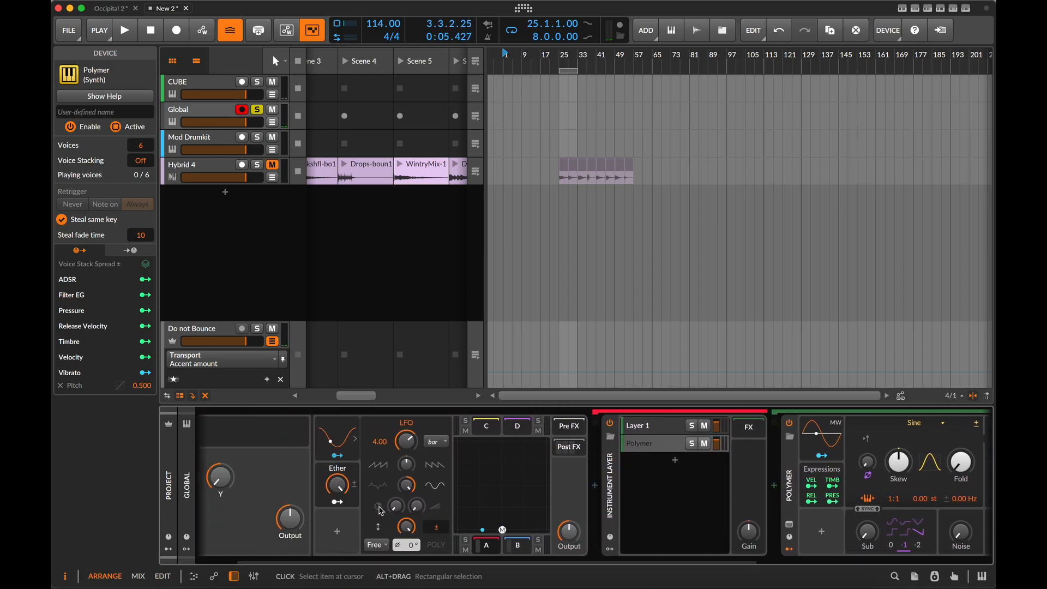
scroll(382, 512, "right", 9)
scroll(381, 513, "right", 4)
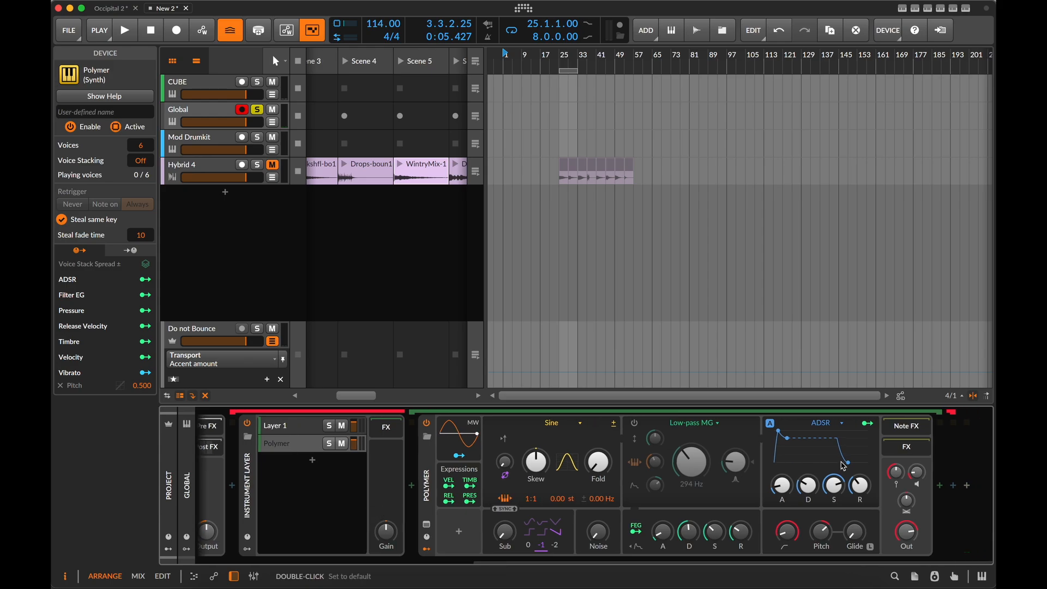
left_click(917, 472)
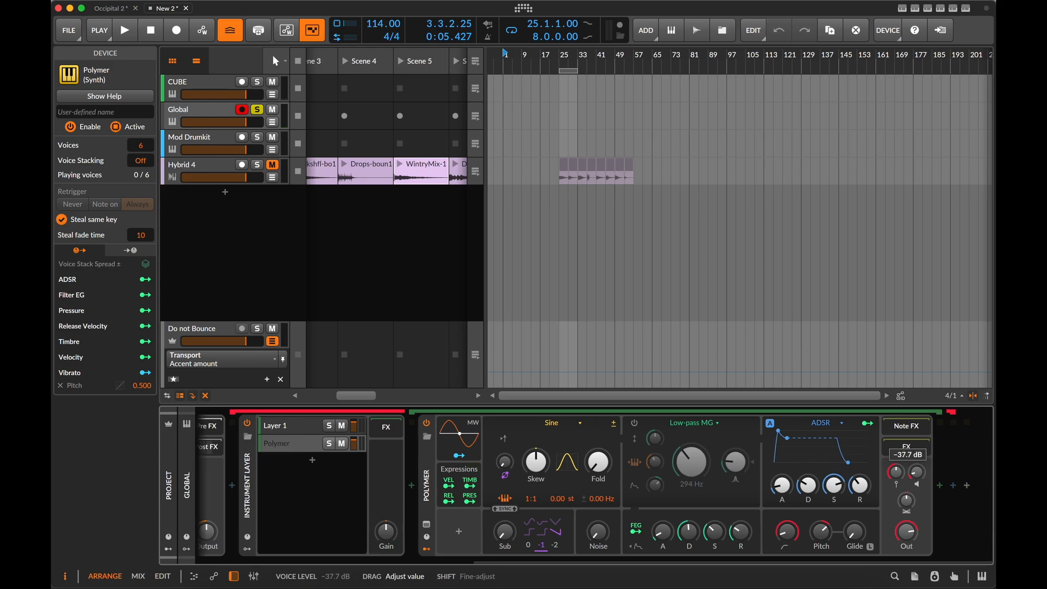
Step: Turn off the Low-pass MG filter in chain B's Polymer and lower its voice level to about -31.6 dB
scroll(560, 550, "left", 10)
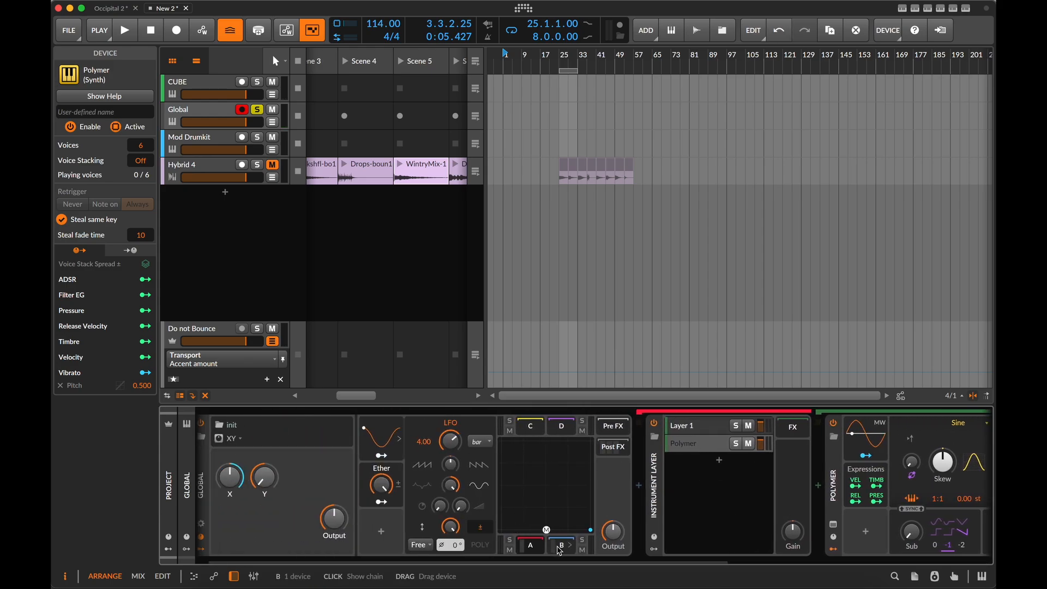
left_click(680, 412)
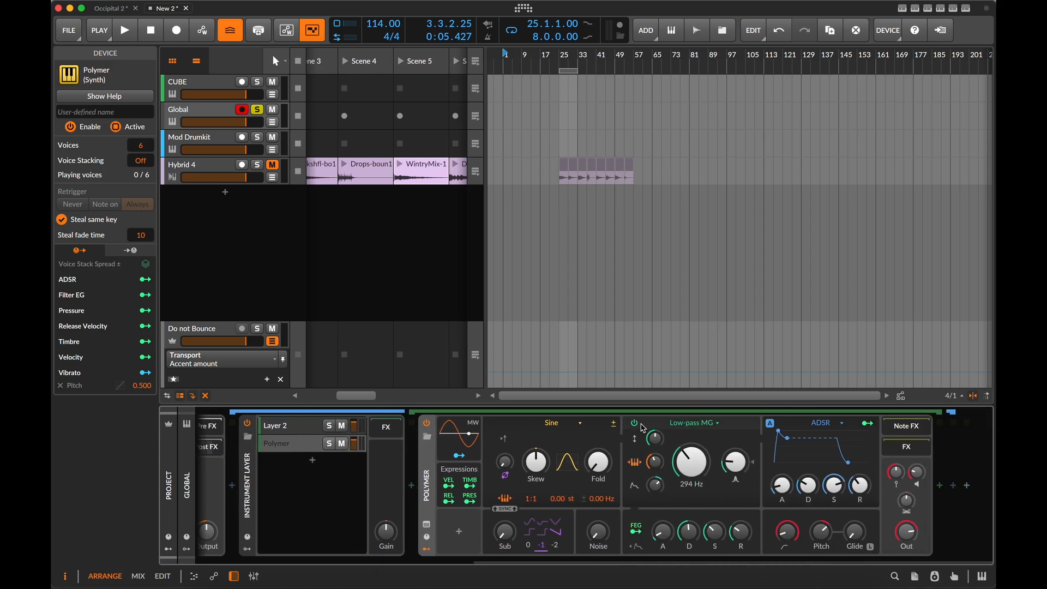
left_click(635, 423)
left_click(917, 472)
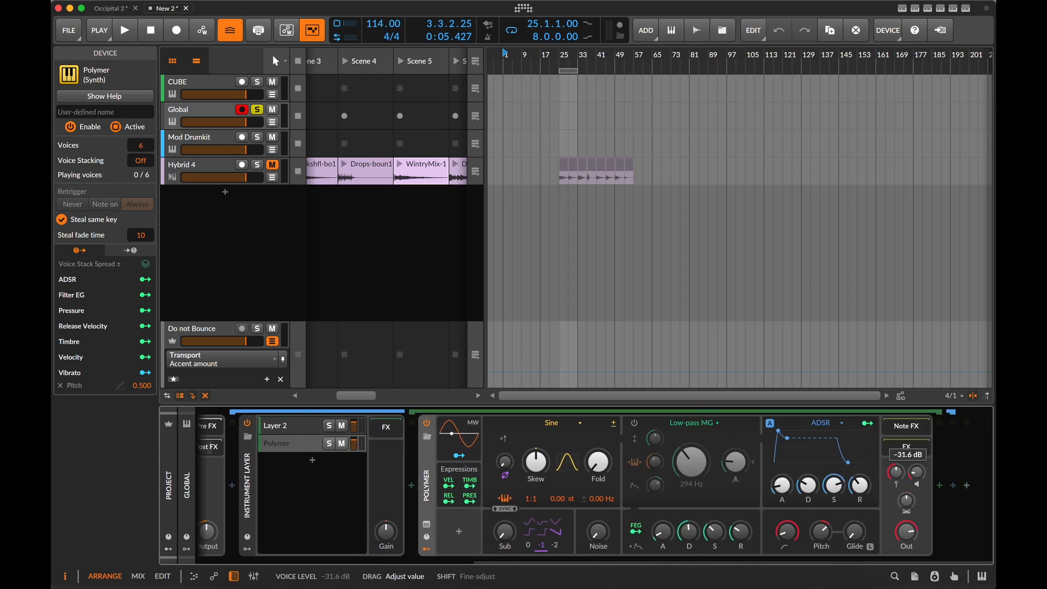
Step: Audition the patch briefly and lengthen the amplitude envelope's attack in chain B's Polymer to about 263 ms
key("space")
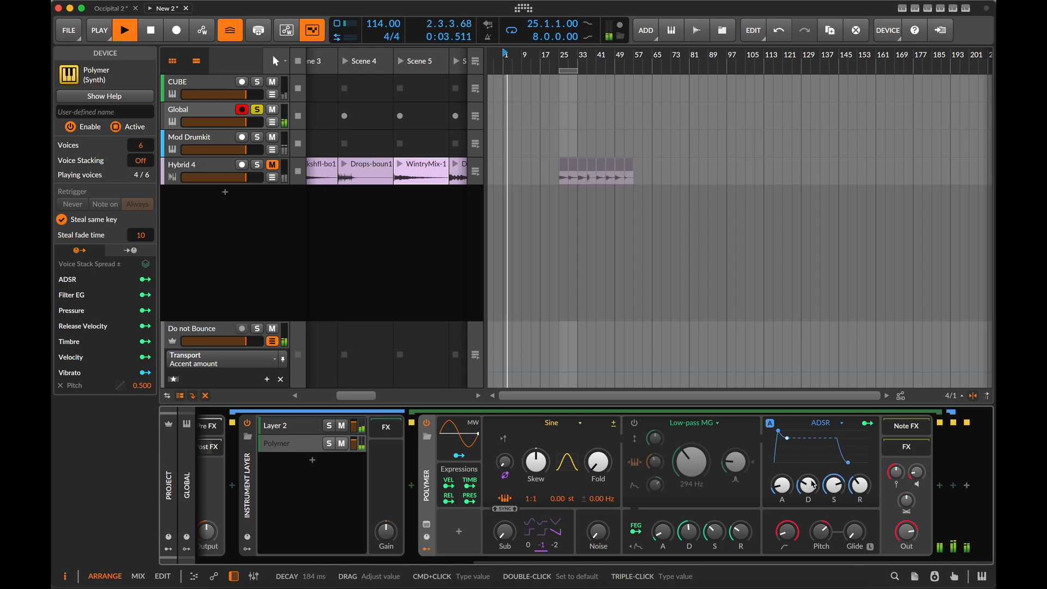
key("space")
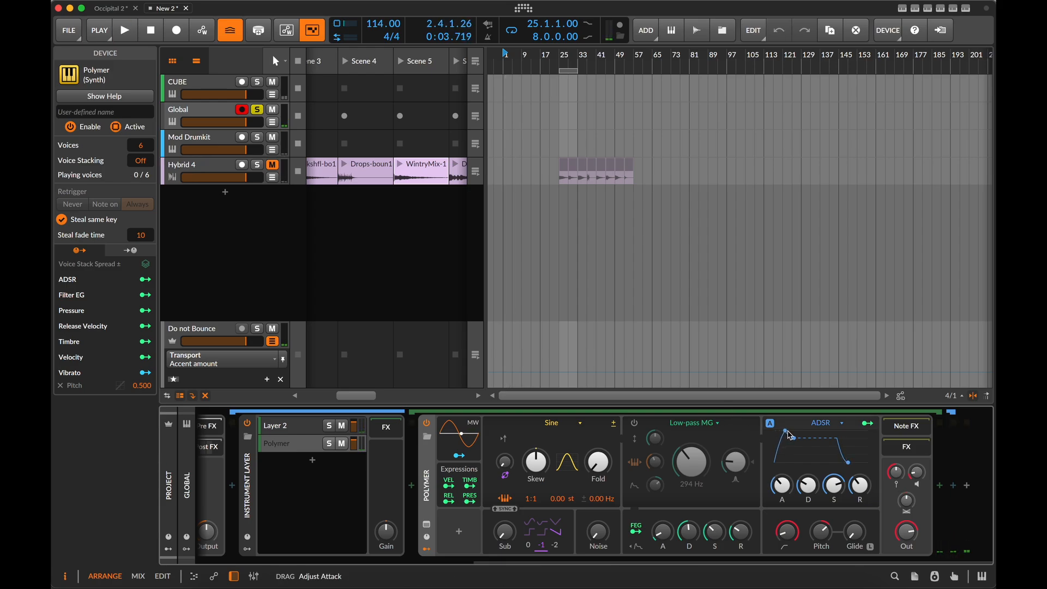
left_click_drag(793, 438, 796, 431)
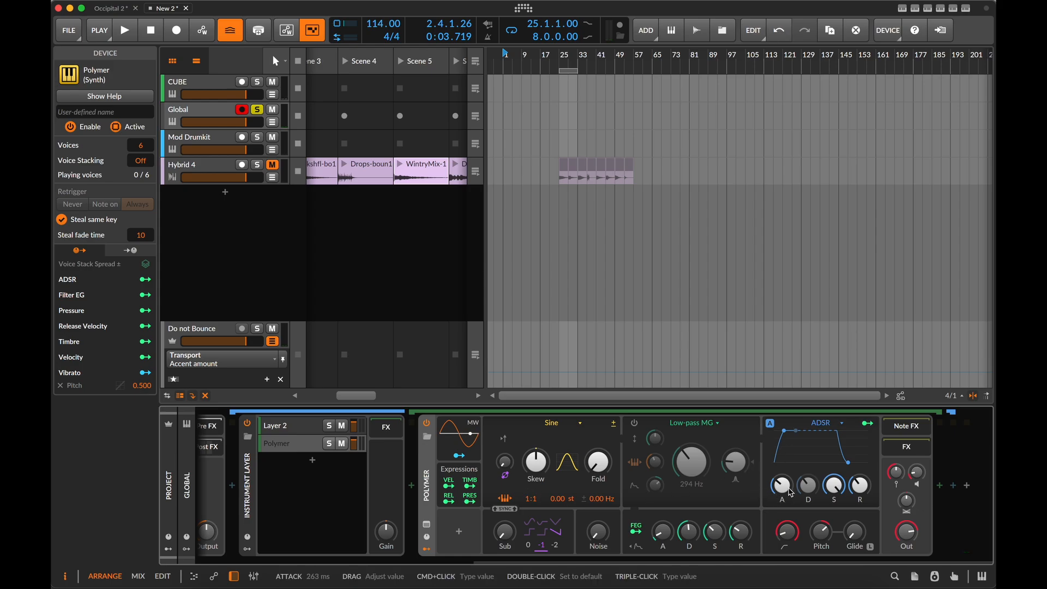
Step: Set the amplitude envelope's attack in chain A's Polymer to 263 ms and audition the patch
scroll(462, 512, "left", 10)
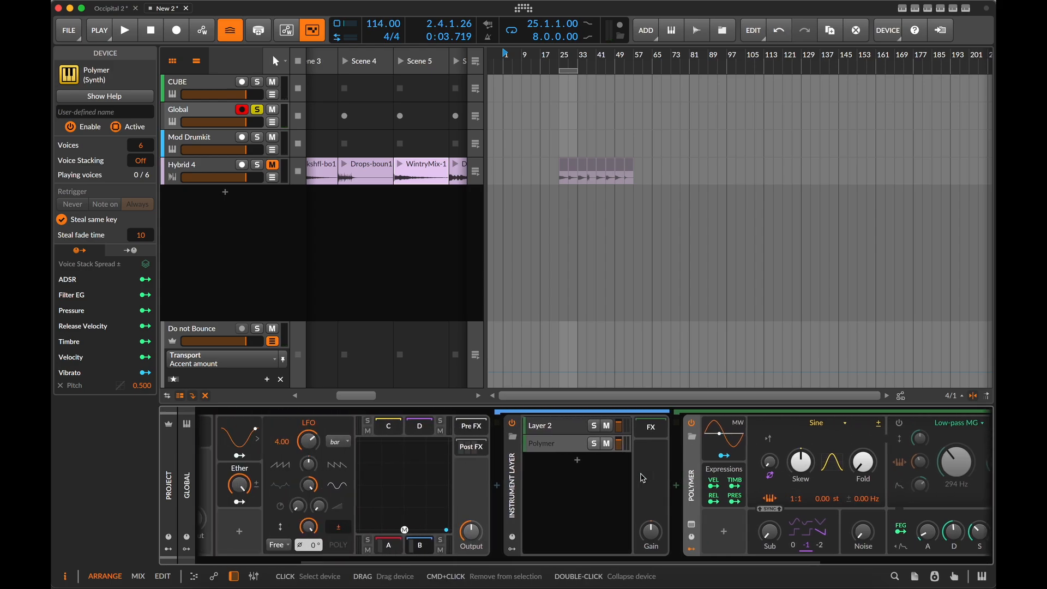
scroll(469, 545, "right", 10)
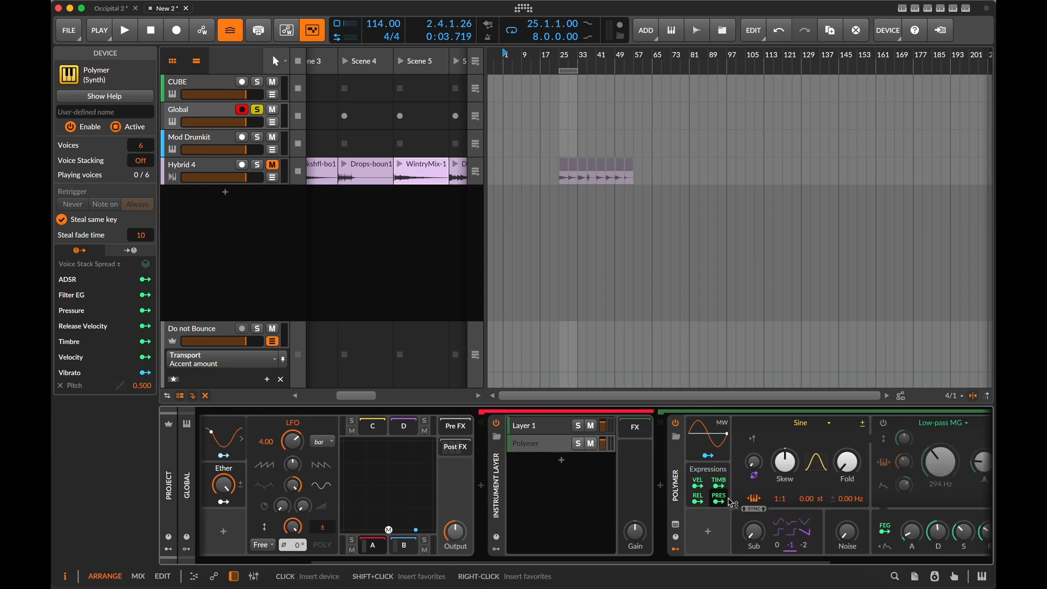
double_click(782, 500)
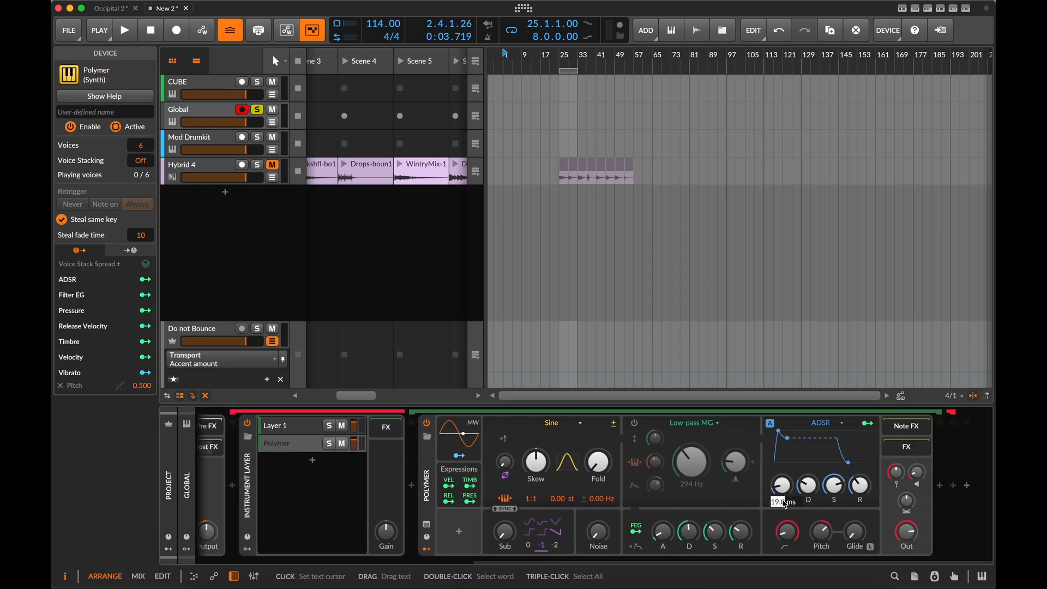
type("263")
key("Return")
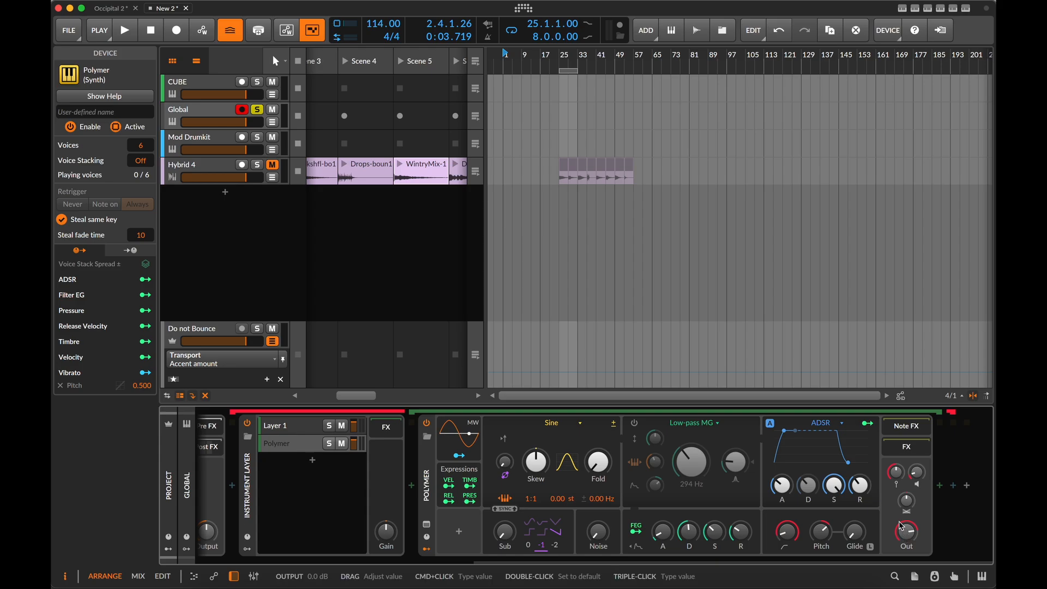
key("space")
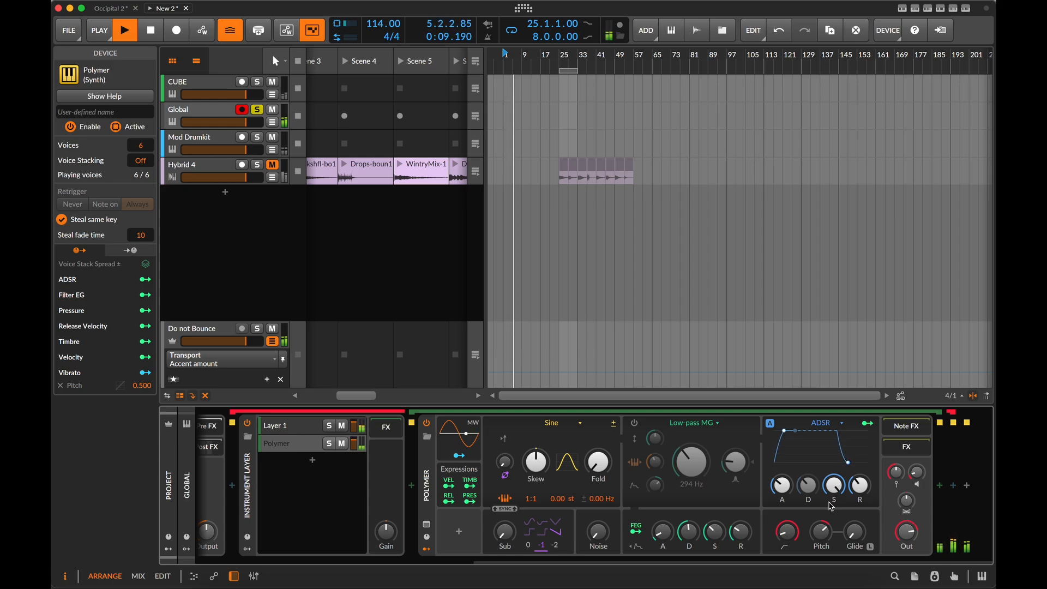
key("space")
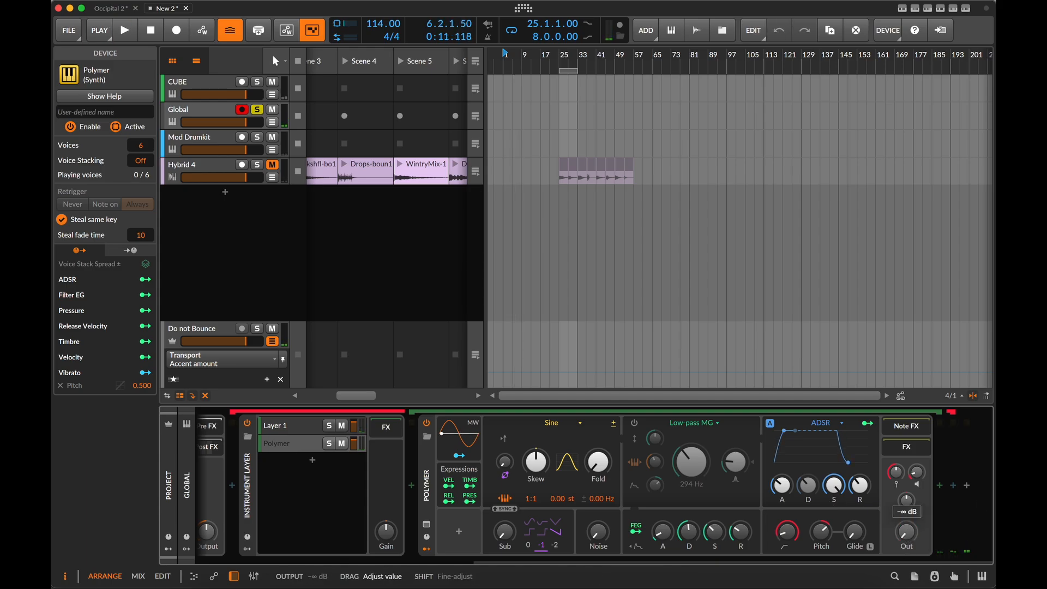
Step: Lower chain A's Polymer output to -∞ dB and modulate it from the Ether macro by +1.00
scroll(671, 466, "left", 10)
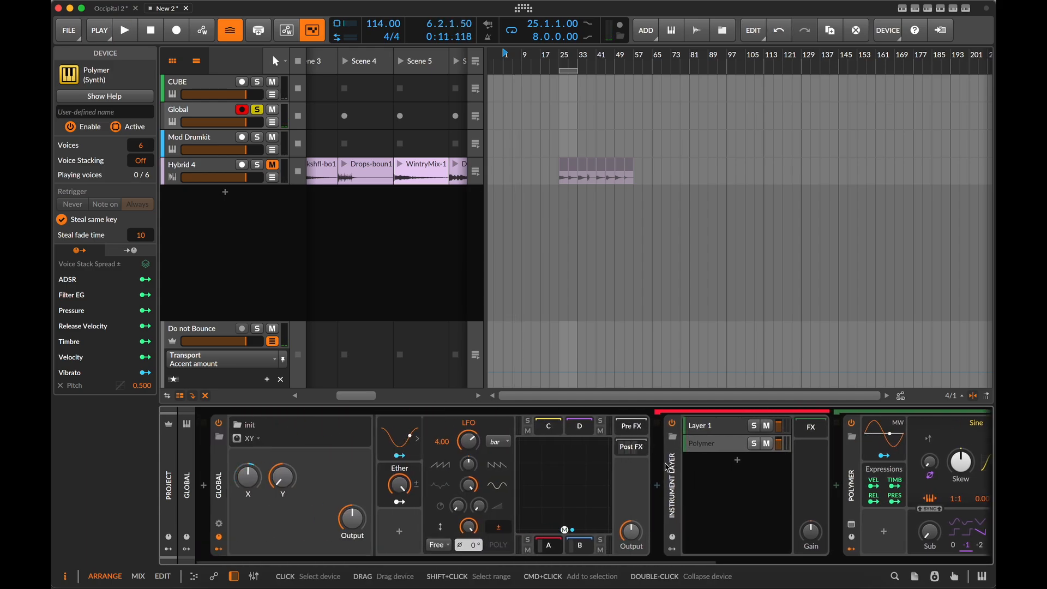
scroll(562, 502, "right", 10)
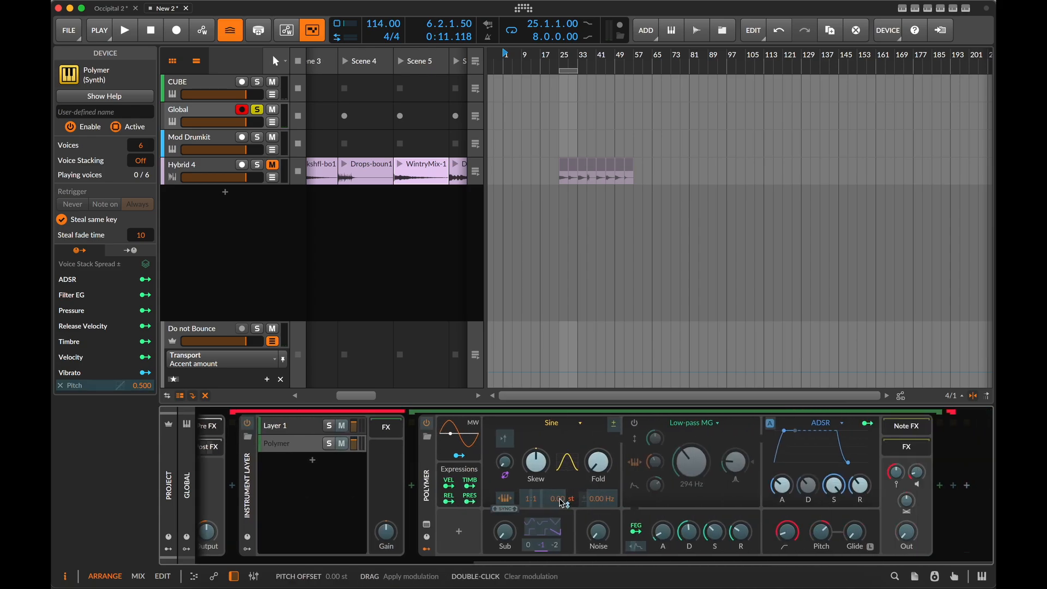
mouse_move(906, 530)
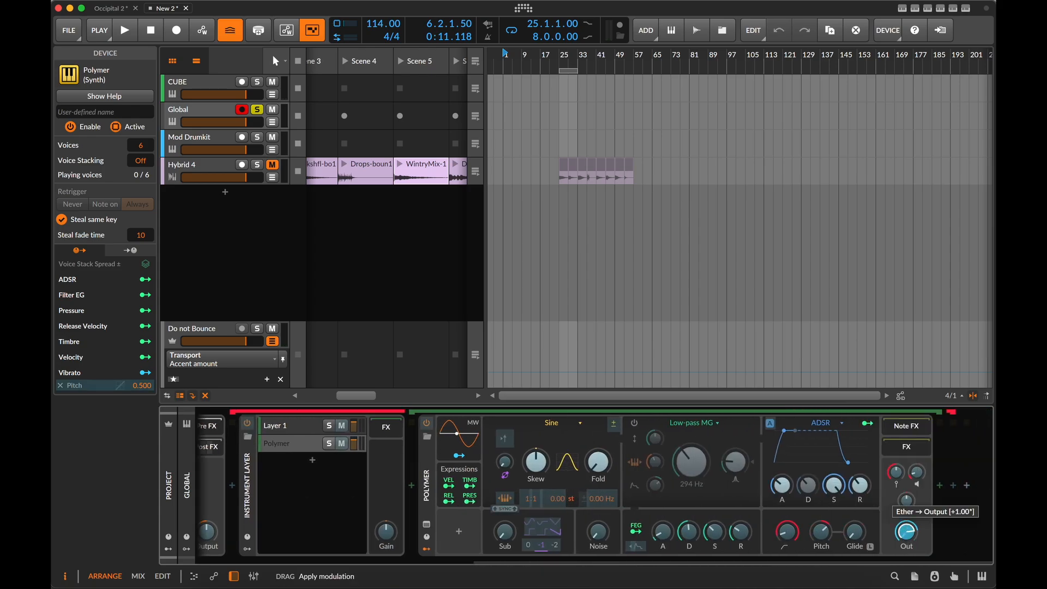
Step: Lower chain B's Polymer output to -∞ dB and modulate it from the Ether macro up to 0.0 dB
scroll(590, 546, "left", 10)
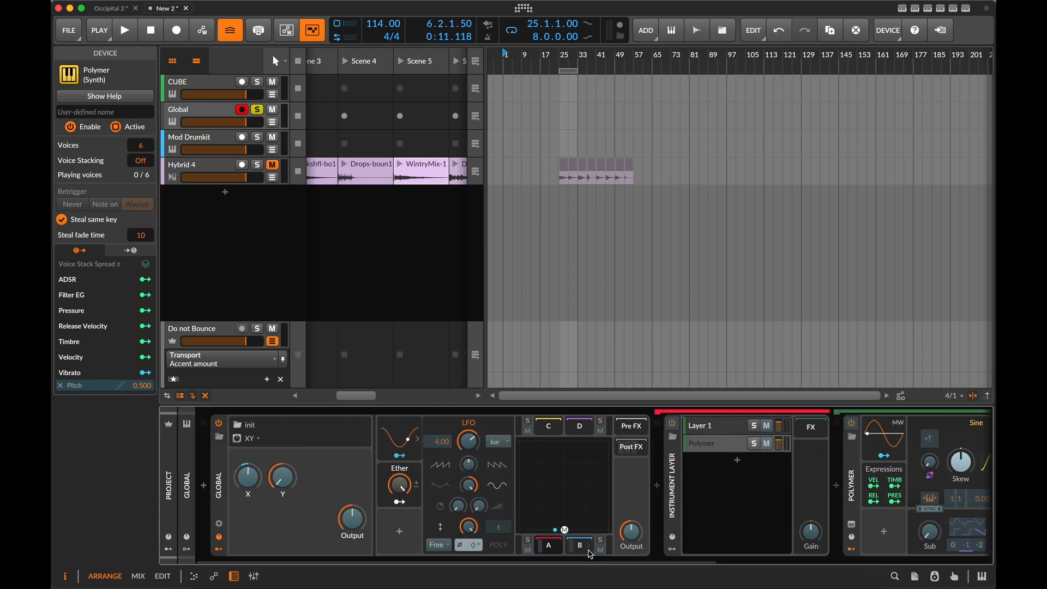
scroll(590, 554, "right", 10)
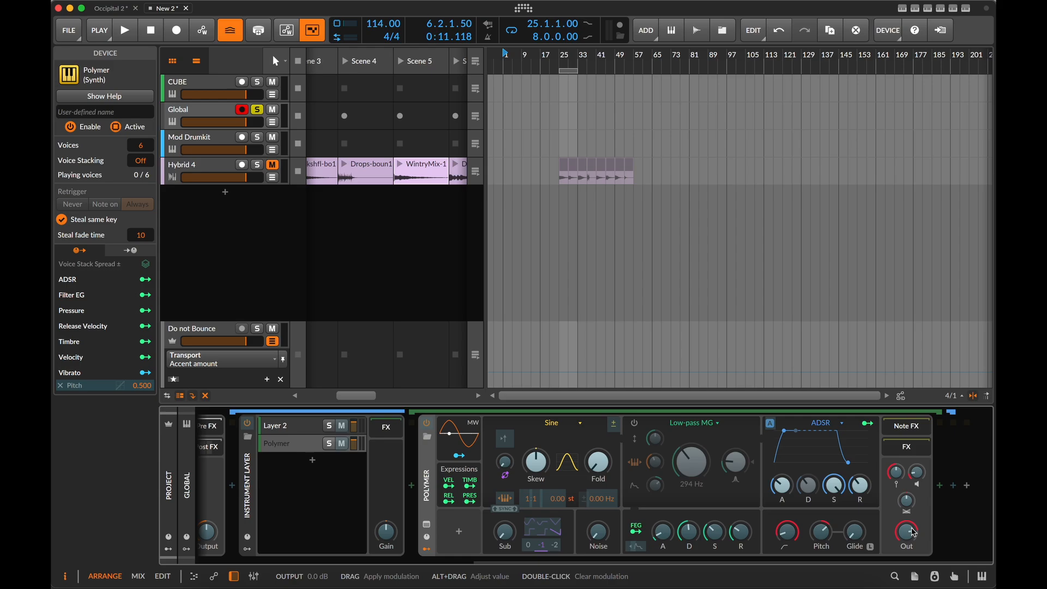
scroll(388, 531, "left", 10)
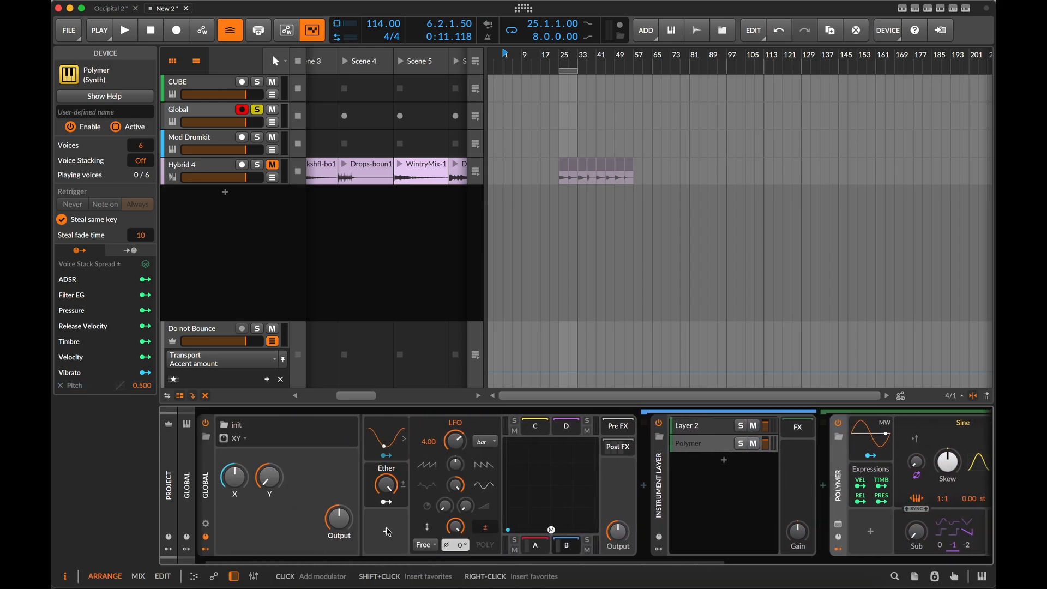
scroll(927, 501, "right", 10)
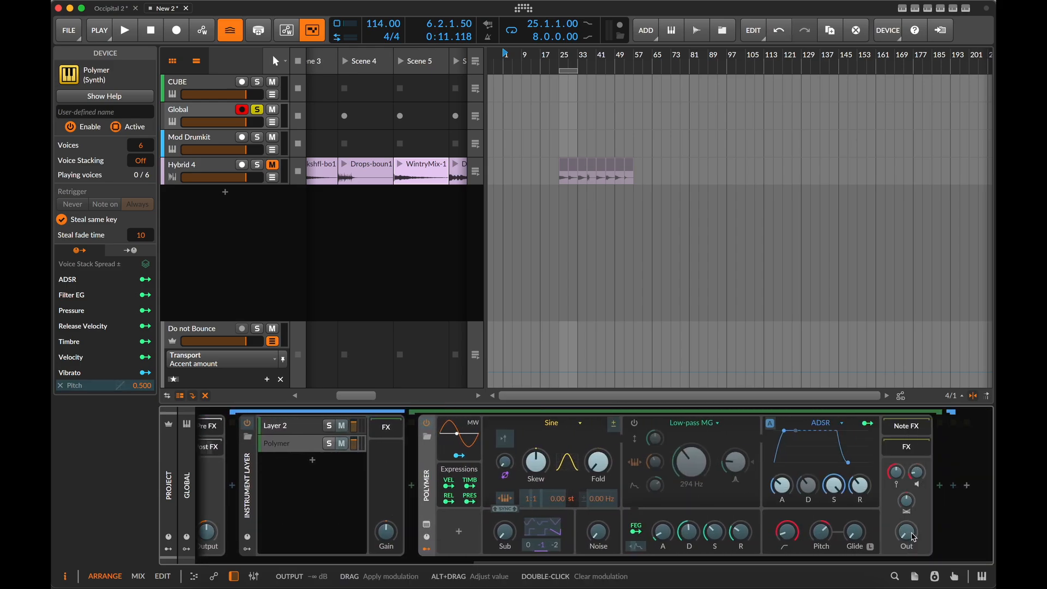
left_click_drag(913, 537, 913, 512)
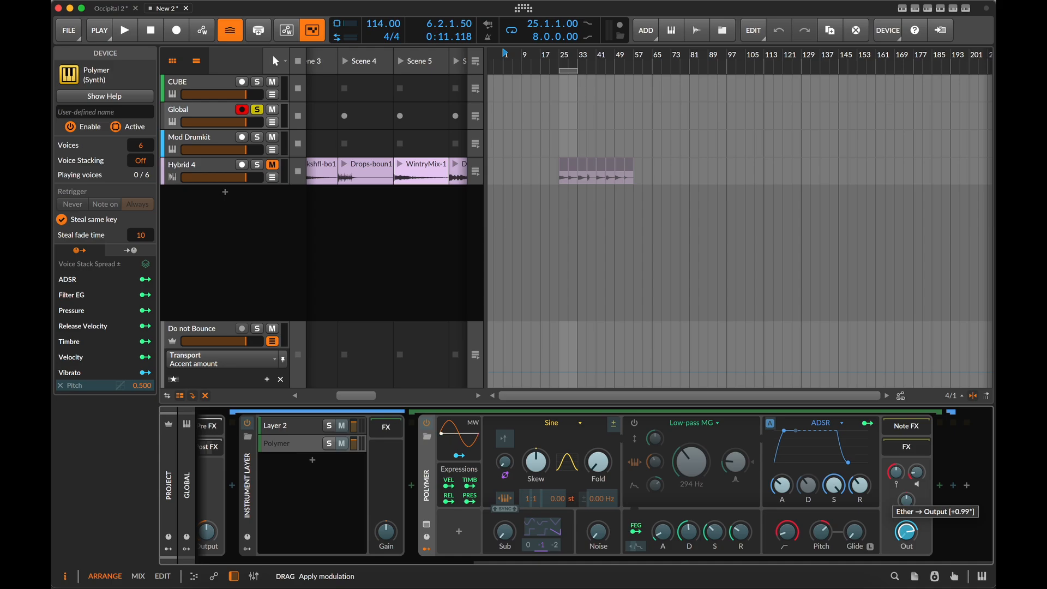
left_click_drag(913, 513, 913, 512)
Step: Play the patch and sweep the Ether macro between 0% and 100% to audition the Polymer layers fading in
key("space")
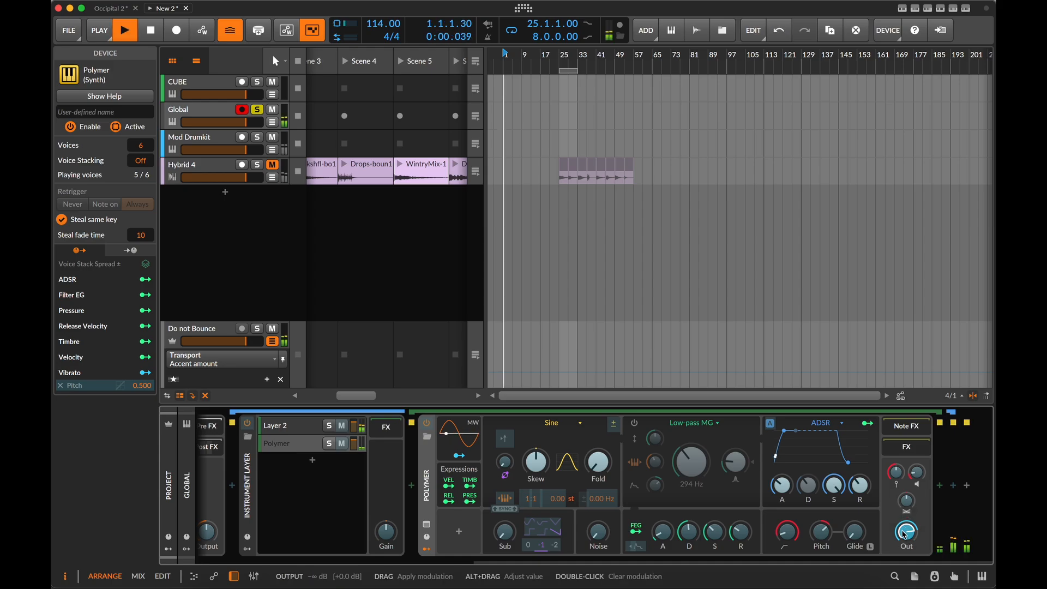
scroll(676, 518, "left", 10)
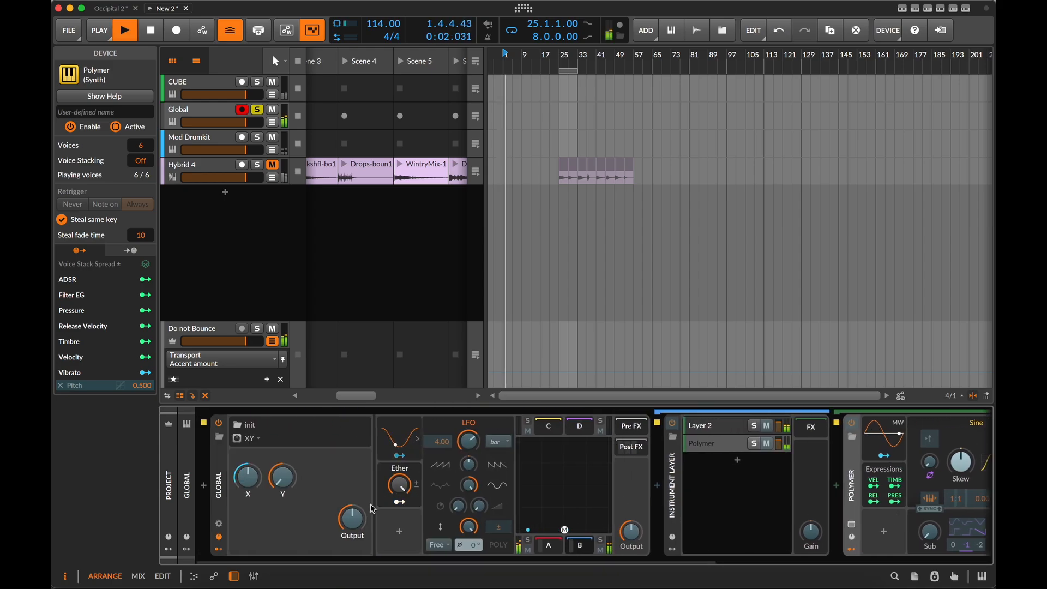
mouse_move(399, 484)
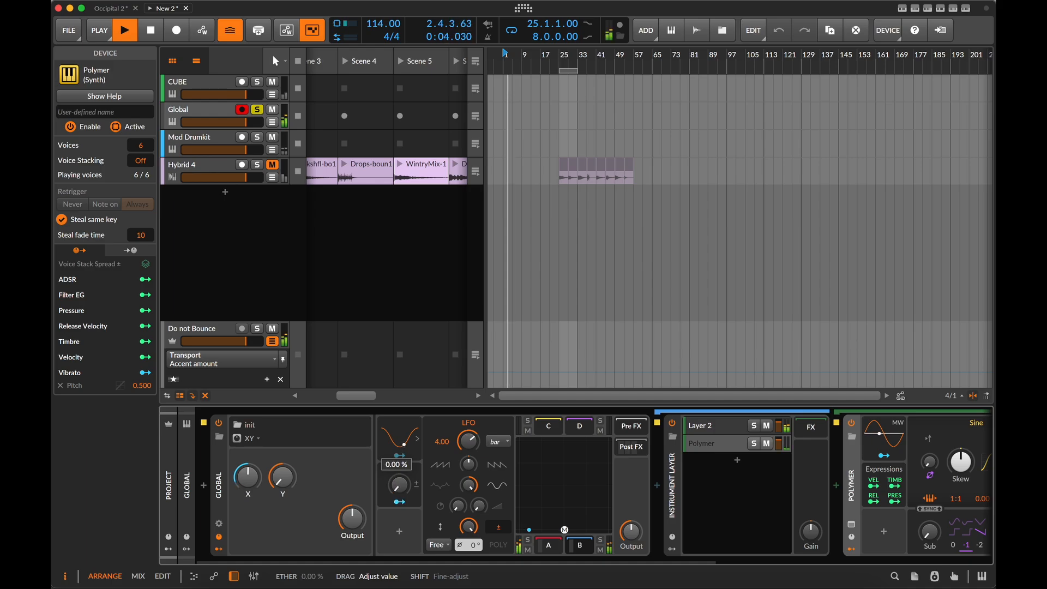
mouse_move(399, 484)
left_mouse_down()
mouse_move(399, 445)
mouse_move(399, 485)
left_mouse_up()
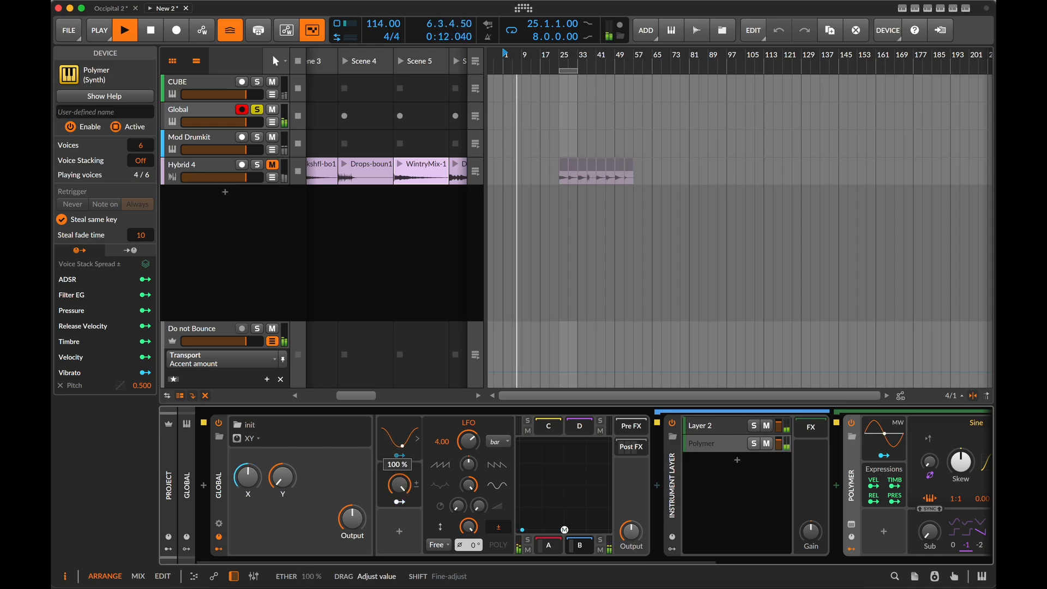
key("space")
Step: Insert a Compressor+ ahead of the Tool device in the XY instrument's Post FX chain
scroll(674, 478, "right", 1)
scroll(623, 455, "right", 10)
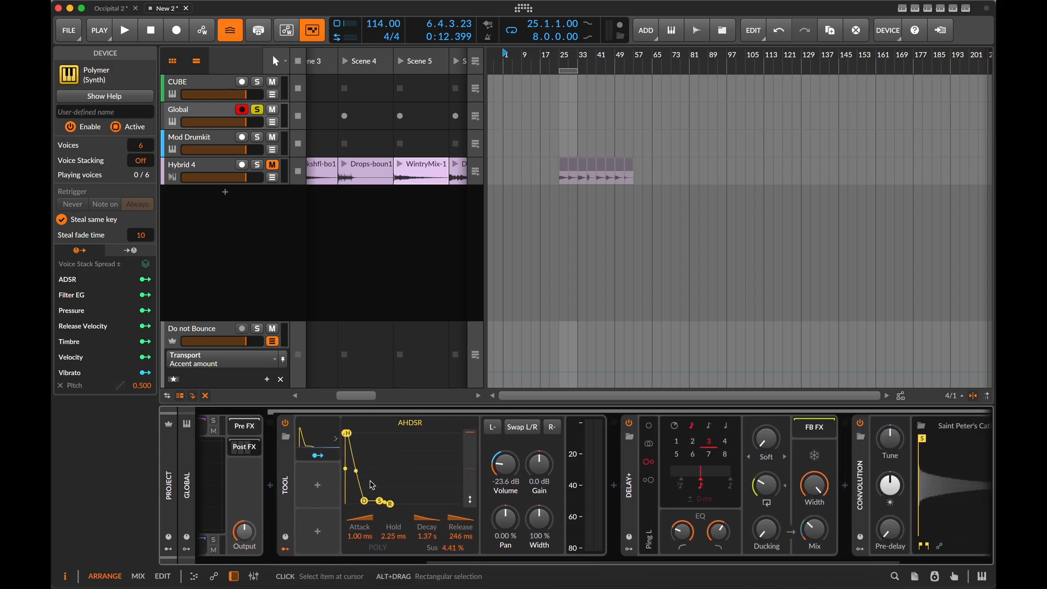
scroll(376, 484, "left", 5)
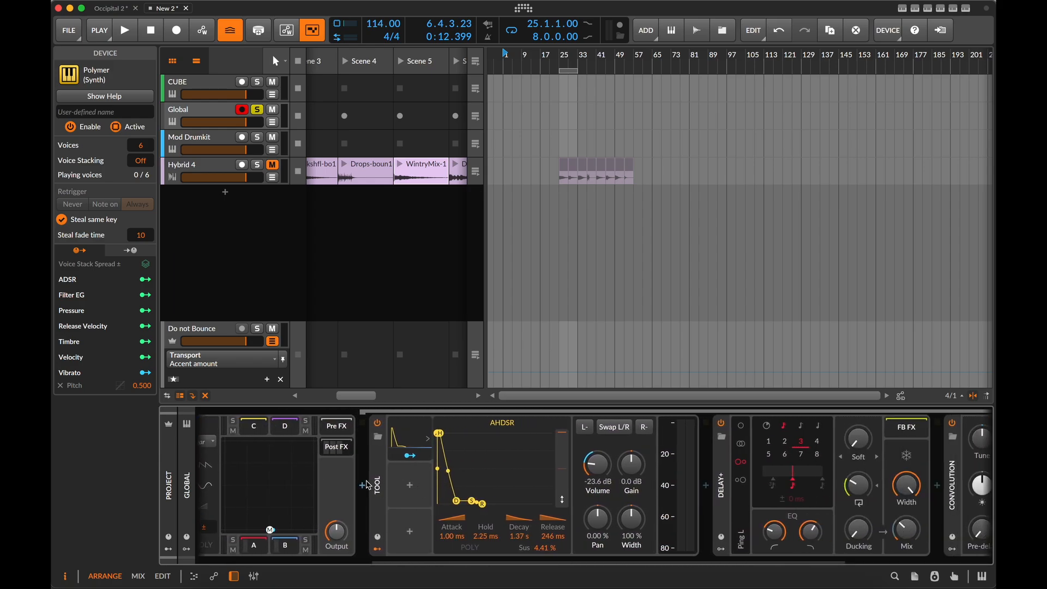
left_click(364, 484)
type("compre")
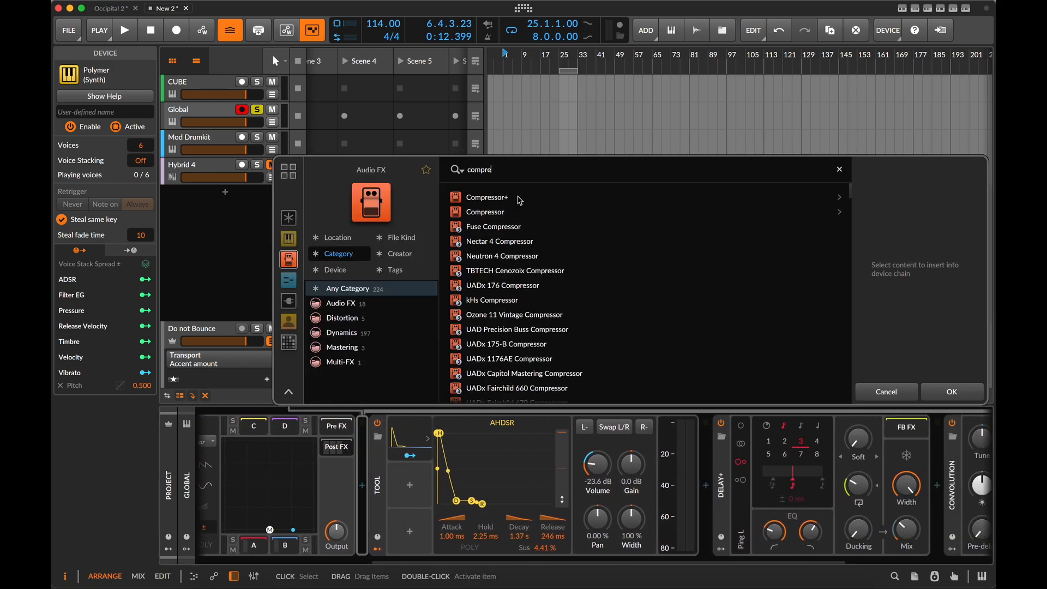
left_click(519, 198)
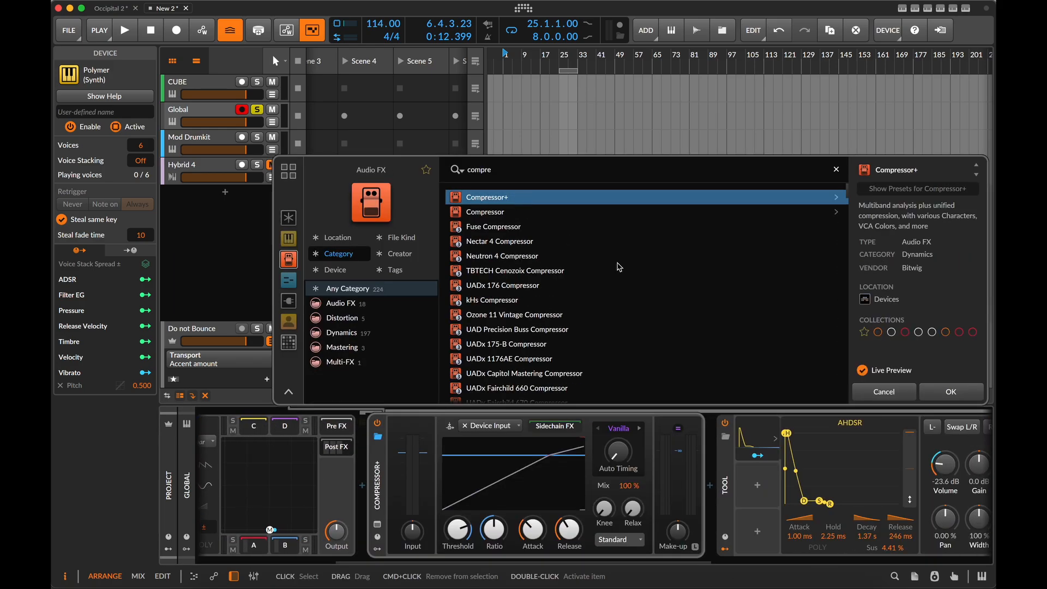
left_click(955, 392)
Step: Lower the Compressor+ threshold during playback and set its character to Glue
key("space")
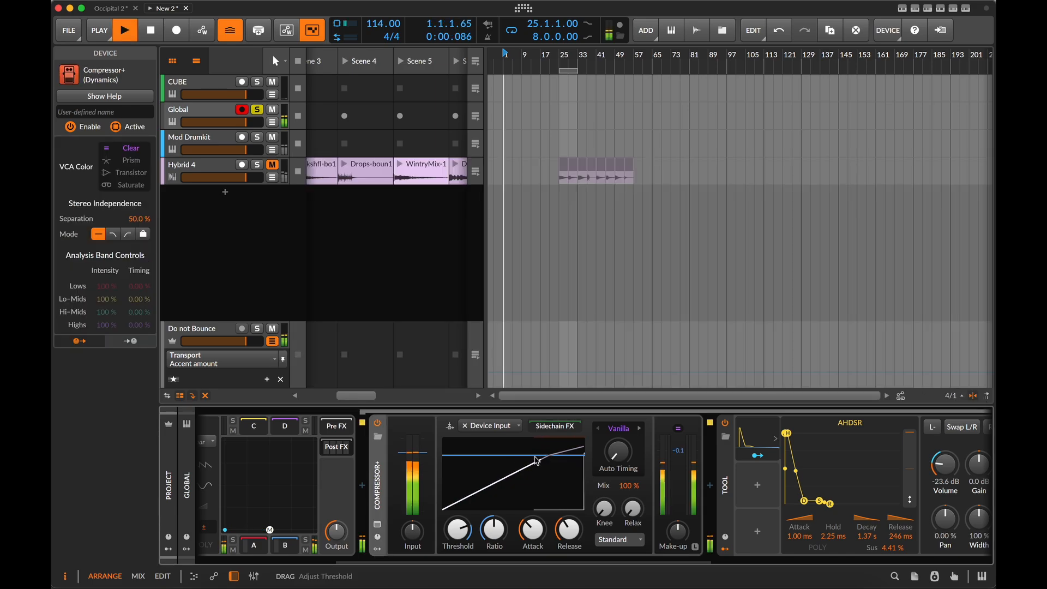
left_click_drag(564, 461, 560, 482)
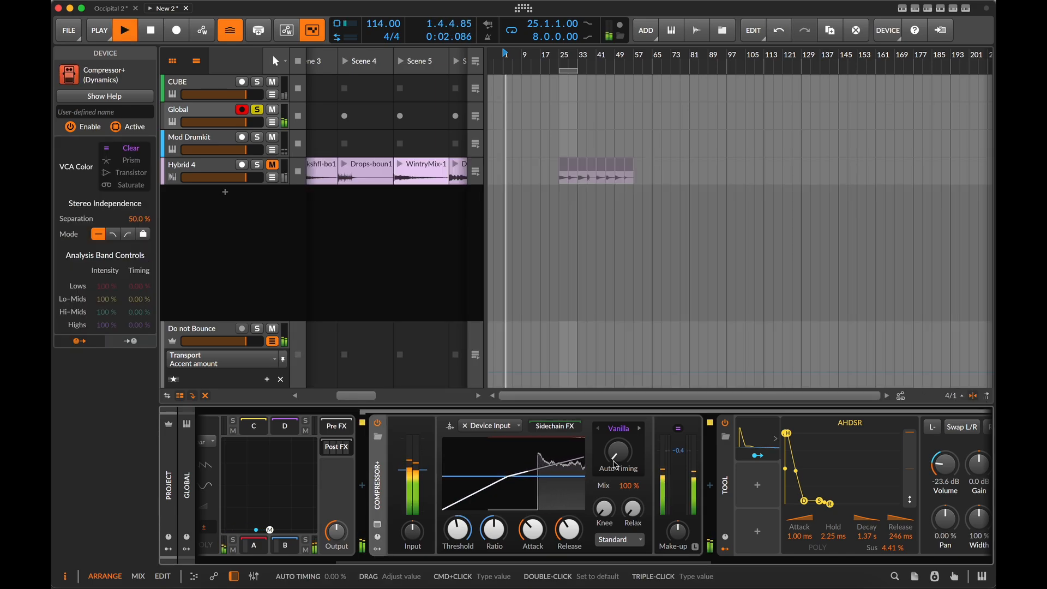
left_click(618, 428)
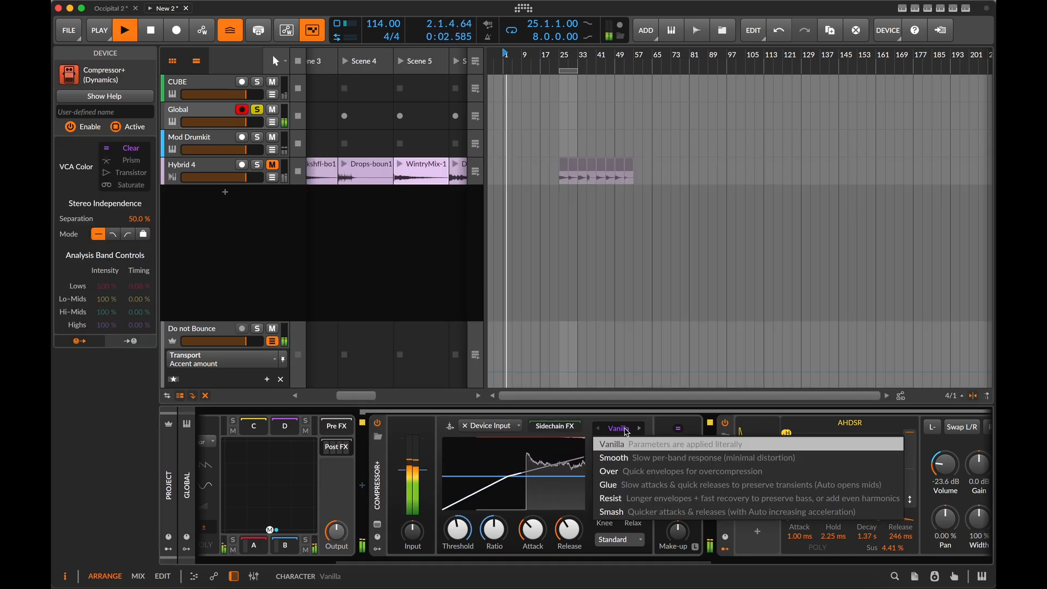
left_click(667, 485)
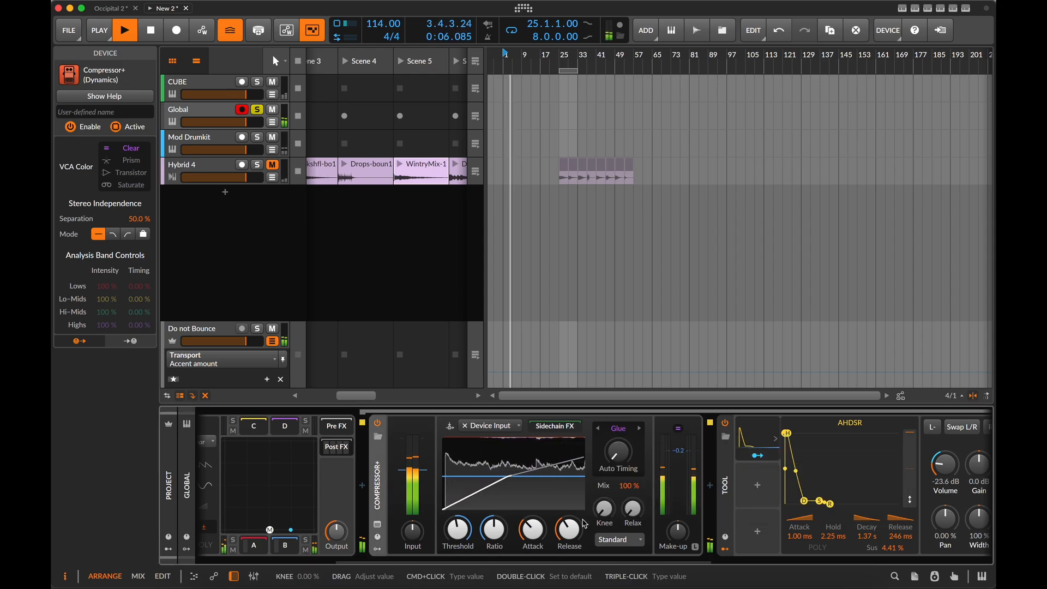
Step: Set the Compressor+ to Dual mode with about 58.7% Lift and Transistor VCA coloring
left_click(619, 539)
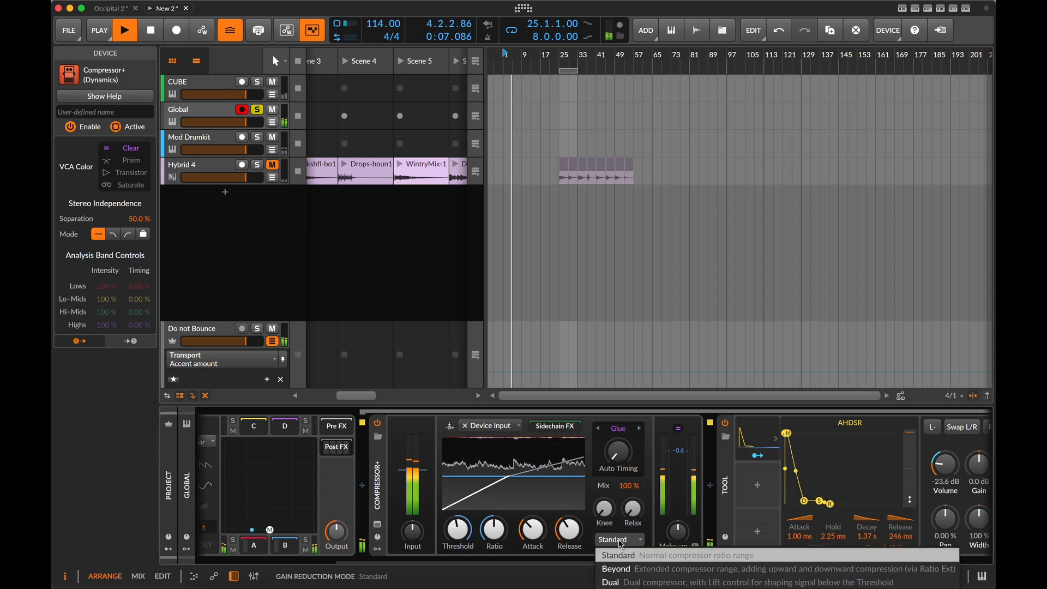
left_click(628, 582)
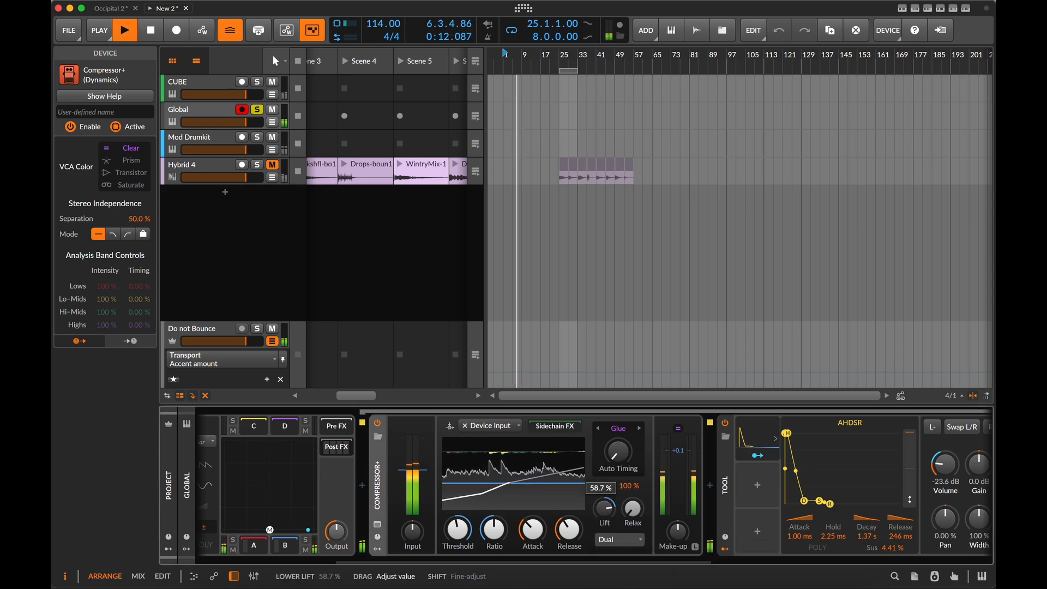
left_click(678, 427)
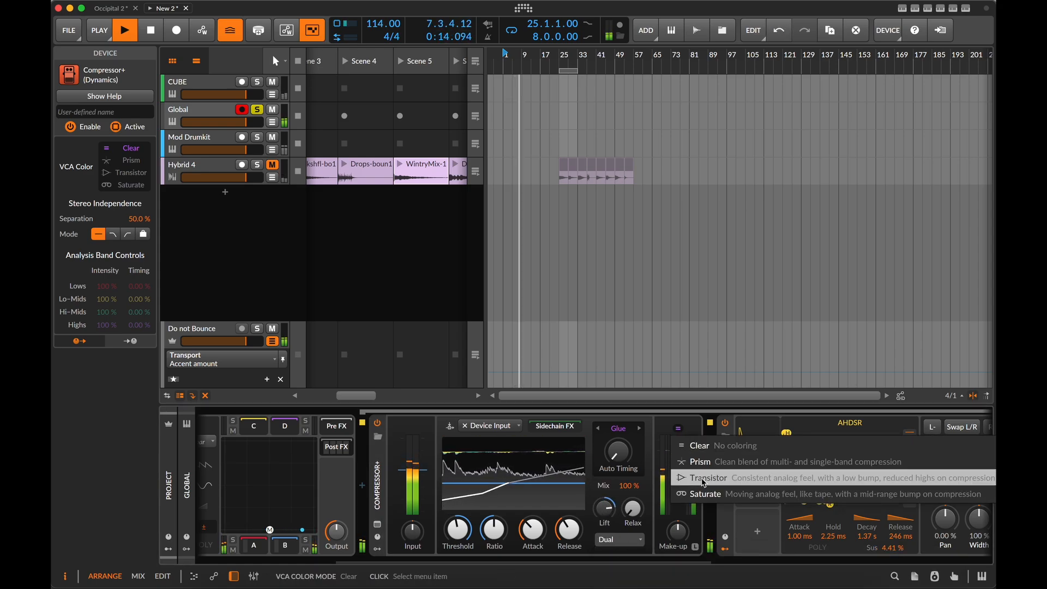
left_click(731, 477)
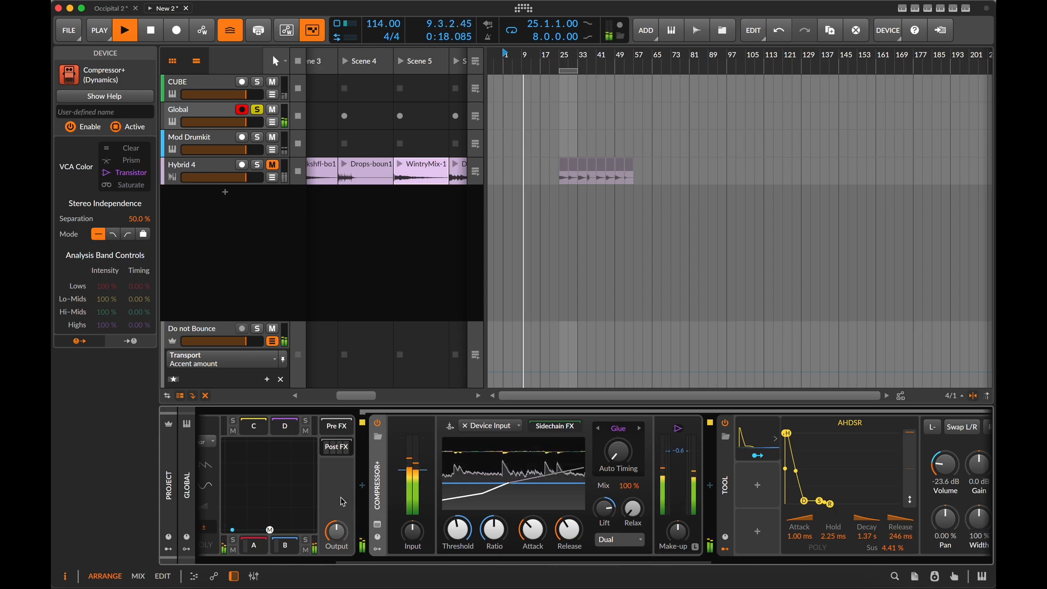
Step: Turn the Ether macro down to 0% and listen to the compressed patch
scroll(490, 485, "left", 5)
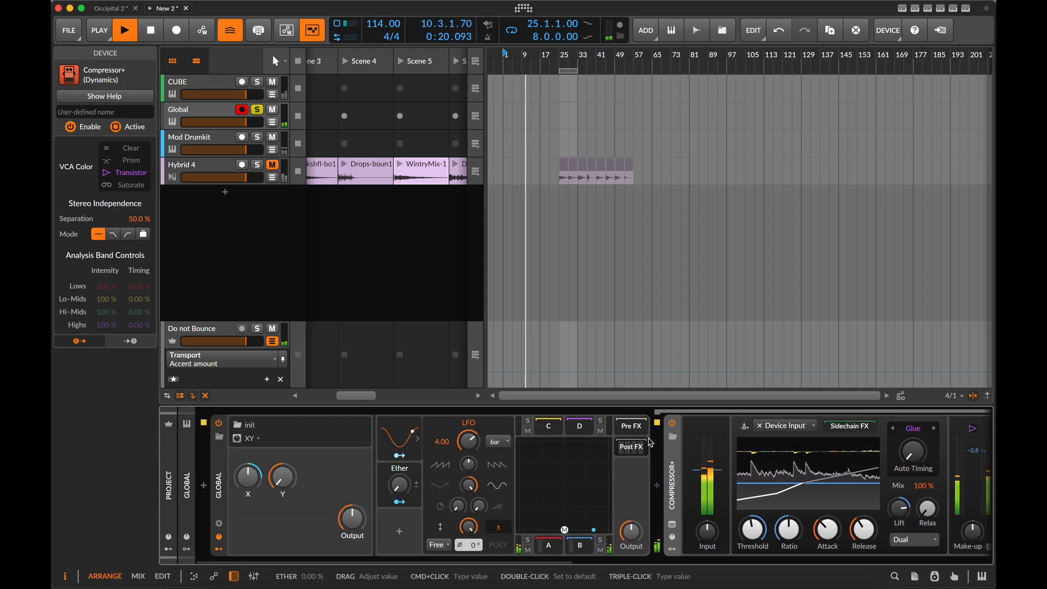
scroll(791, 480, "right", 3)
scroll(789, 495, "right", 2)
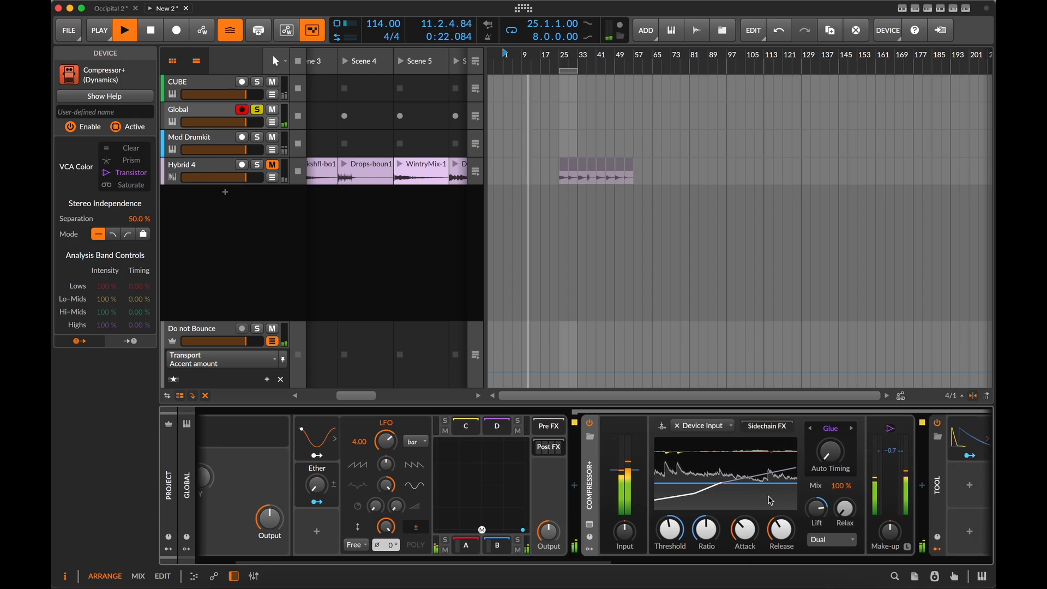
Step: Raise the Compressor+ Lift to about 73.8%, adjust its Attack and set its Release to about 290 ms during playback
mouse_move(756, 508)
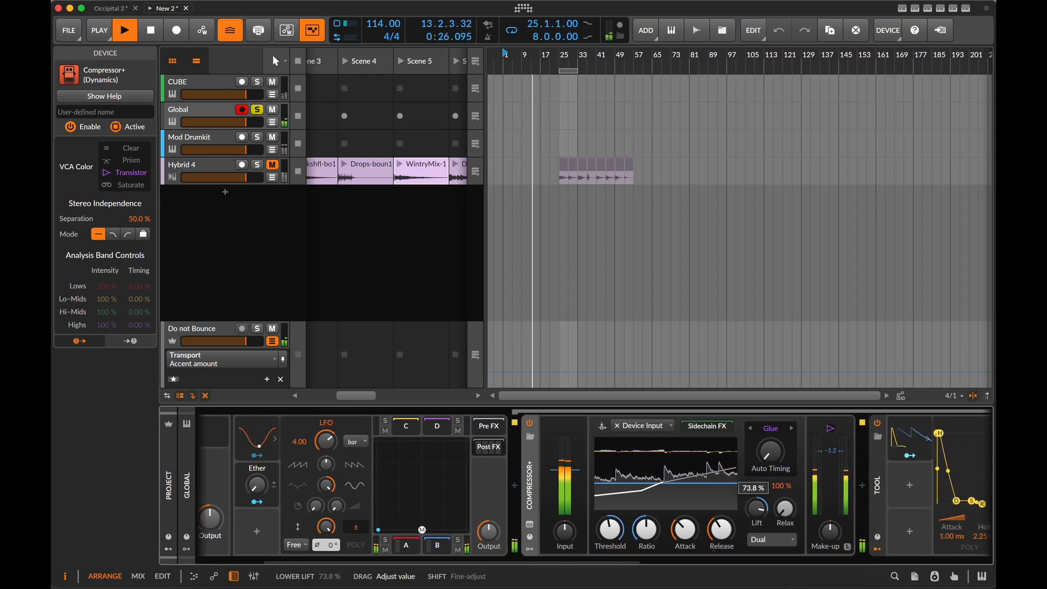
mouse_move(646, 528)
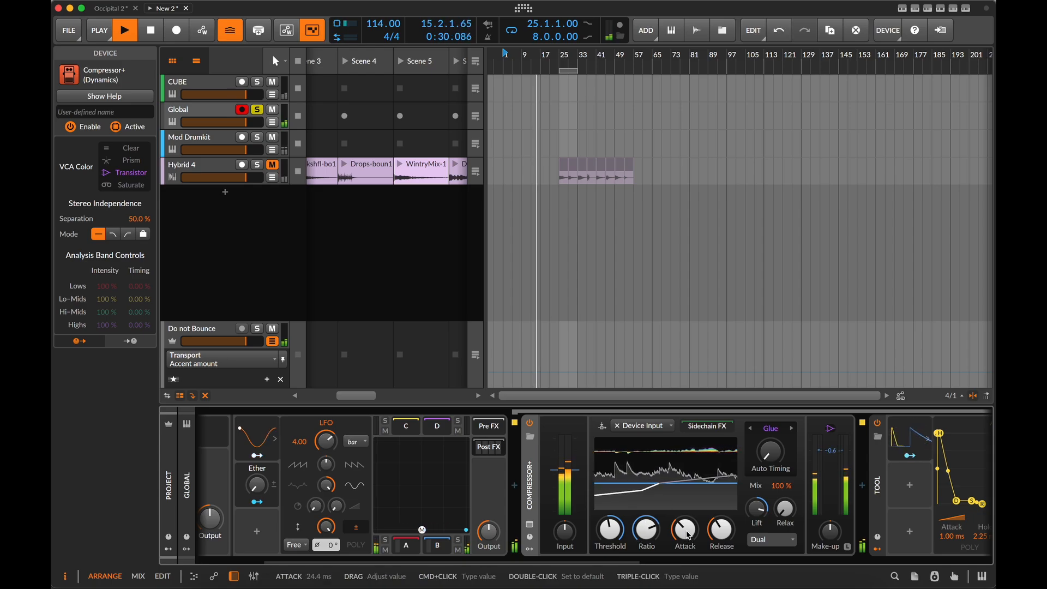
left_click_drag(688, 536, 689, 536)
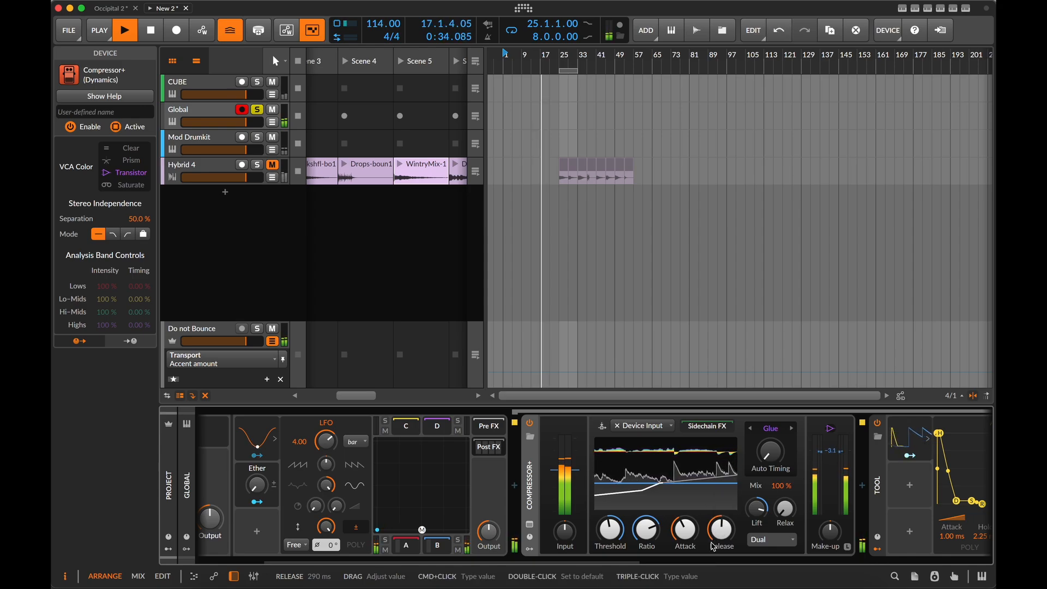
scroll(524, 489, "right", 6)
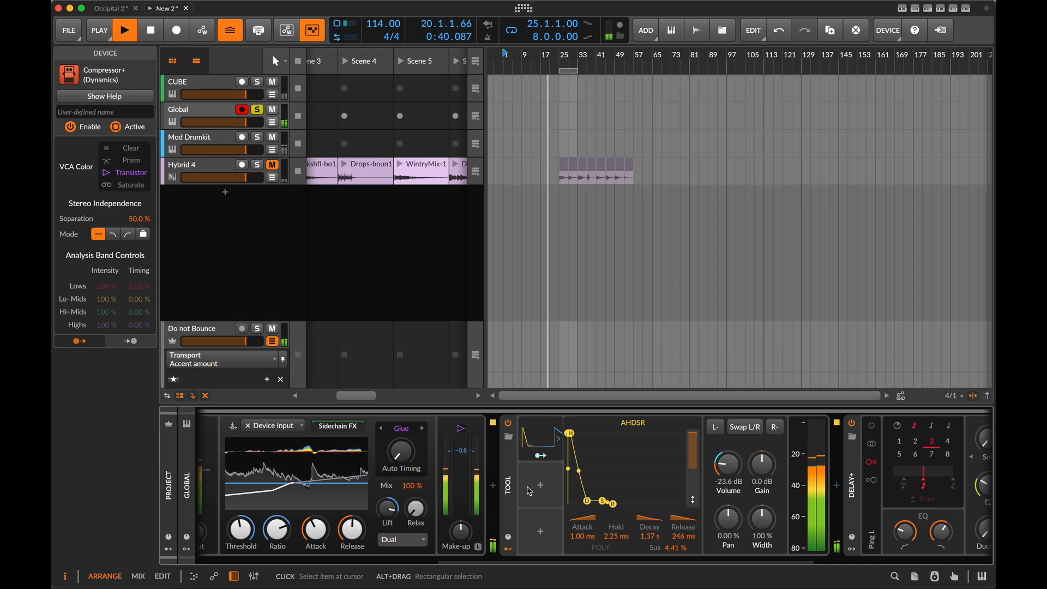
key("space")
Step: Insert a Saturator ahead of the Compressor+ in the XY instrument's Post FX chain
scroll(528, 490, "left", 6)
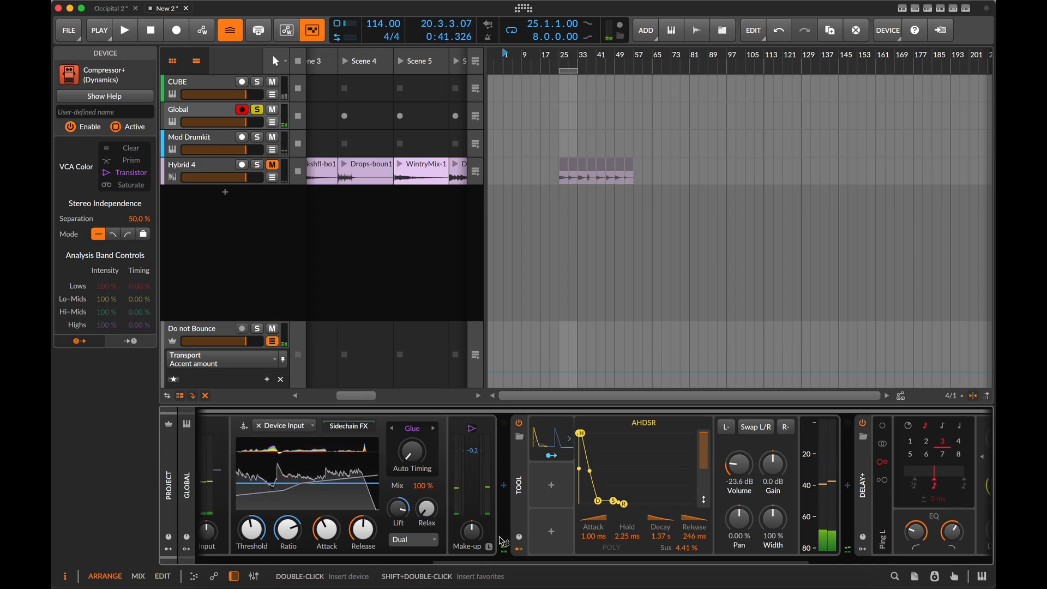
scroll(426, 466, "left", 6)
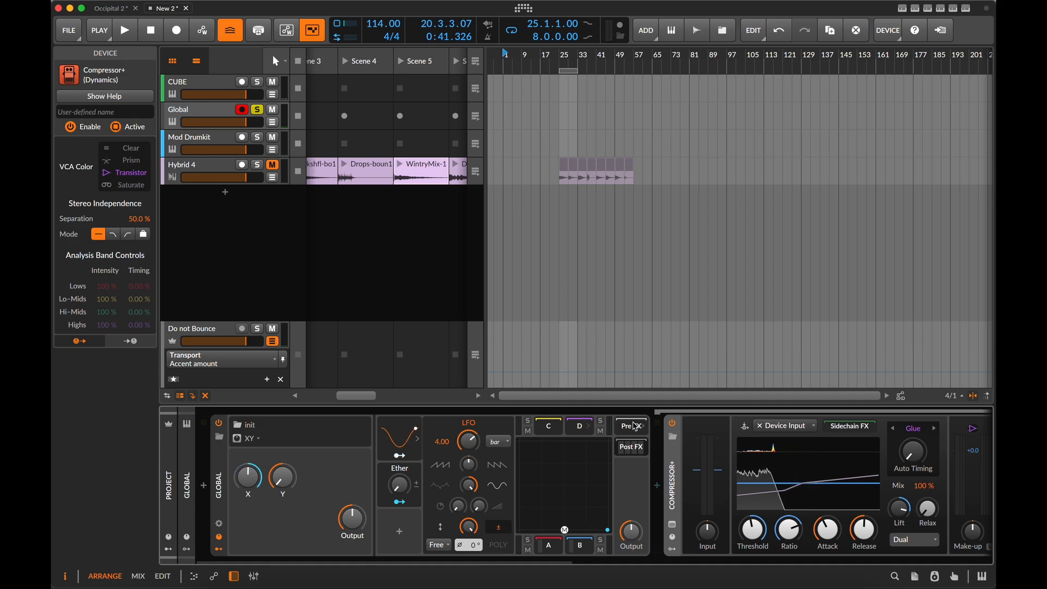
scroll(696, 468, "right", 8)
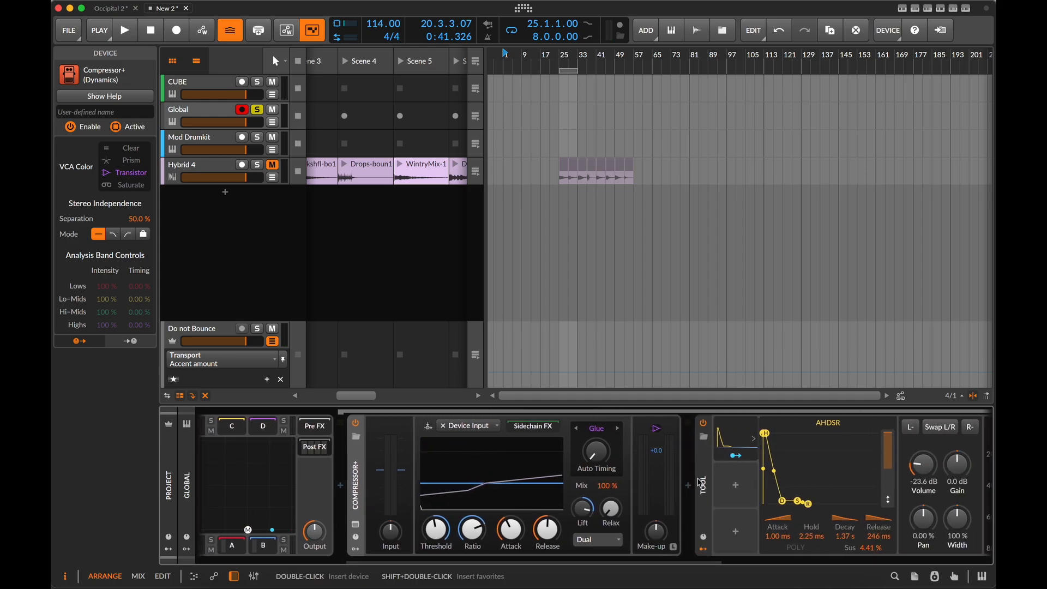
scroll(703, 484, "left", 8)
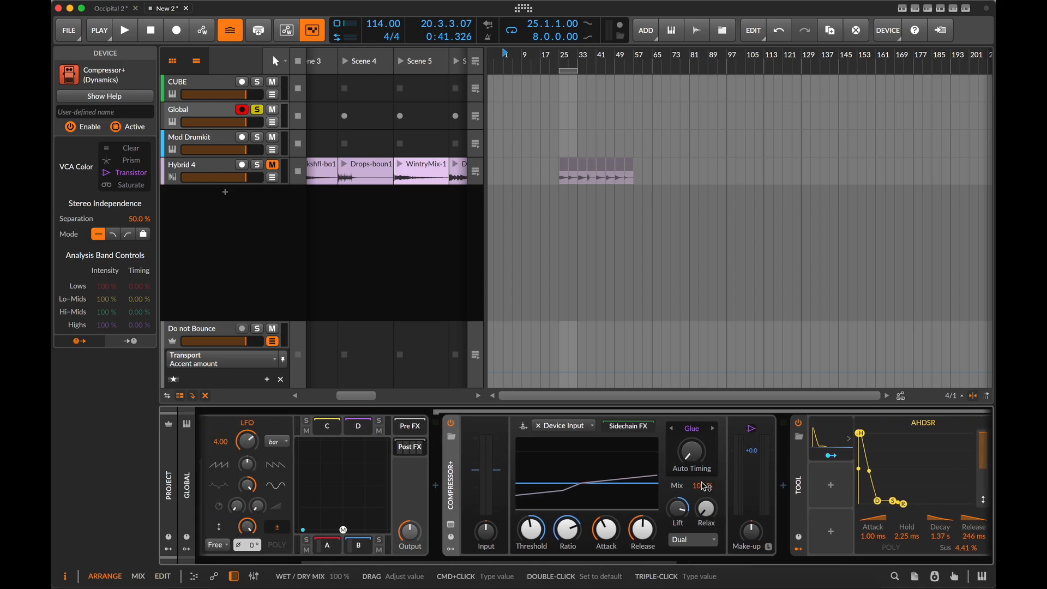
left_click(658, 486)
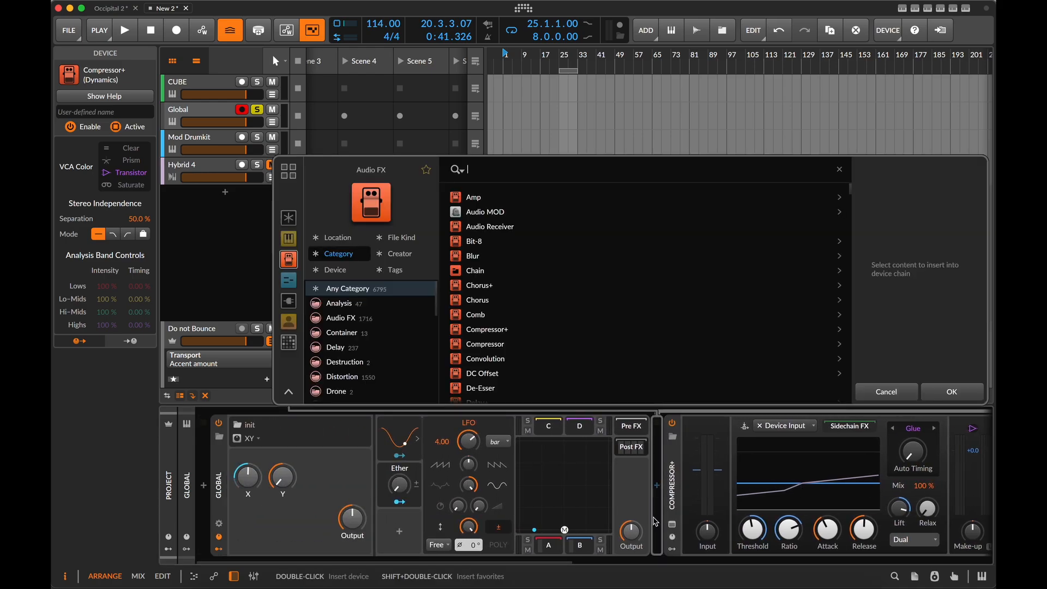
type("sat")
left_click(516, 195)
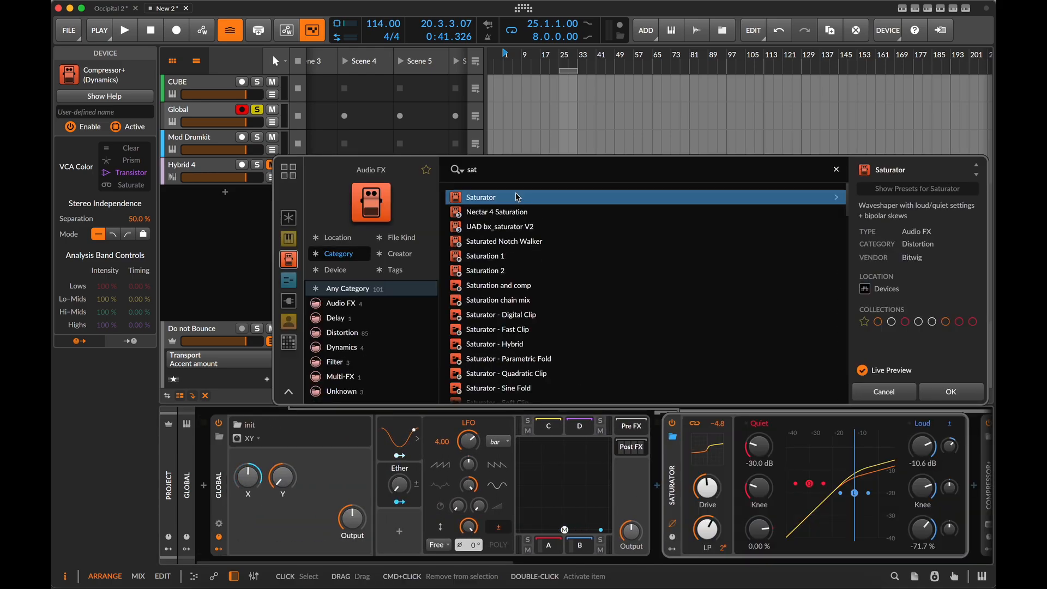
key("Return")
Step: Insert a Chain container ahead of the Saturator and nest the Saturator inside it
left_click(662, 488)
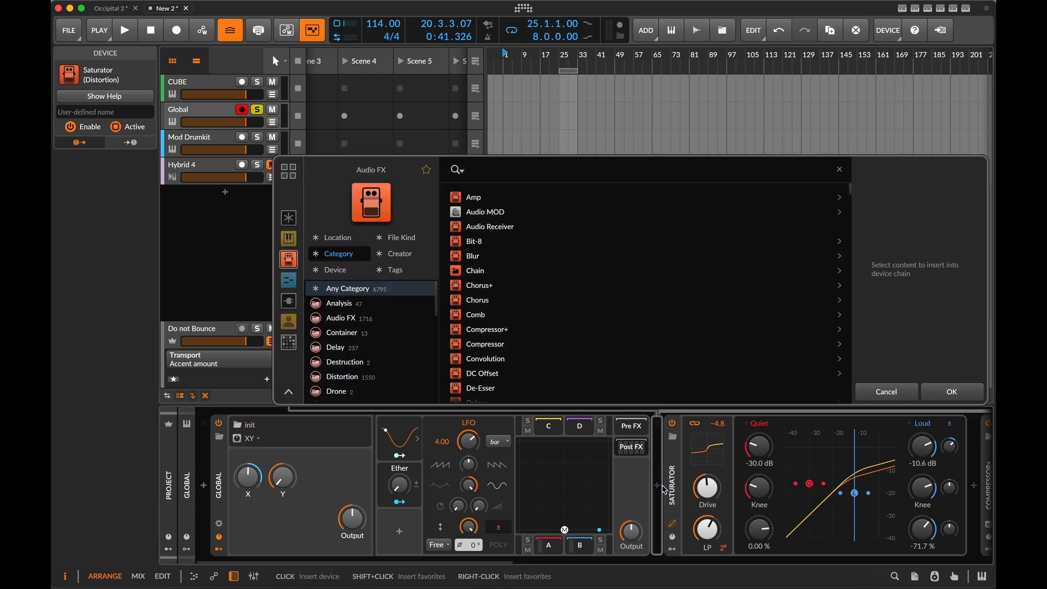
type("chai")
key("Down")
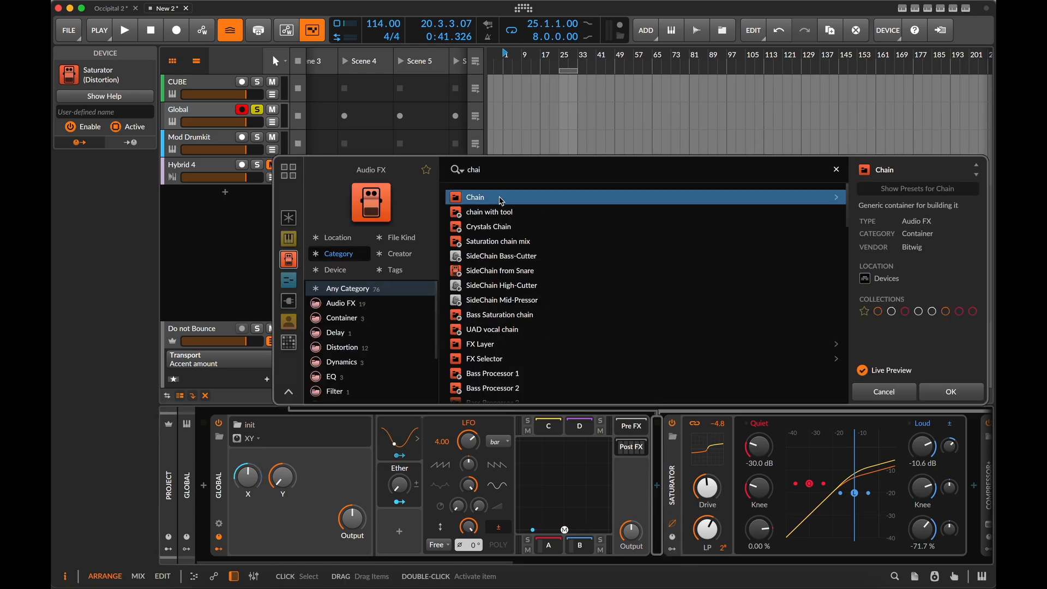
left_click(951, 392)
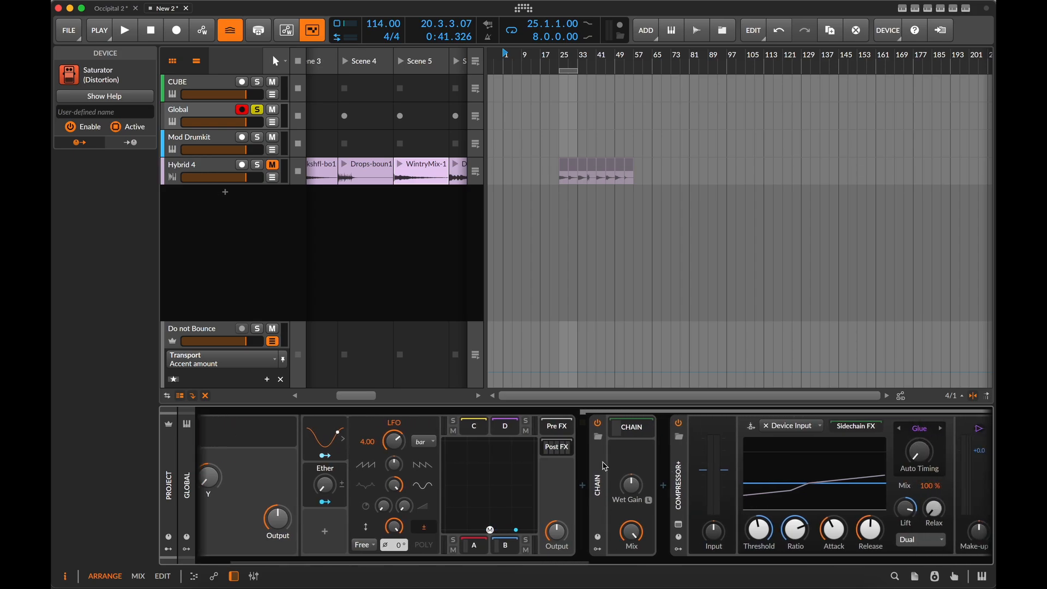
Step: Raise the Saturator's Drive and turn down the Mix of the Chain containing it during playback
key("space")
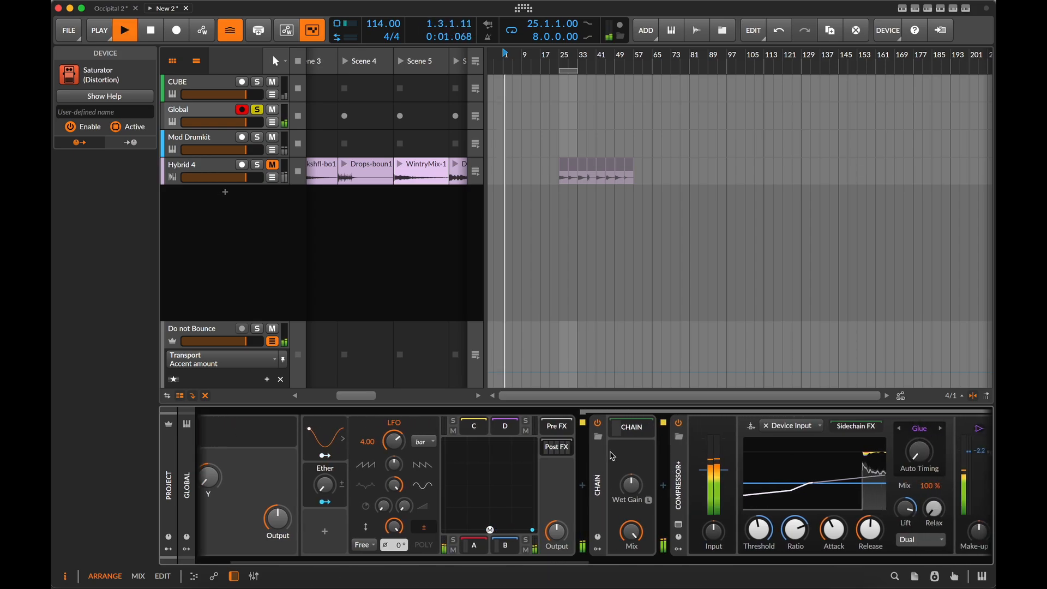
left_click(628, 434)
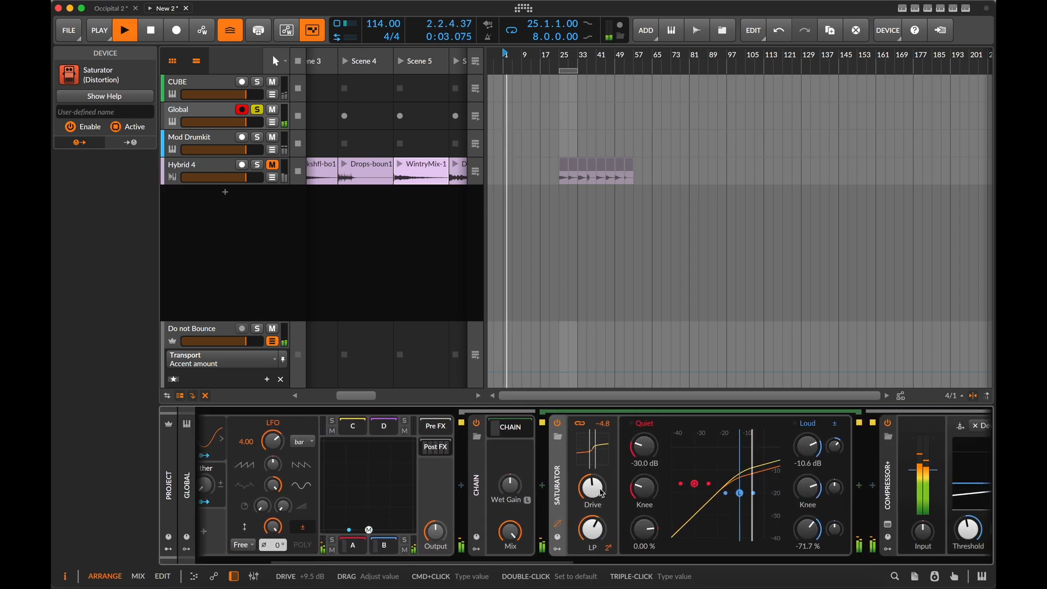
mouse_move(602, 492)
left_mouse_down()
mouse_move(602, 469)
mouse_move(602, 477)
left_mouse_up()
left_click_drag(511, 531, 511, 543)
Step: Assign the Ether macro to modulate the Chain's Mix upward, and raise the macro to hear the saturation blend in
scroll(510, 531, "left", 3)
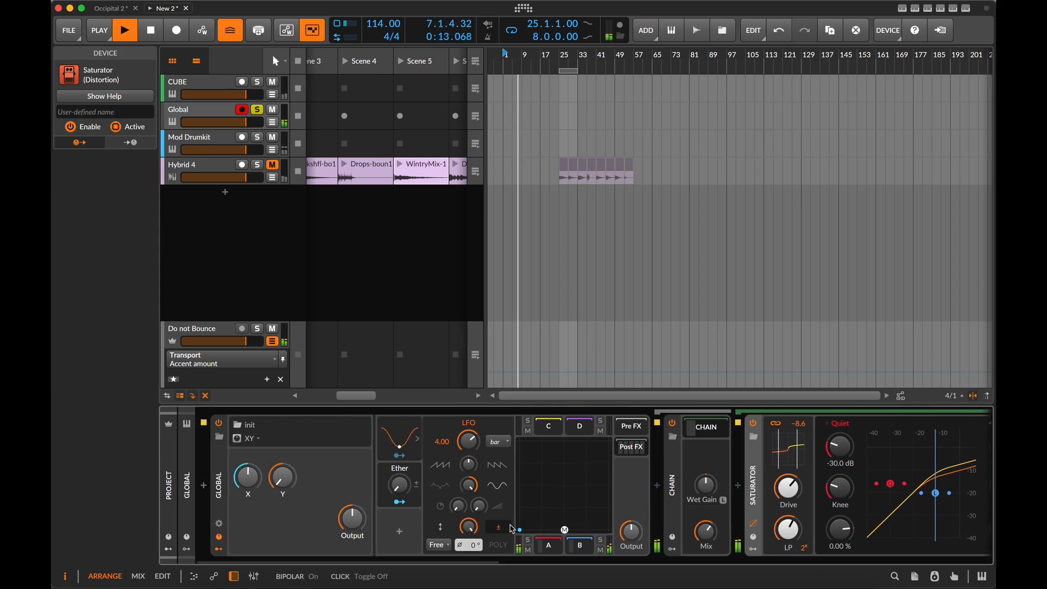
left_click(404, 503)
left_click_drag(706, 532, 706, 523)
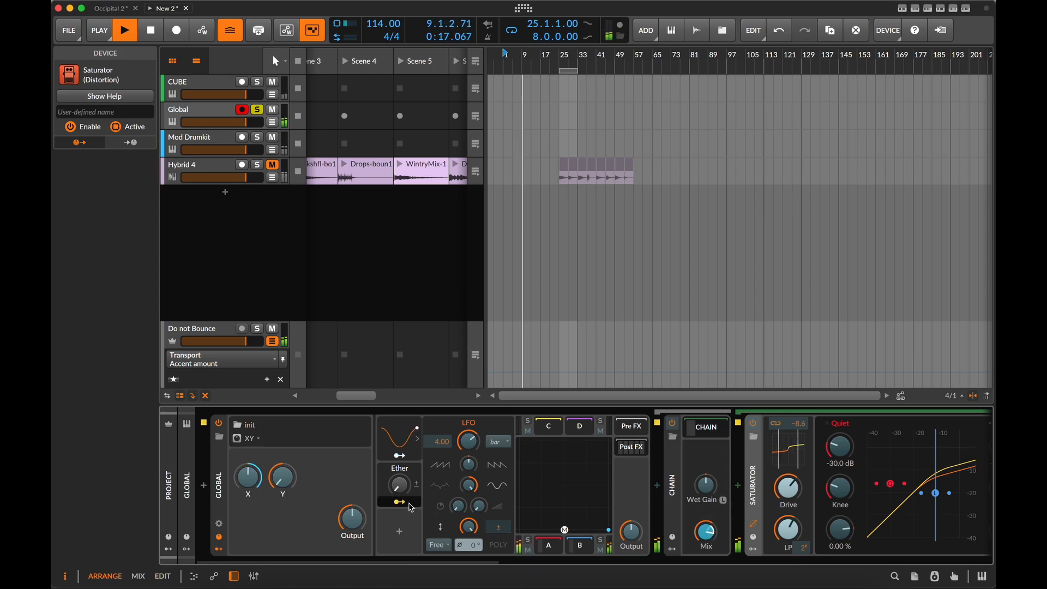
left_click_drag(398, 493, 399, 493)
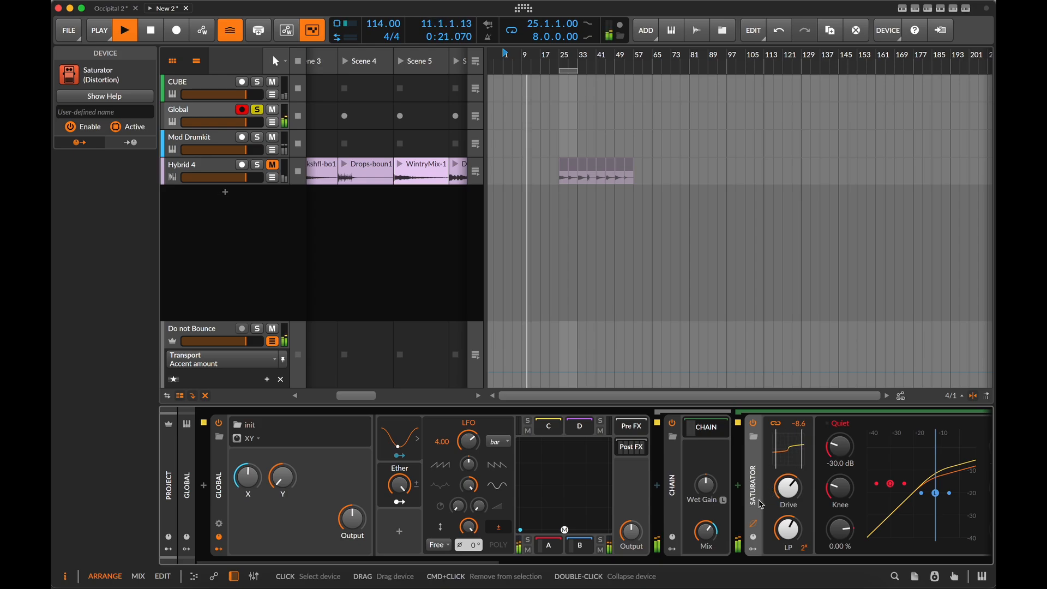
scroll(757, 502, "right", 10)
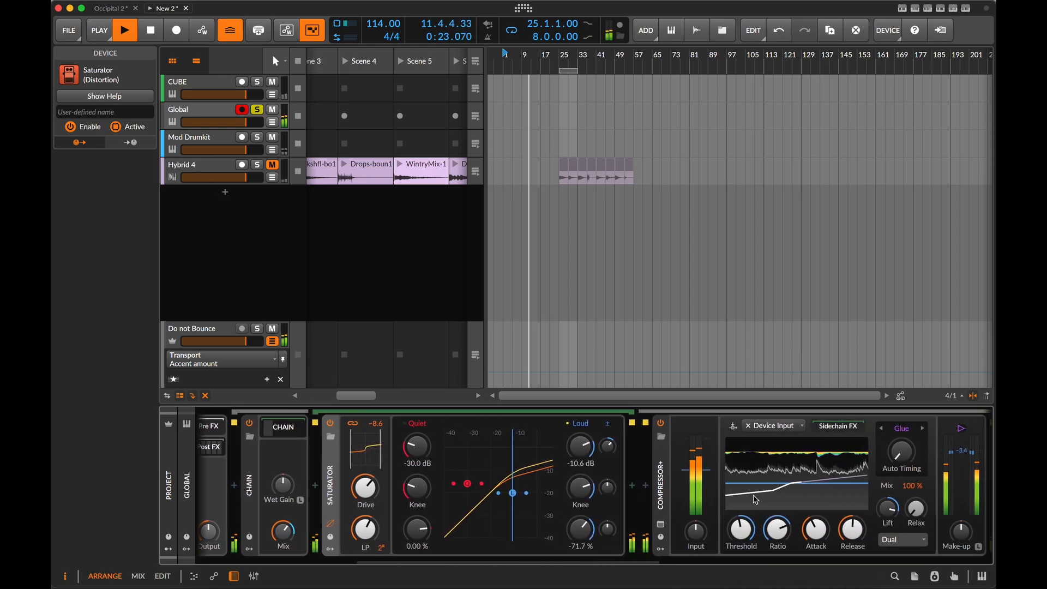
scroll(755, 500, "right", 3)
key("space")
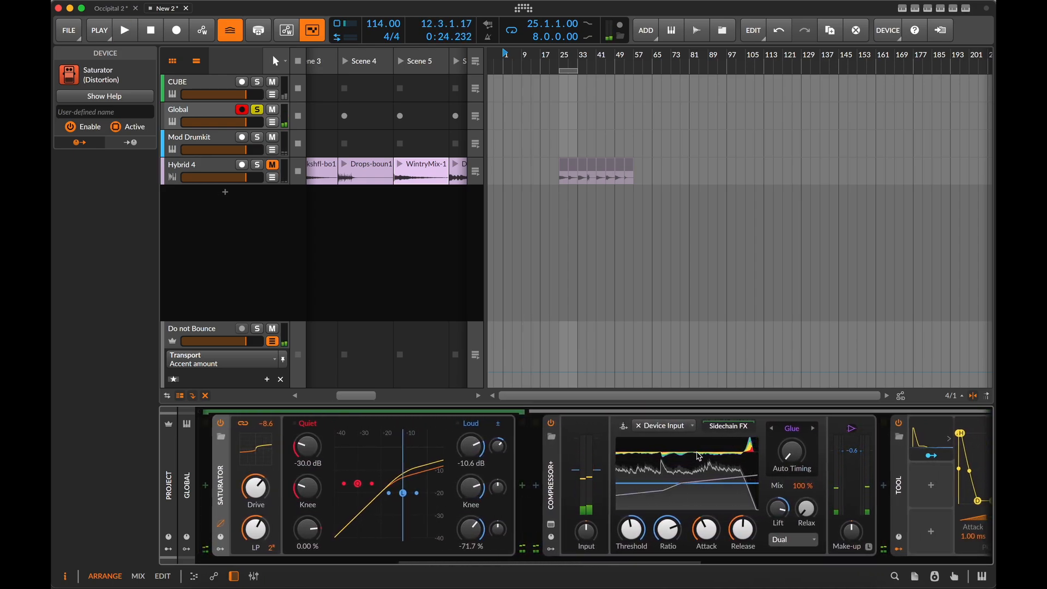
Step: Insert a Chorus+ between the Saturator's Chain and the Compressor+
scroll(699, 455, "right", 4)
left_click(428, 525)
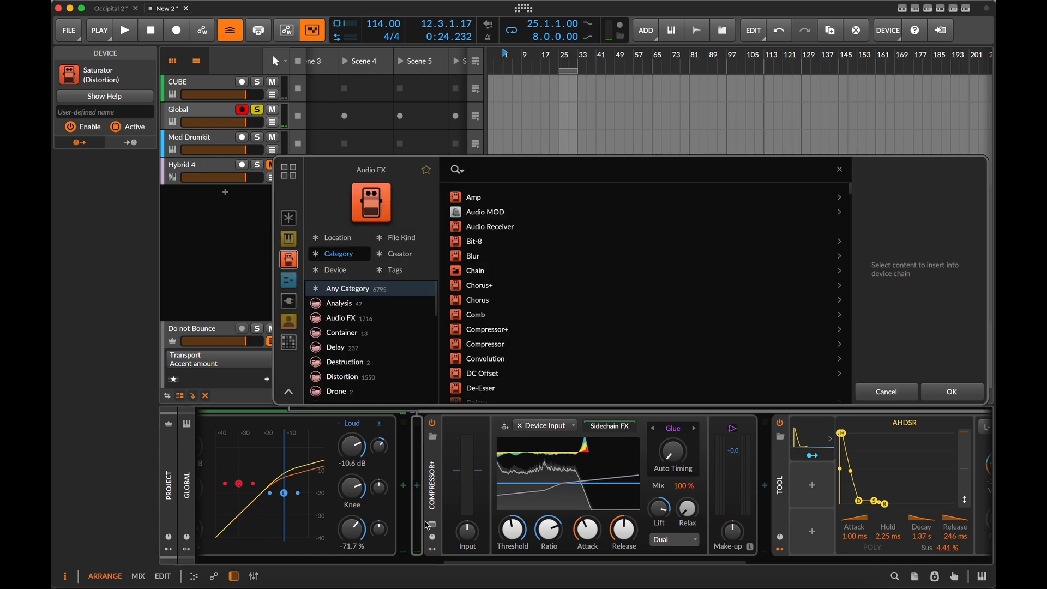
type("chorus")
left_click(507, 198)
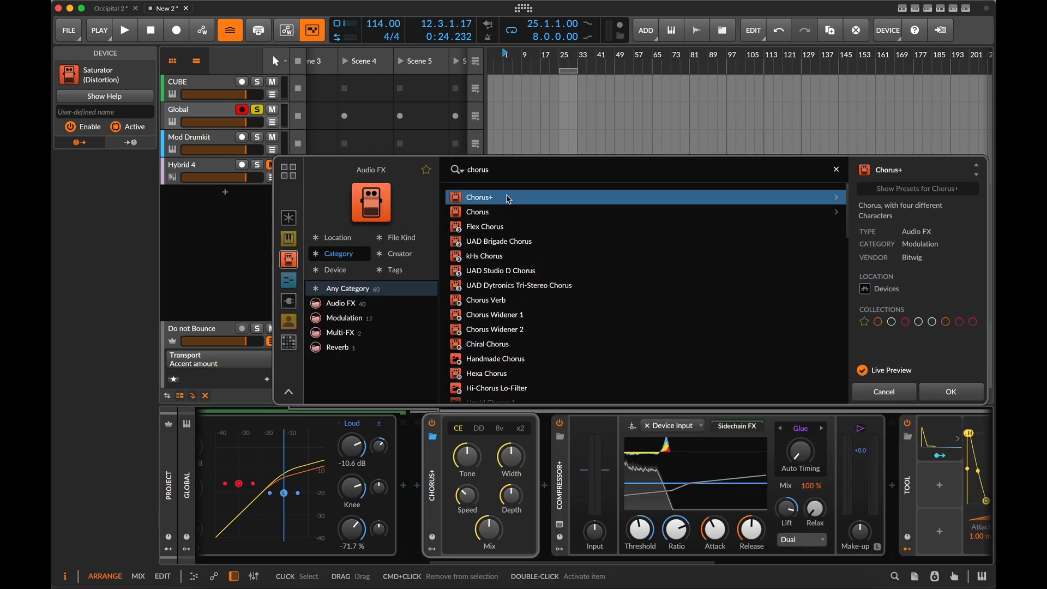
left_click(965, 391)
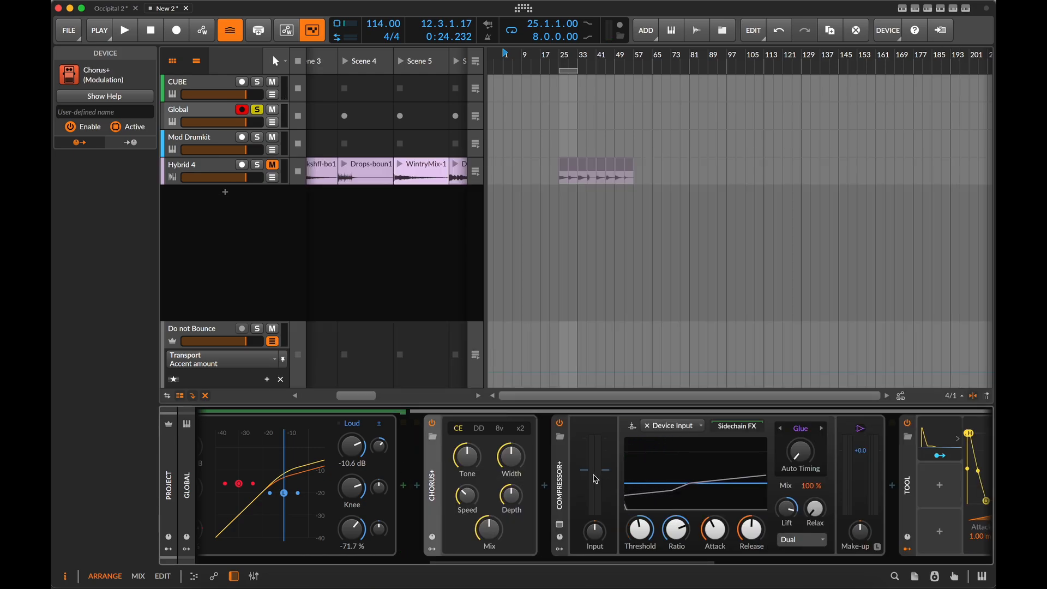
Step: Raise the Chorus+ Tone and Depth, reduce its Width and Mix, and set its Speed to about 31.1% during playback
key("space")
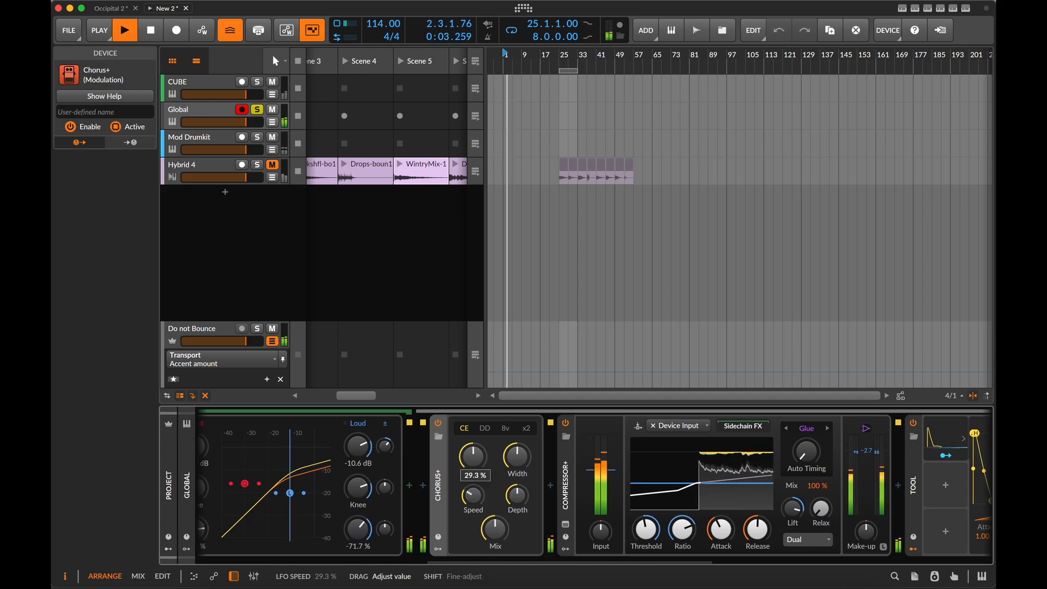
left_click(520, 484)
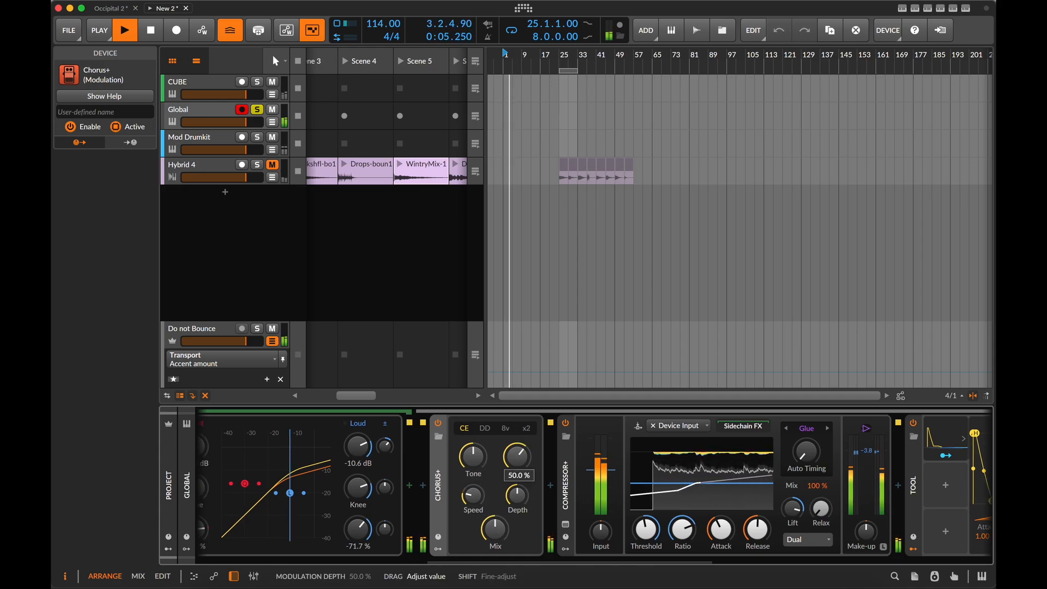
left_click_drag(520, 500, 521, 498)
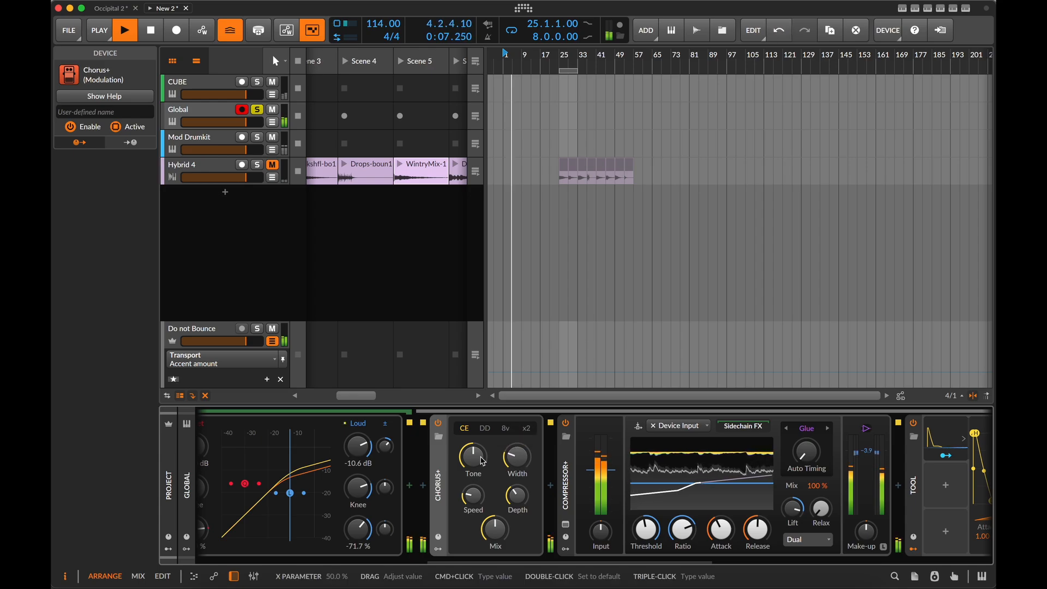
left_click_drag(473, 455, 473, 452)
left_click_drag(517, 495, 478, 505)
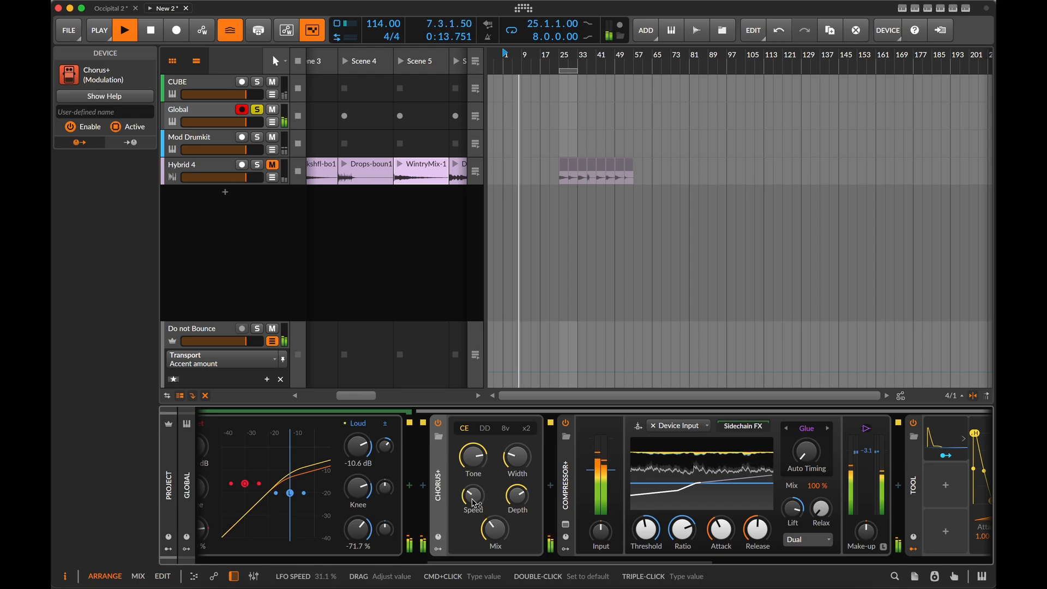
Step: Audition the x2, 8v, DD and CE Chorus+ characters, choose DD, and set the Mix to about 19.8%
left_click(525, 432)
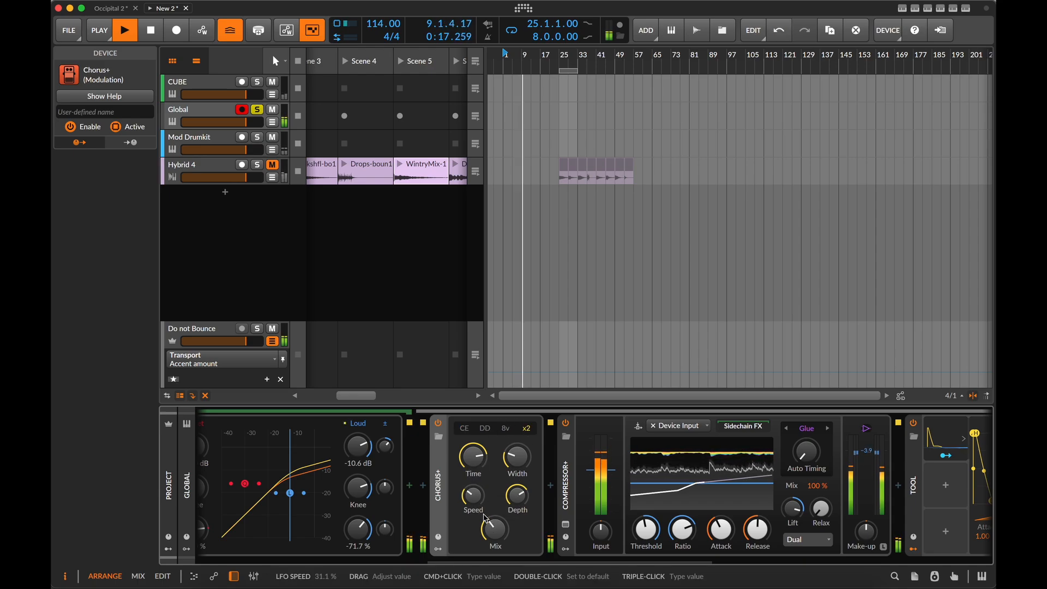
left_click_drag(494, 529, 495, 534)
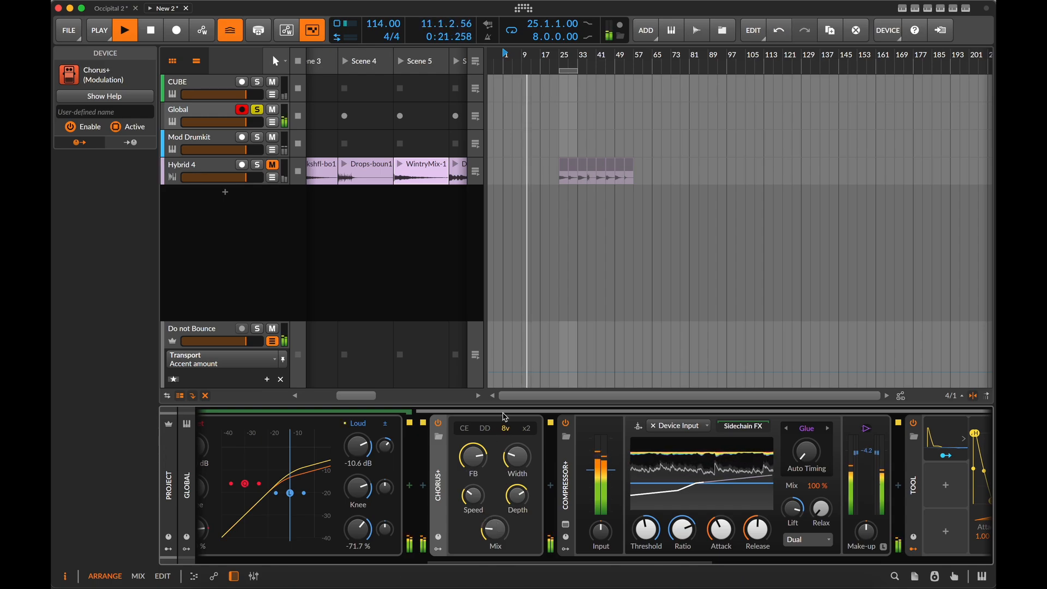
left_click(486, 429)
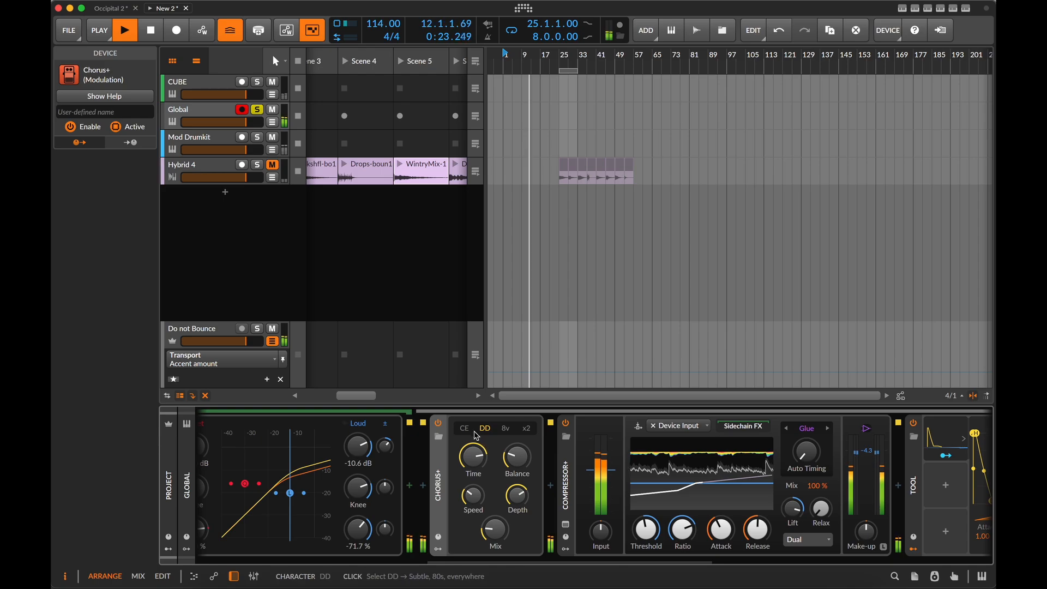
left_click(465, 429)
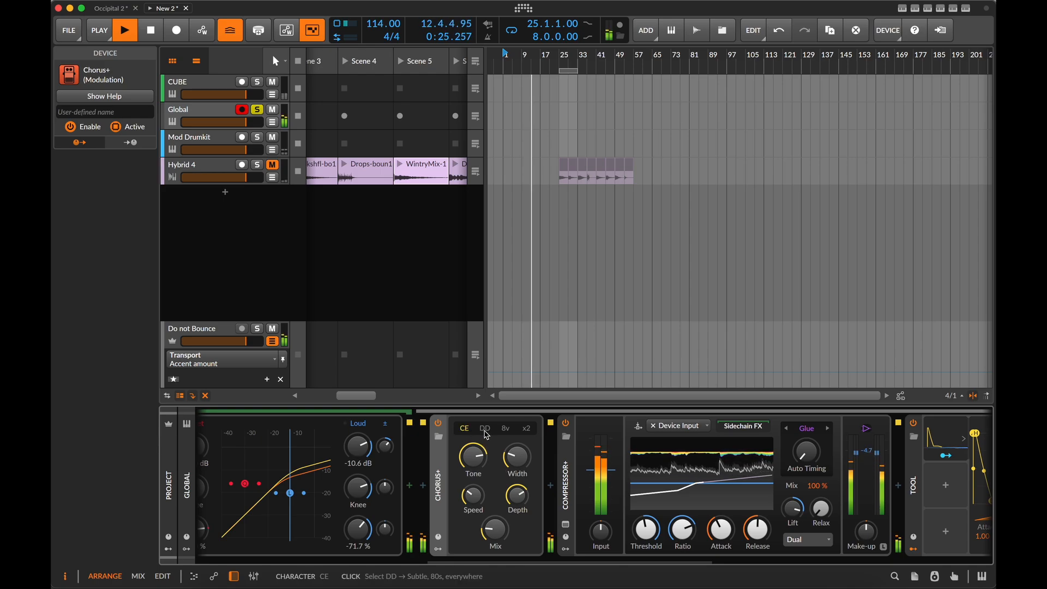
scroll(456, 516, "left", 10)
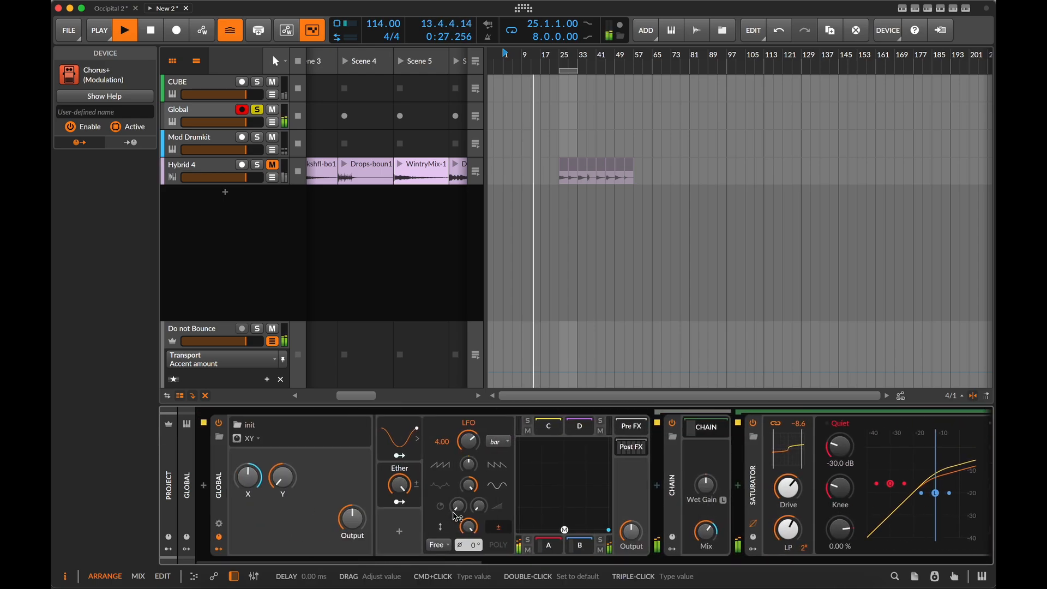
scroll(457, 516, "right", 10)
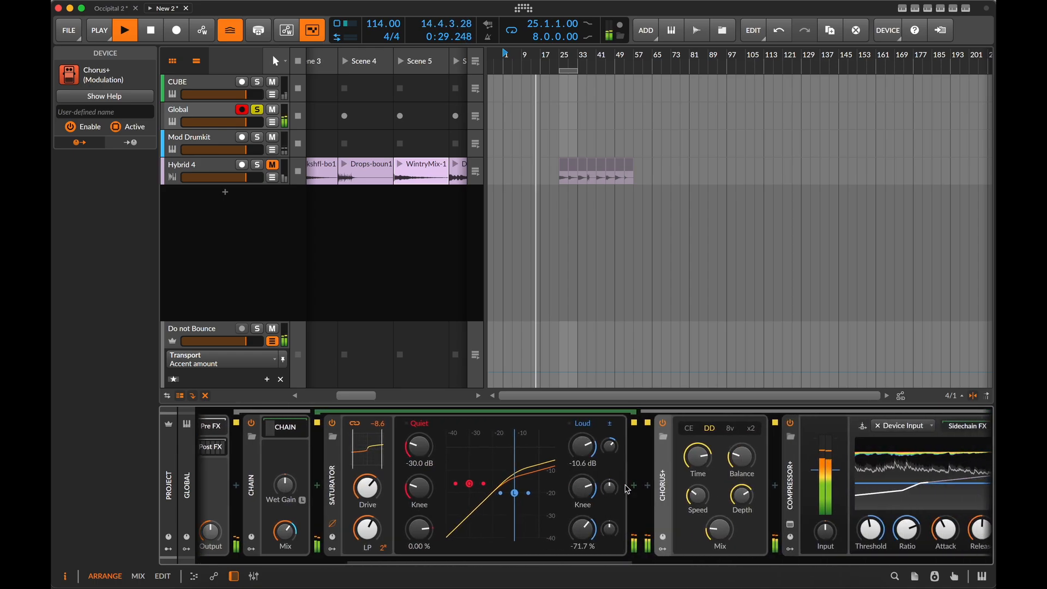
key("space")
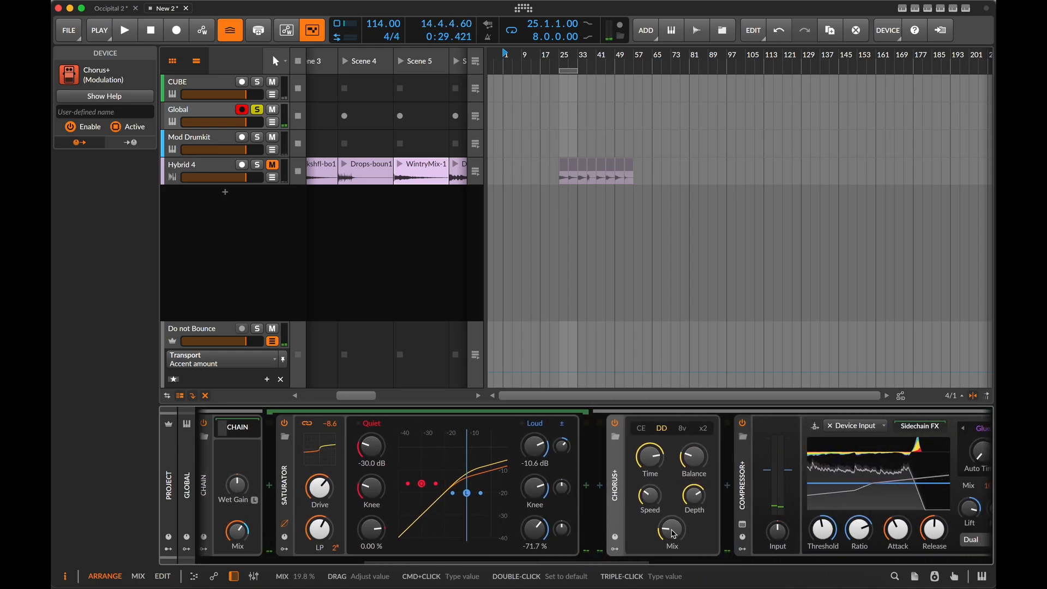
left_click(671, 530)
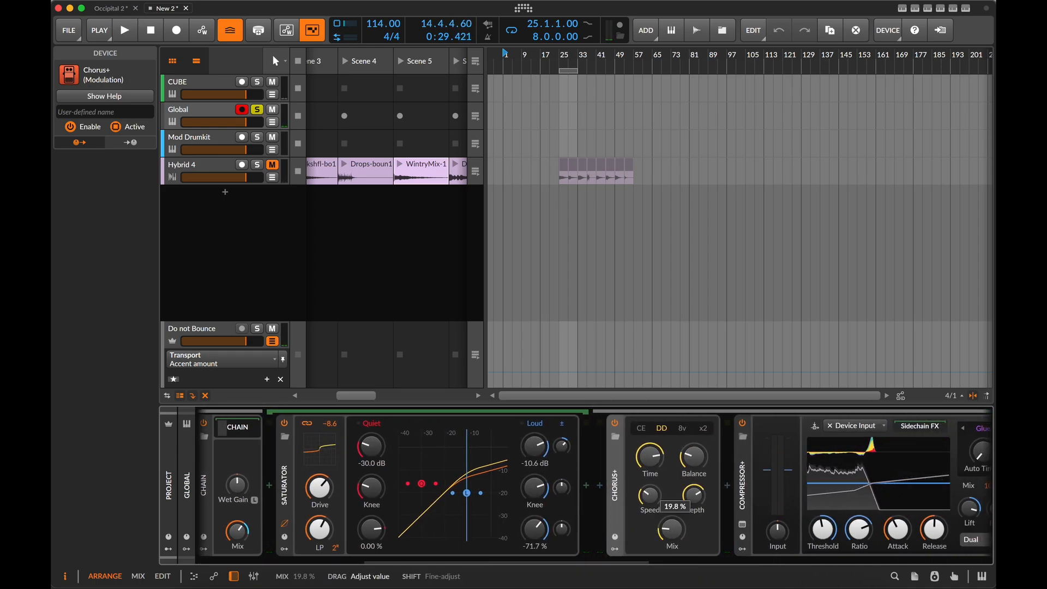
Step: Assign the Ether macro to modulate the Chorus+ Mix upward by about 0.196
scroll(672, 530, "left", 5)
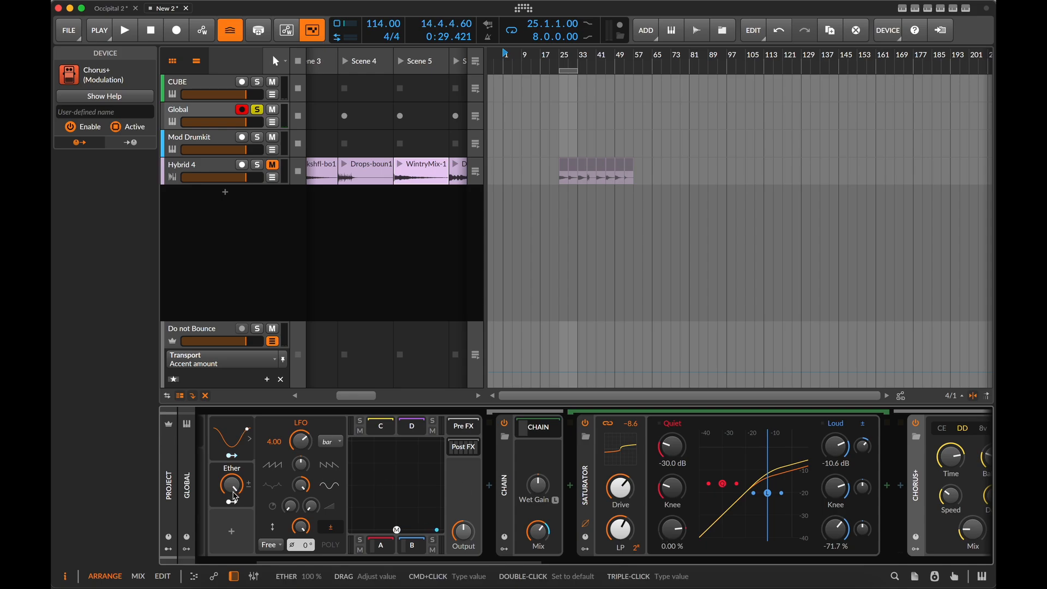
left_click_drag(238, 502, 699, 527)
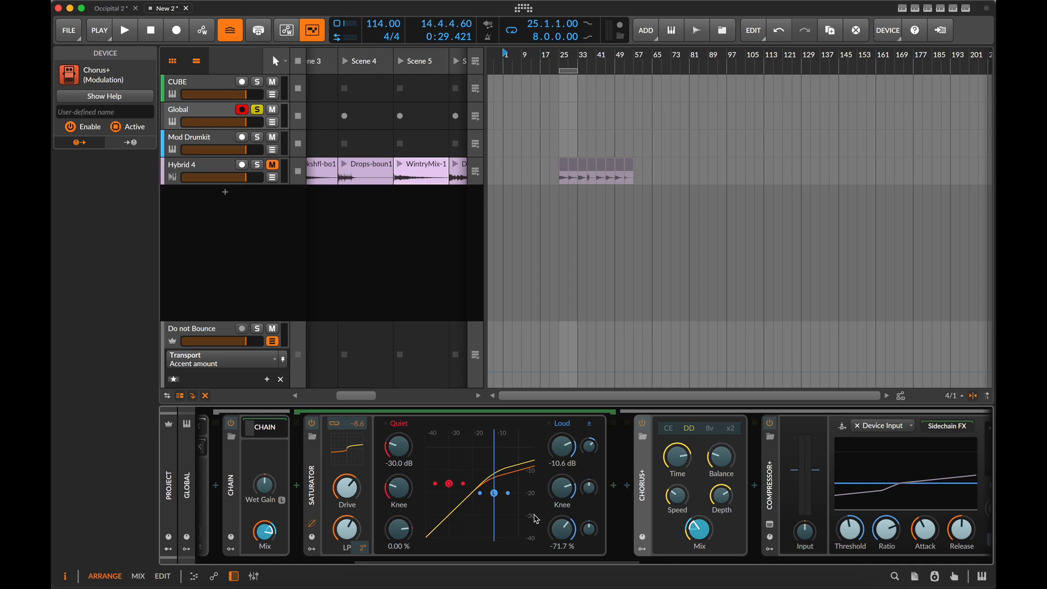
scroll(594, 482, "left", 5)
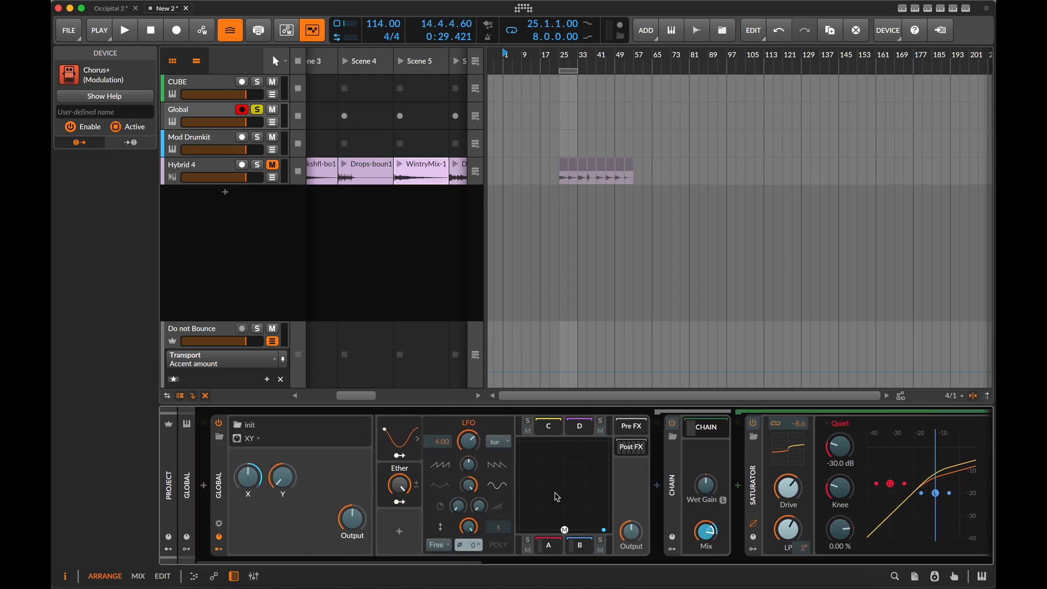
Step: Insert a Filter device between the Saturator's Chain and the Chorus+
scroll(670, 494, "right", 3)
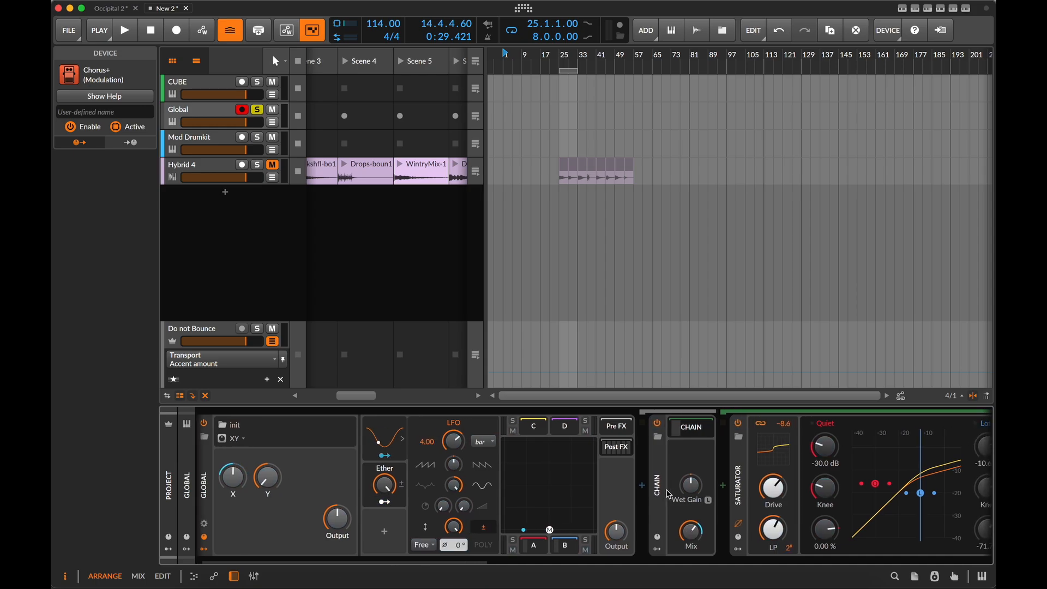
scroll(670, 495, "right", 2)
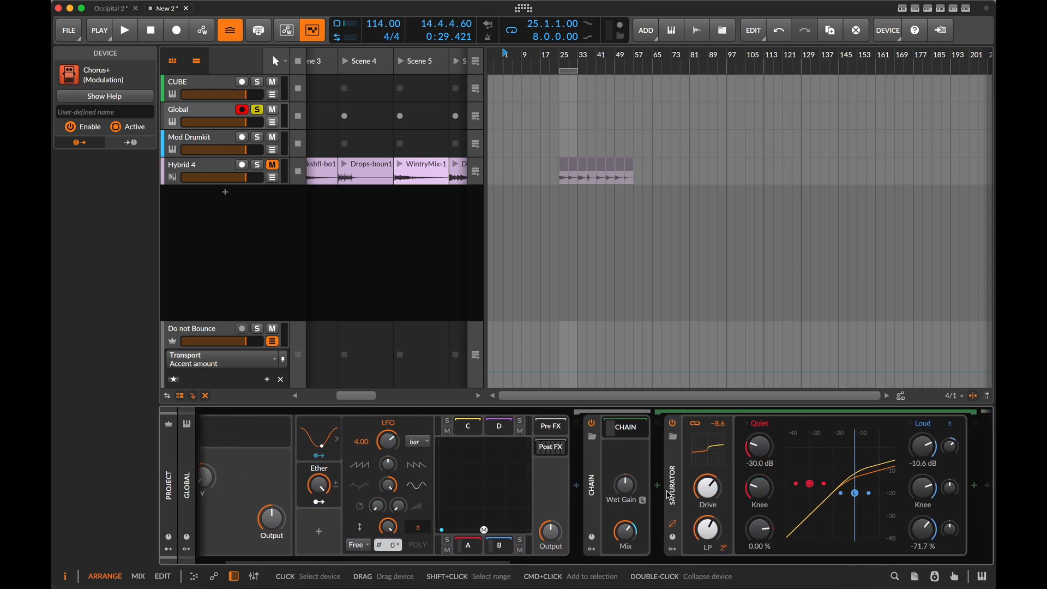
scroll(671, 493, "right", 15)
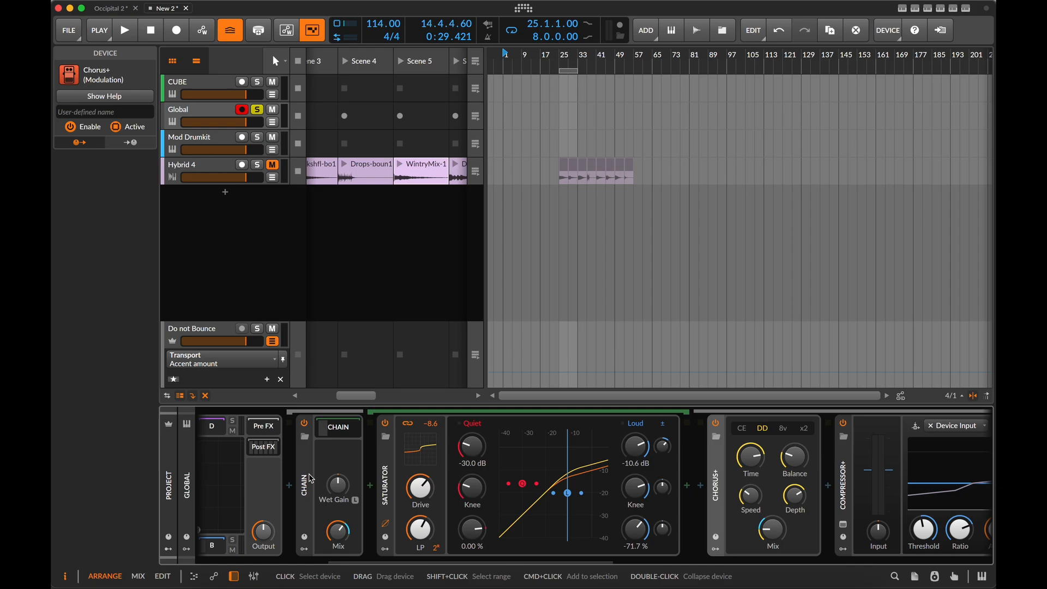
left_click(702, 486)
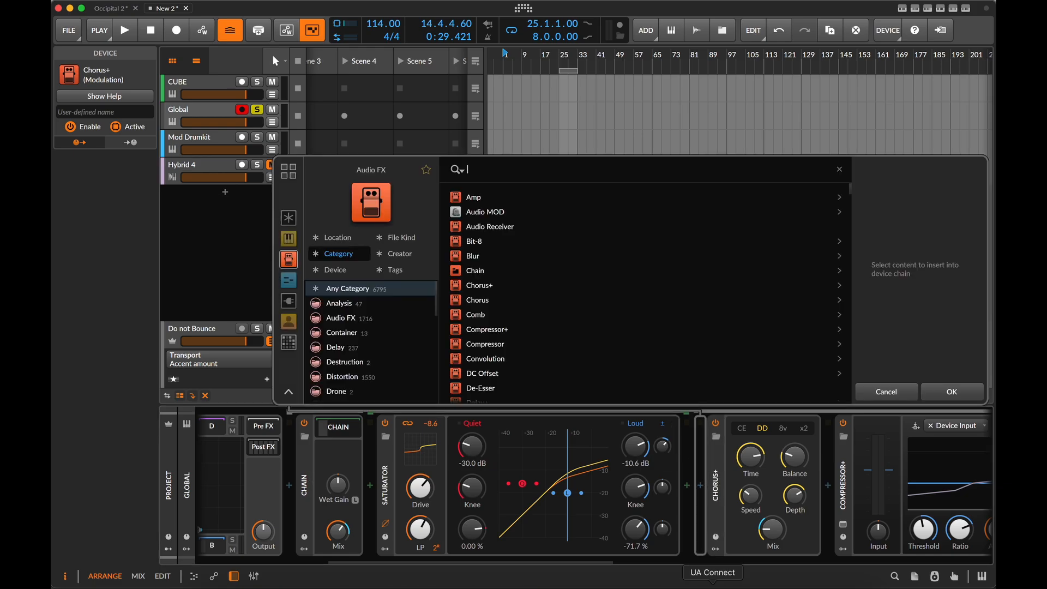
type("filter")
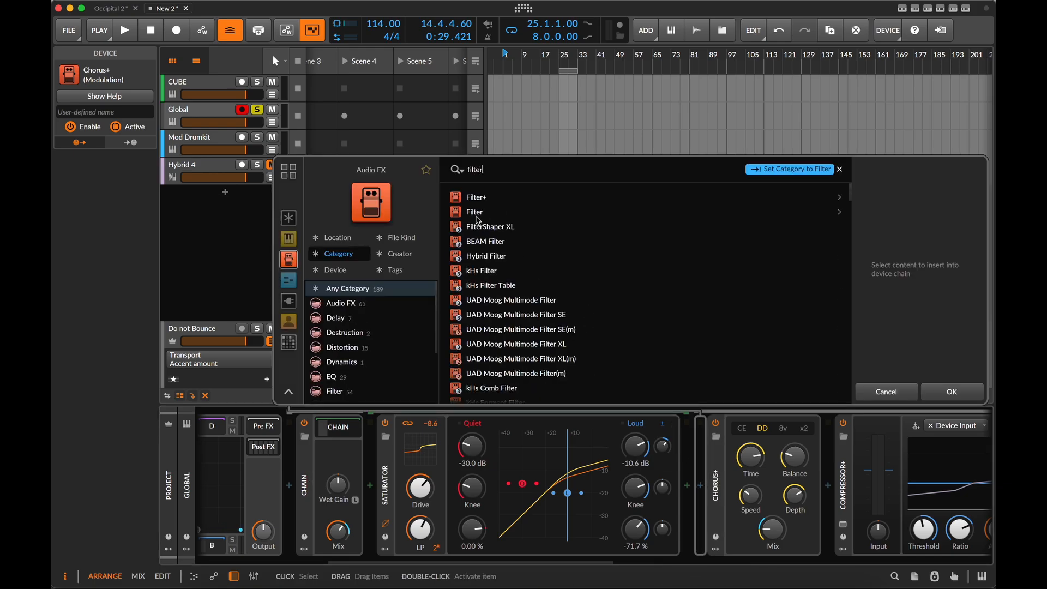
left_click(474, 212)
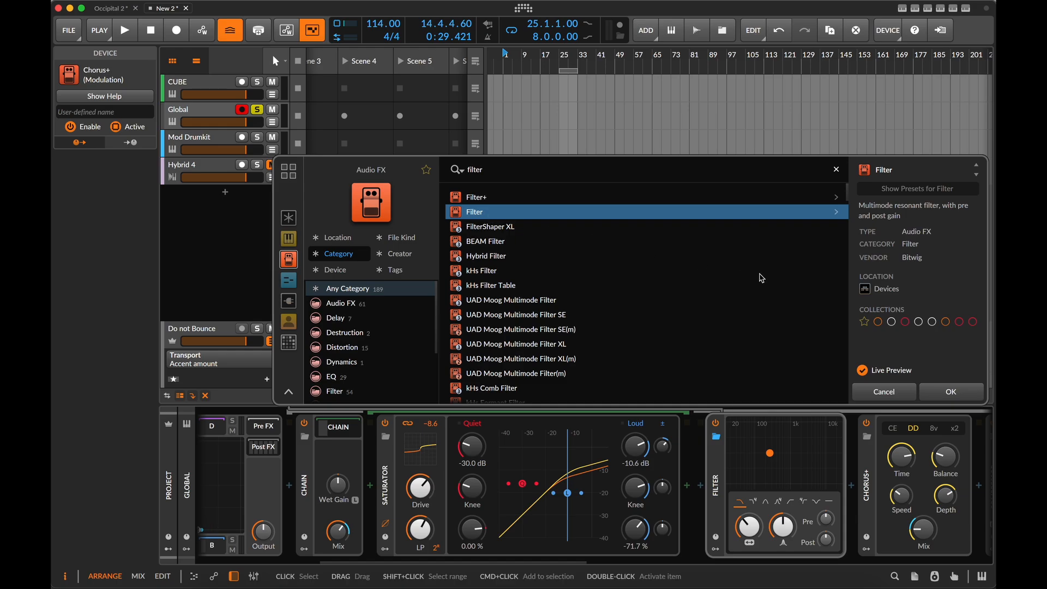
left_click(951, 391)
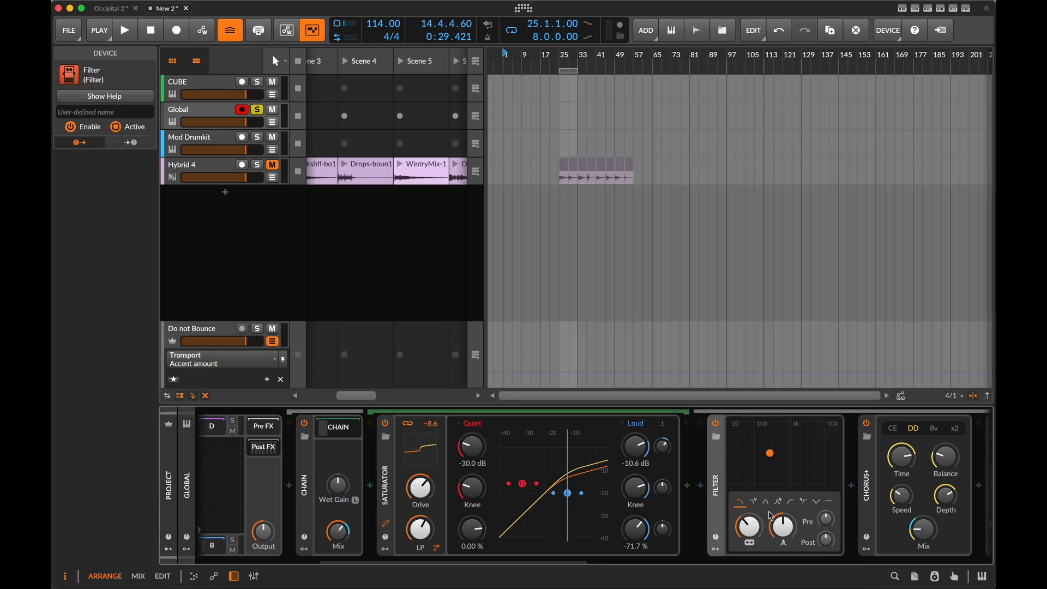
Step: Play the patch briefly and add a second Macro modulator to the Global XY instrument below Ether
key("space")
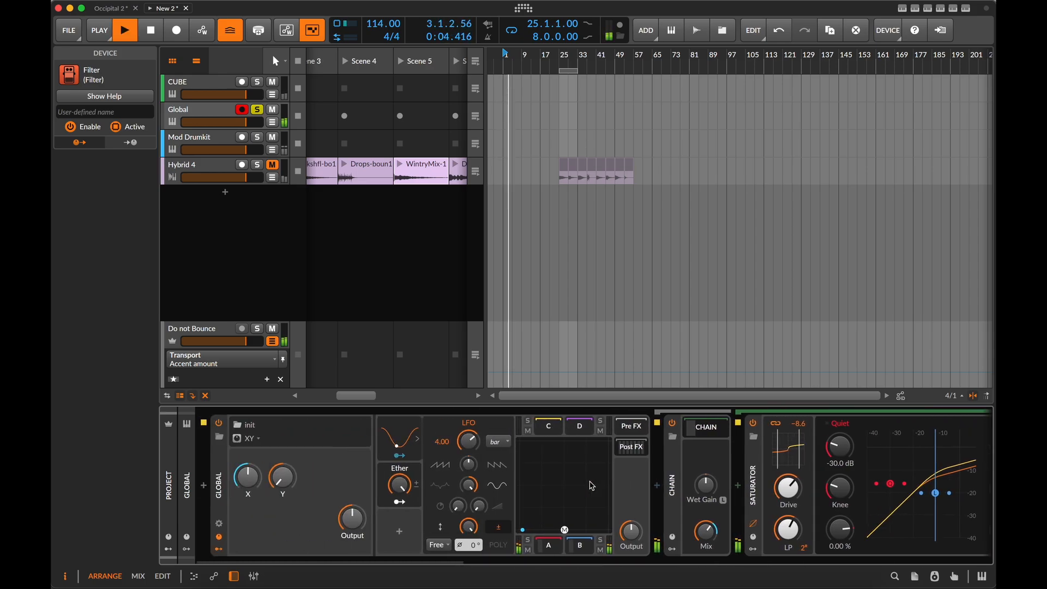
key("space")
left_click(401, 533)
type("macro")
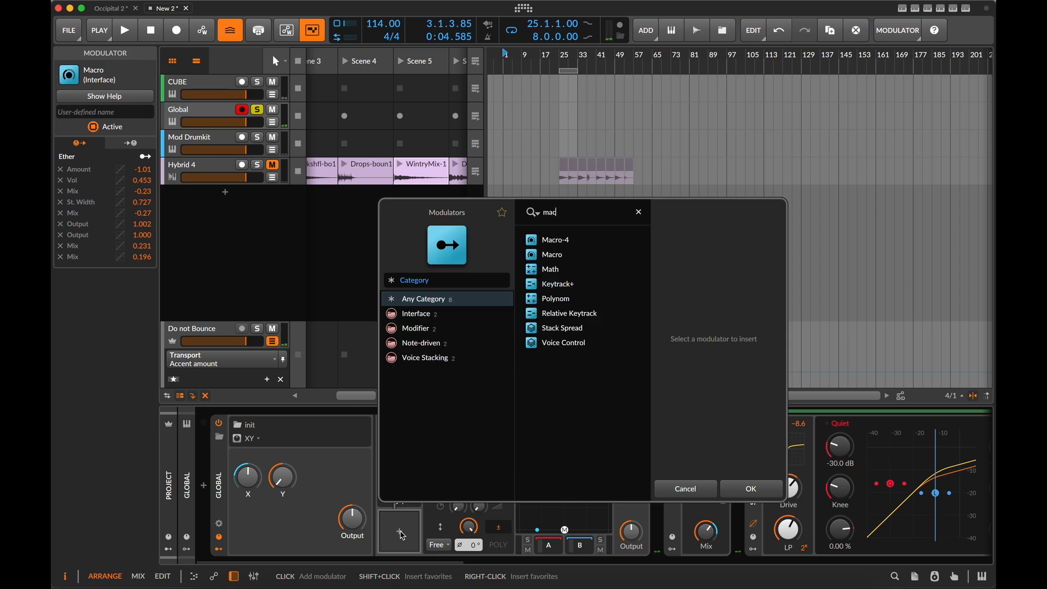
left_click(561, 258)
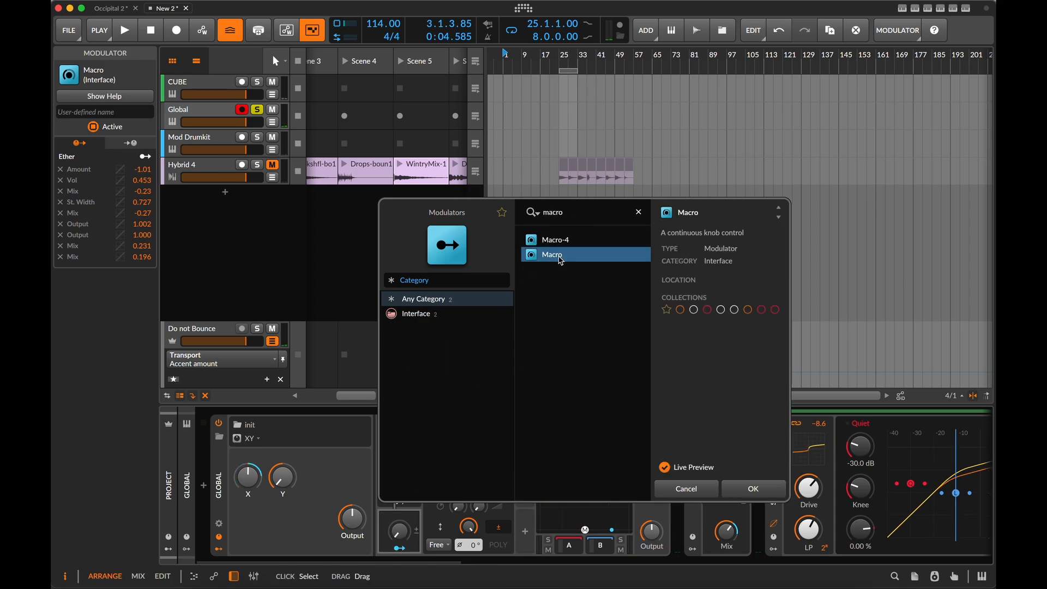
left_click(743, 493)
Step: Assign the new macro to modulate the Filter's cutoff frequency upward by 76.96 st
left_click(406, 547)
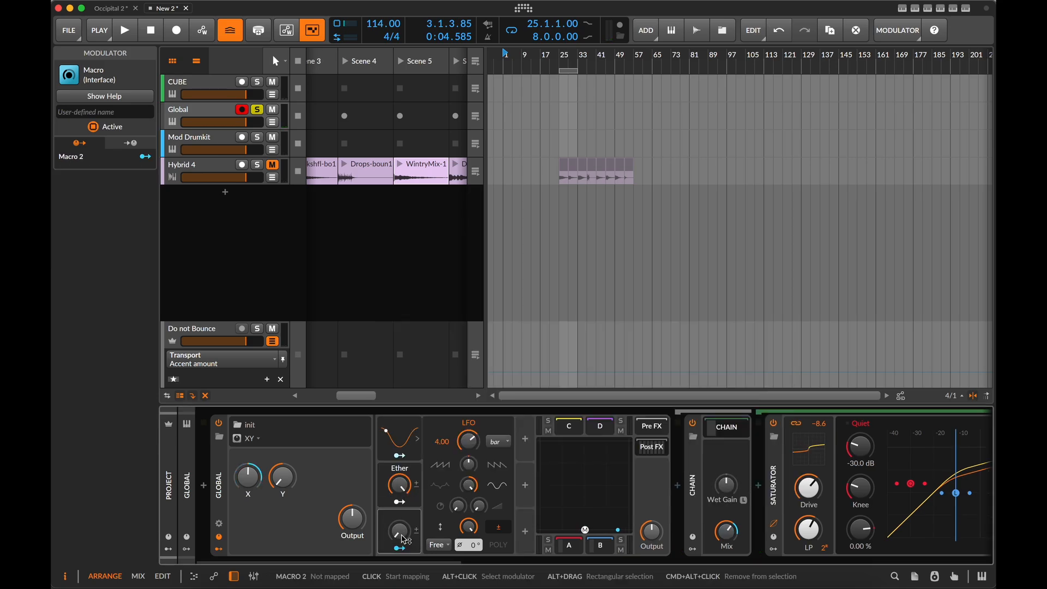
scroll(674, 527, "right", 5)
scroll(674, 526, "right", 3)
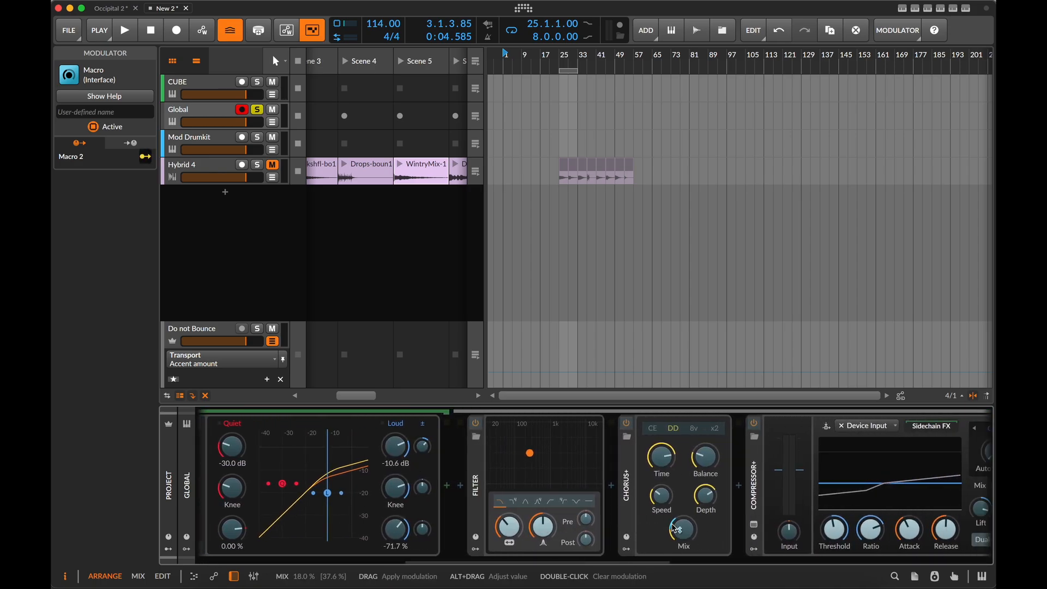
left_click(515, 526)
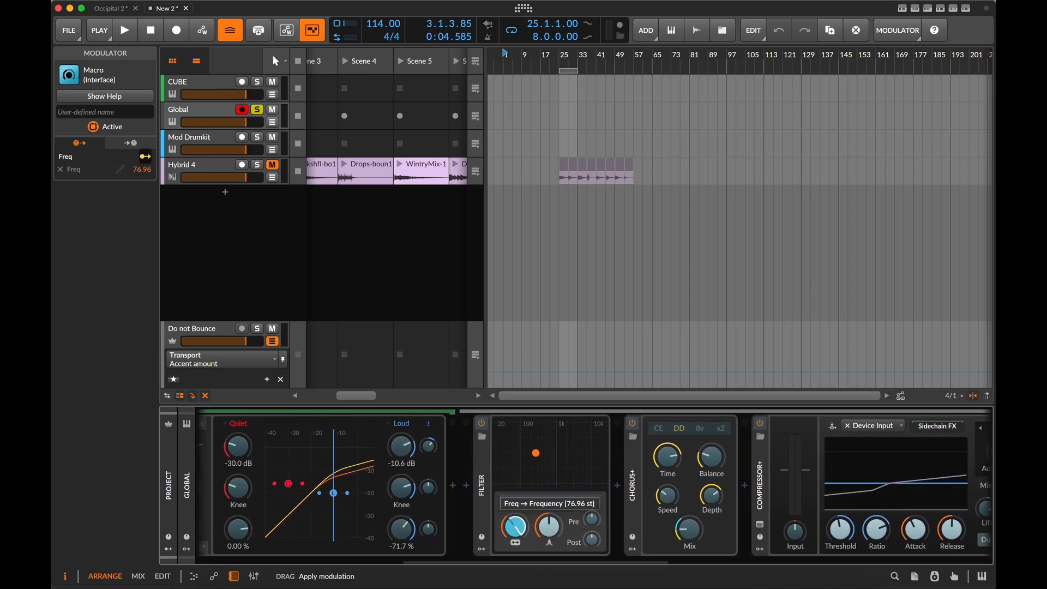
Step: During playback, sweep the Freq macro to hear the filter open, leave it at 100%, and stop playback
key("space")
scroll(383, 526, "left", 8)
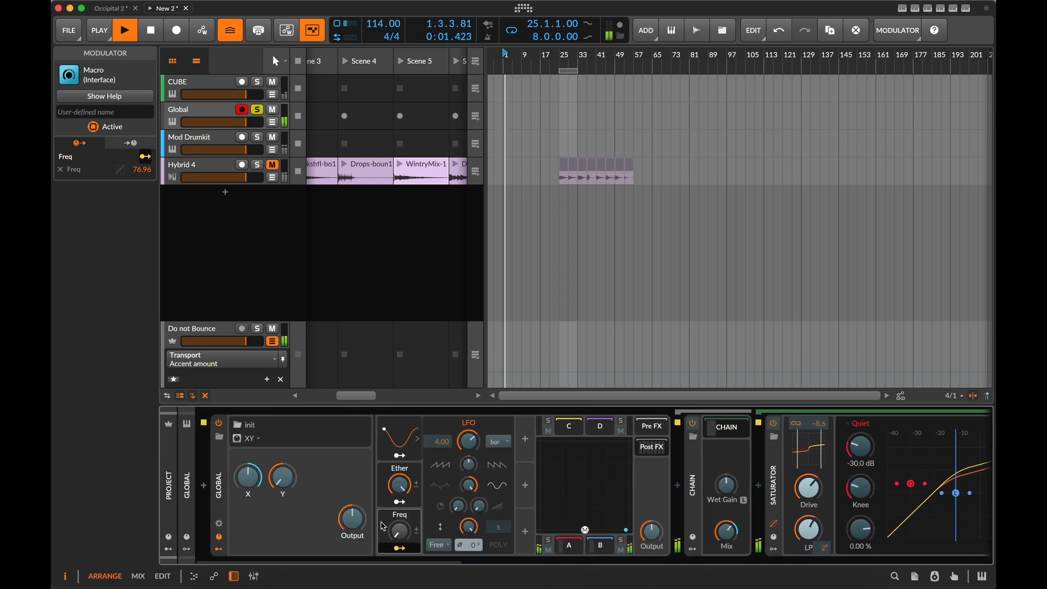
left_click_drag(384, 526, 398, 530)
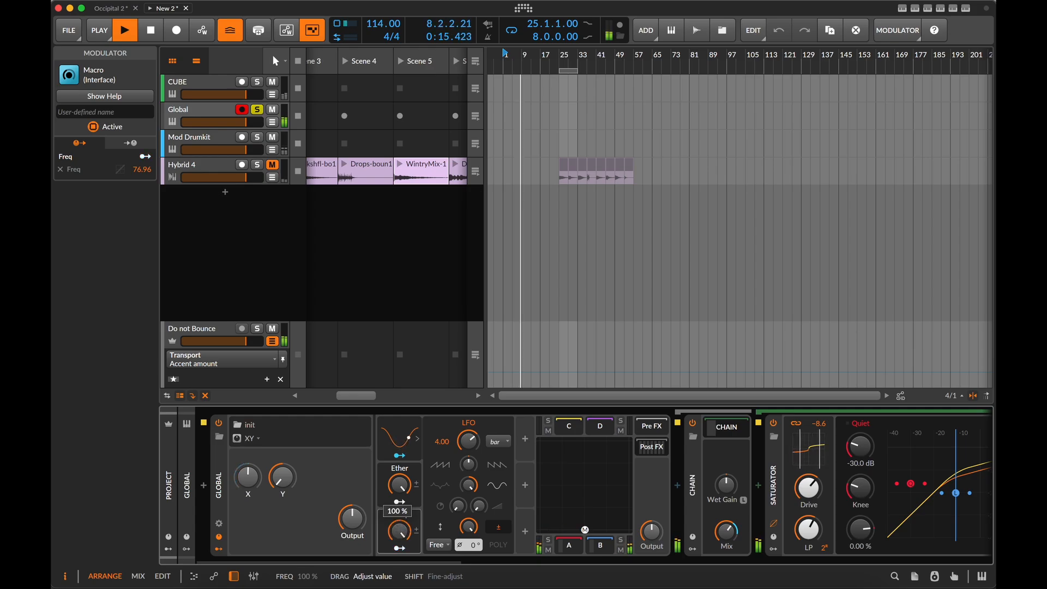
left_click_drag(399, 531, 402, 536)
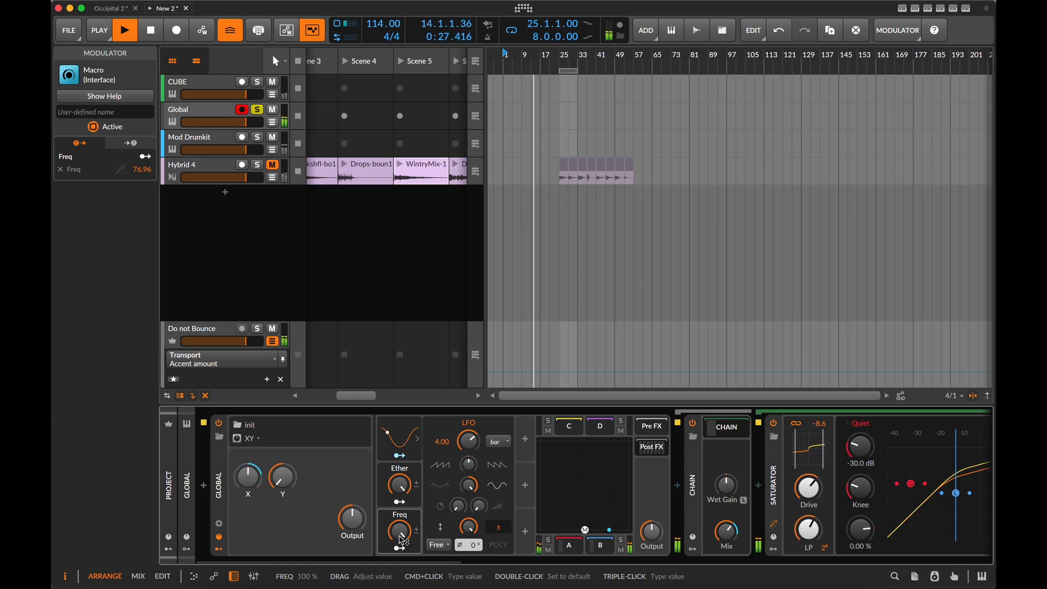
key("space")
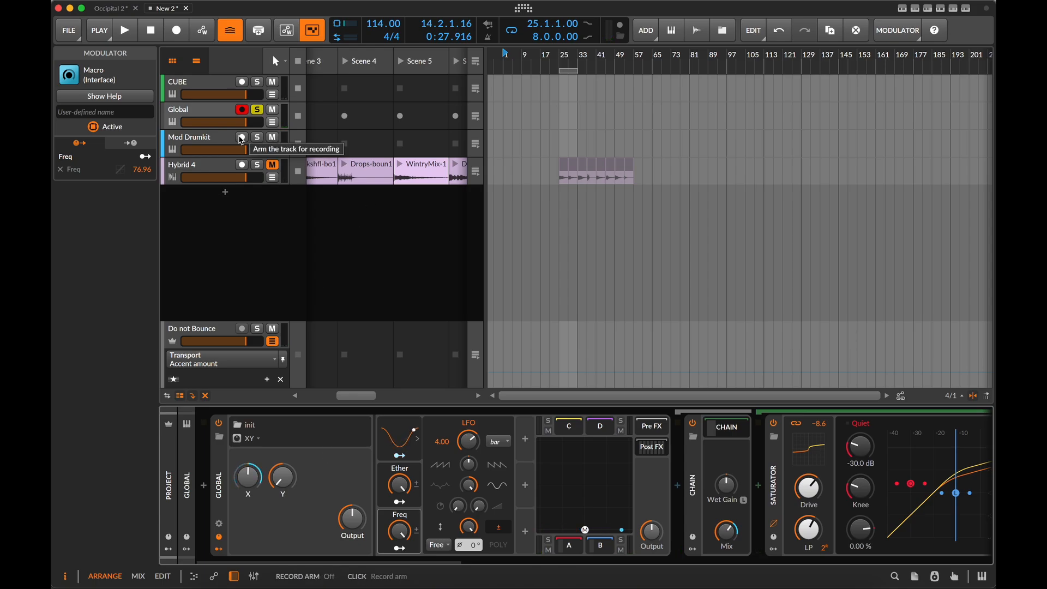
Step: Solo the Mod Drumkit track as well and open the CUBE track's Scene 2 clip in the note editor
left_click(258, 138)
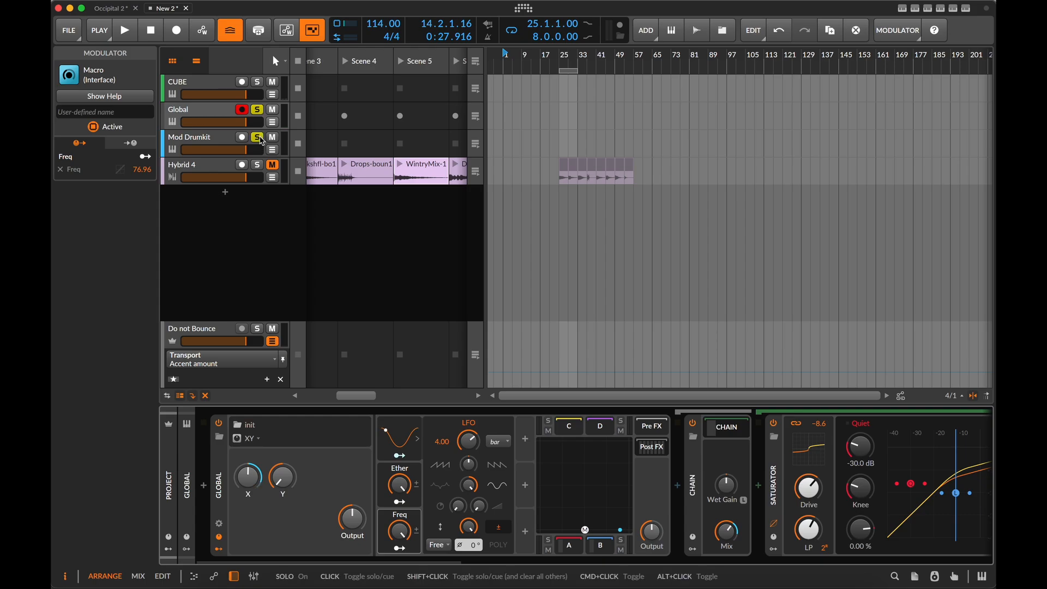
scroll(387, 139, "left", 3)
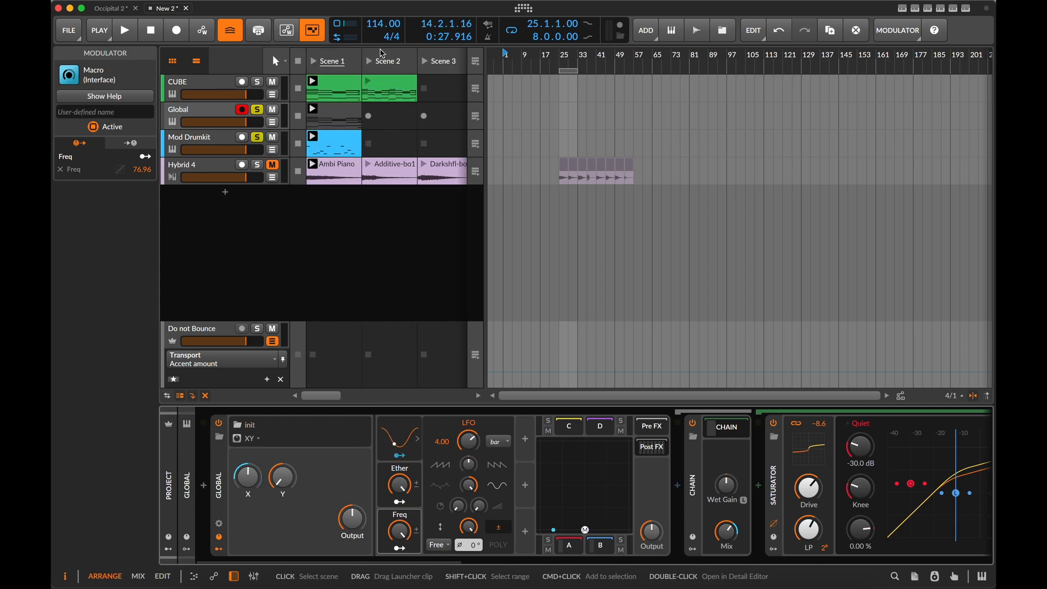
double_click(385, 89)
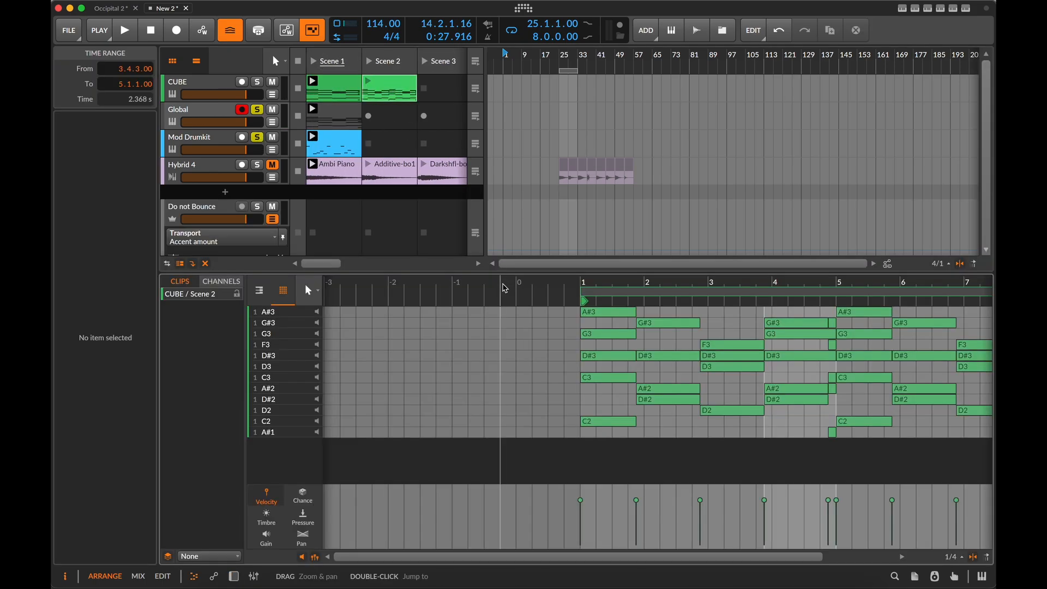
scroll(505, 289, "right", 5)
scroll(505, 289, "left", 2)
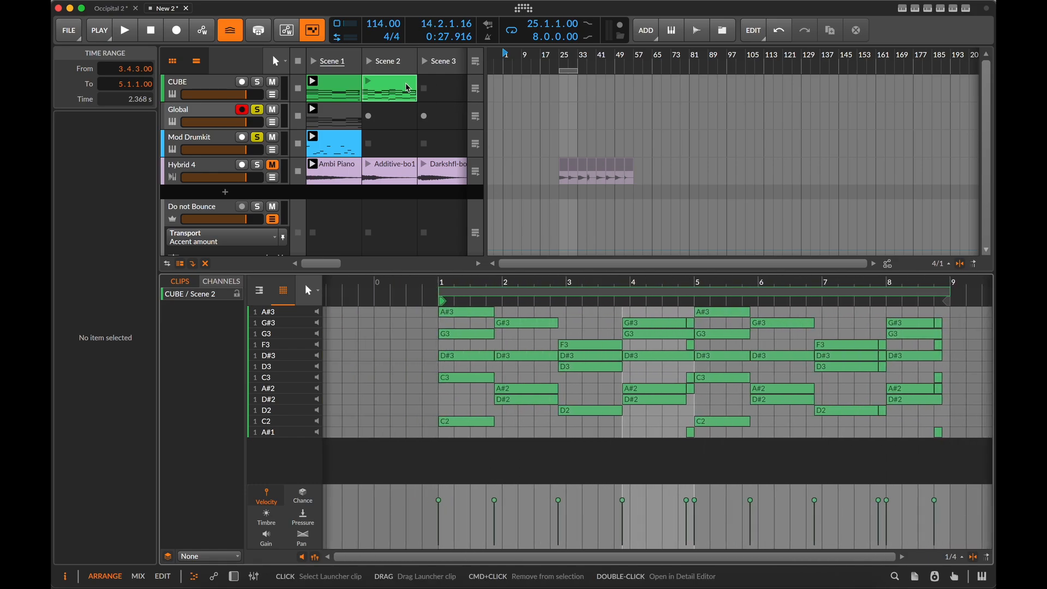
Step: Try moving the CUBE Scene 2 clip into the Global track's Scene 1 slot, and undo the move
left_click_drag(408, 87, 329, 113)
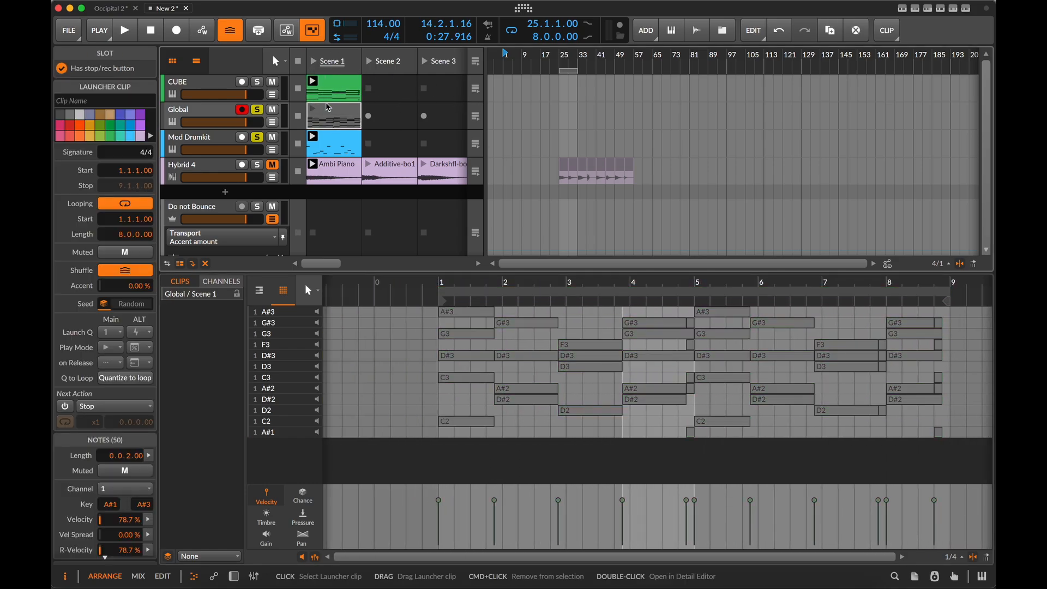
key("super+z")
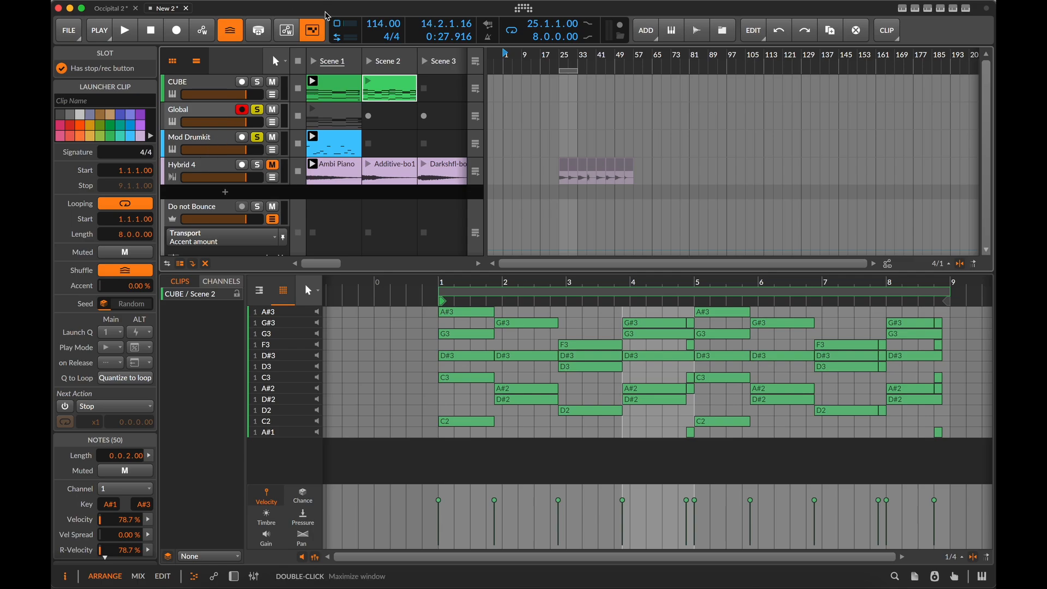
Step: Launch Scene 1 to hear the Global patch together with the drums, and stop playback
left_click(315, 65)
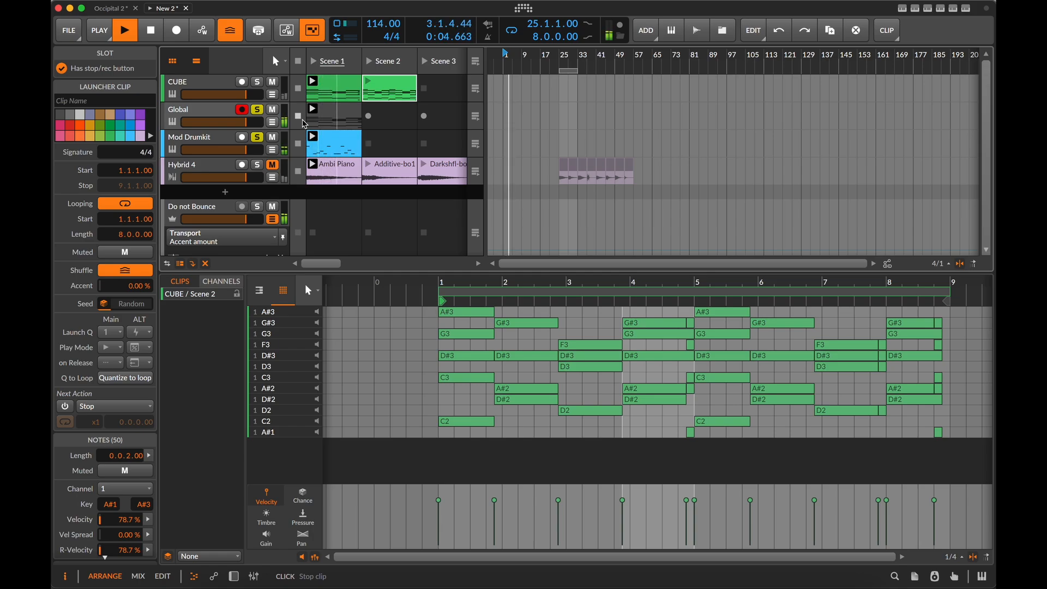
key("space")
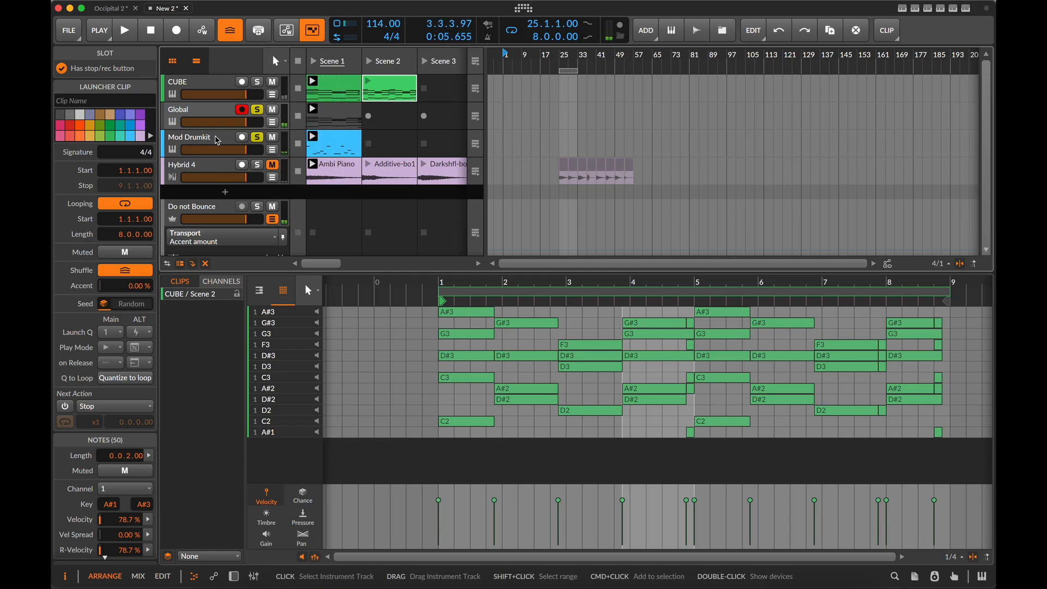
Step: Add a soloed instrument track below Global and copy Global's Scene 1 clip into its Scene 1 slot
key("super+t")
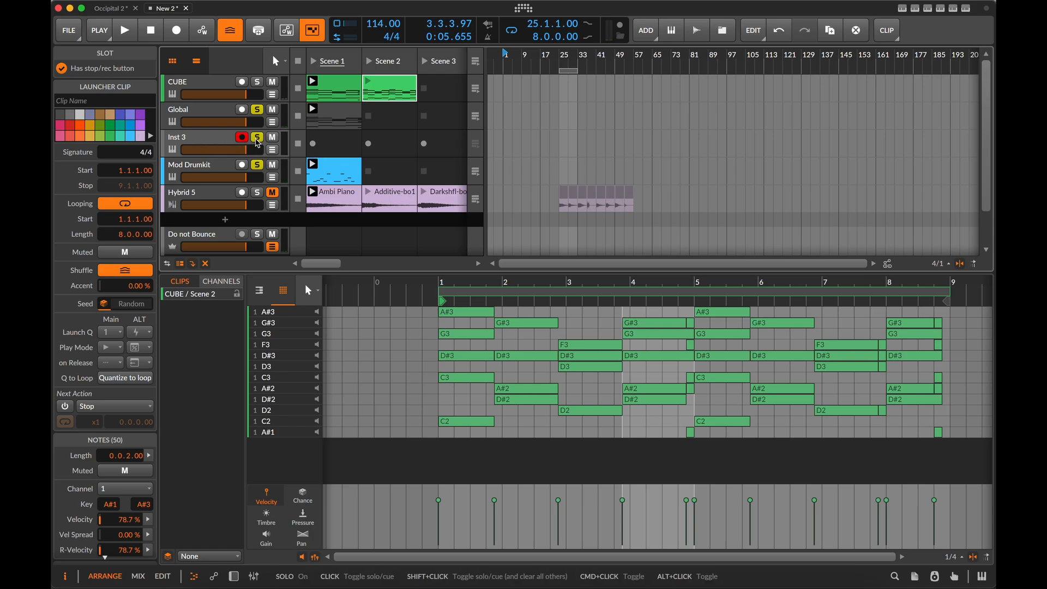
left_click(257, 137)
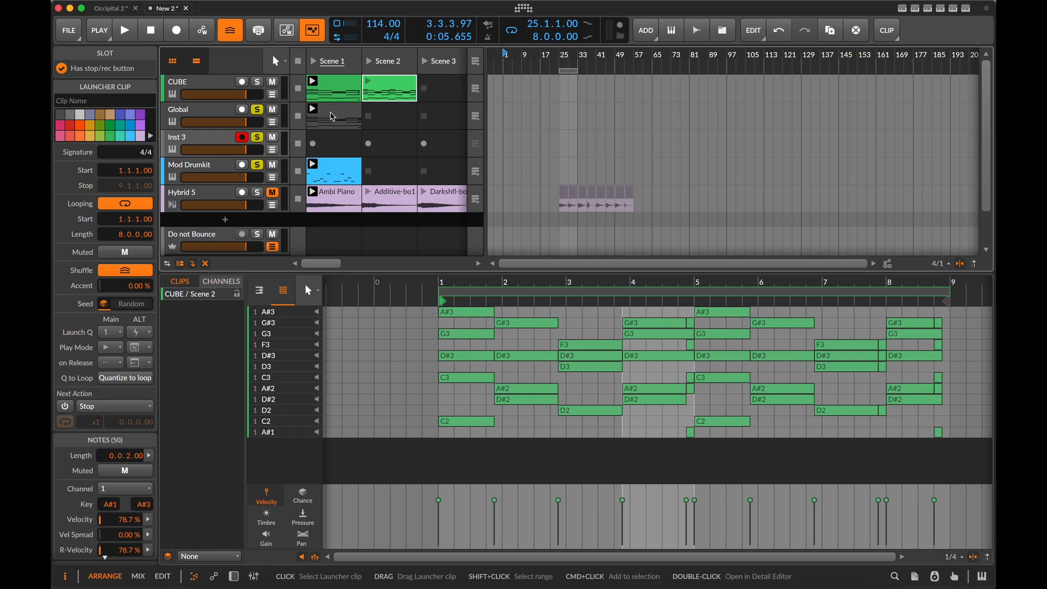
left_click_drag(332, 116, 334, 158)
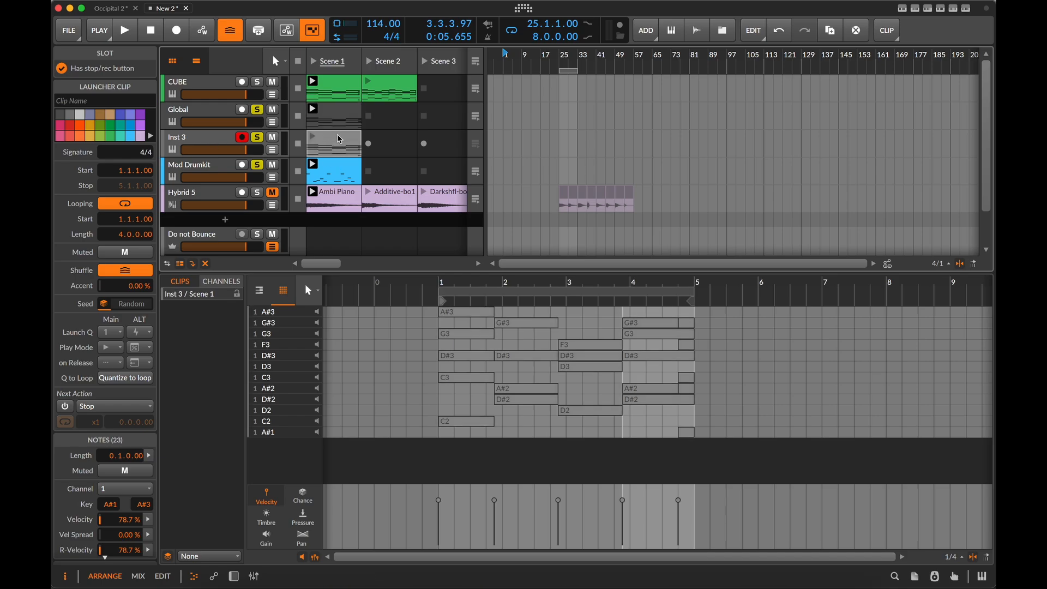
Step: Delete the upper chord notes in the Inst 3 Scene 1 clip, keeping the bass line, and shorten the last D#2 to end where A#1 begins
left_click(415, 248)
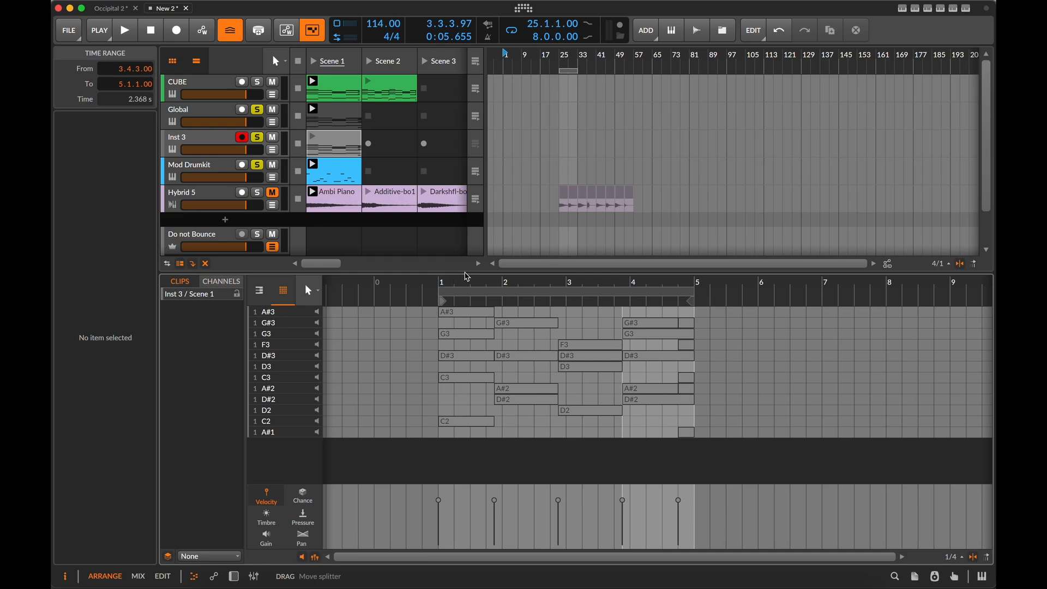
scroll(484, 346, "down", 5)
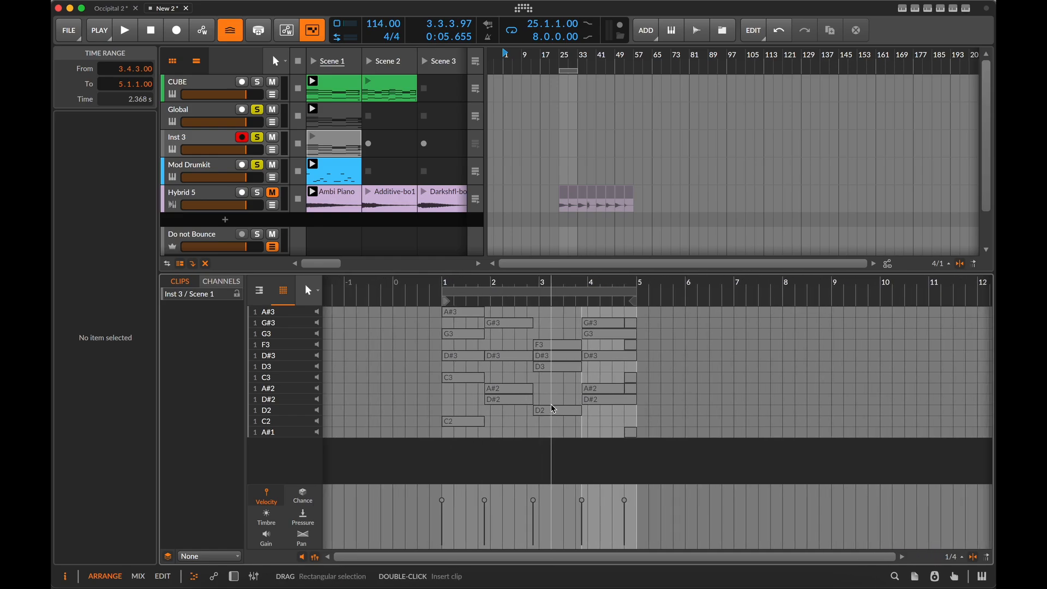
scroll(553, 409, "up", 3)
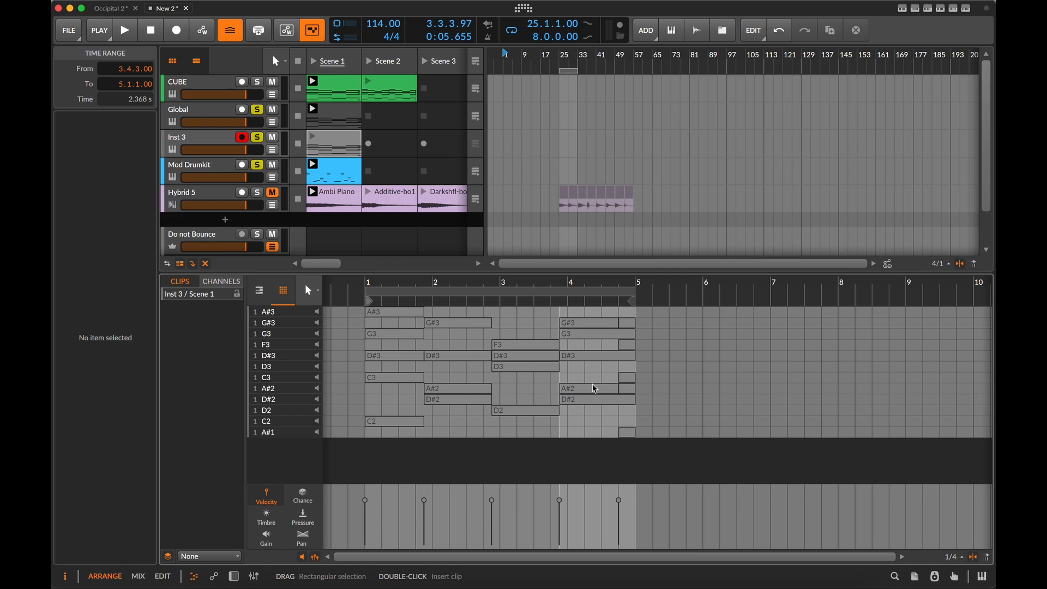
left_click_drag(647, 386, 374, 321)
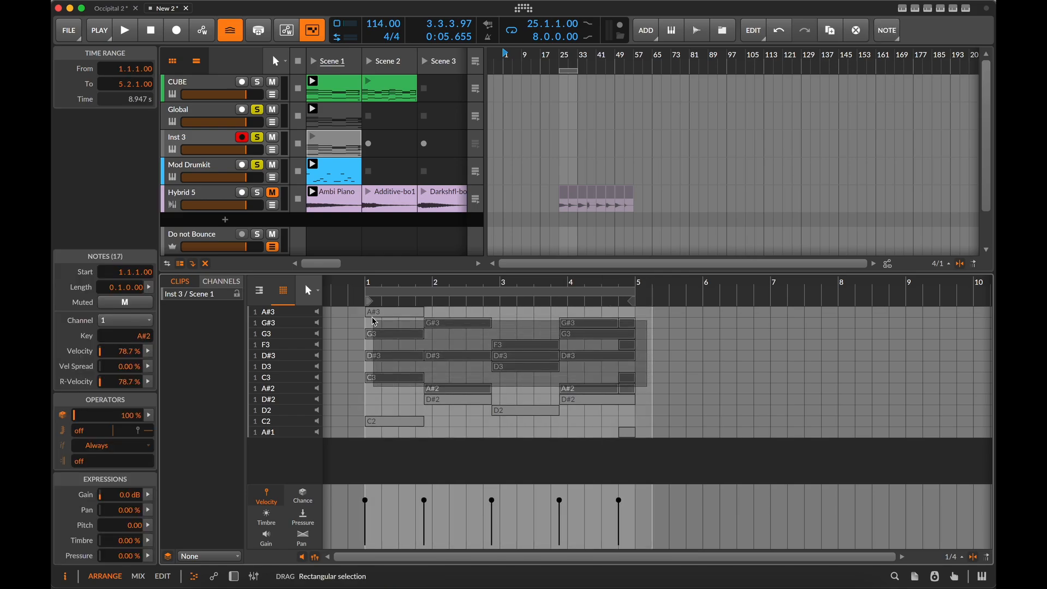
key("Delete")
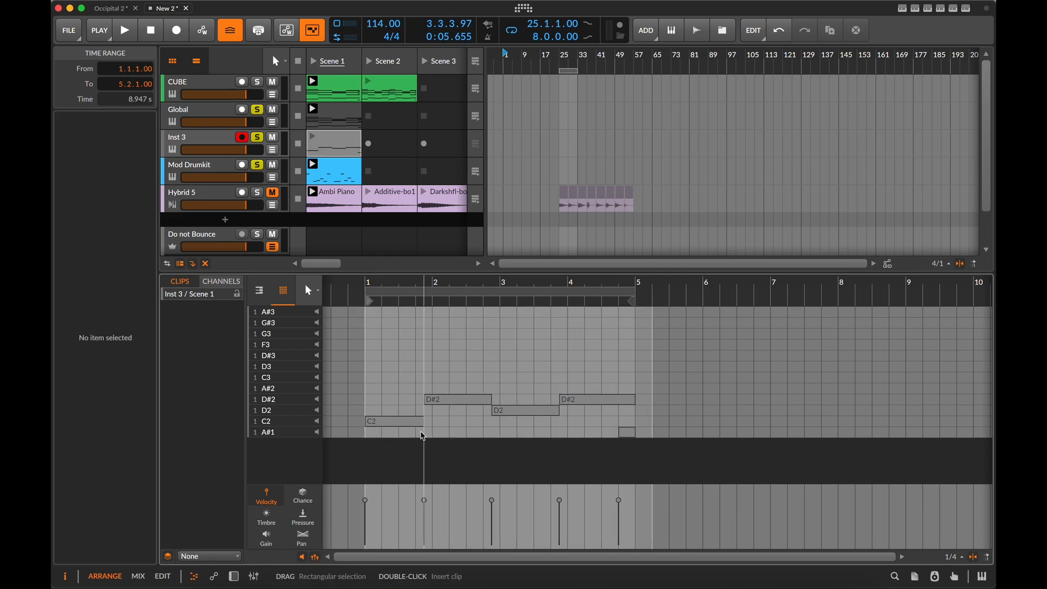
left_click(634, 402)
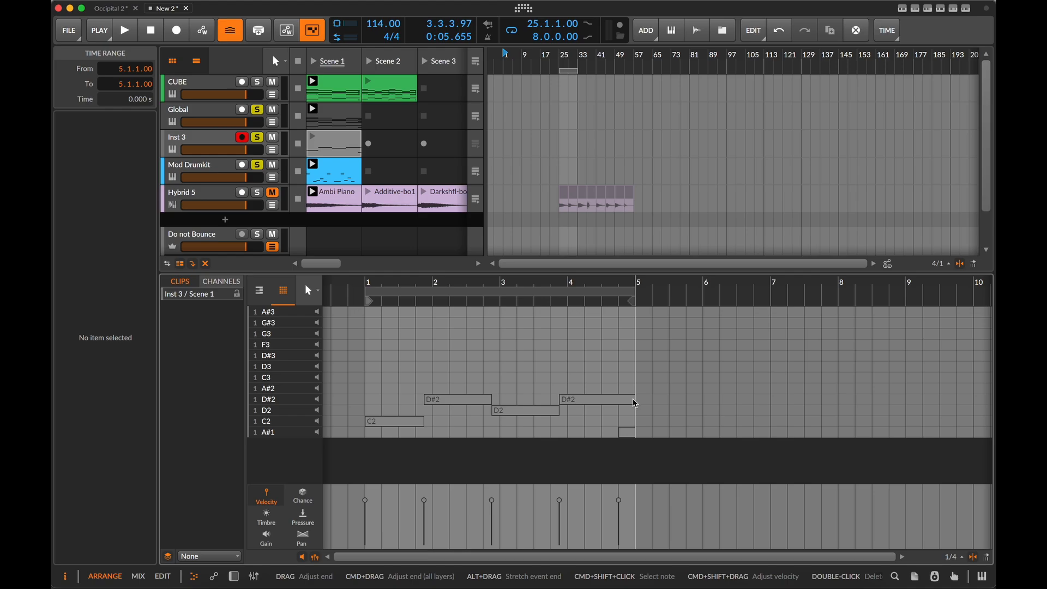
left_click_drag(635, 403, 625, 415)
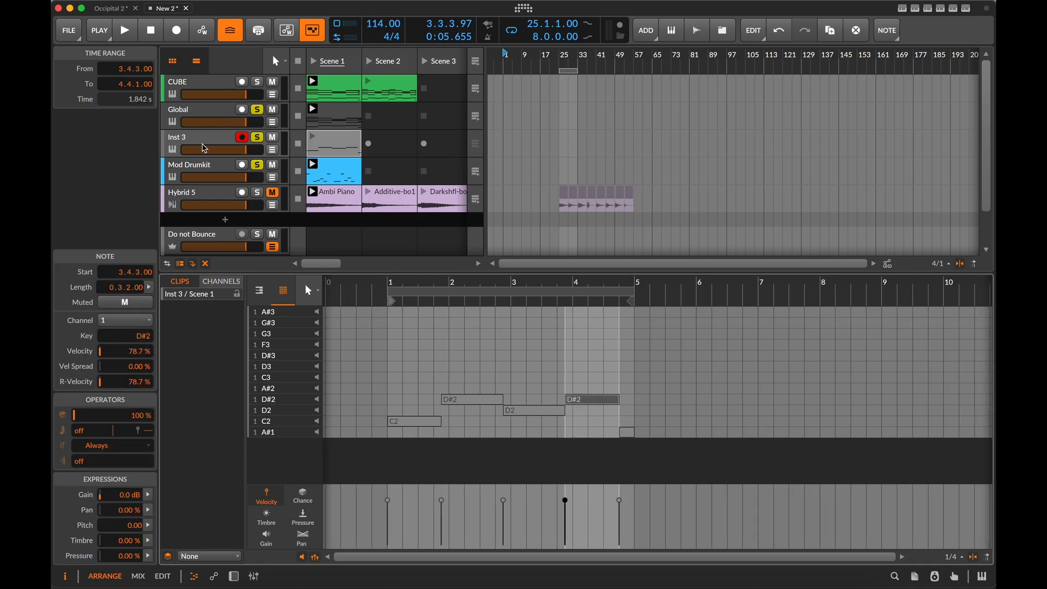
Step: Search the instruments for "bass" and load the Pulsar Bass preset onto the Inst 3 track
left_click(205, 149)
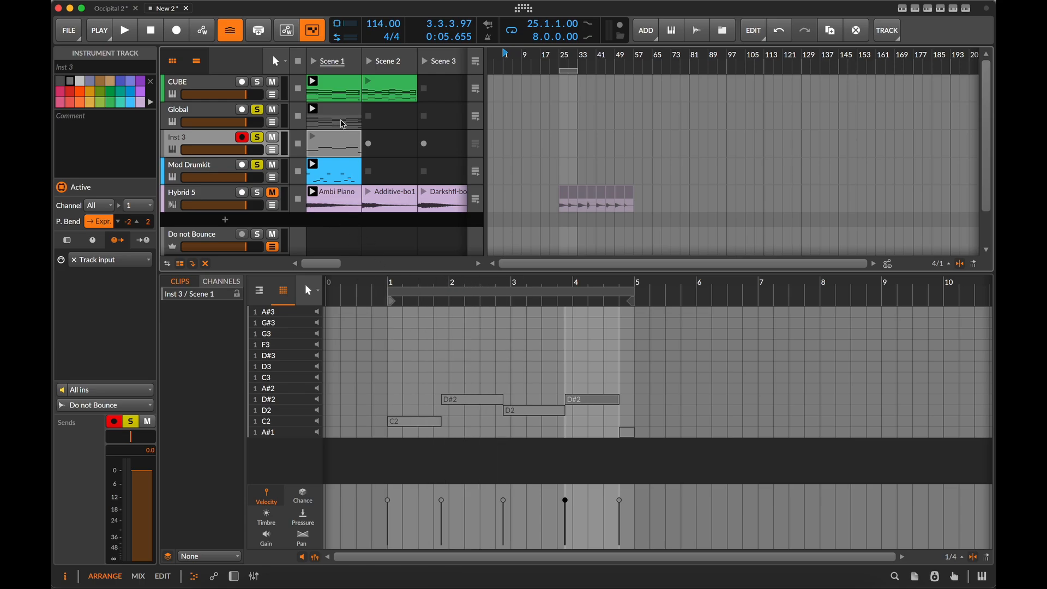
key("d")
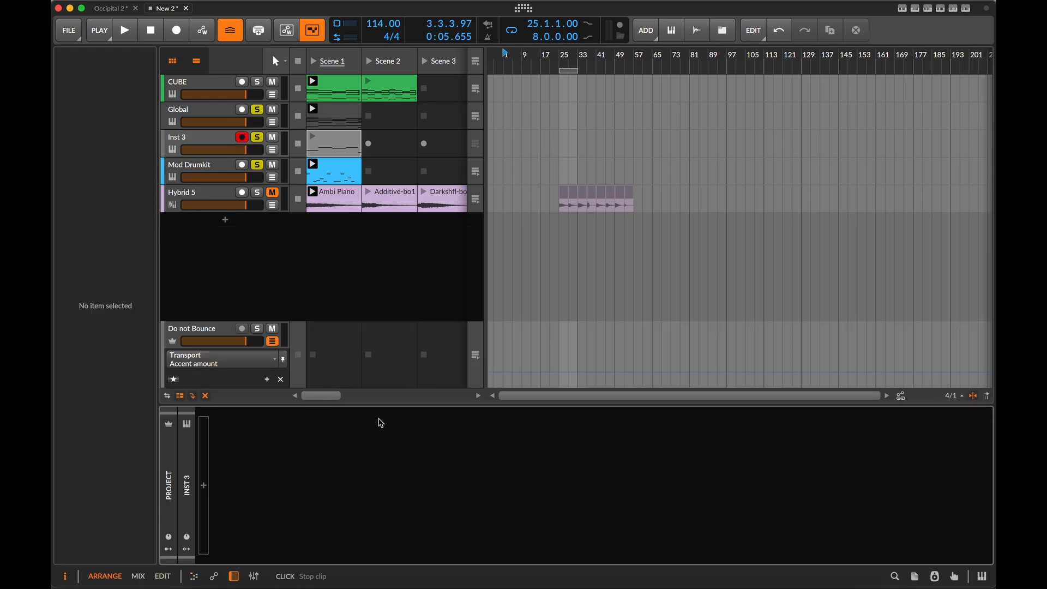
left_click(204, 485)
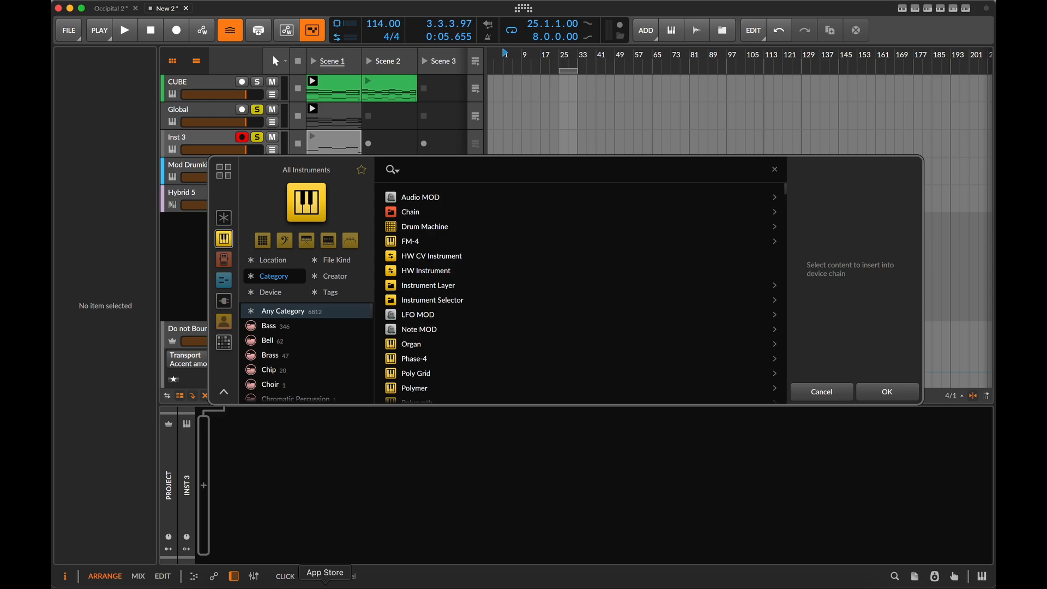
type("bass")
scroll(469, 346, "down", 1)
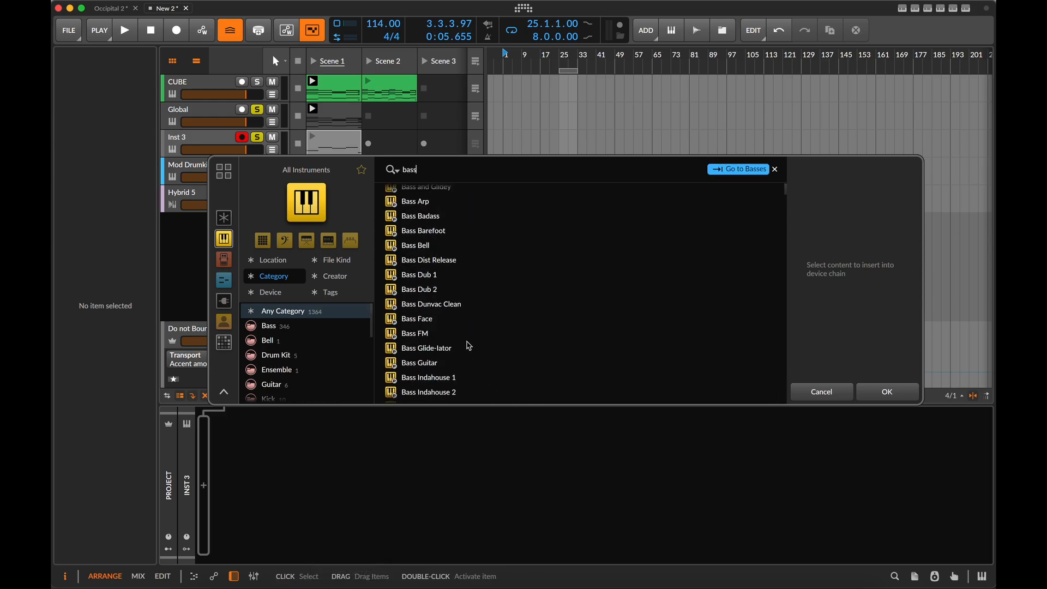
scroll(468, 345, "down", 15)
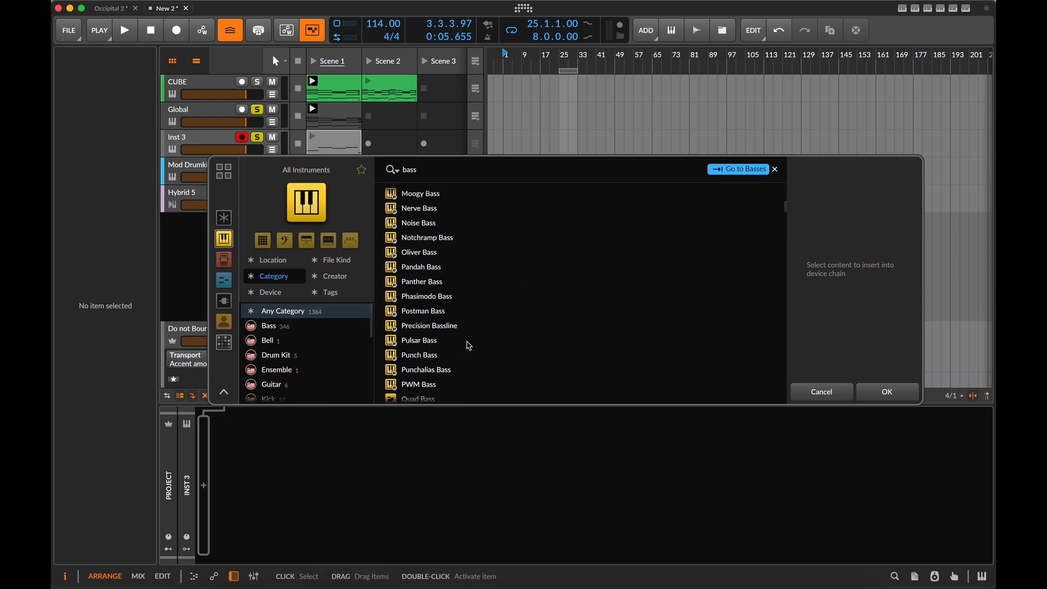
scroll(454, 361, "down", 5)
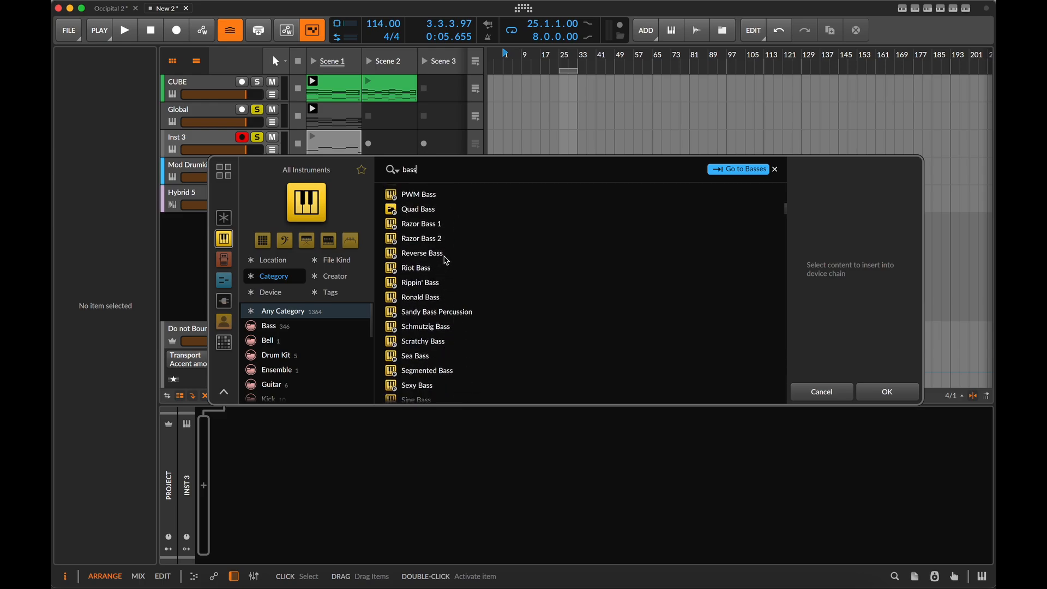
scroll(446, 237, "up", 3)
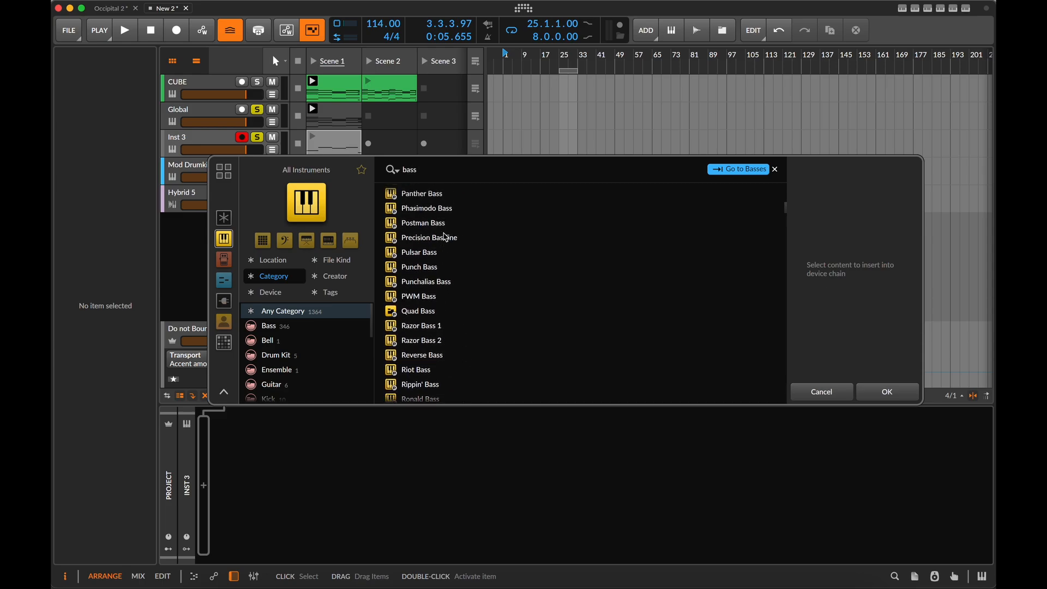
left_click(436, 258)
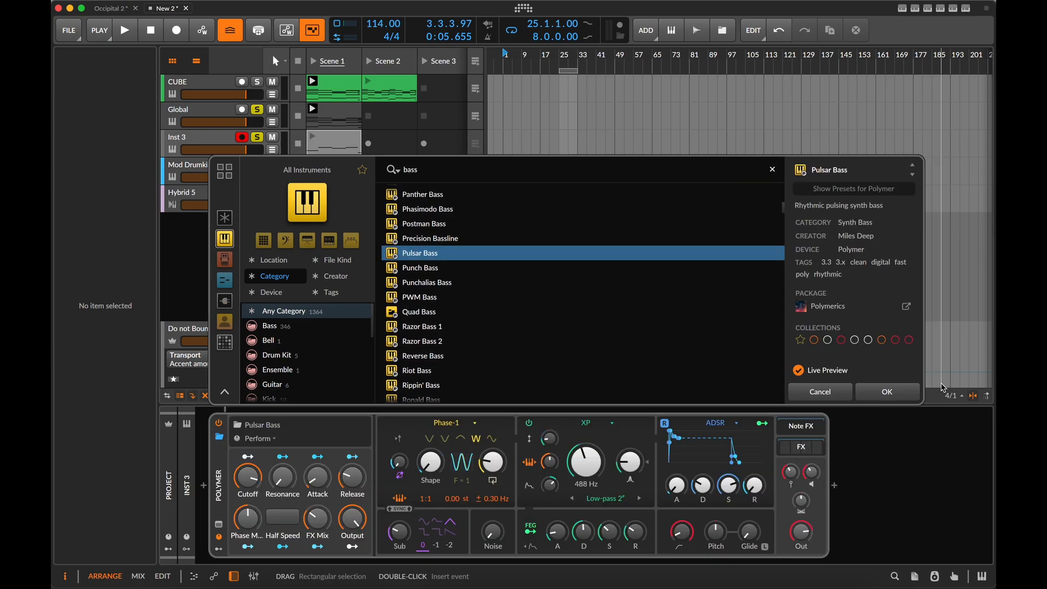
left_click(887, 392)
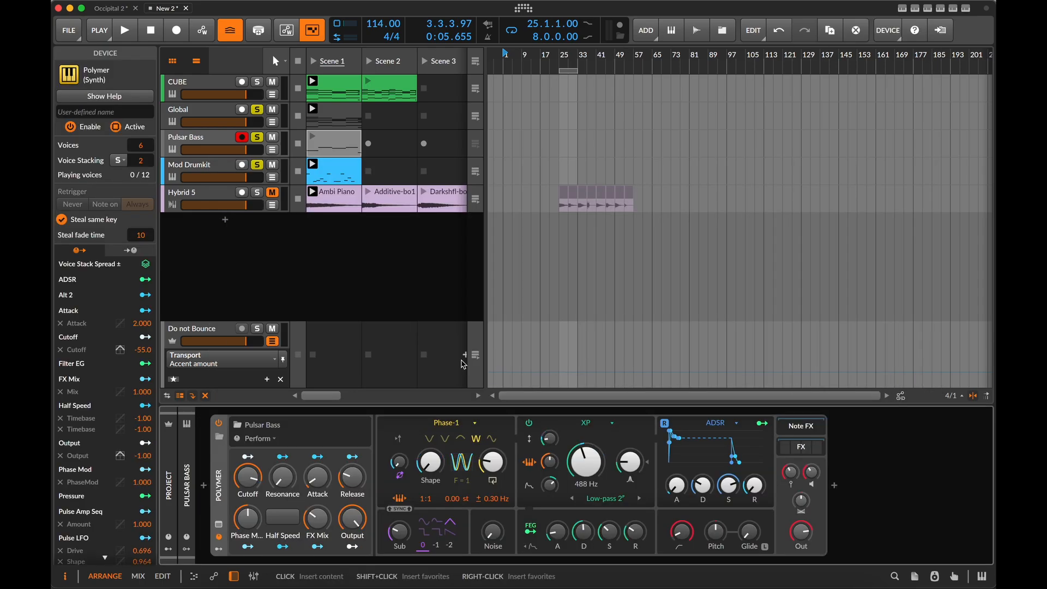
Step: Play the clips with solos cleared, transpose the bass clip down an octave, and lower its track's volume to about -9.3 dB
key("space")
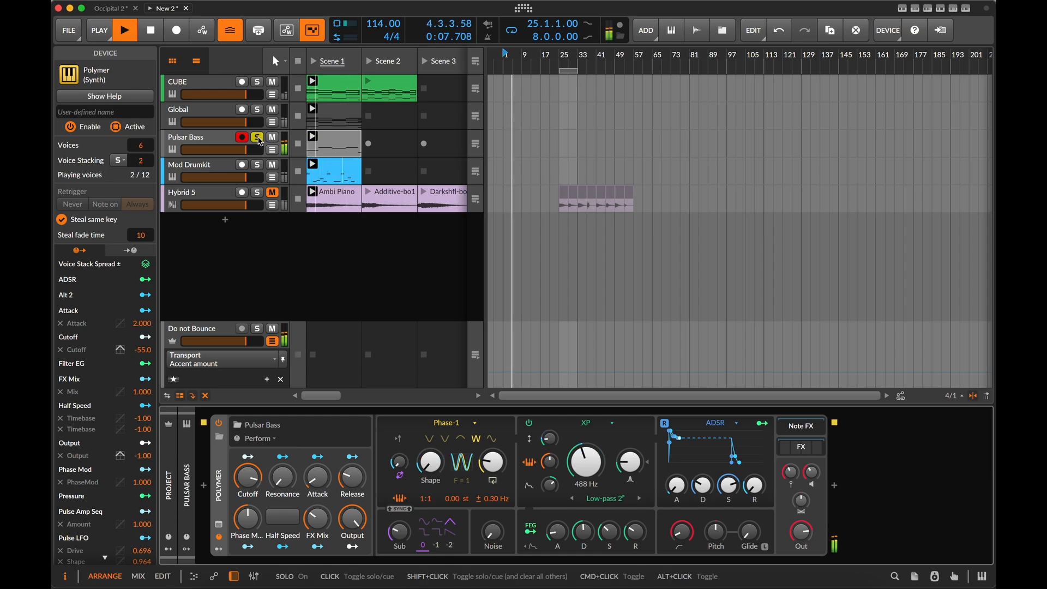
left_click(352, 146)
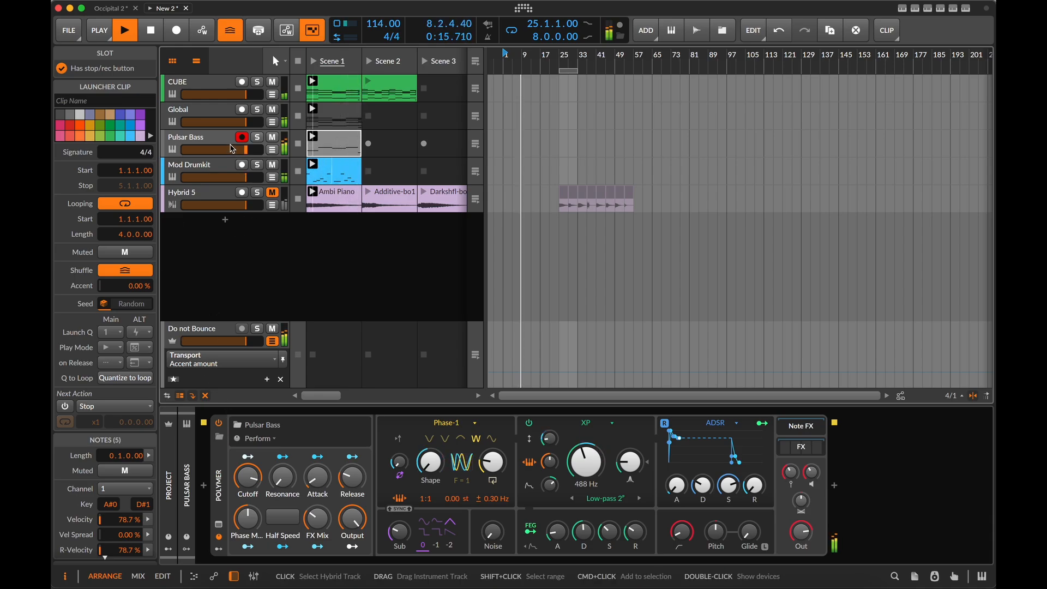
left_click_drag(239, 149, 222, 149)
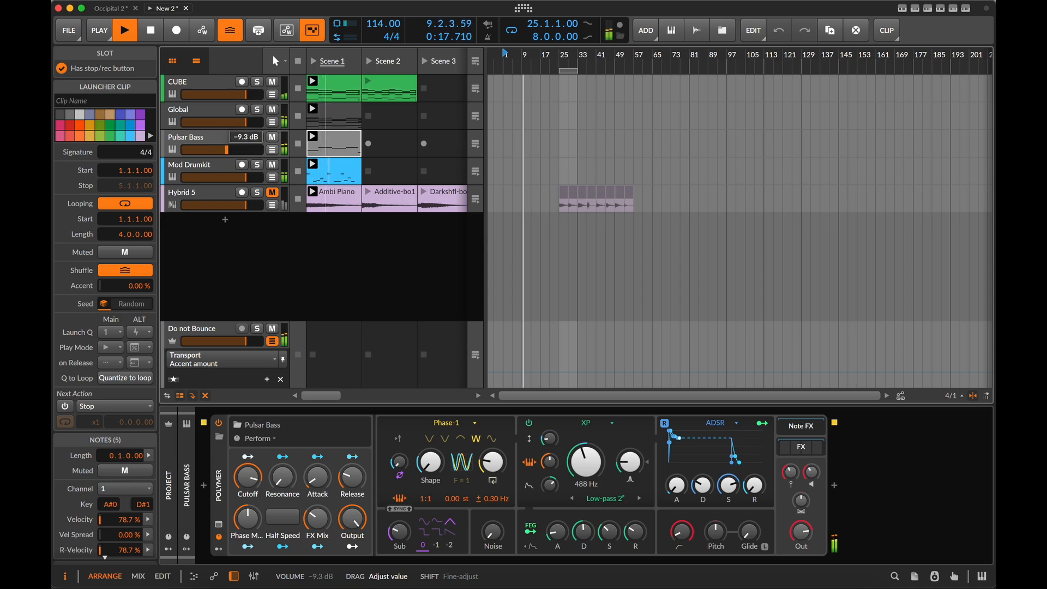
Step: Replace Pulsar Bass with the Sub Bass Square preset, found by searching "sub", and stop playback
left_click(220, 439)
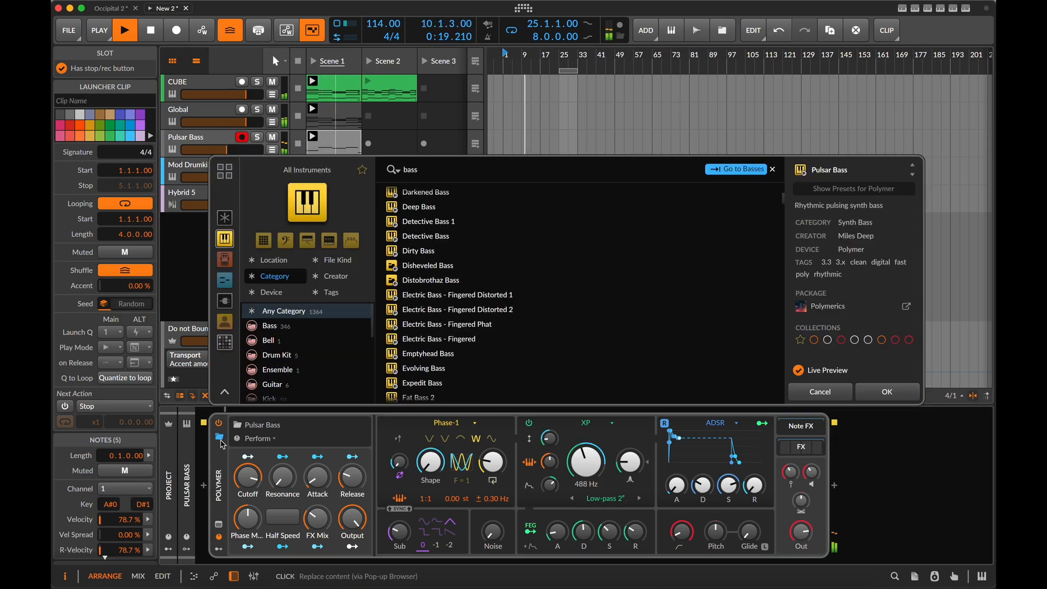
double_click(417, 170)
type("sub")
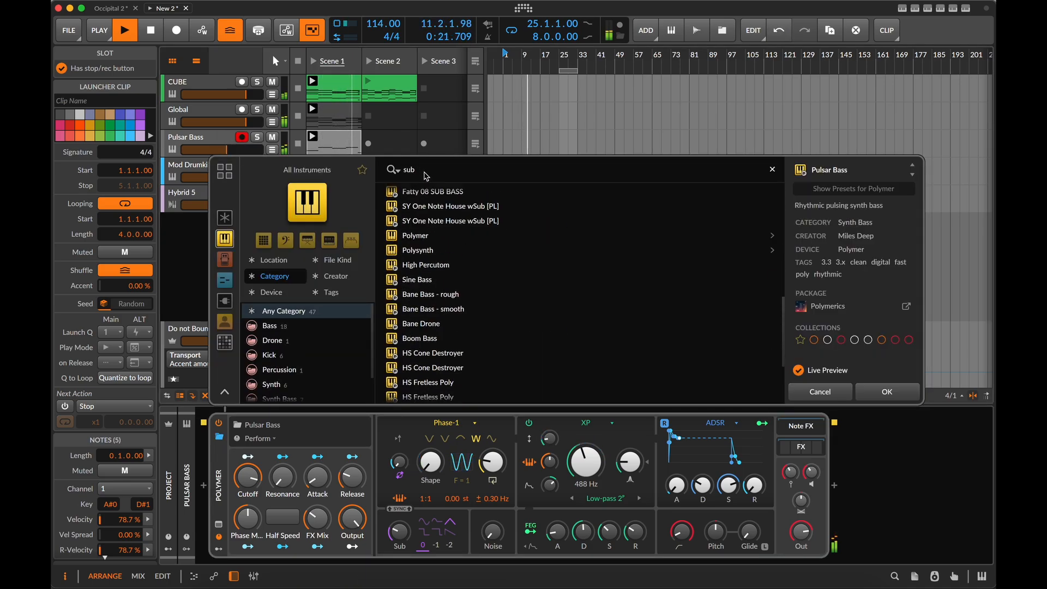
left_click(459, 193)
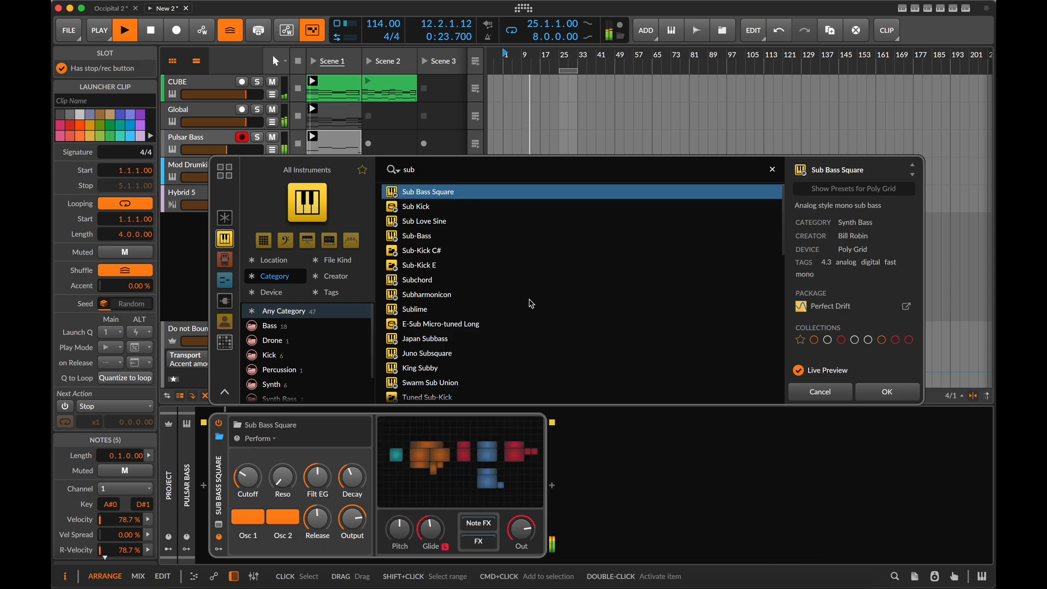
left_click(887, 392)
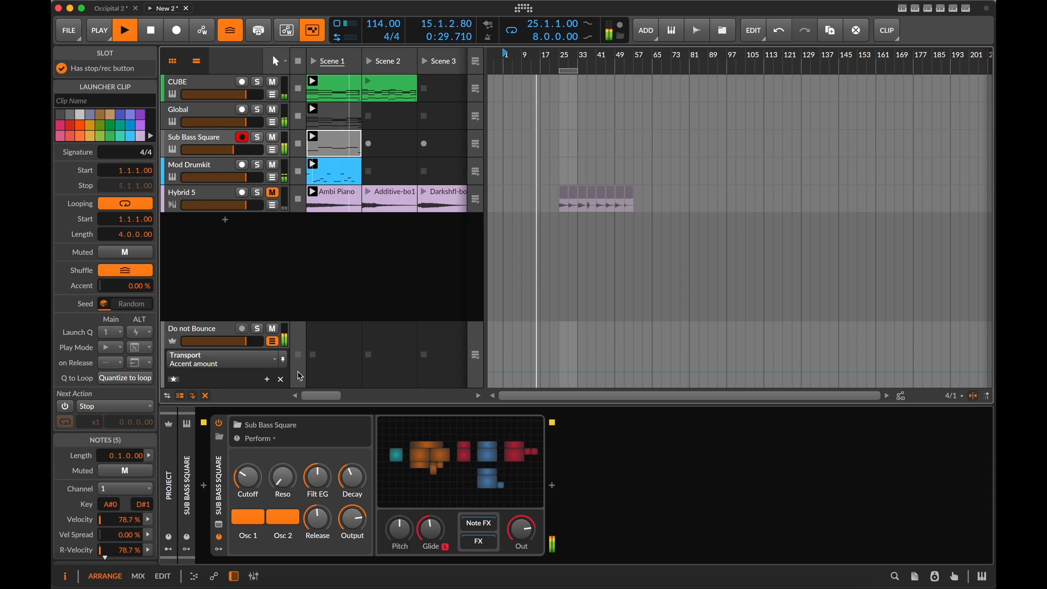
key("space")
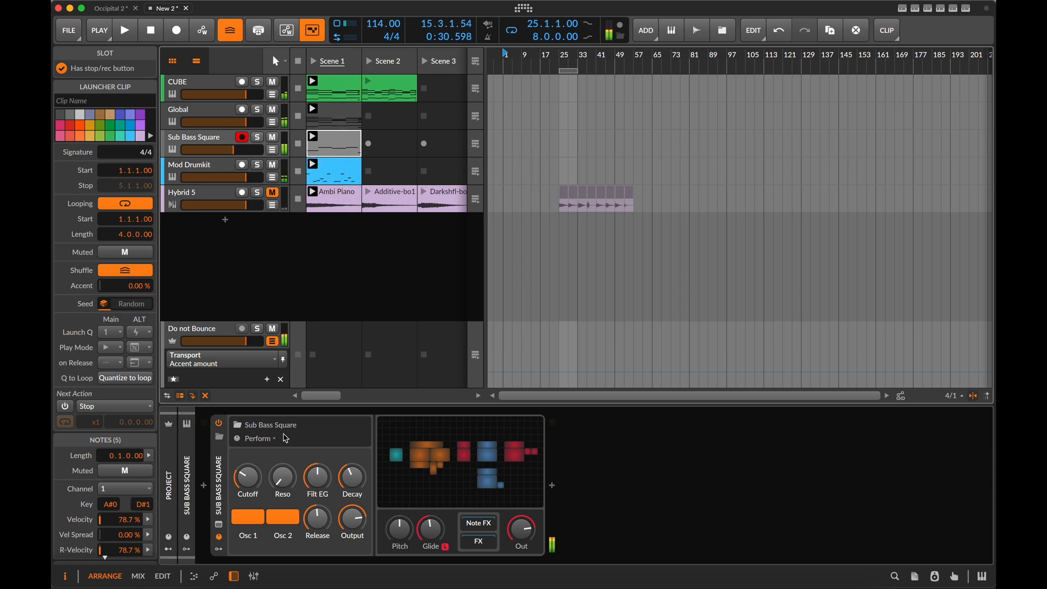
Step: Insert a Note Repeats device before Sub Bass Square and set its pattern mode to Euclid
left_click(204, 489)
type("repe")
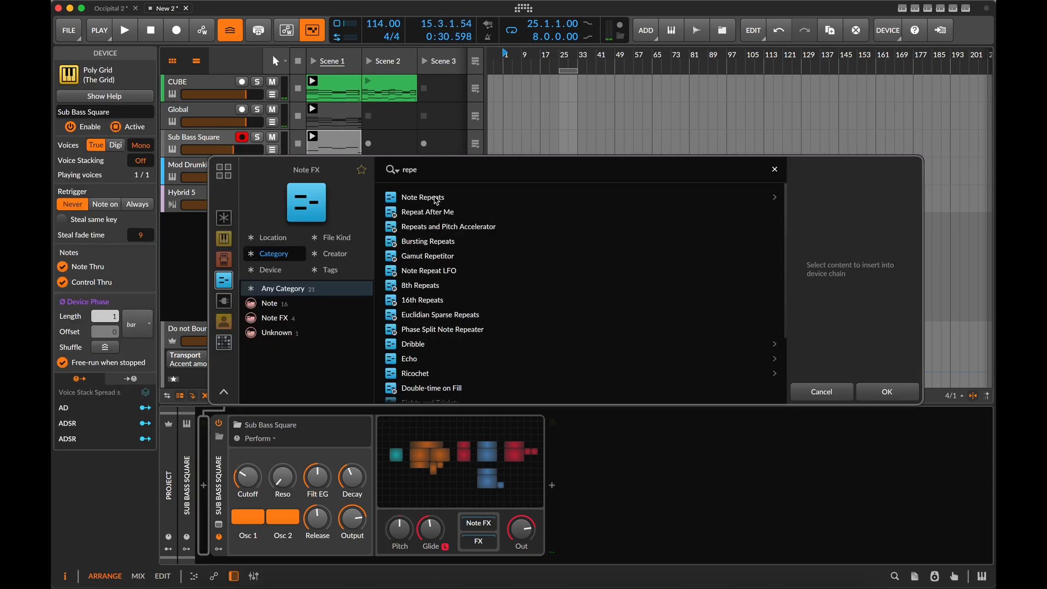
left_click(436, 199)
left_click(895, 393)
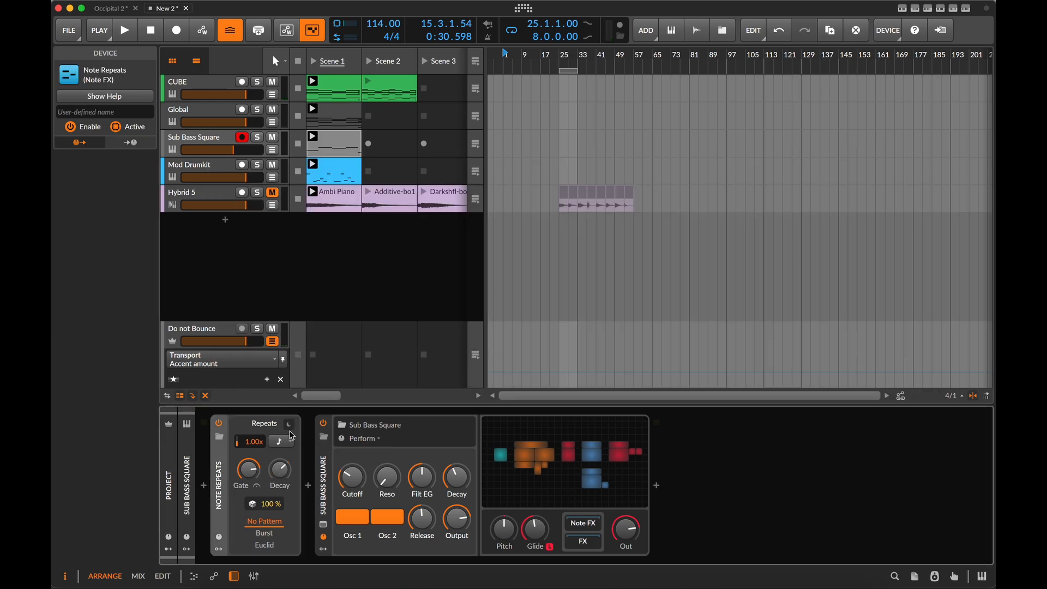
left_click(273, 545)
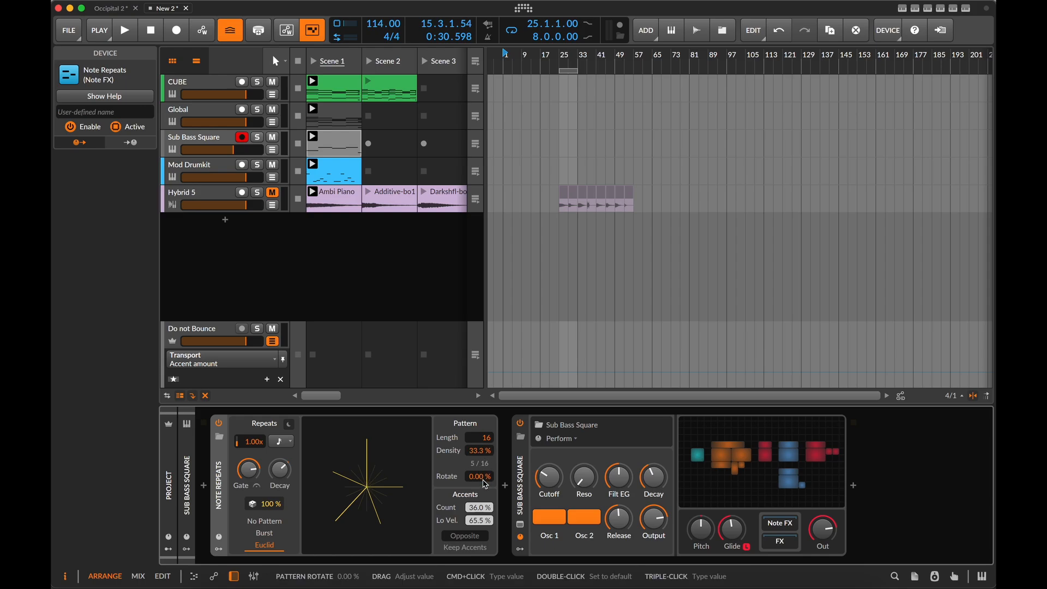
Step: Tune the Euclid pattern by ear during playback, setting Density to 61.7 % and Rotate to 8.00 %, and stop playback
left_click_drag(485, 483, 488, 494)
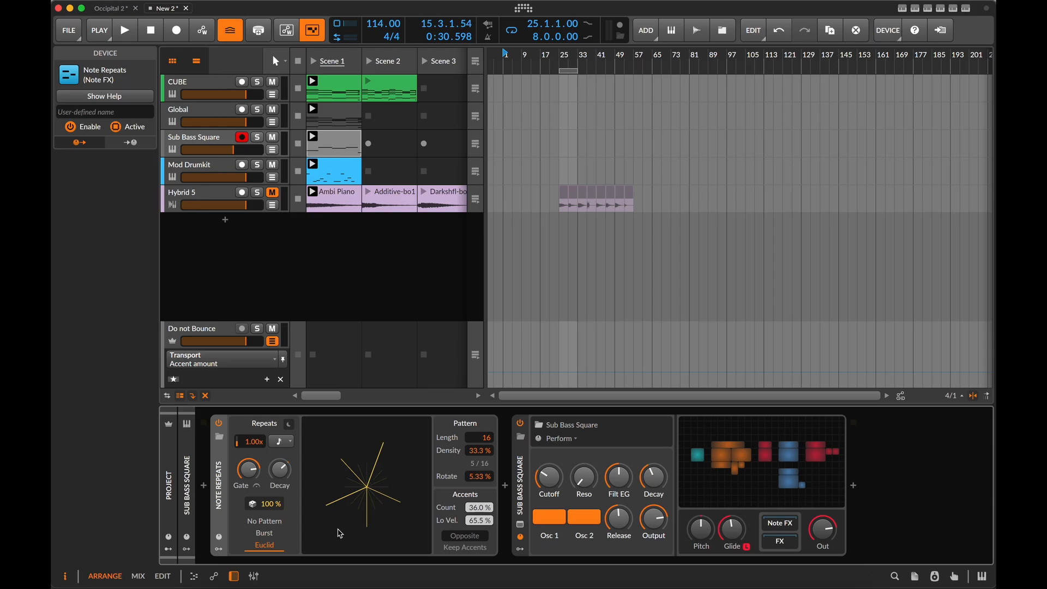
left_click_drag(479, 451, 483, 455)
key("space")
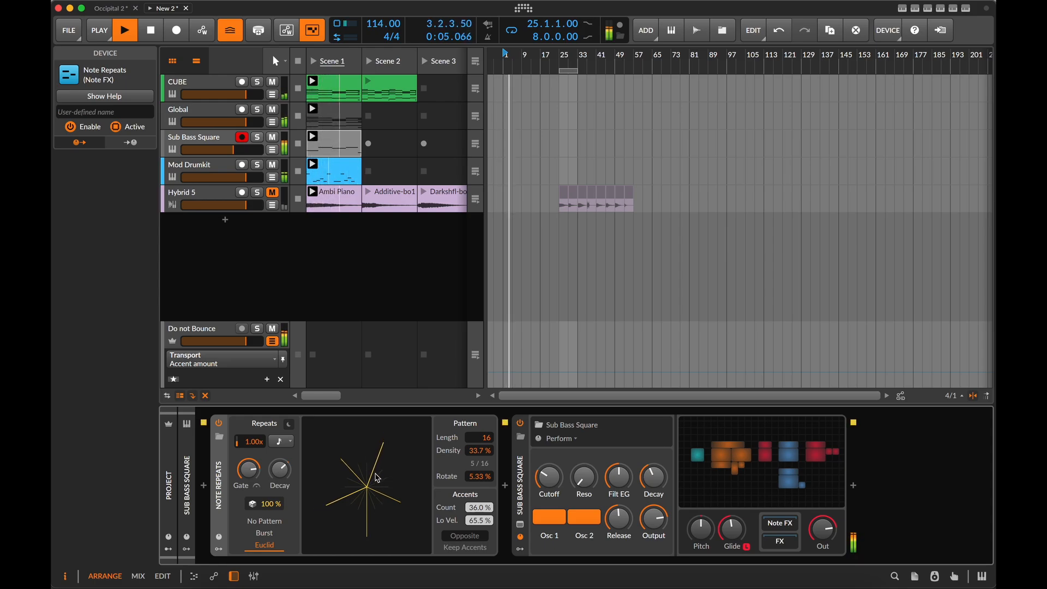
left_click_drag(427, 479, 427, 491)
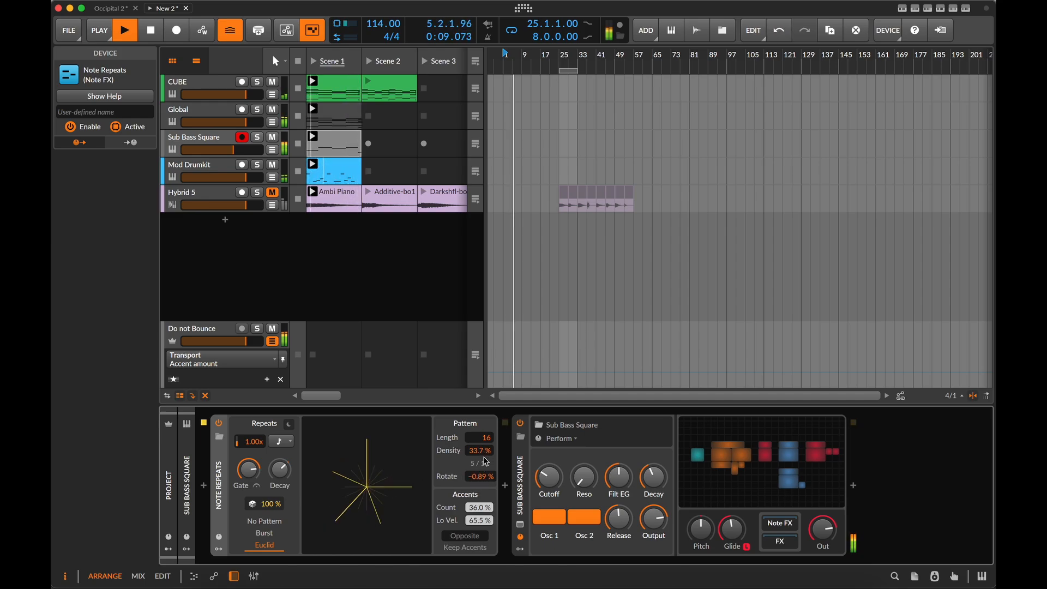
left_click_drag(484, 458, 480, 436)
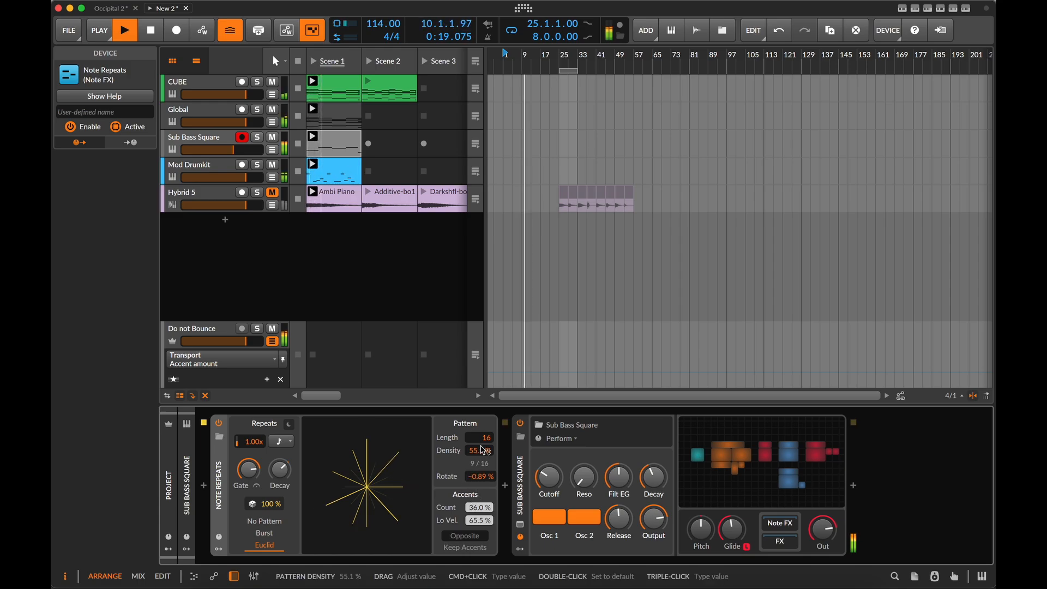
left_click_drag(477, 459, 478, 455)
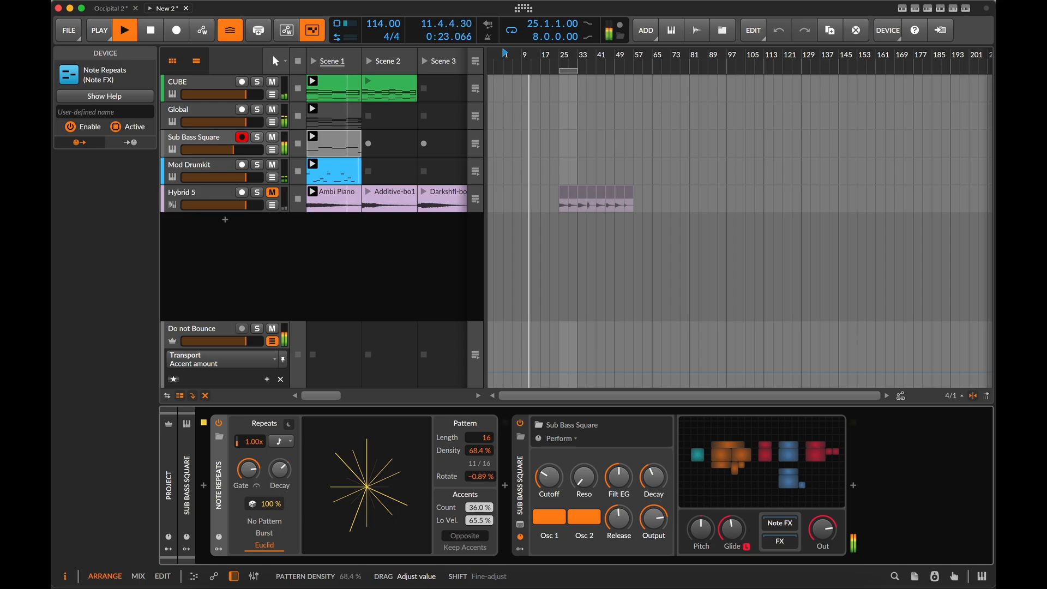
left_click_drag(478, 450, 479, 469)
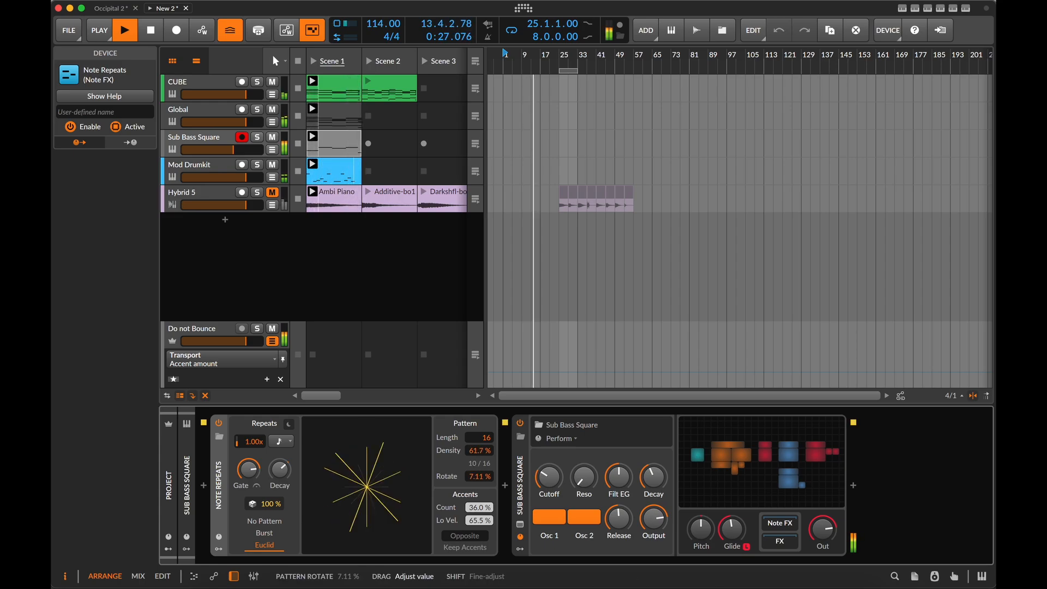
key("space")
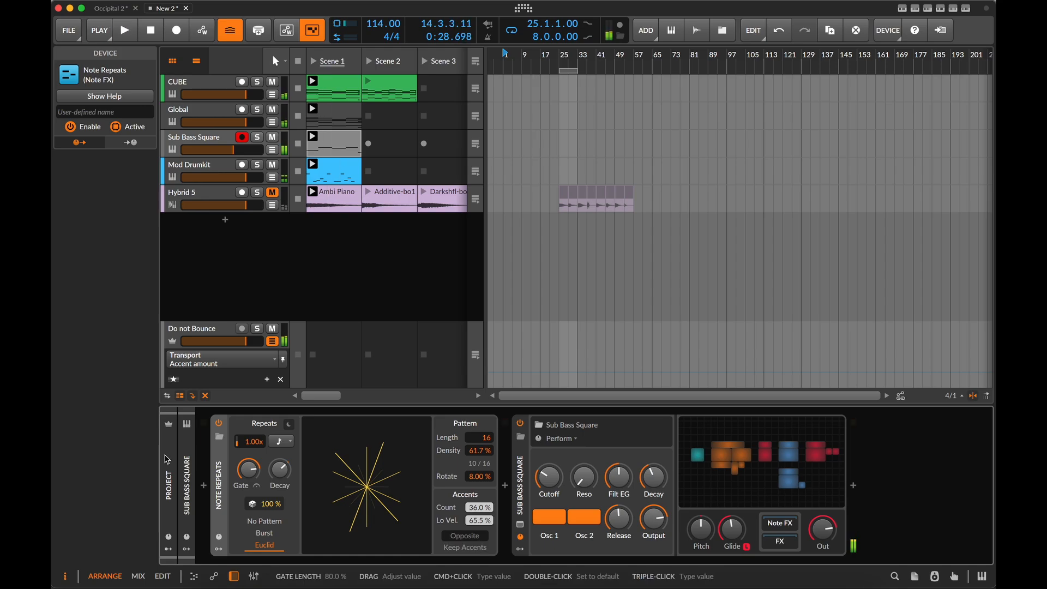
Step: Add a Steps modulator, found by searching "step", to the Note Repeats device and expand its step editor
left_click(219, 550)
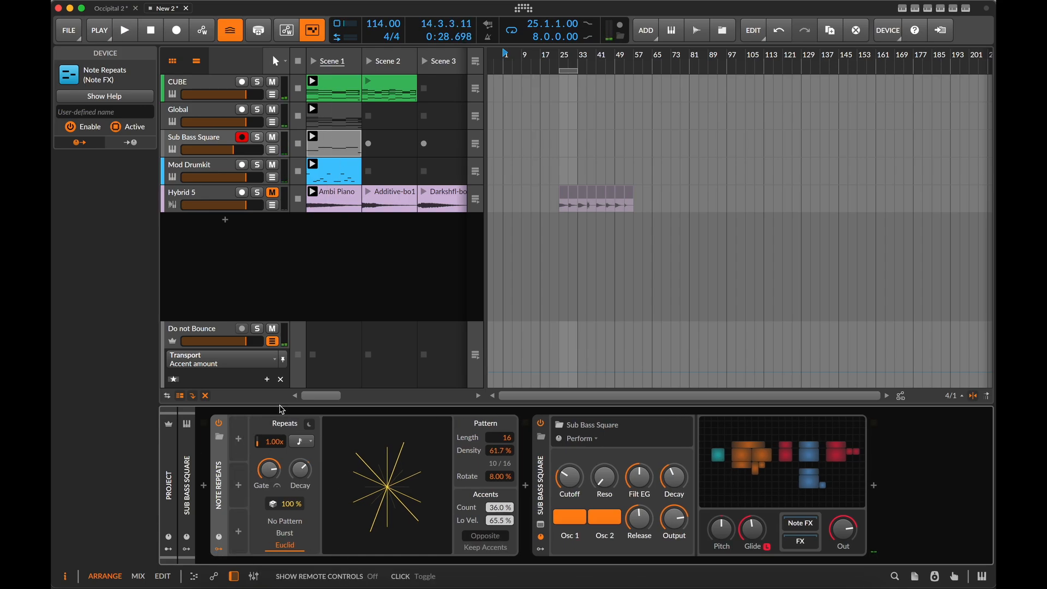
left_click(239, 441)
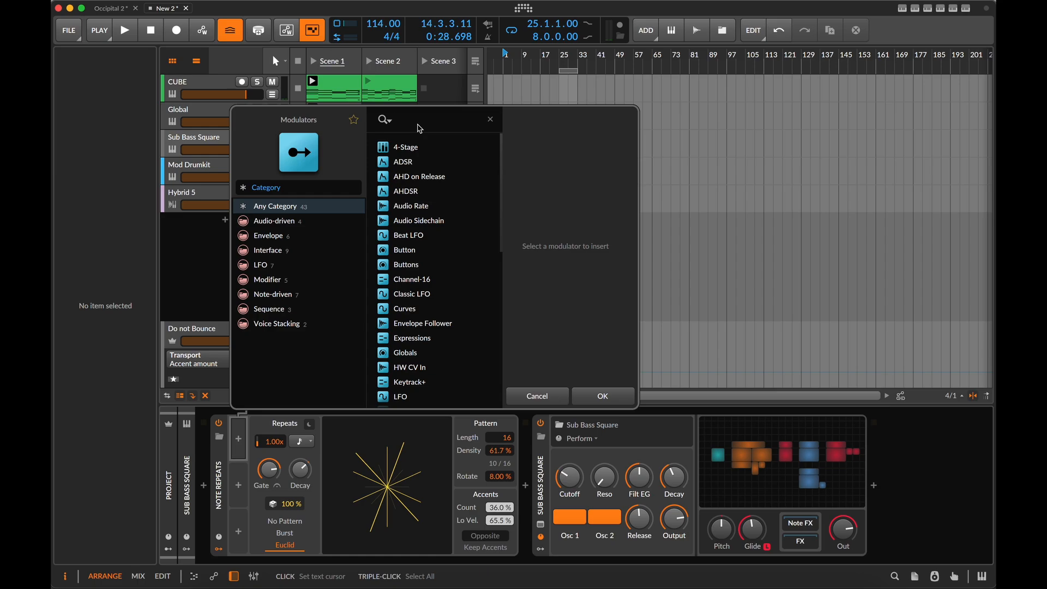
type("step")
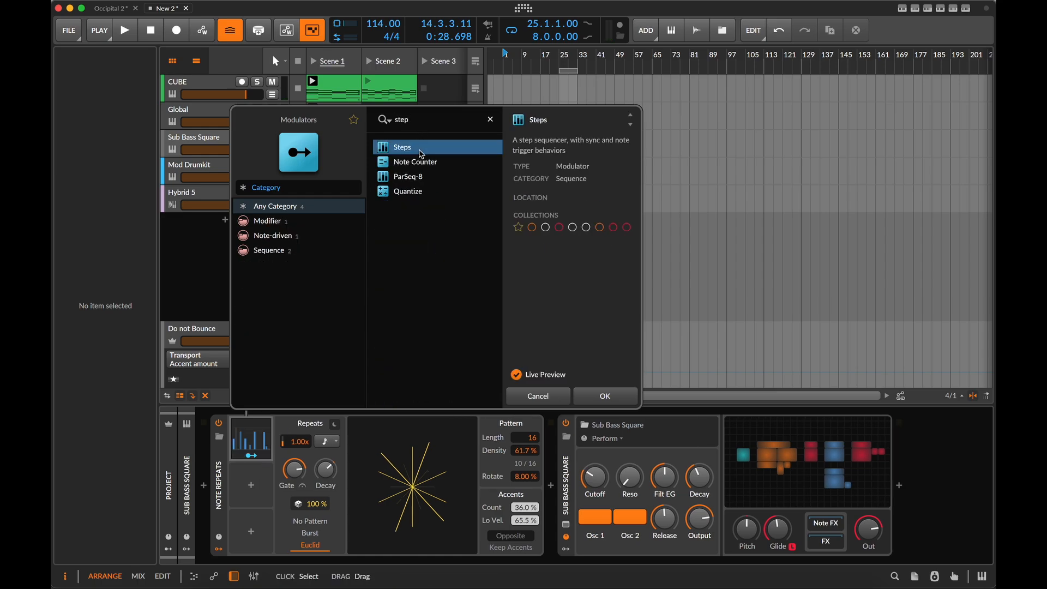
left_click(599, 396)
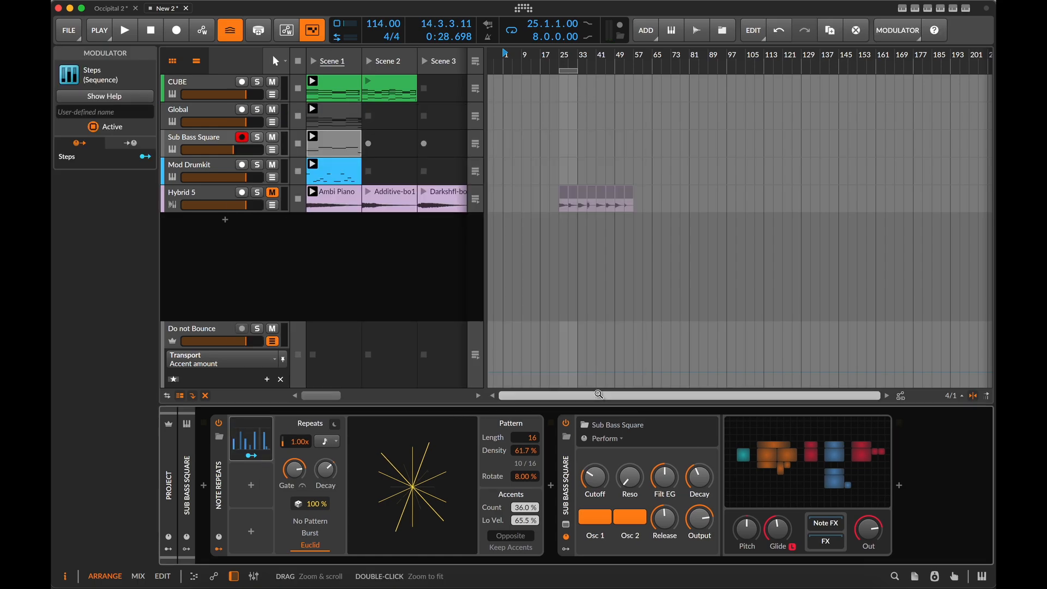
left_click(251, 442)
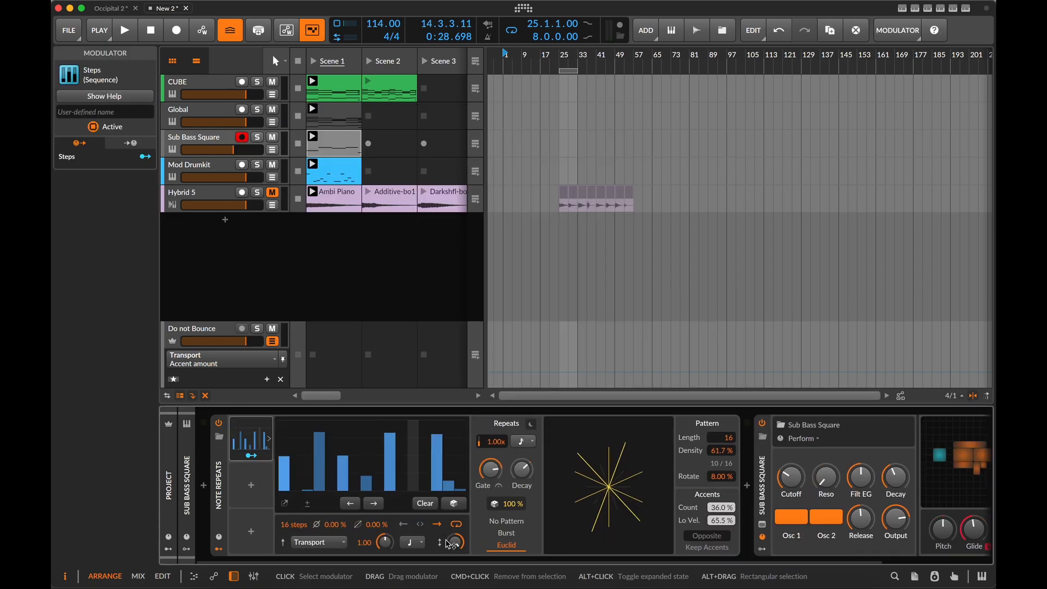
Step: Set the Steps modulator to 3 steps and lower the Euclid pattern's Density to 55.5 %
double_click(297, 526)
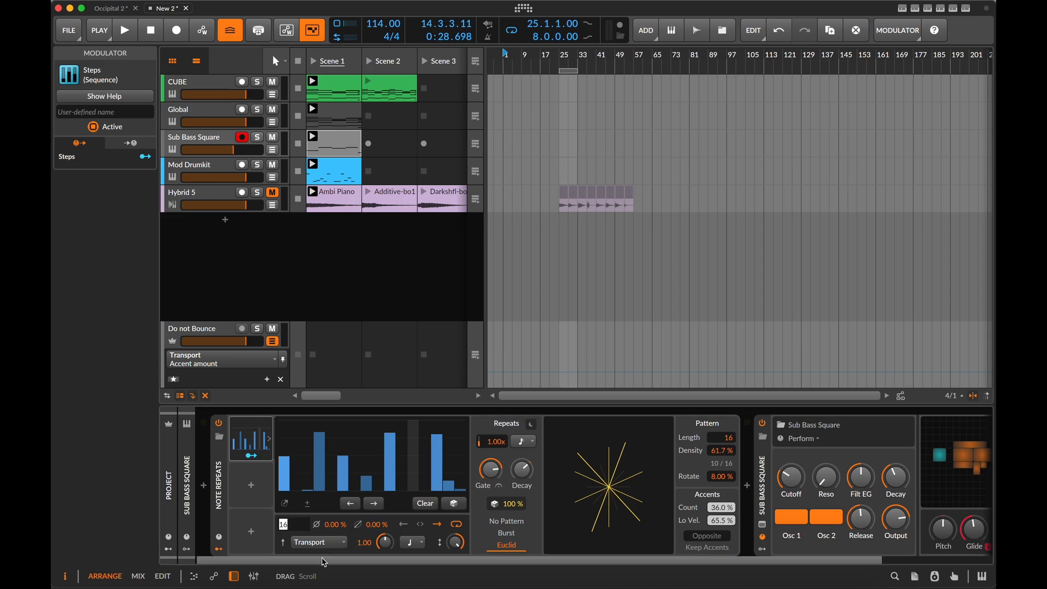
type("3")
key("Return")
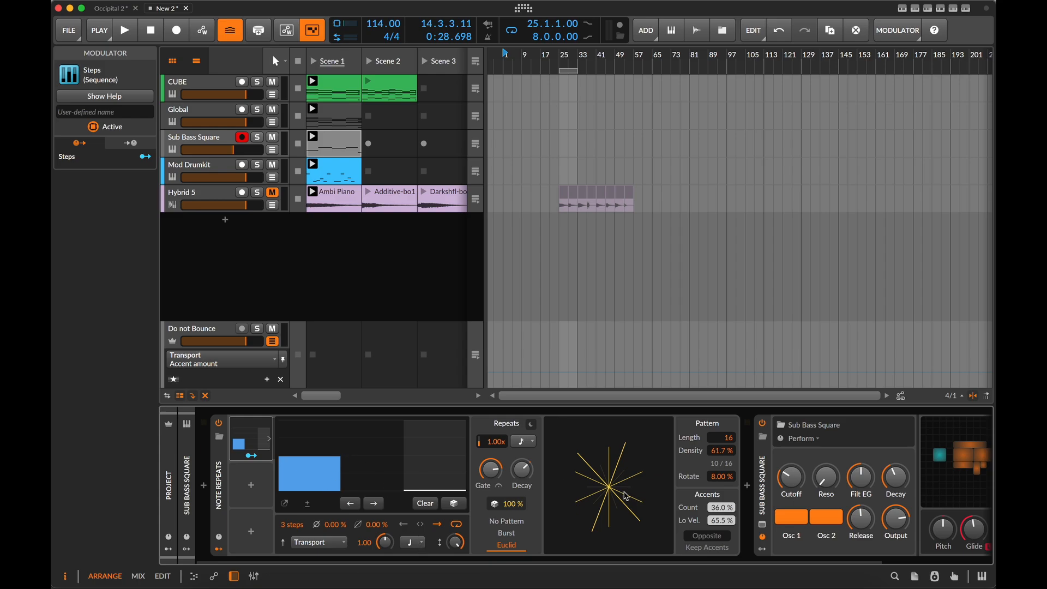
left_click_drag(721, 450, 720, 453)
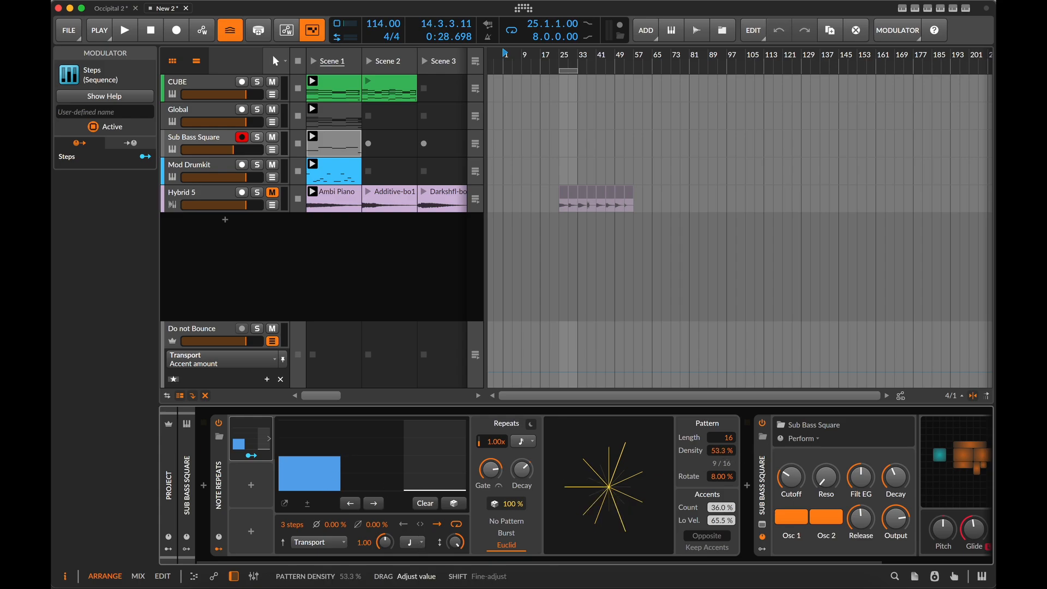
left_click_drag(720, 453, 721, 453)
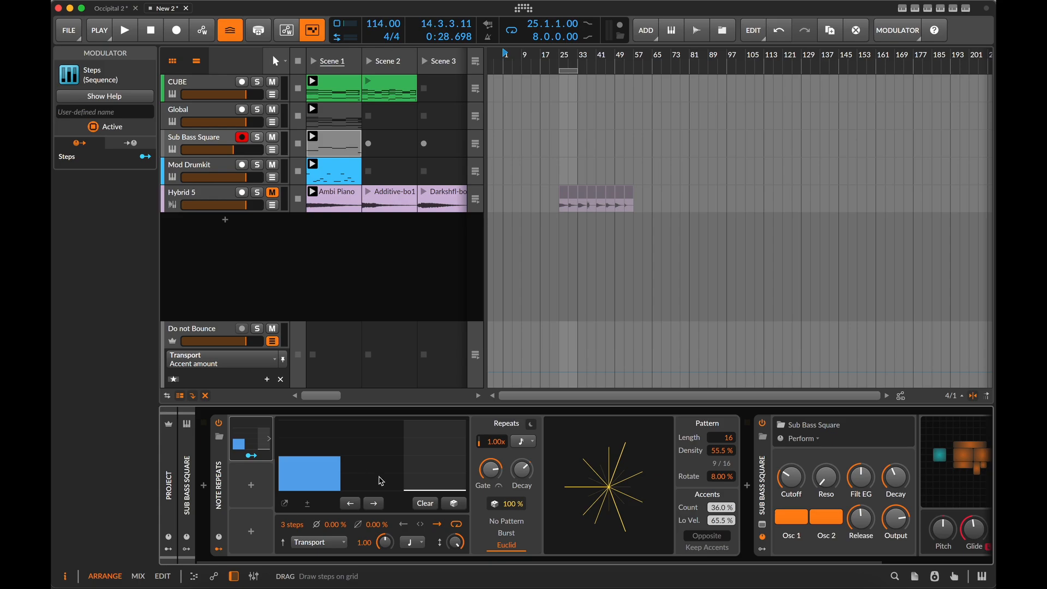
Step: Extend the Steps modulator to 7 steps, empty its fourth step, and lower the sixth step to about 35 %
key("super+z")
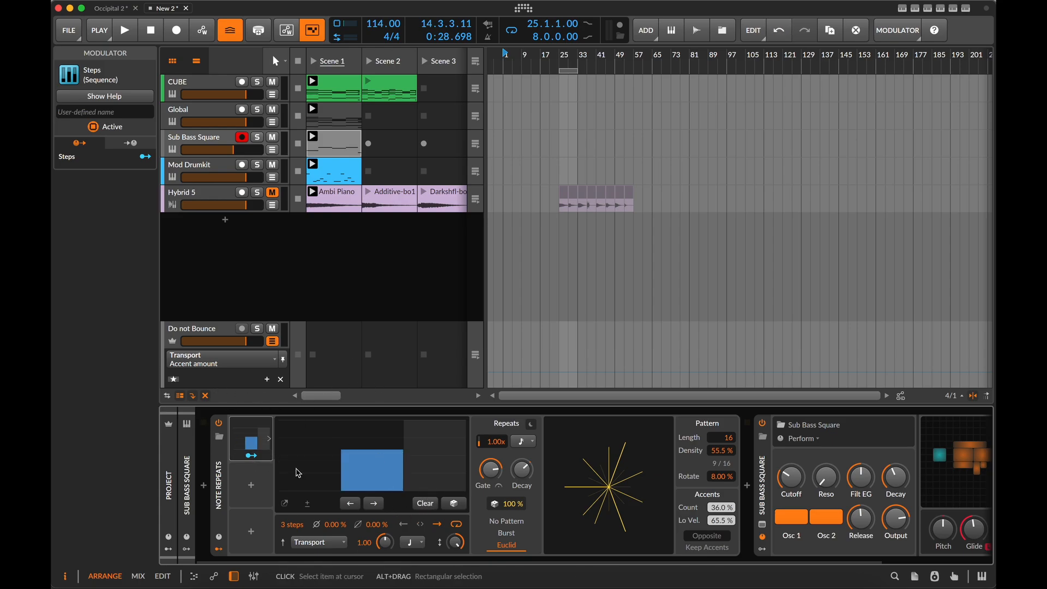
left_click_drag(295, 524, 295, 503)
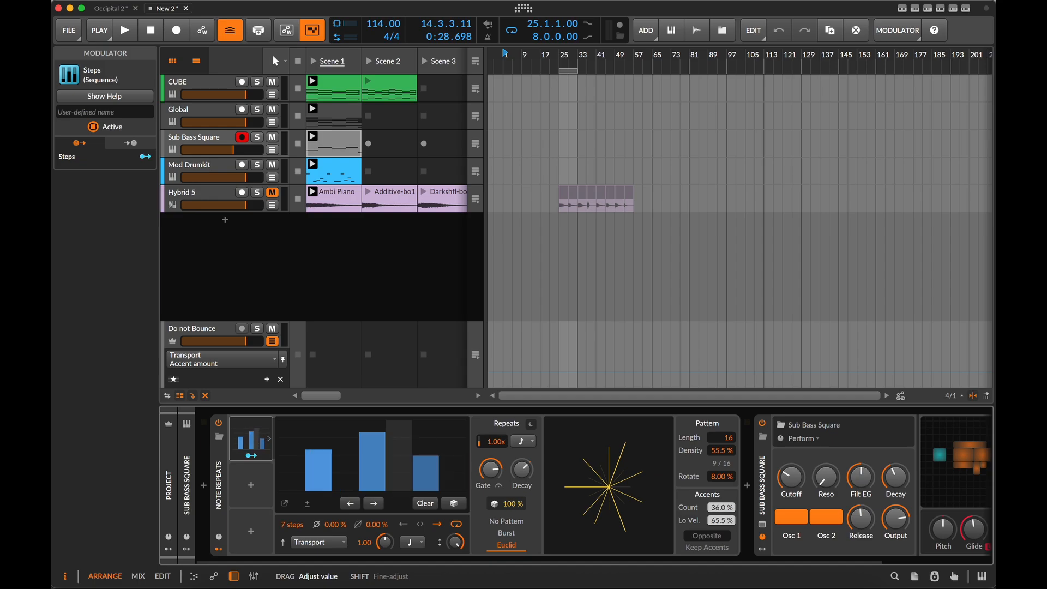
left_click(374, 494)
left_click_drag(421, 466, 421, 469)
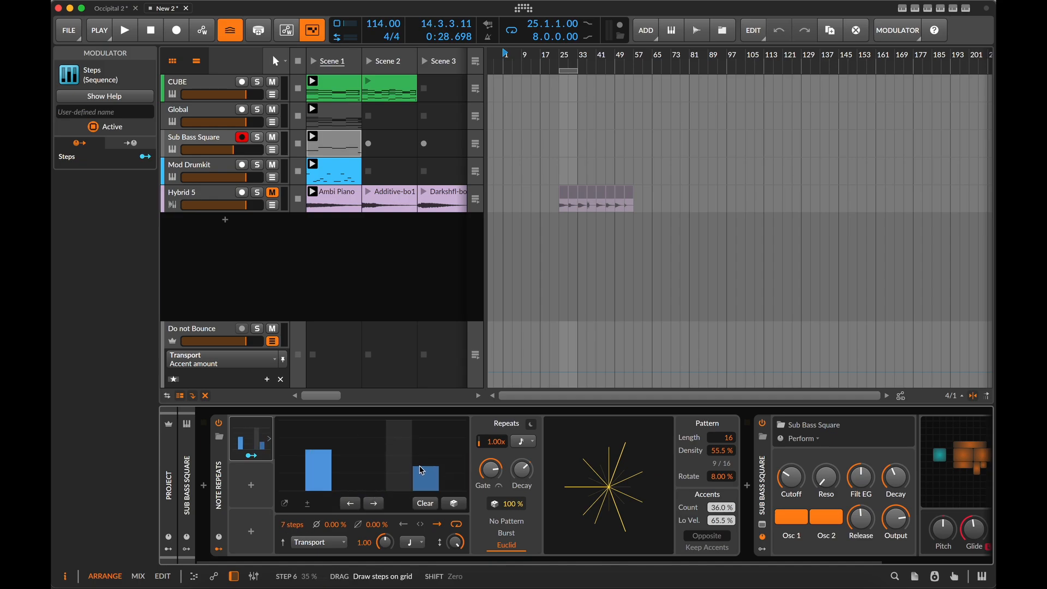
left_click(251, 455)
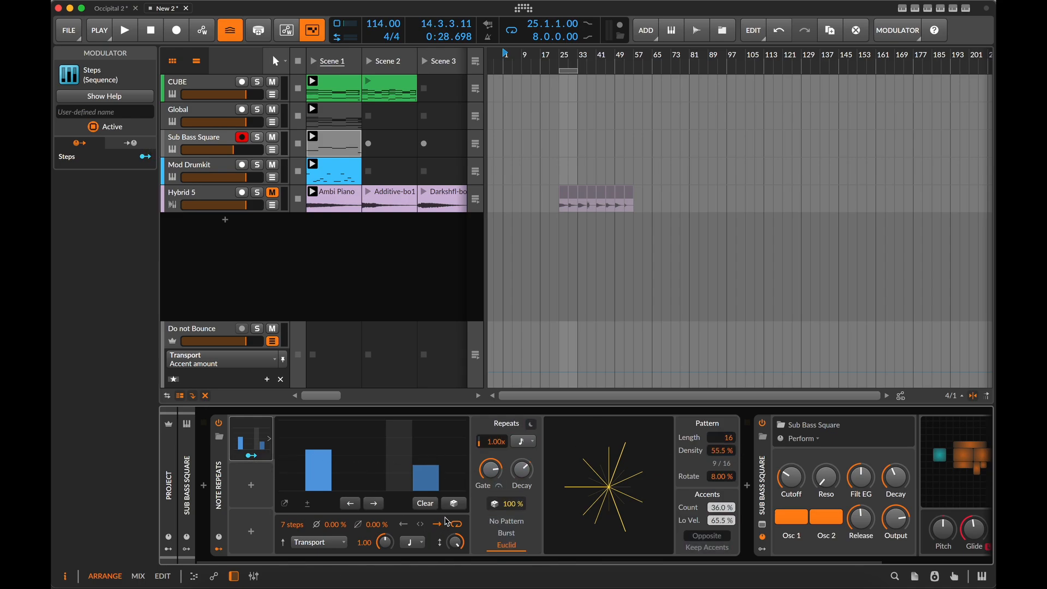
Step: Make the Steps modulator bipolar, clear it, and draw a high positive step 2, slightly negative step 4 and slightly positive step 7
left_click(308, 504)
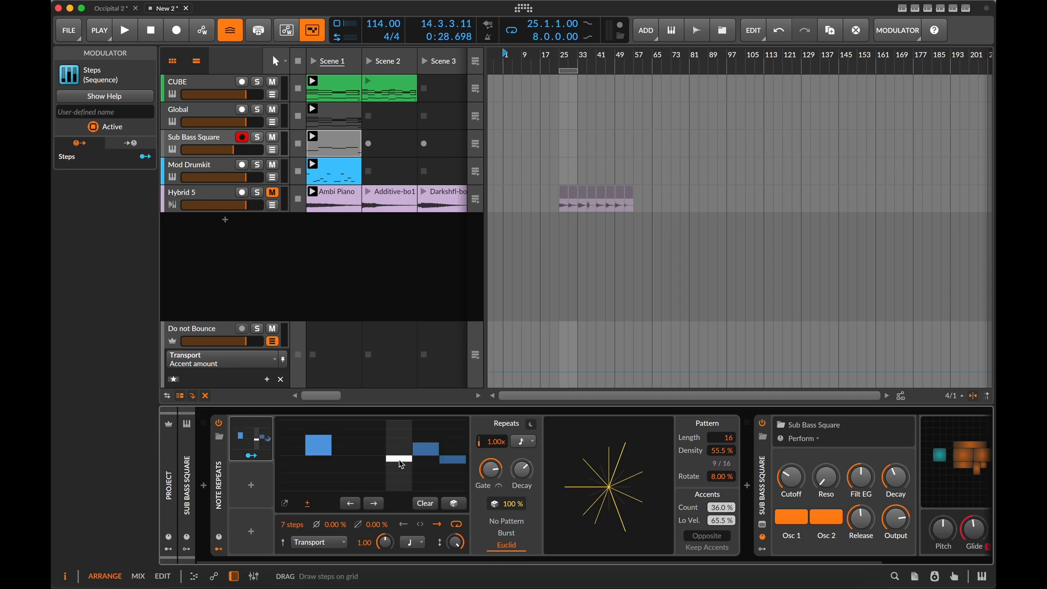
left_click_drag(401, 464, 401, 459)
left_click(425, 504)
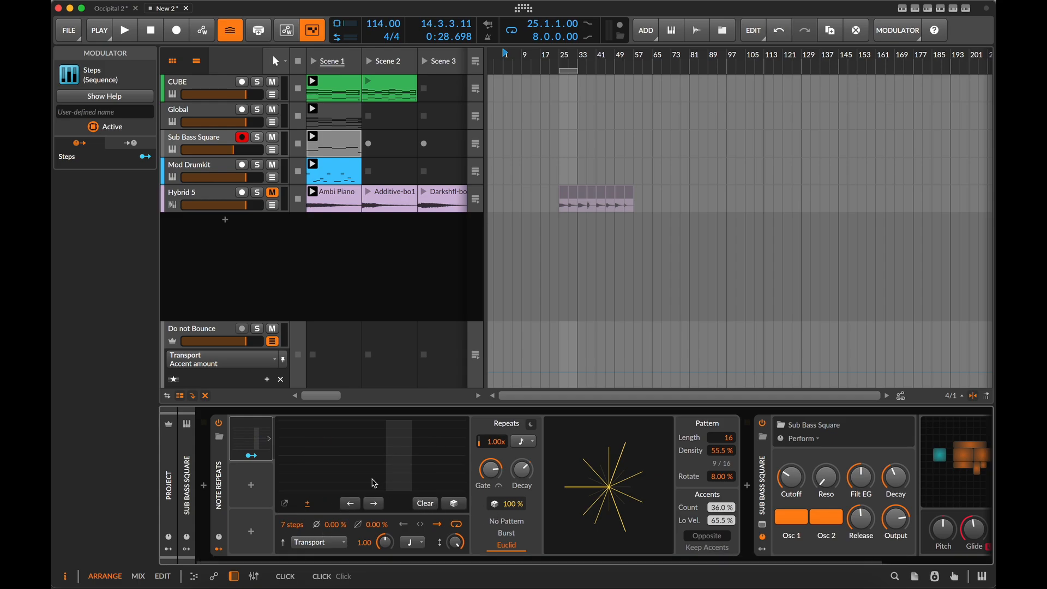
left_click(322, 426)
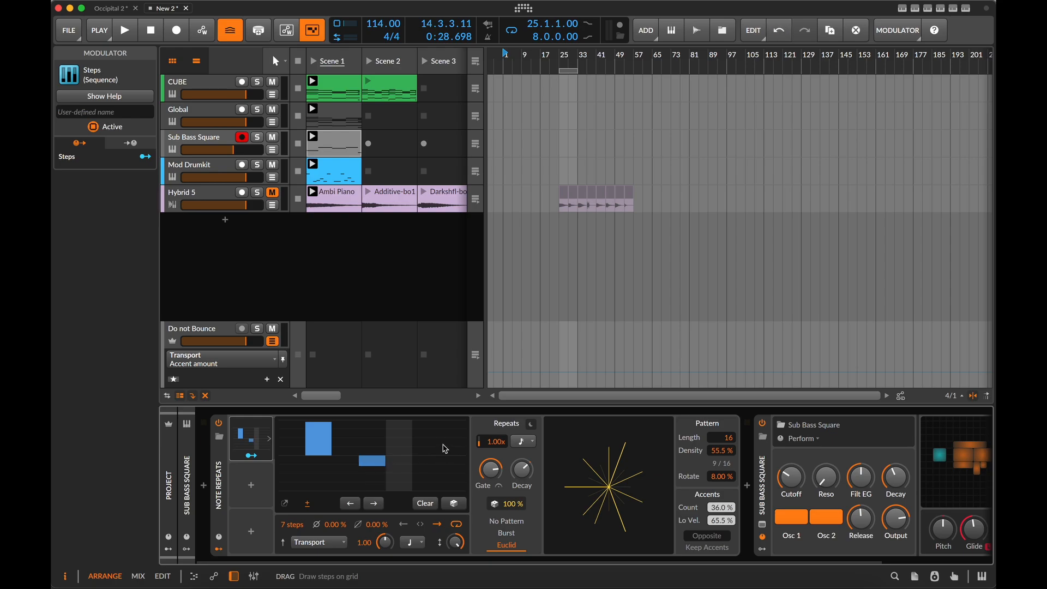
Step: Map the Steps modulator to the Note Repeats Density with an amount of 0.329
left_click(251, 455)
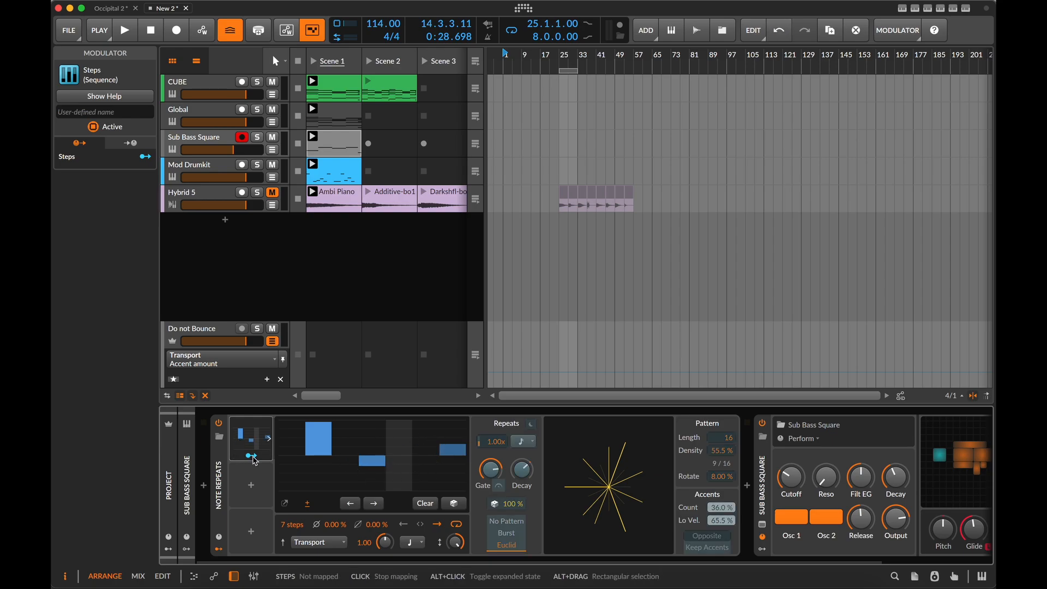
left_click_drag(723, 456, 723, 433)
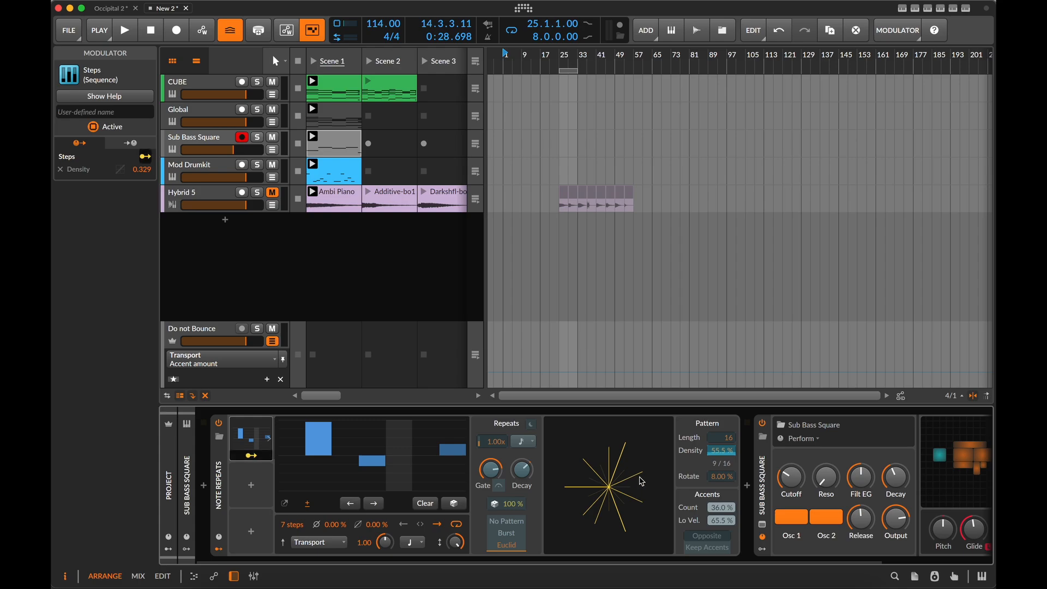
left_click(258, 456)
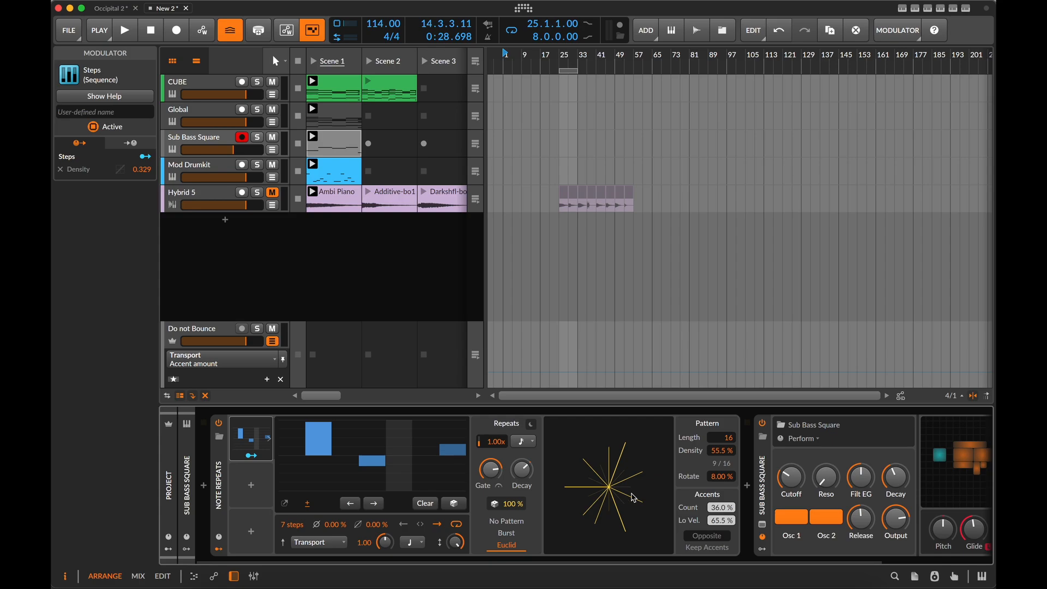
Step: Lower the accents' Lo Vel. to 47.7 %, then play the clips to audition the modulated bass pattern and stop
left_click_drag(726, 523, 725, 525)
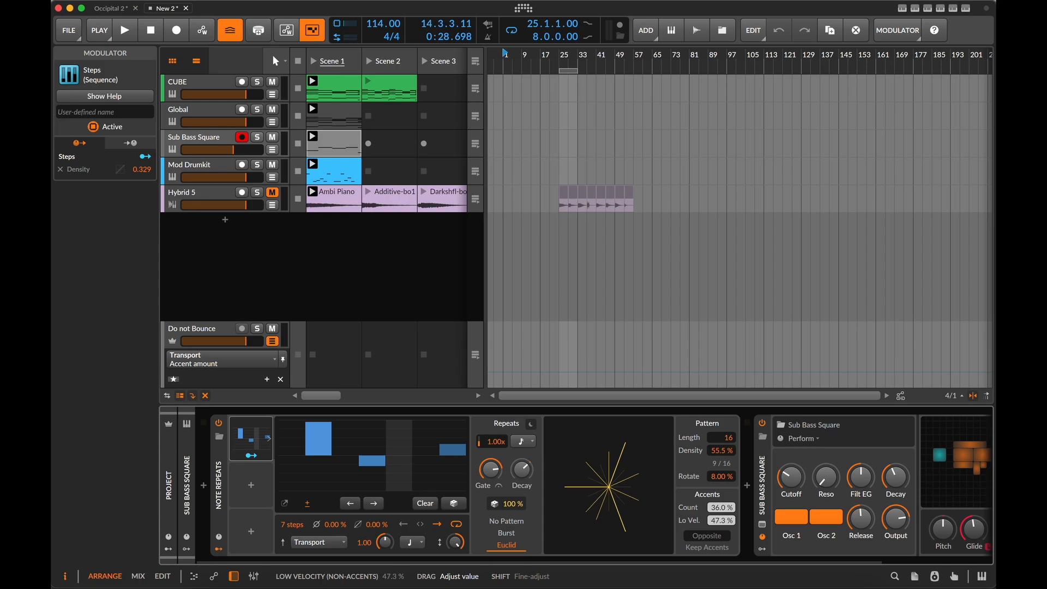
left_click_drag(726, 526, 727, 524)
key("space")
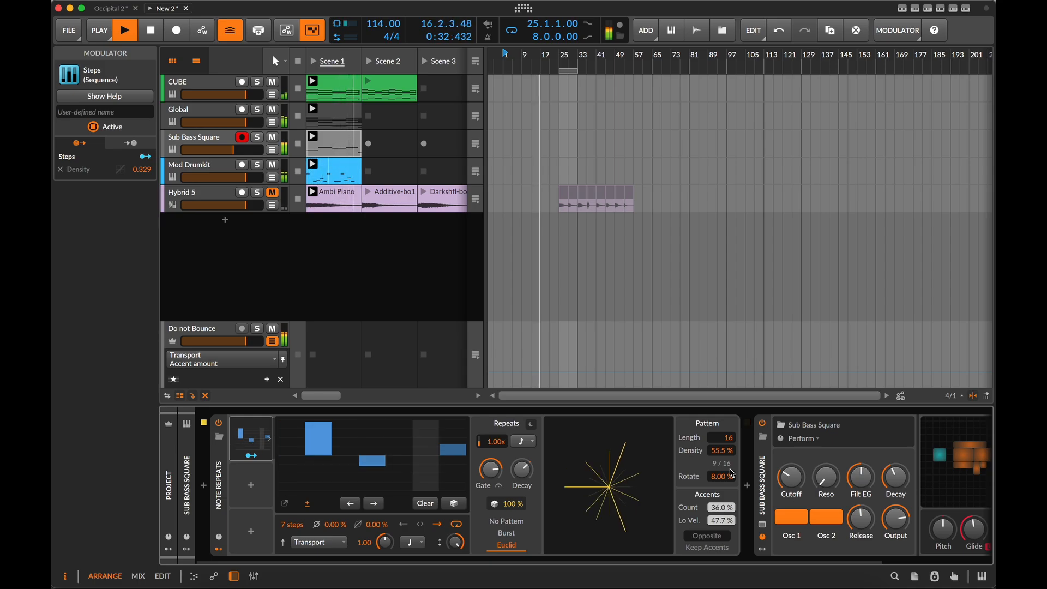
key("space")
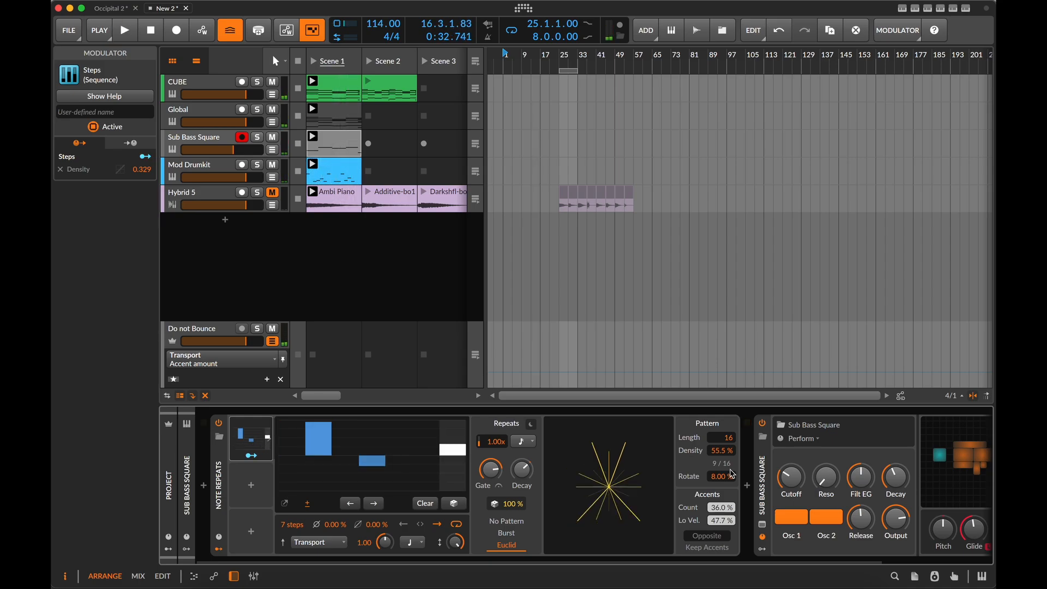
Step: Delete the LFO modulator from the XY device on the Global track
left_click(213, 116)
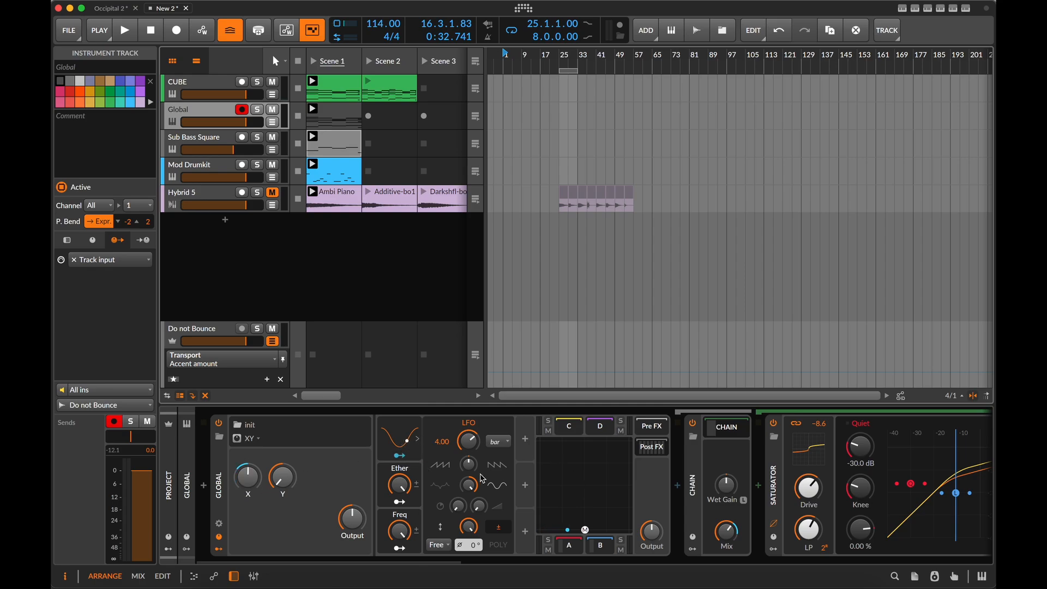
scroll(597, 471, "right", 2)
scroll(596, 471, "right", 1)
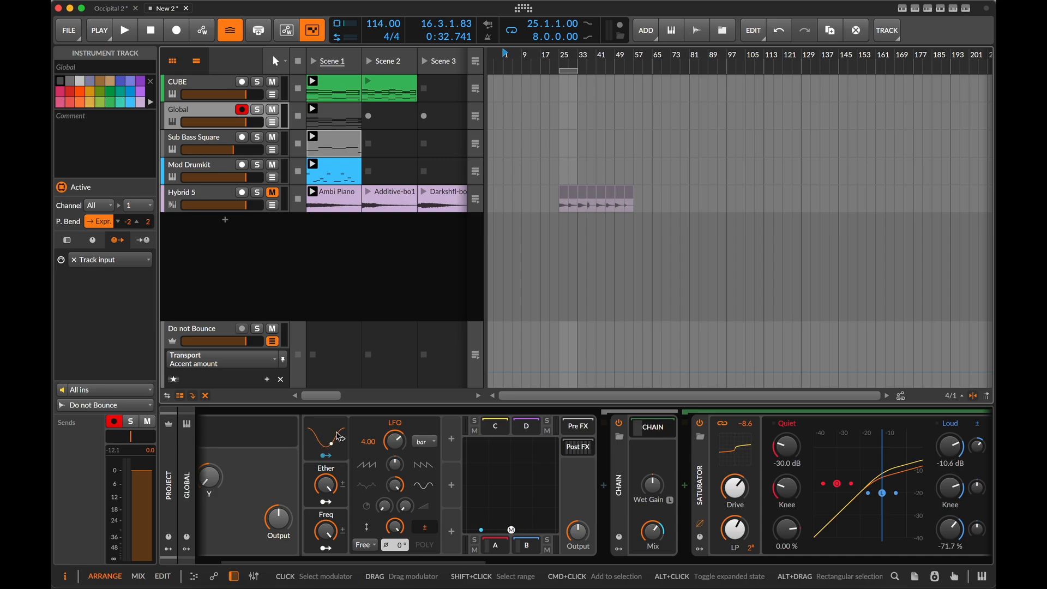
left_click(337, 450)
key("Delete")
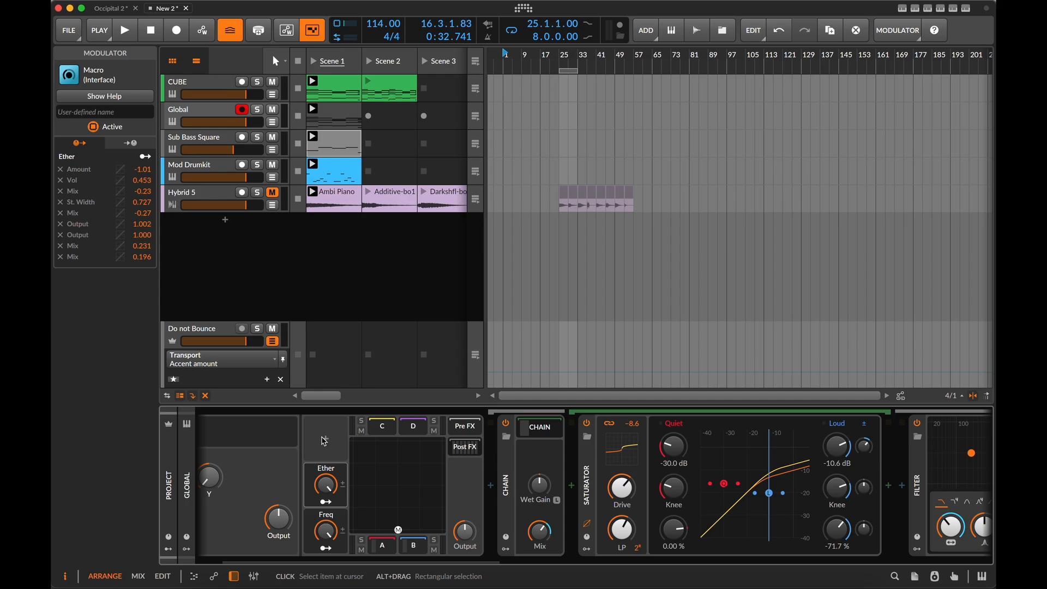
Step: Insert a Curves modulator, found by searching "curve", in the empty slot above the Ether macro
left_click(325, 439)
type("curve")
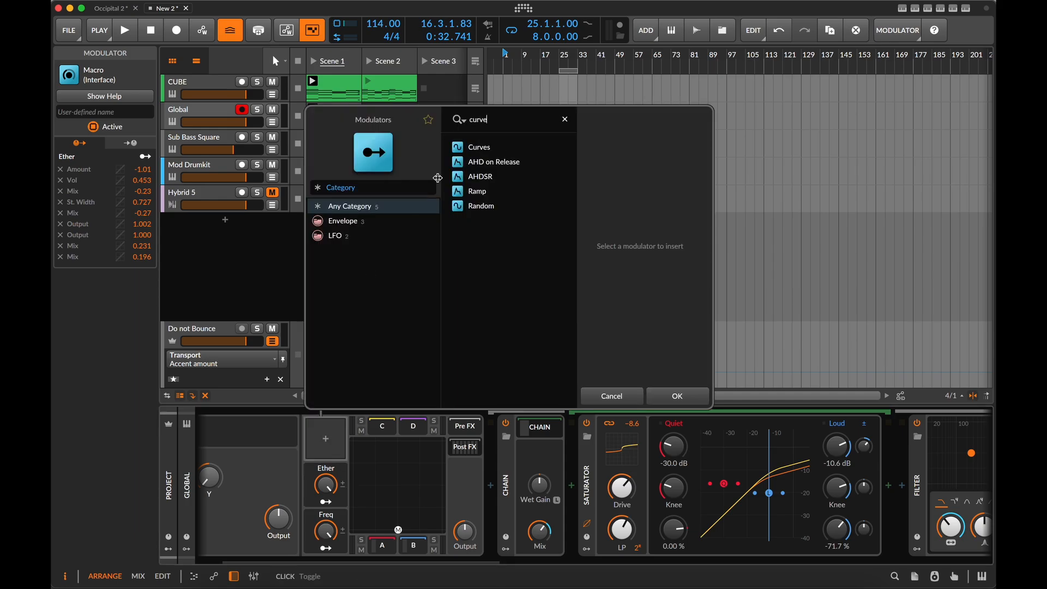
left_click(500, 152)
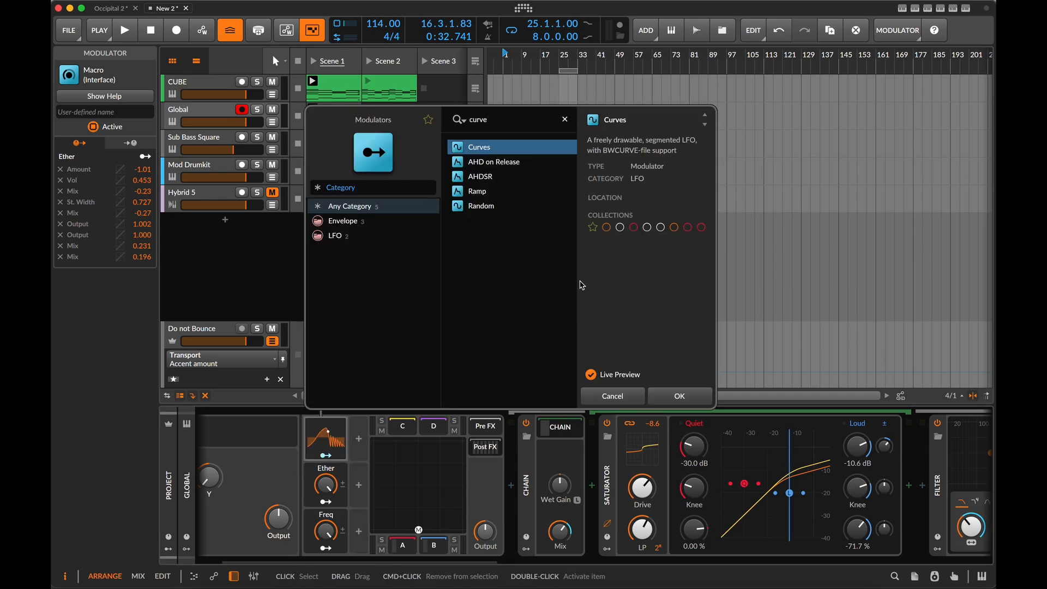
left_click(666, 398)
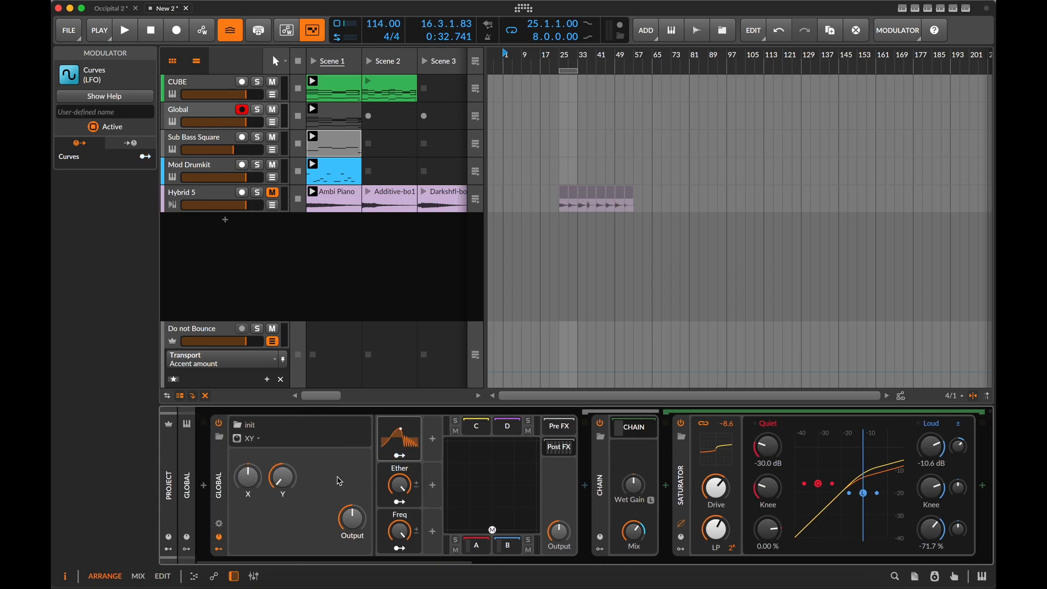
Step: Expand the Curves modulator and set its rate to 0.22 Hz
left_click(410, 438)
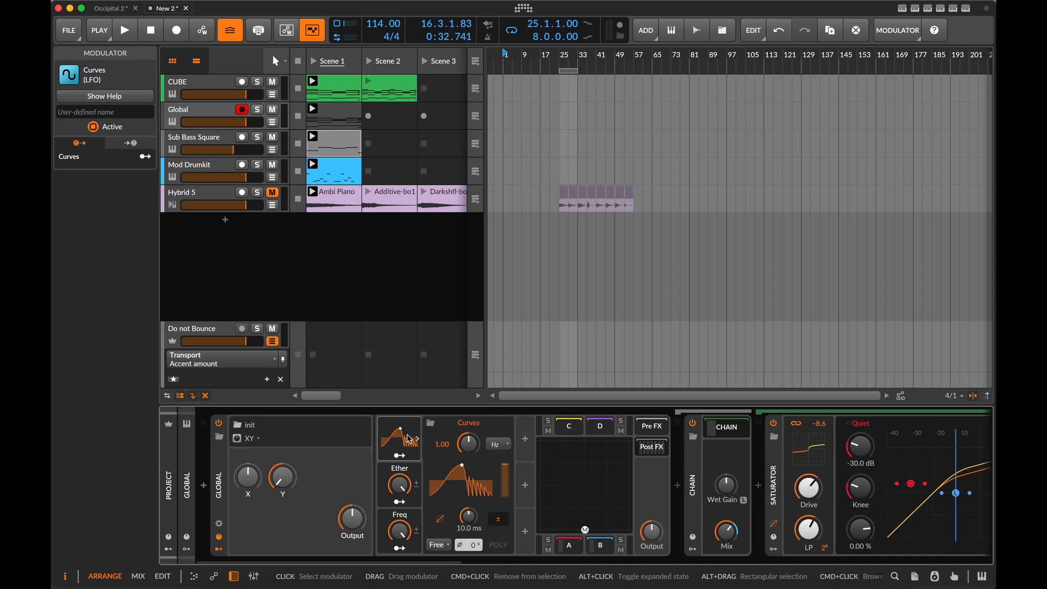
left_click_drag(468, 443, 468, 474)
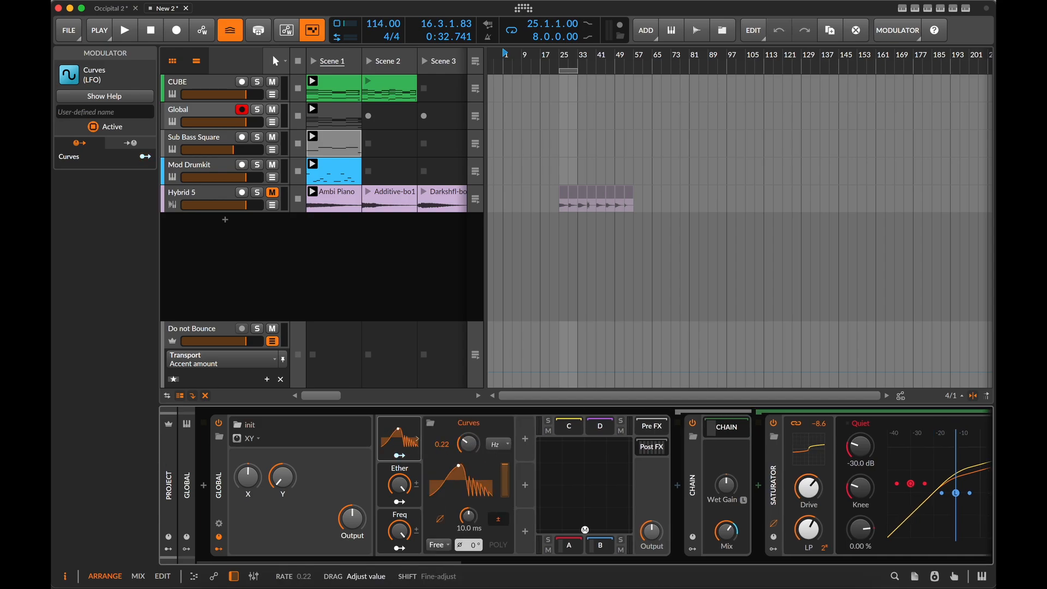
left_click(498, 443)
left_click(477, 485)
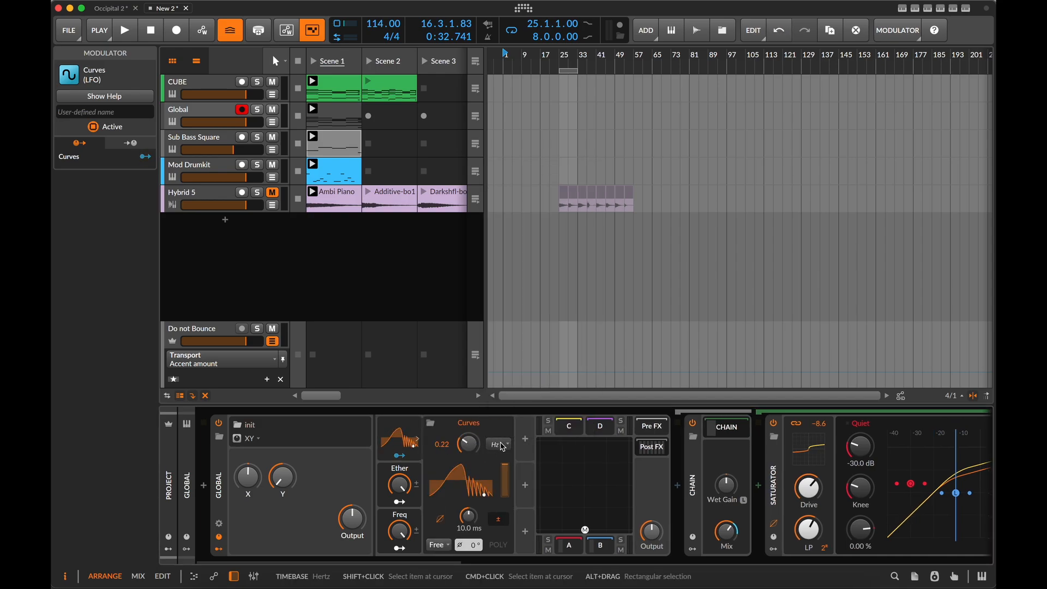
Step: Load the Filter Rhythm 003 curve from the Sequence category into the Curves modulator
left_click(477, 487)
right_click(475, 485)
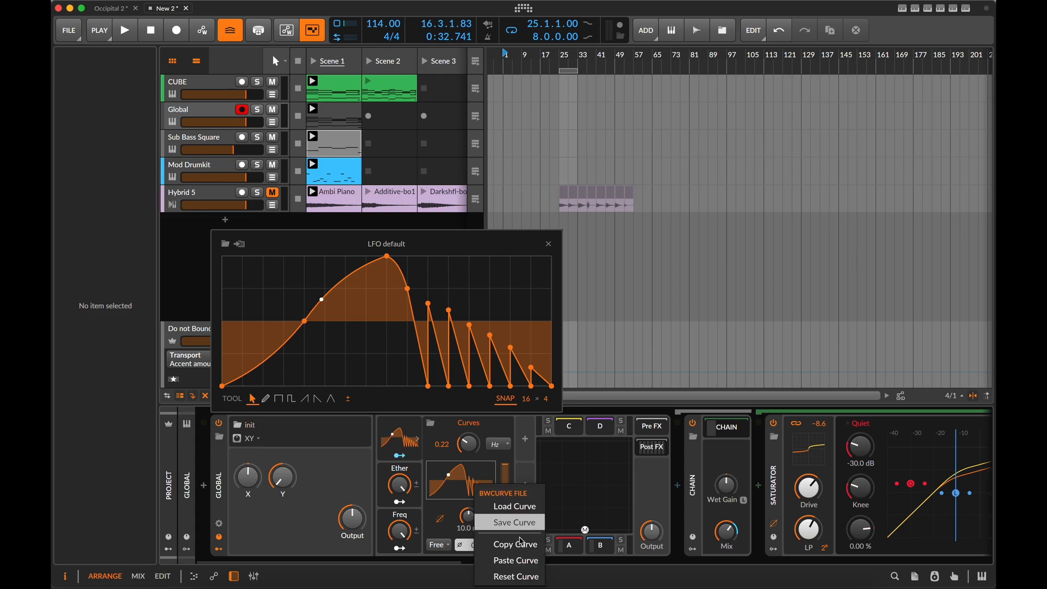
left_click(516, 505)
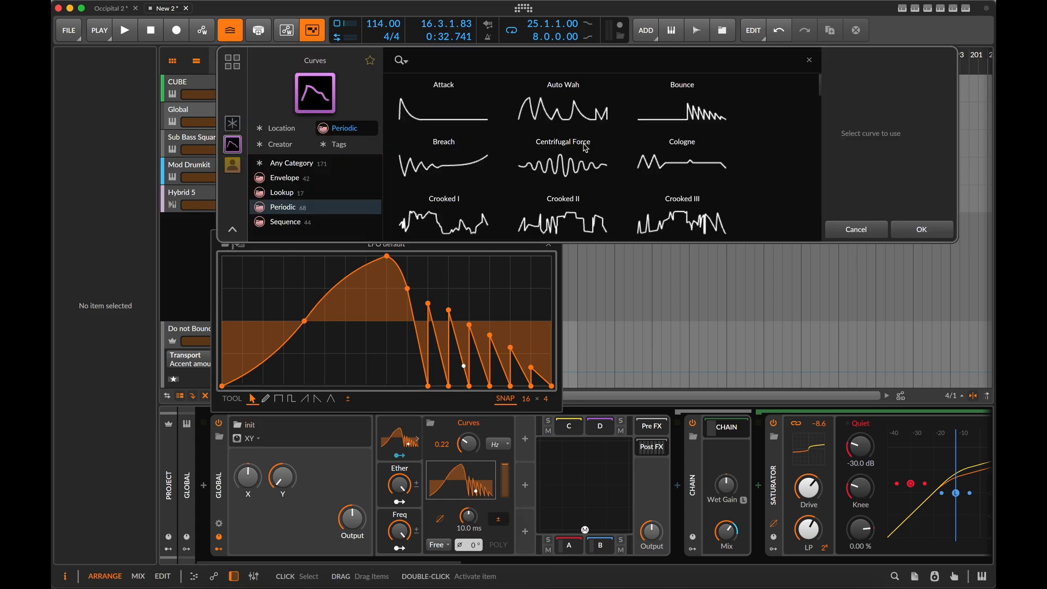
scroll(571, 194, "down", 2)
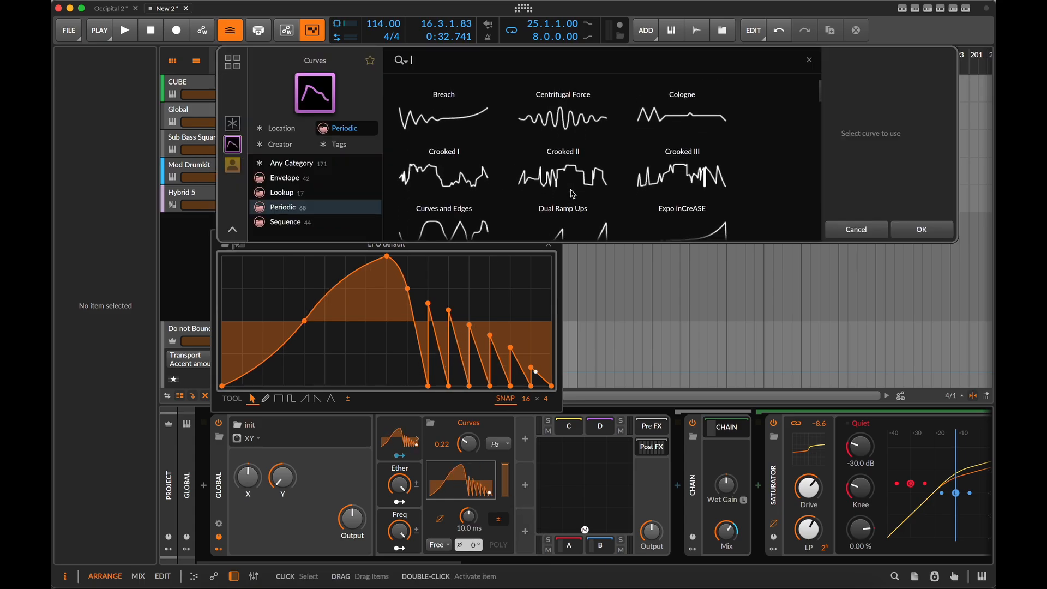
left_click(294, 219)
scroll(547, 175, "down", 5)
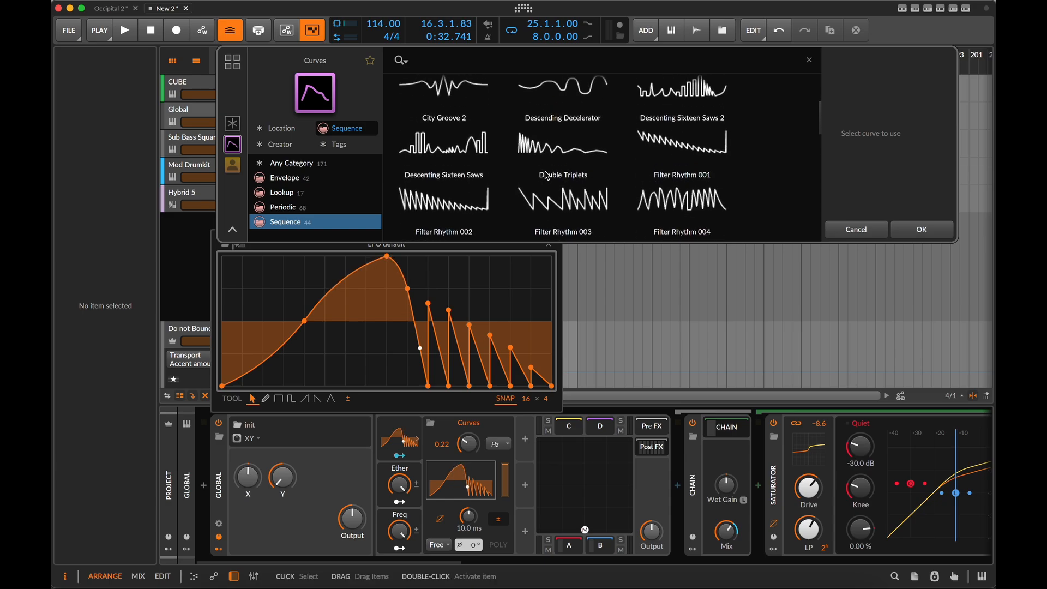
scroll(547, 175, "down", 6)
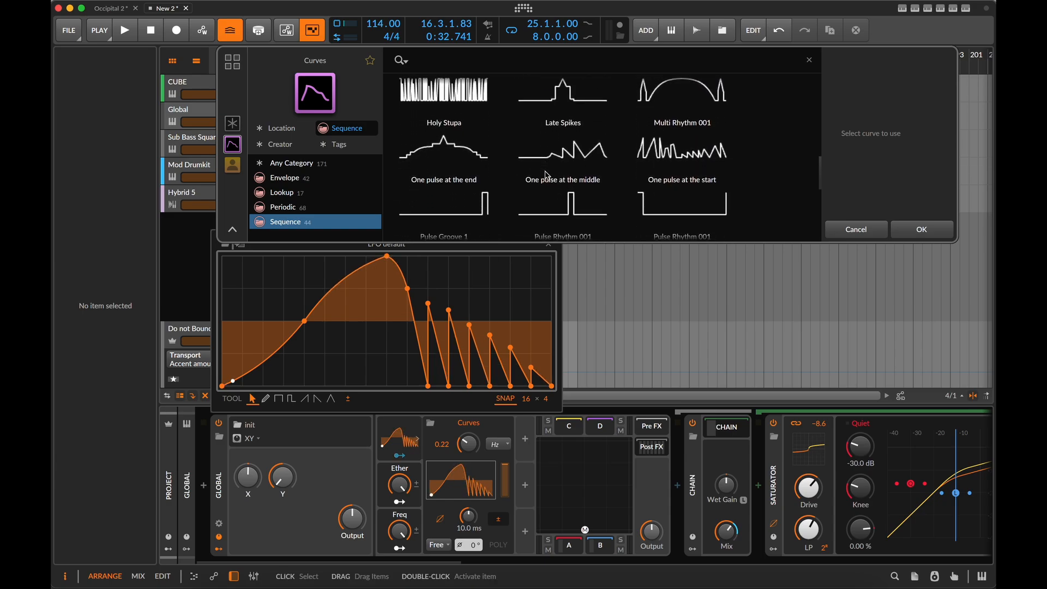
scroll(546, 175, "down", 5)
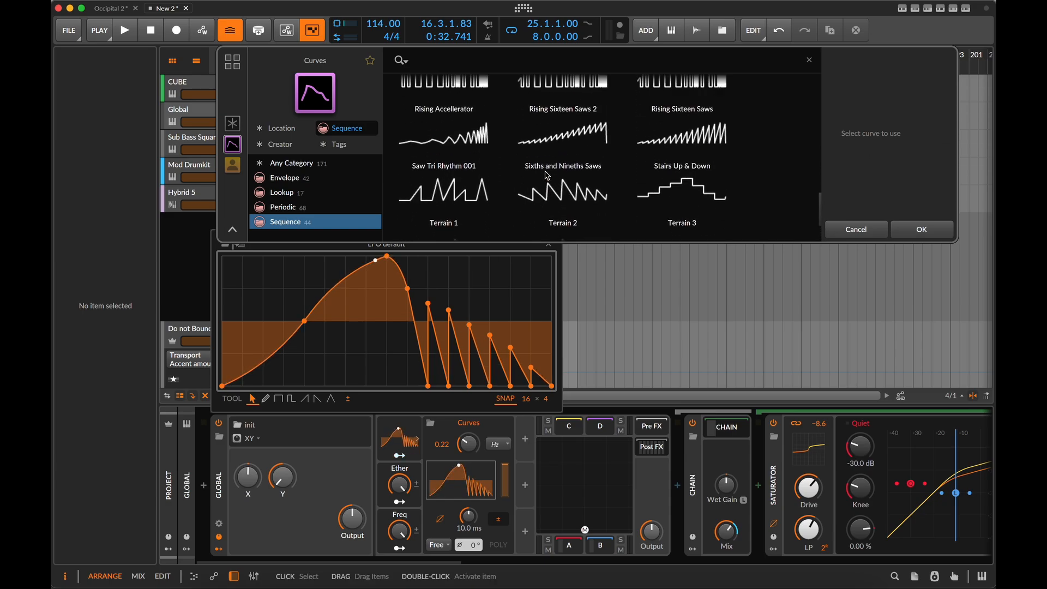
scroll(546, 175, "up", 12)
left_click(562, 168)
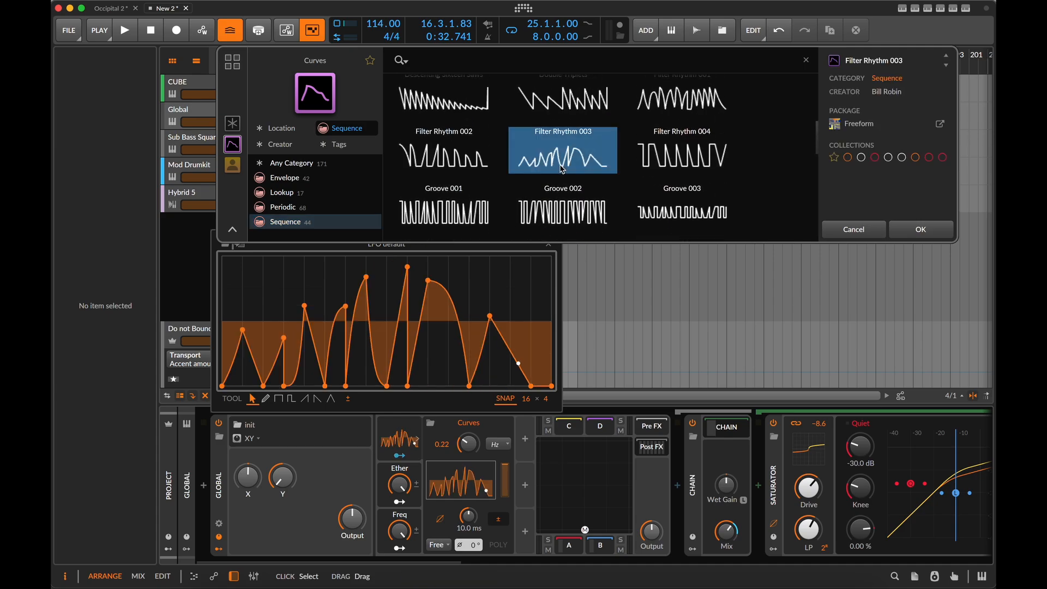
left_click(933, 230)
Step: Start playback and raise five of the curve's middle and later peaks together until the highest selected one reaches the upper limit
key("space")
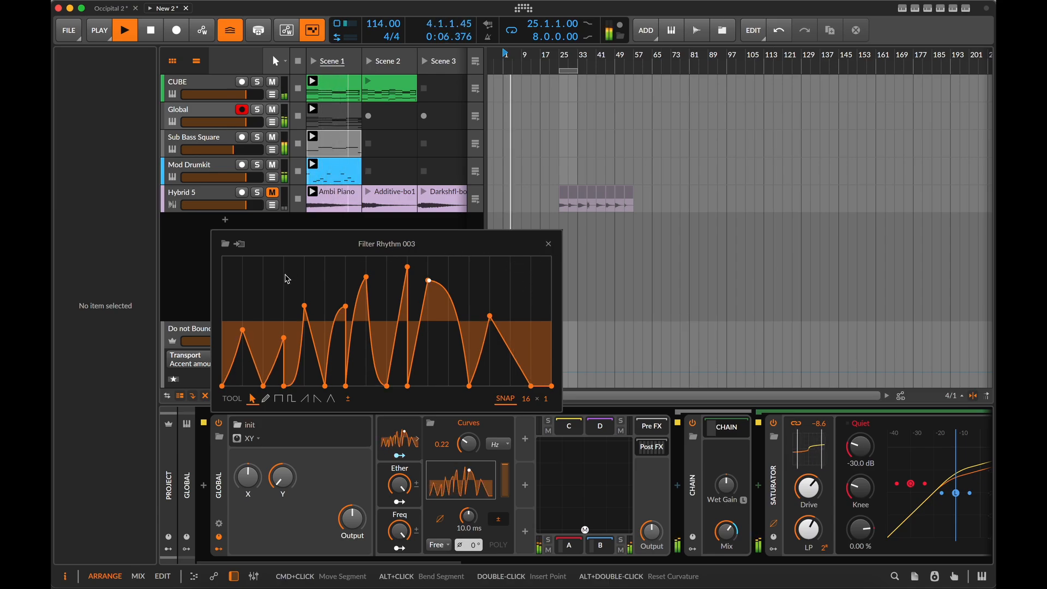
left_click_drag(288, 279, 506, 325)
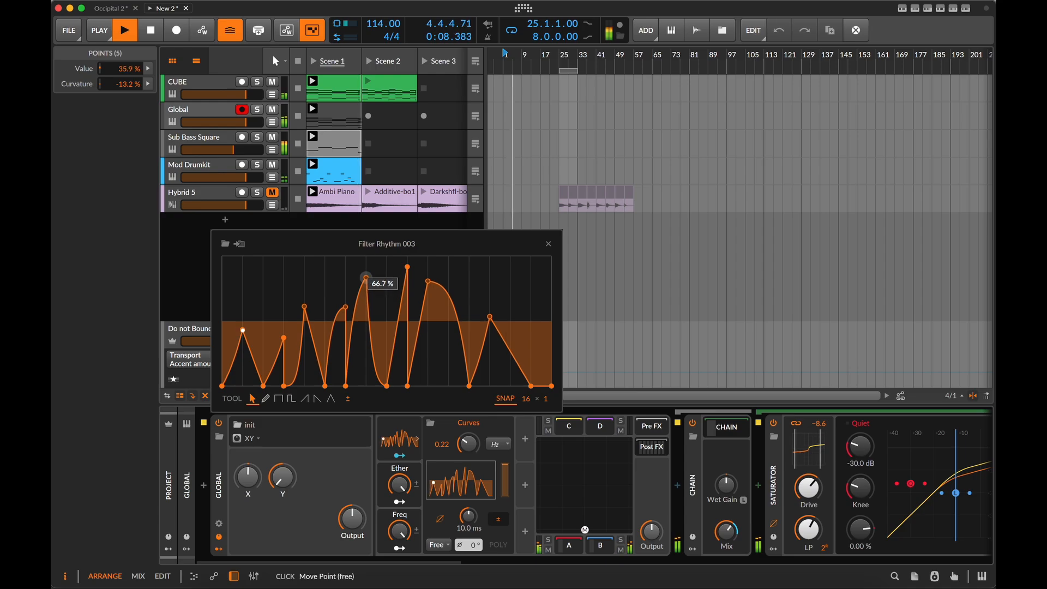
left_click_drag(365, 277, 366, 256)
Step: Raise the curve's second peak to 100 % and its last peak to 70.7 %, audition the result, and stop playback
left_click(281, 337)
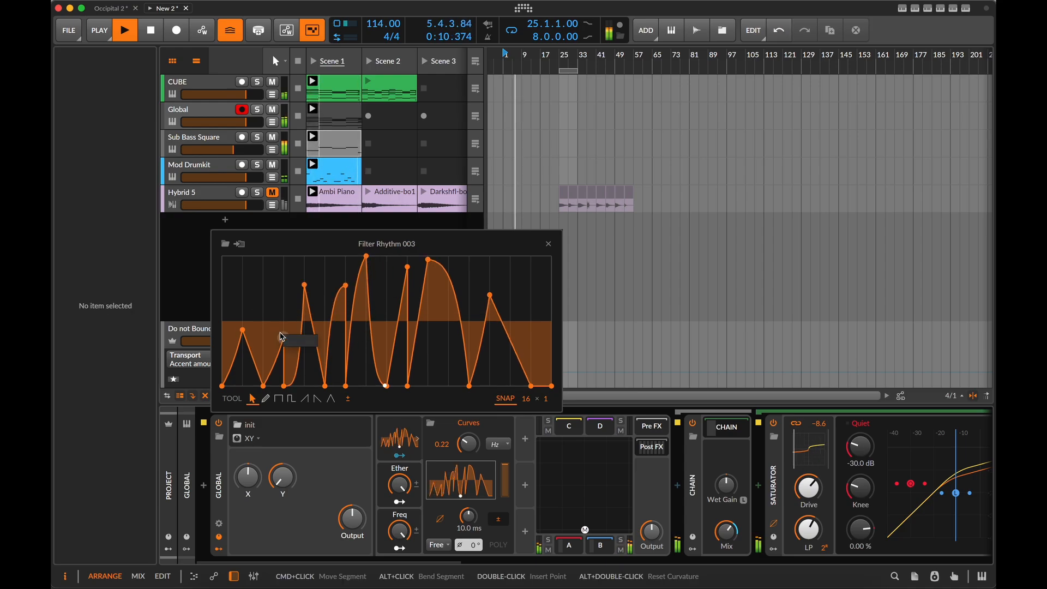
left_click_drag(282, 336, 284, 256)
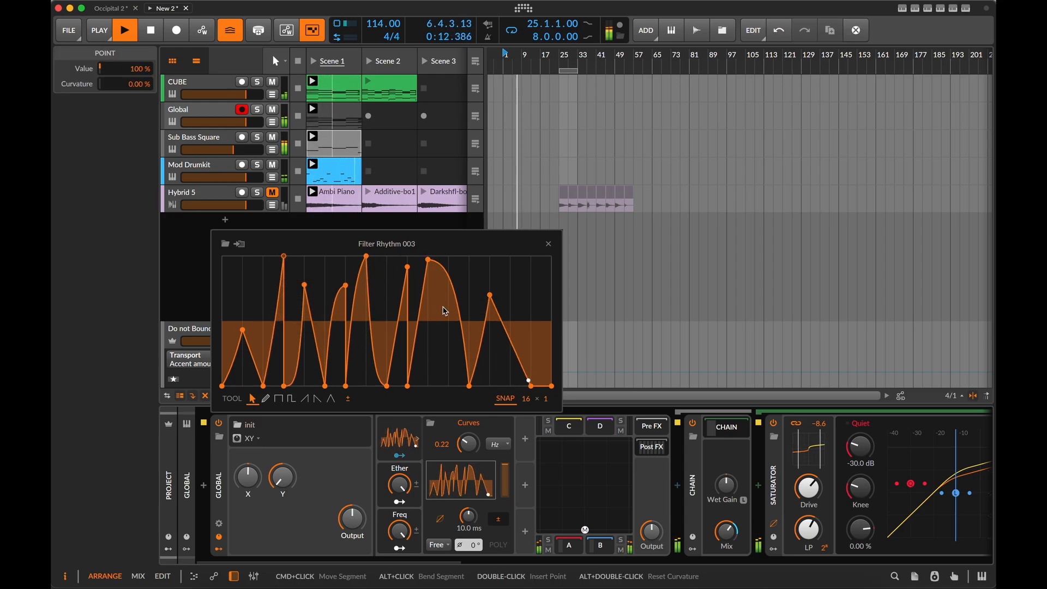
left_click_drag(489, 302, 489, 282)
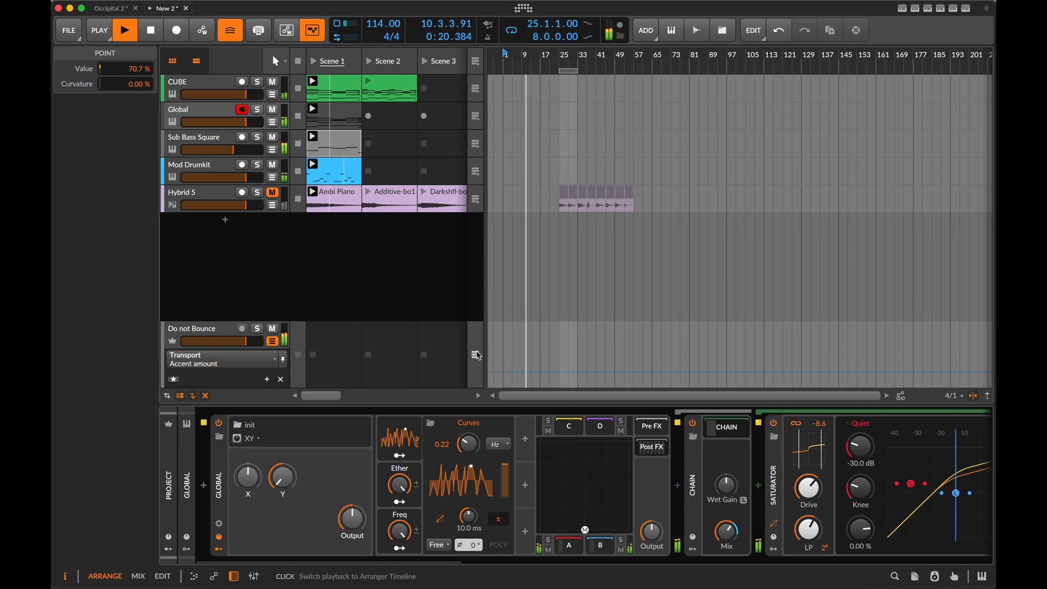
key("space")
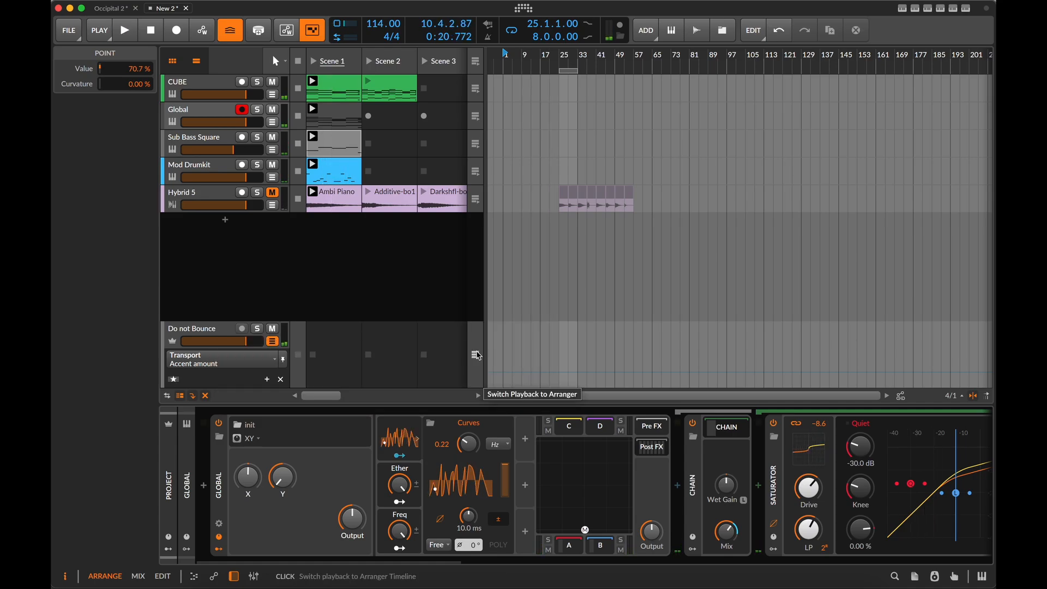